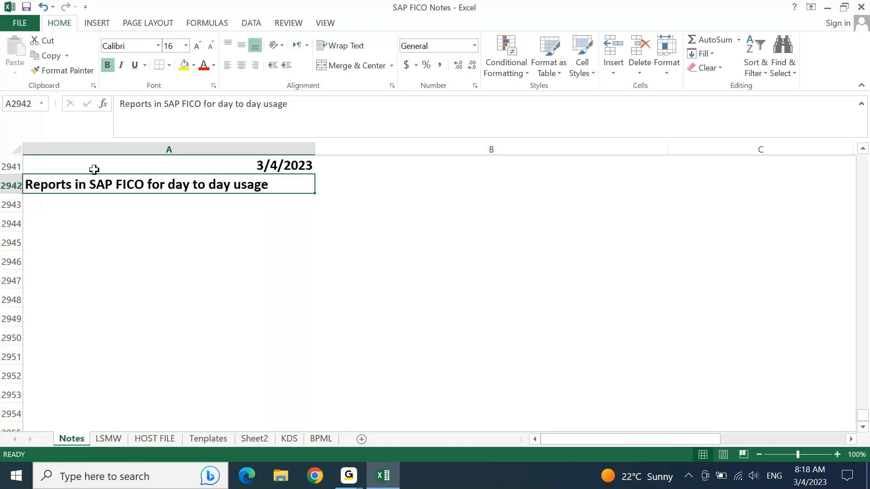
Move to empty cell A2943 and minimize Excel to show the desktop.
key(Down)
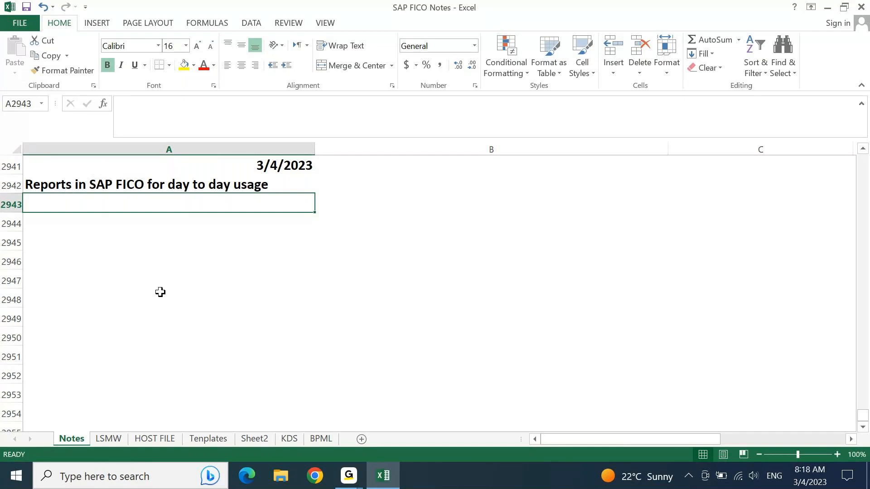
key(super+d)
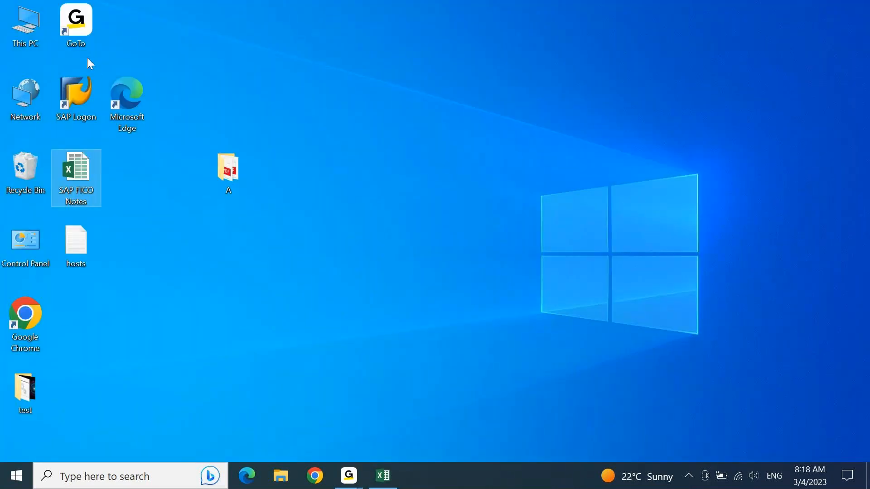
Log on to the S4 1909 system with your SAP user and password, then return to Excel.
double_click(76, 94)
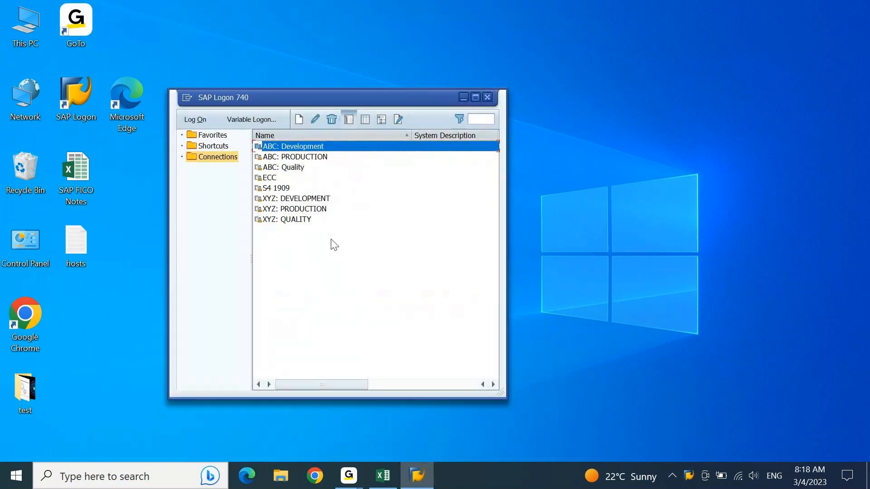
click(275, 189)
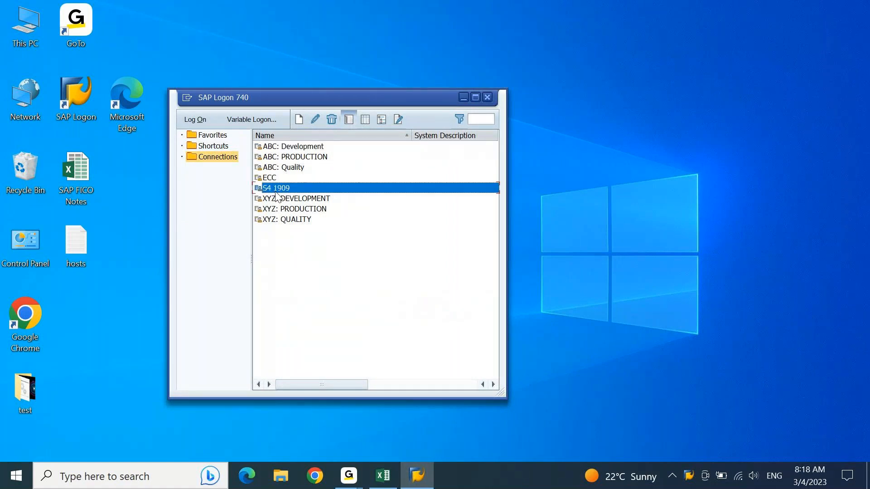
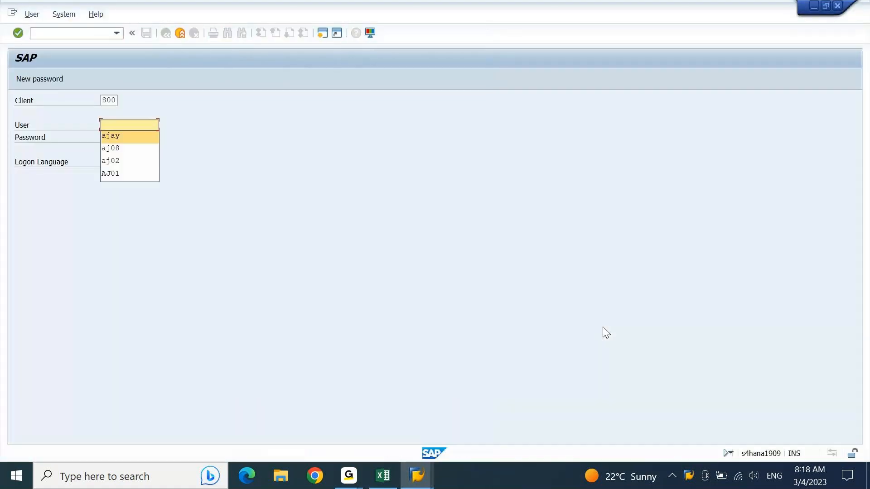
key(Tab)
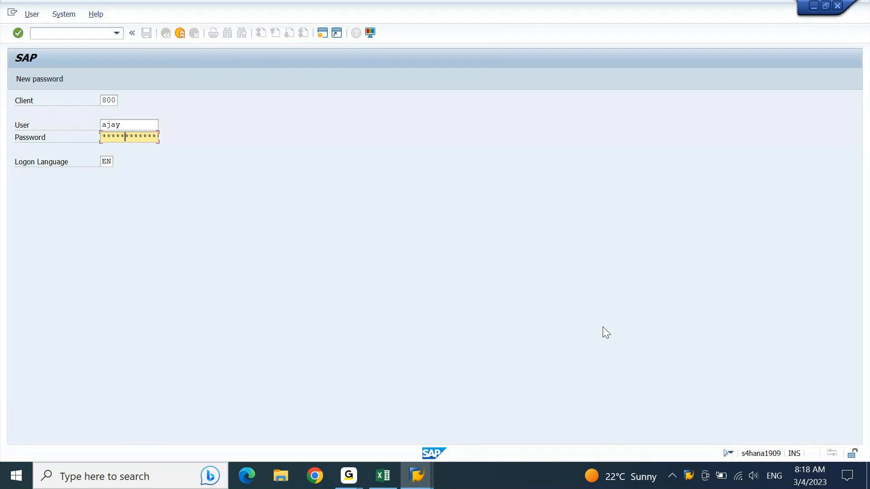
key(Return)
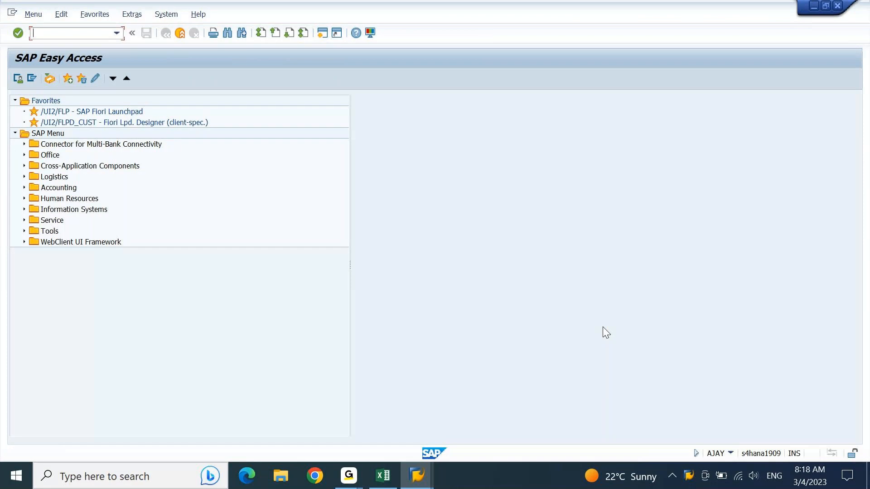
key(alt+Tab)
key(alt+Tab)
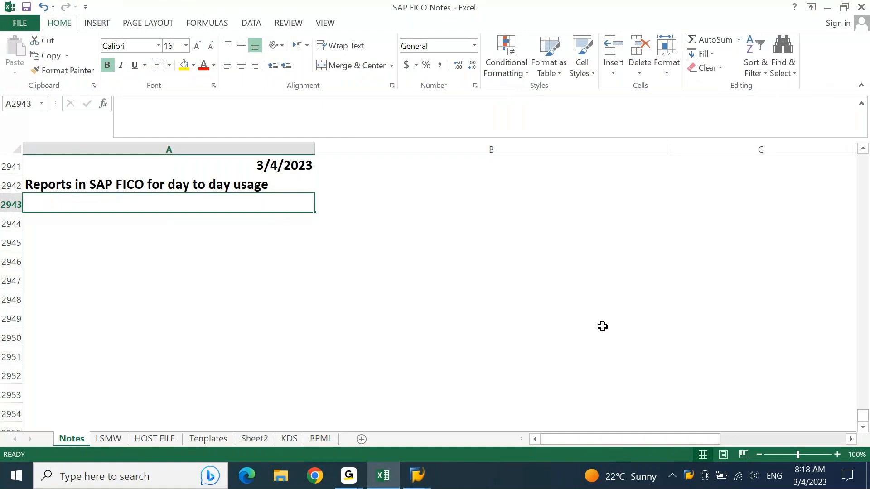
Enter the heading 'Data flow in SAP' in A2943 and fill it yellow.
text(Data flow )
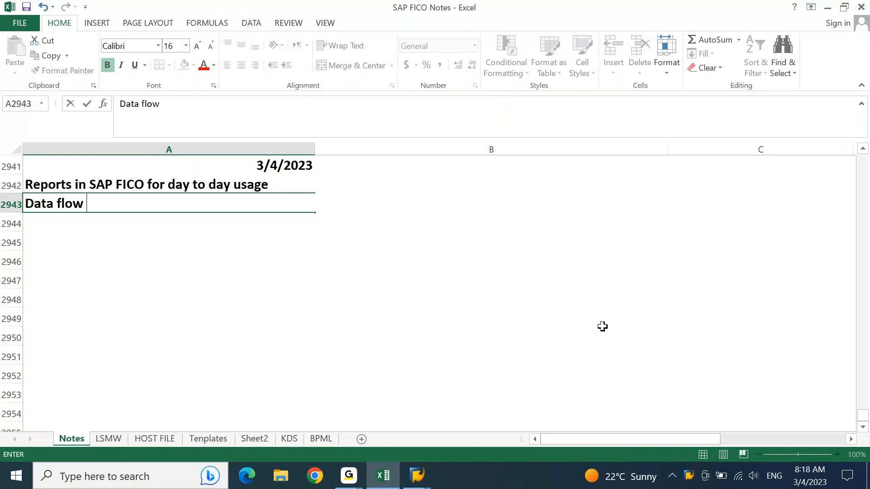
text(in SAP)
key(Return)
key(Up)
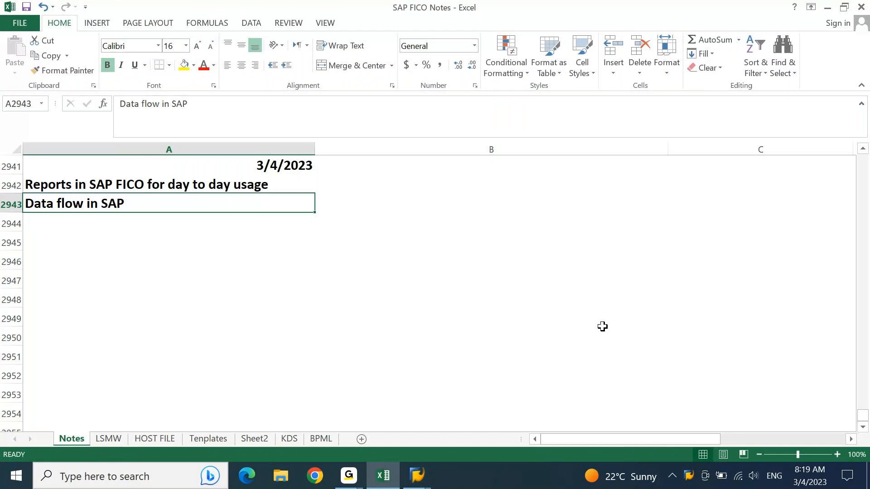
click(184, 66)
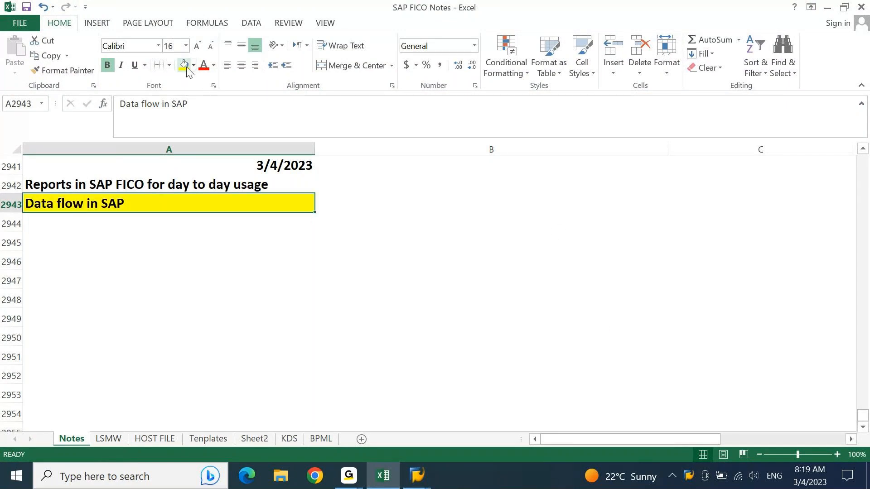
List 1. Business Requirement, 2. Configuration, 3. Master Data, 4. Transaction Data, 5. Reports below, then save.
key(Down)
text(1.)
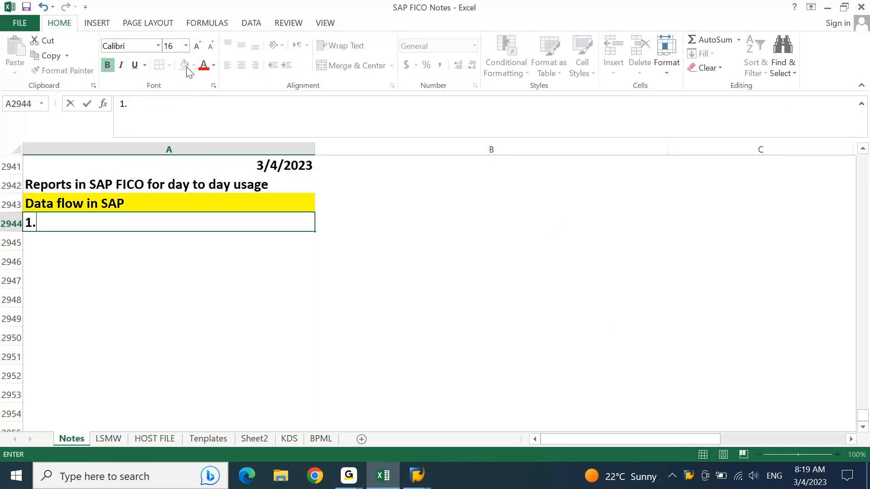
text( Business Req)
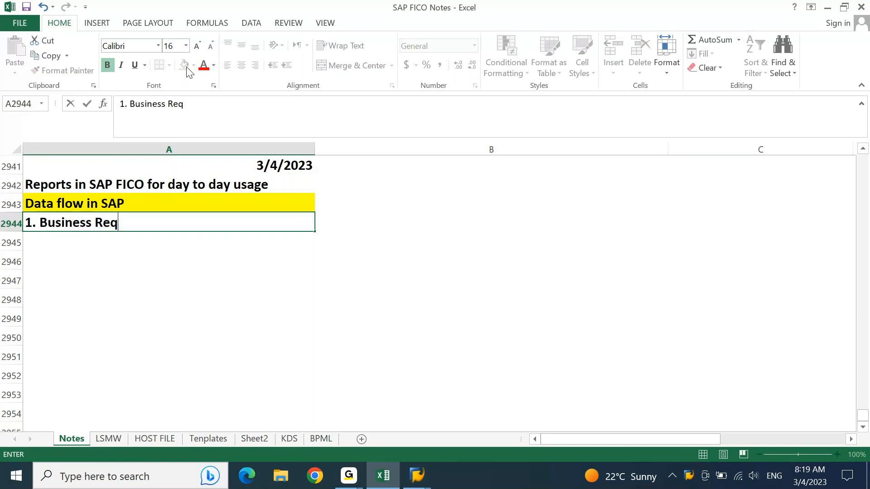
text(uirement)
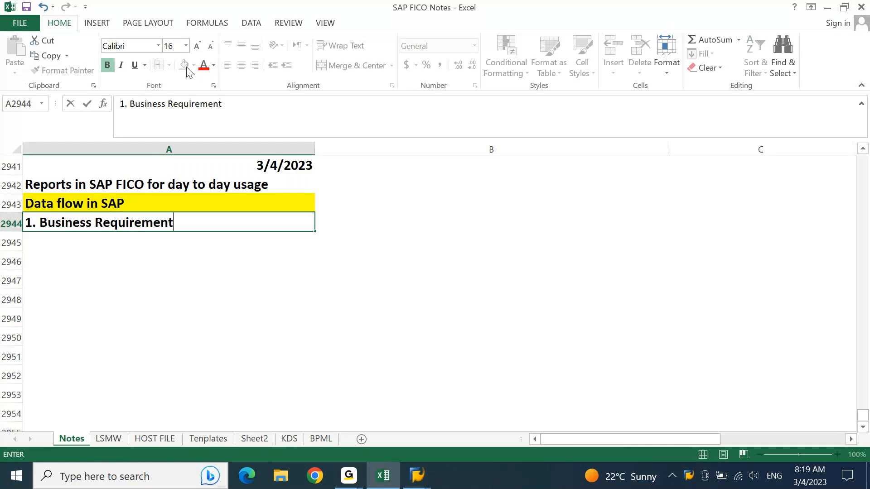
key(Return)
text(2. )
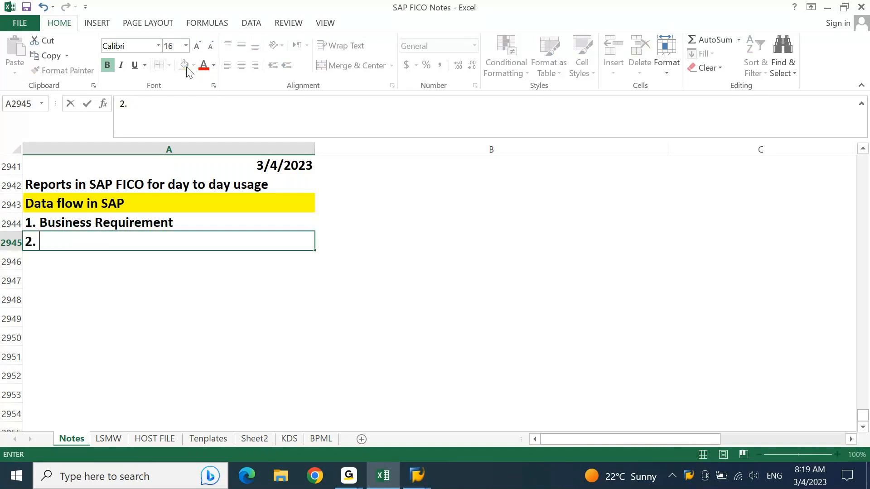
text(Configu)
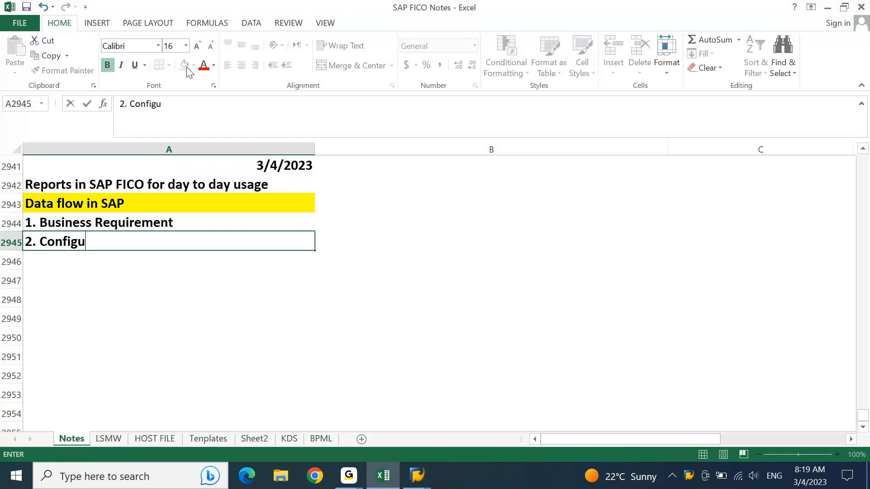
text(ration)
key(Return)
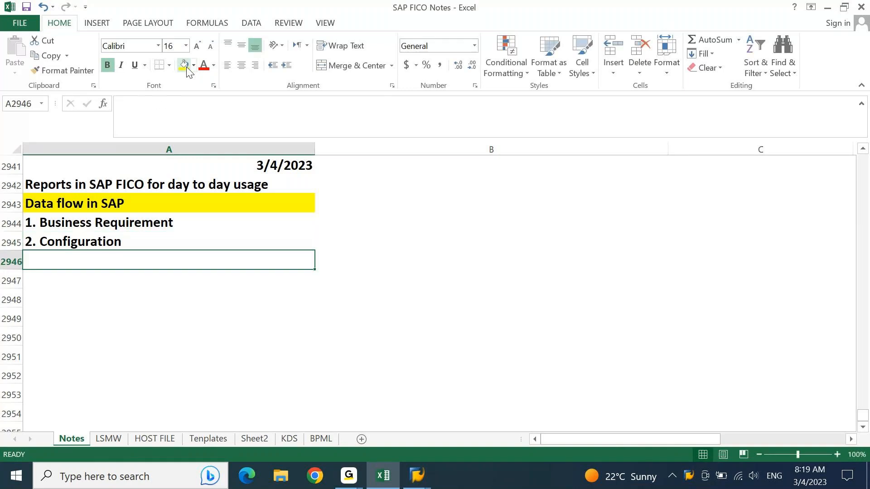
text(3. M)
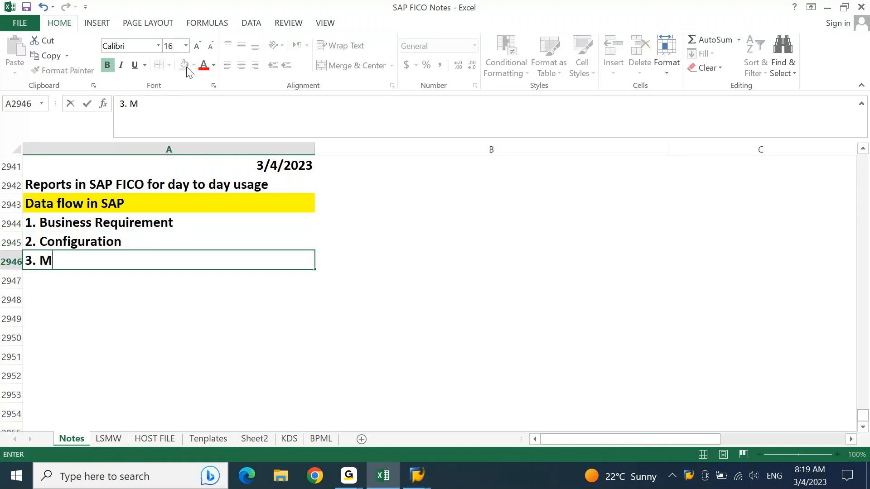
text(aster Data)
key(Return)
text(4.)
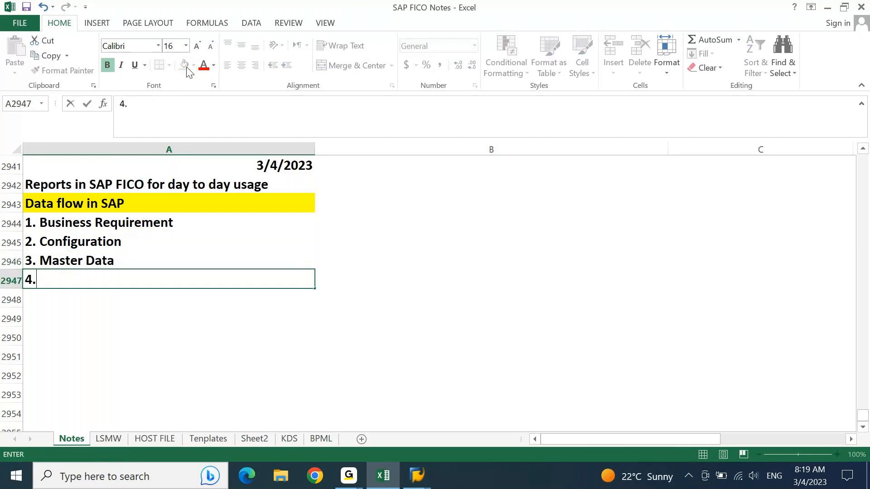
text( Transaction Data)
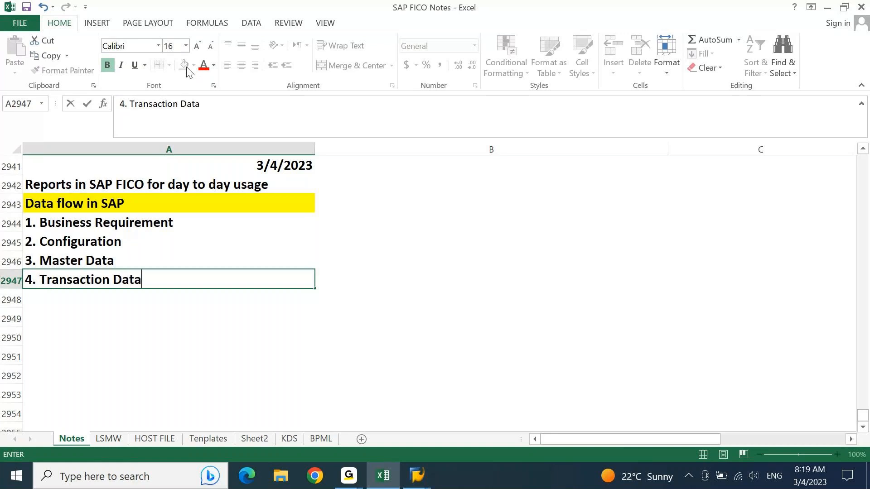
key(Return)
text(5)
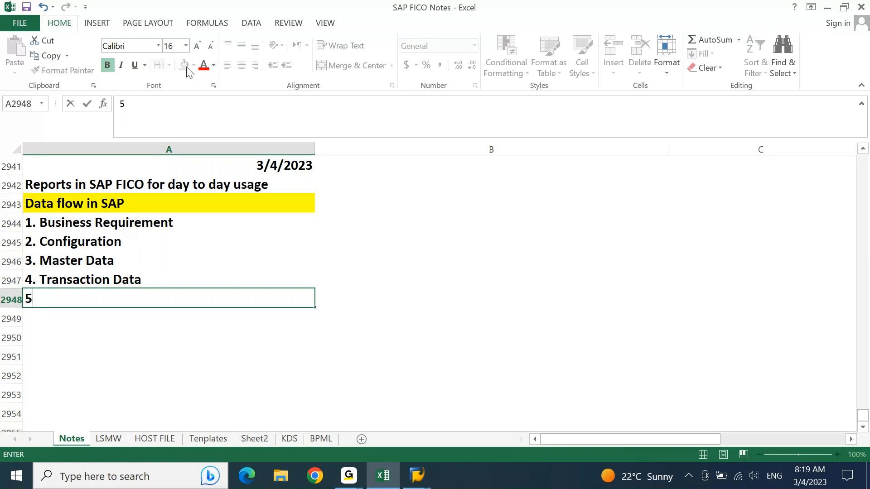
text(.)
text(Reports)
key(Return)
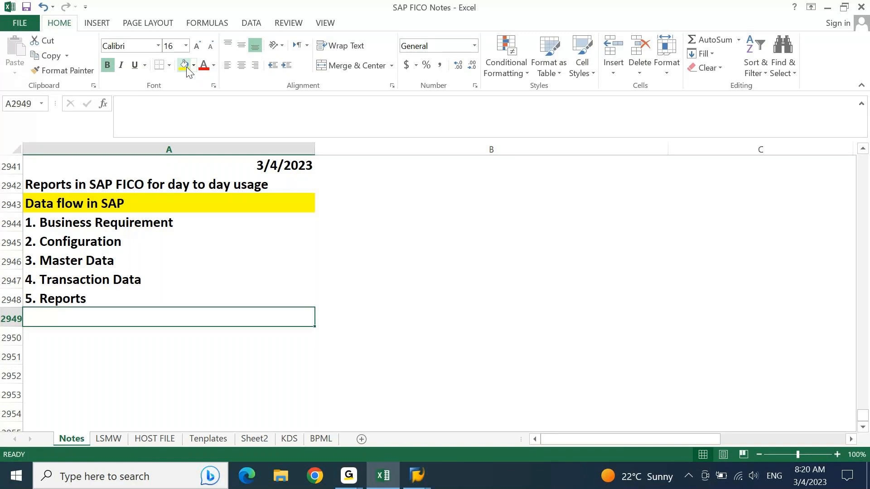
key(ctrl+s)
Fill the Master Data and Transaction Data cells (A2946:A2947) light green.
click(63, 262)
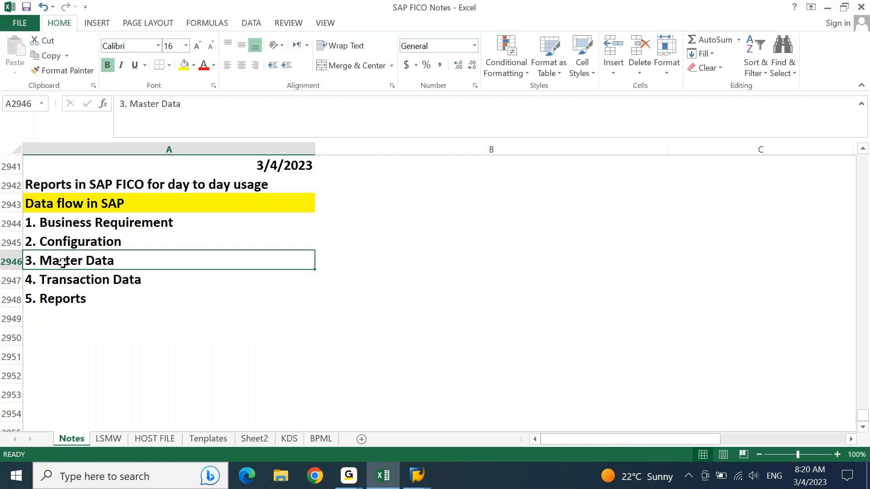
key(shift+Down)
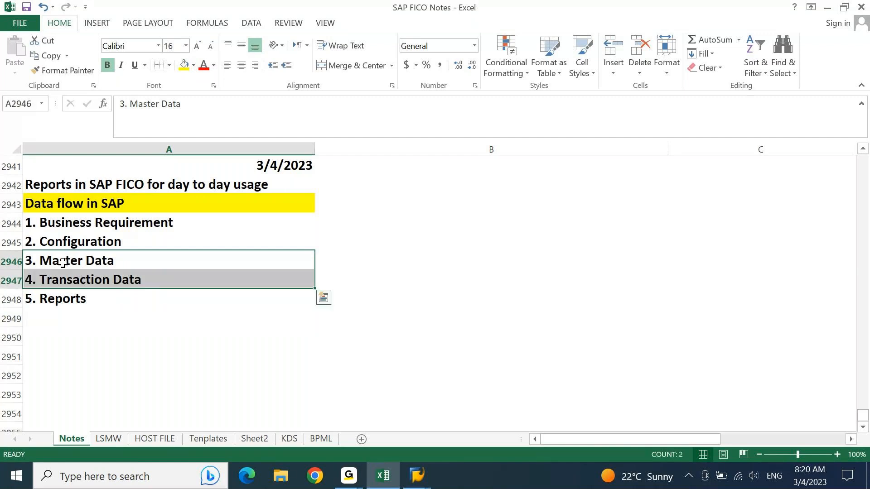
click(192, 64)
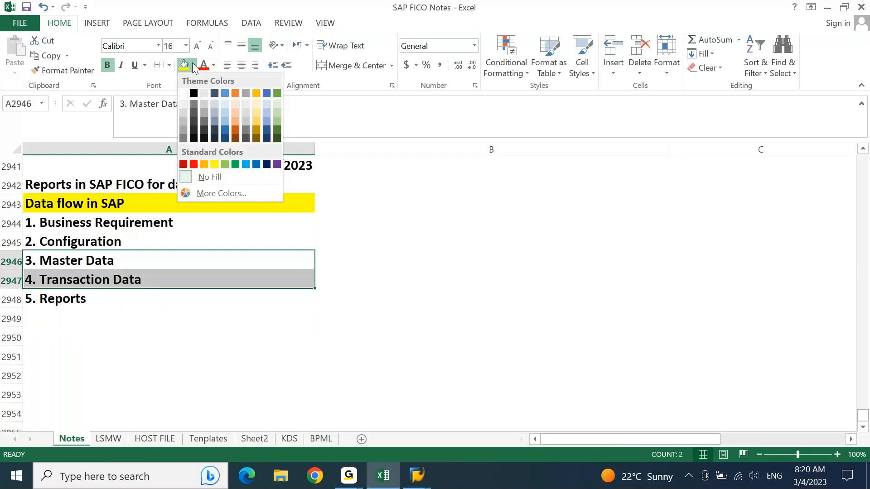
click(278, 110)
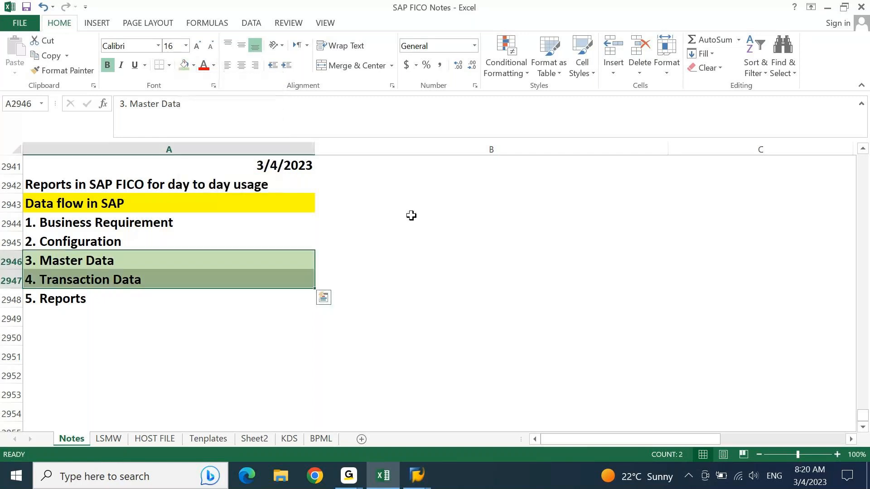
click(463, 262)
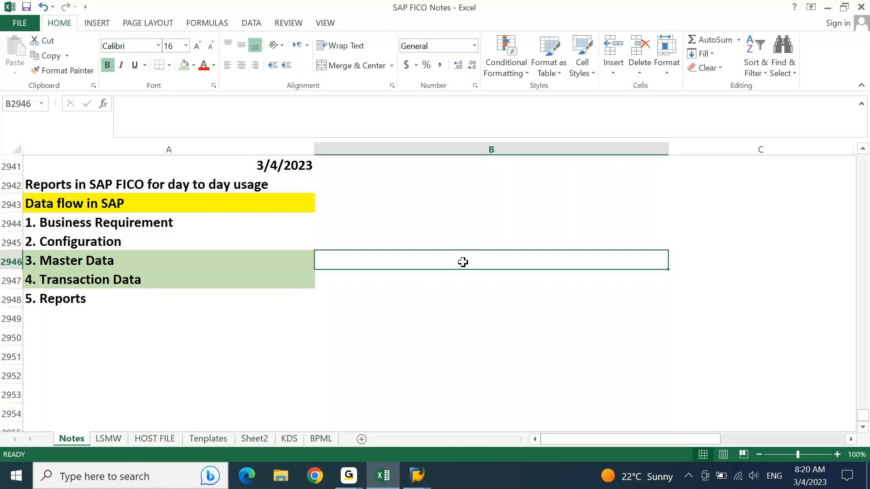
Add a 'Reports' subheading below the list and fill it light blue.
key(Left)
key(Down)
key(Down)
key(Down)
key(Down)
key(Down)
key(Down)
key(ctrl+Up)
key(Down)
key(Down)
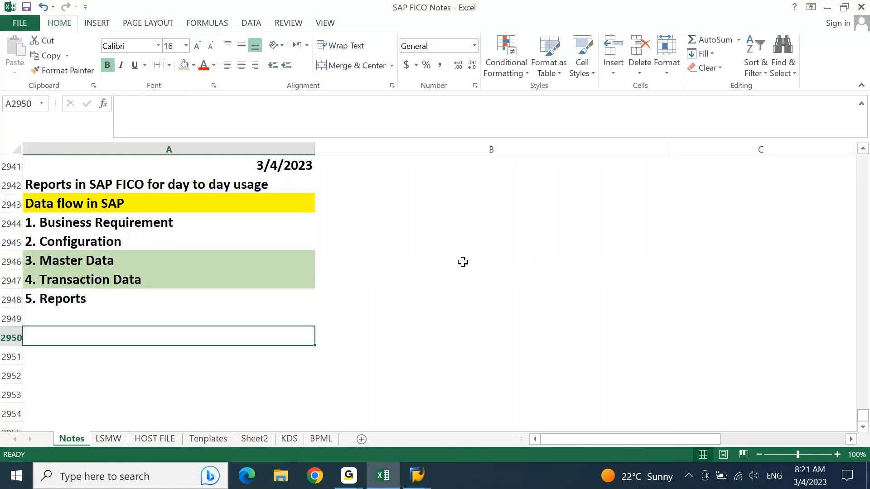
key(Down)
text(Reports)
key(ctrl+Return)
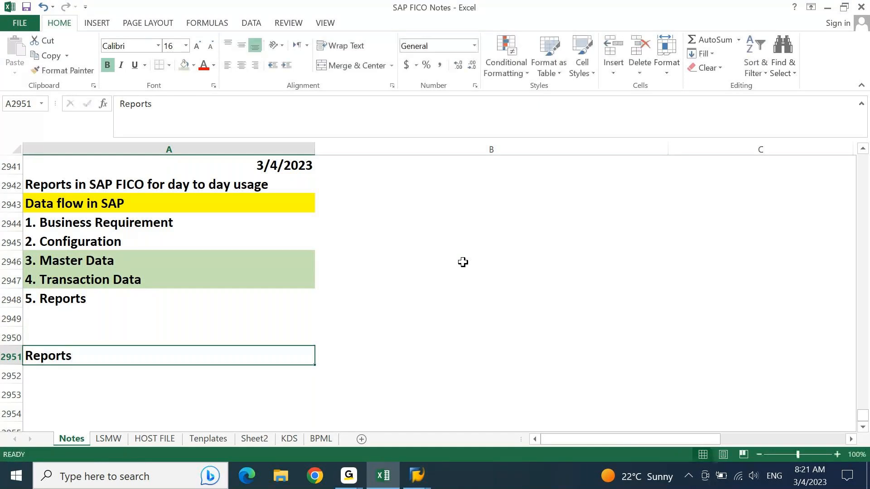
click(194, 65)
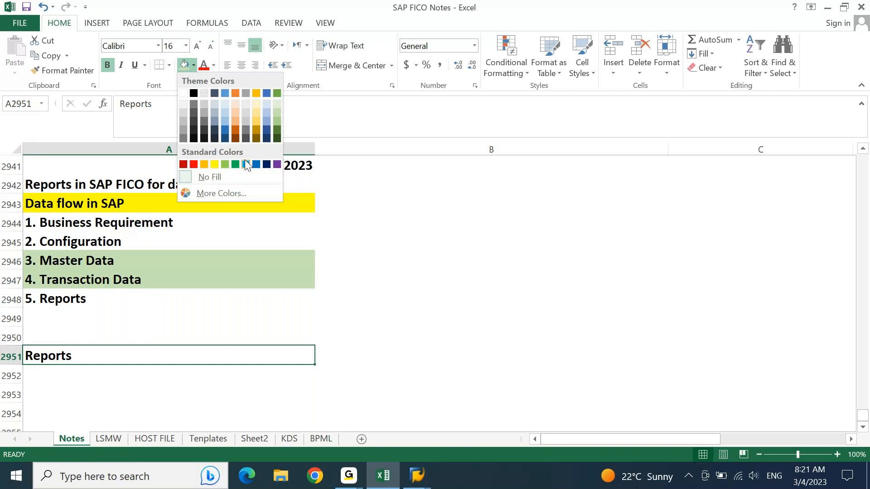
click(246, 165)
List '1. Standard Reports' and '2. Custom Reports' under the Reports subheading.
key(Down)
text(1. Stand)
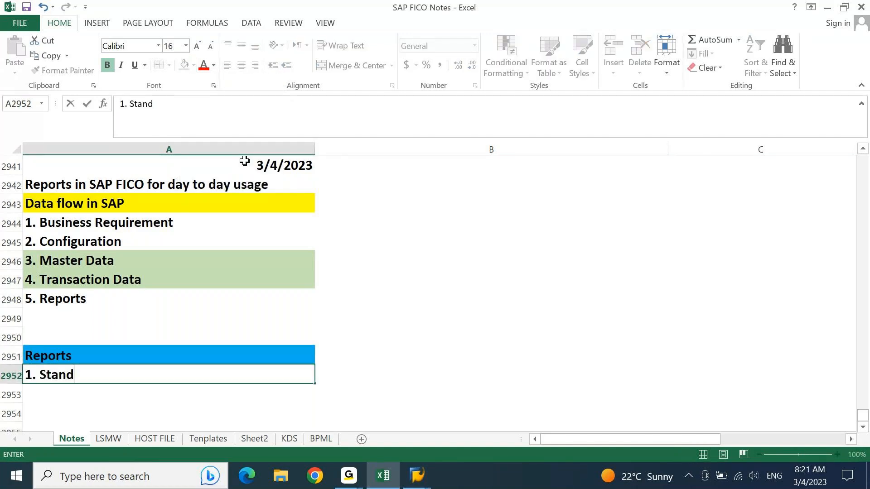
text(ard Re)
text(oirt)
key(BackSpace)
key(BackSpace)
key(BackSpace)
text(rt)
key(BackSpace)
key(BackSpace)
key(BackSpace)
text(ports)
key(Return)
text(2)
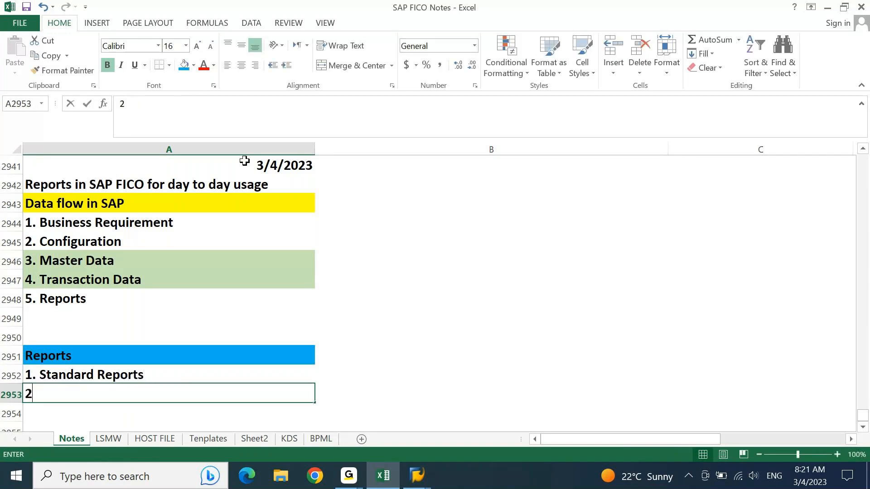
text(. Custom R)
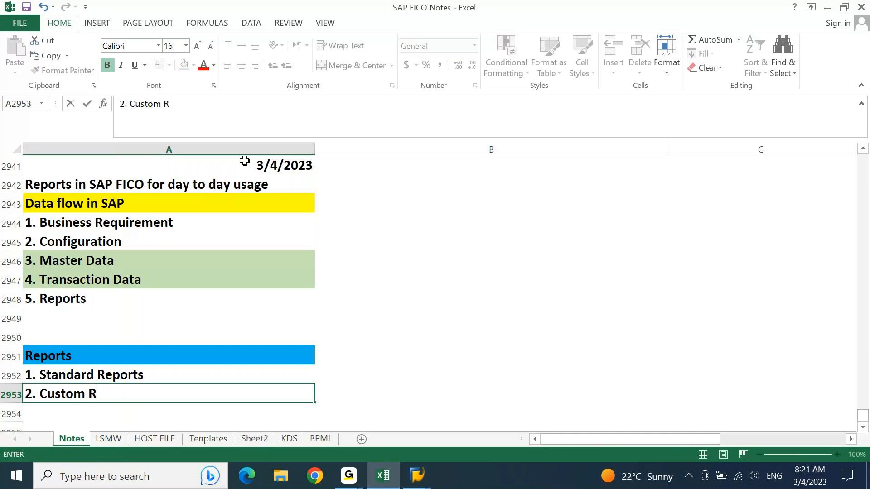
text(eports)
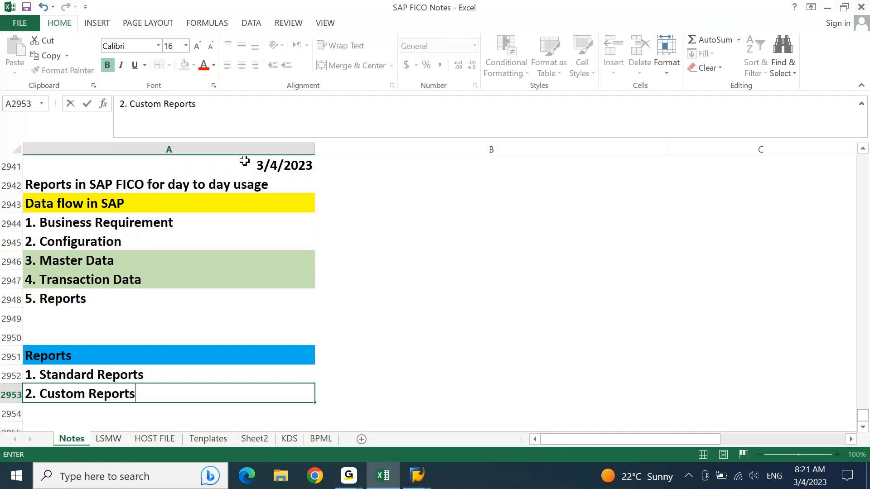
key(Return)
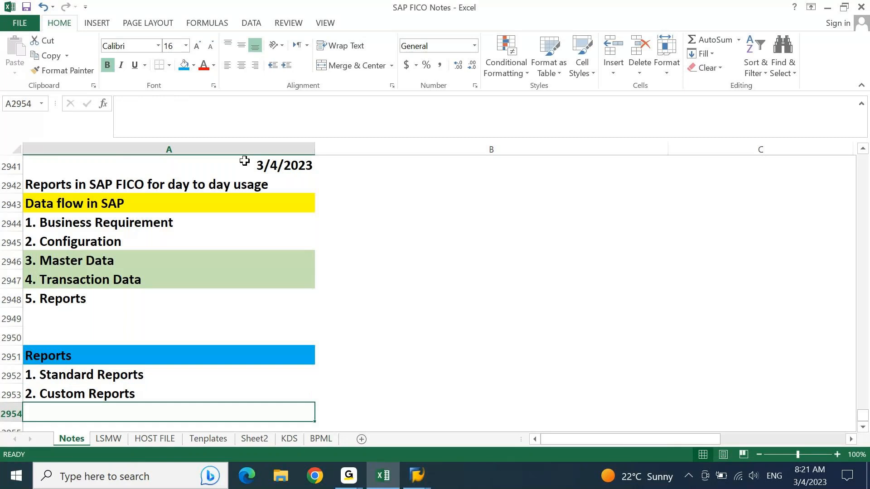
Append '( Z Reports)' to the 2. Custom Reports entry.
key(Return)
key(ctrl+Up)
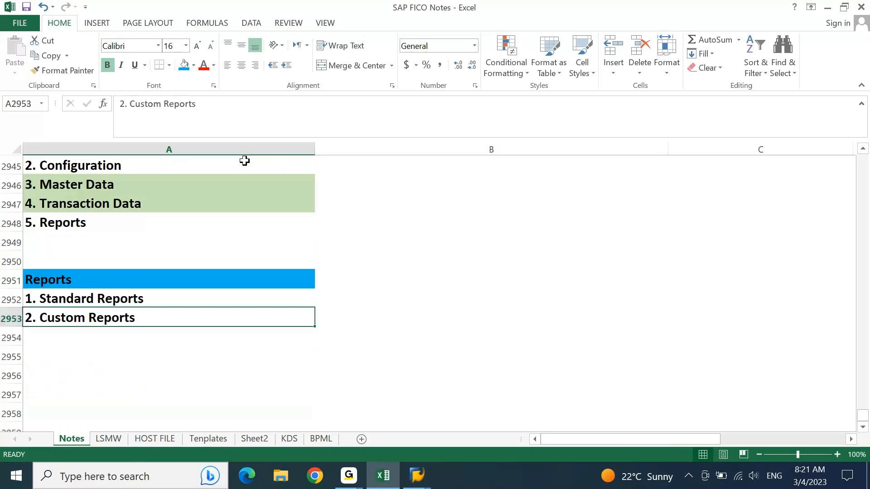
key(F2)
text(( )
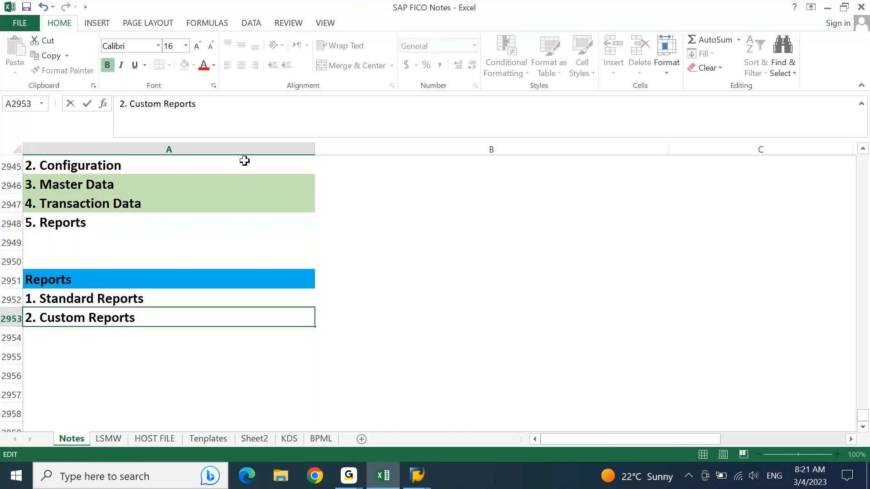
text(Z Reports))
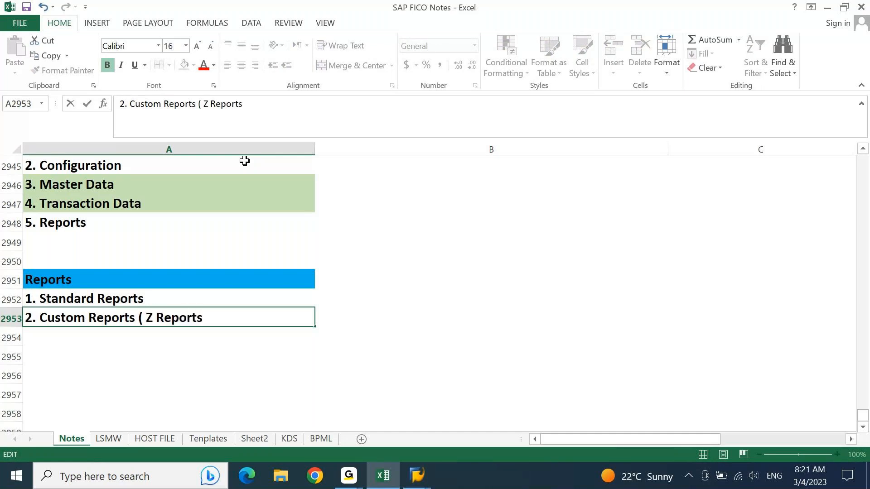
key(Return)
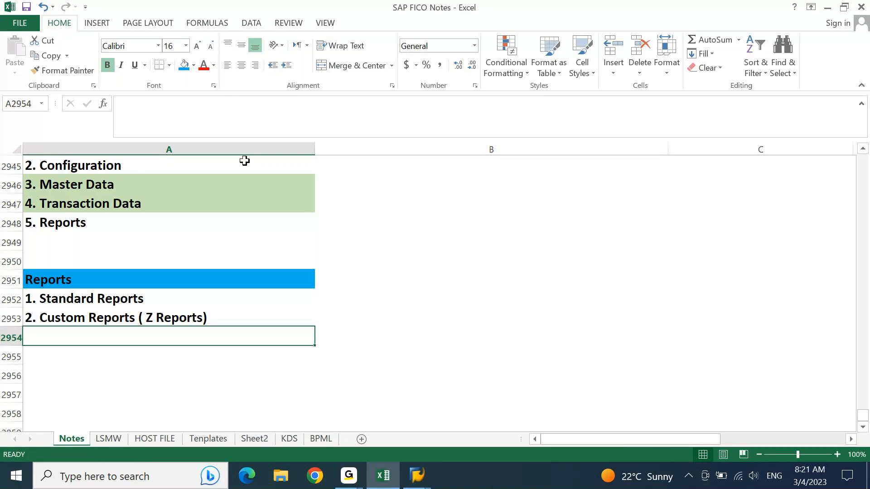
Describe Standard Reports in column B as 'SAP delivered reports. Ready to be used.'.
key(Down)
key(Down)
key(Down)
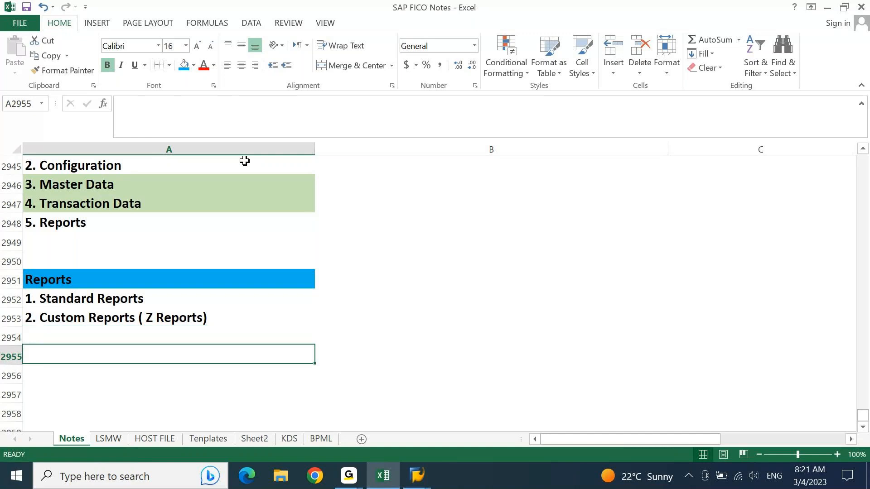
key(Up)
key(Up)
key(Up)
key(Up)
key(Up)
key(Right)
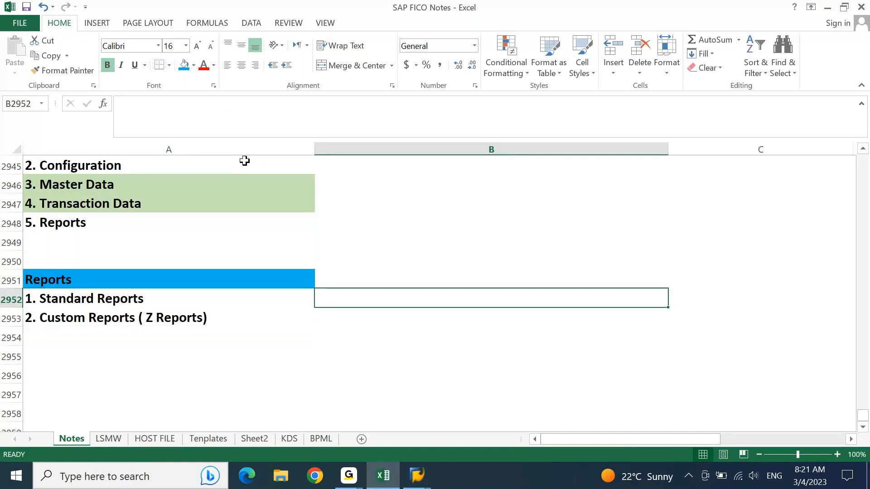
text(SAP p)
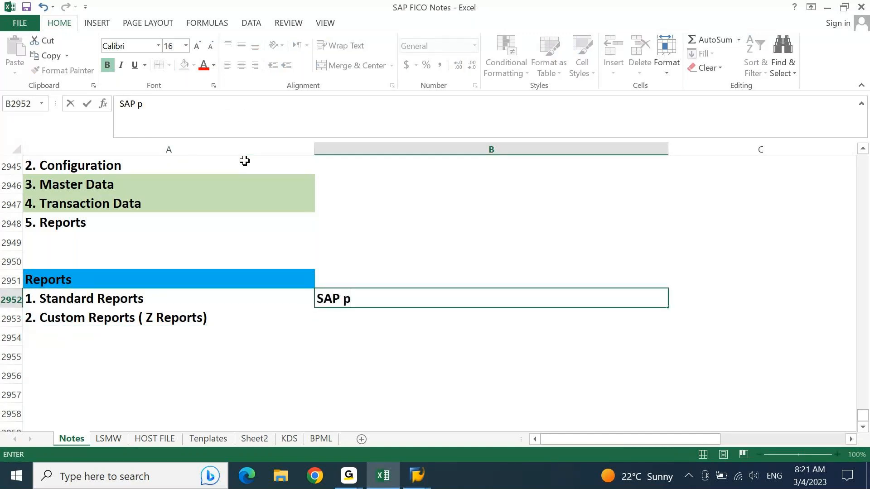
key(BackSpace)
text(delivered reports)
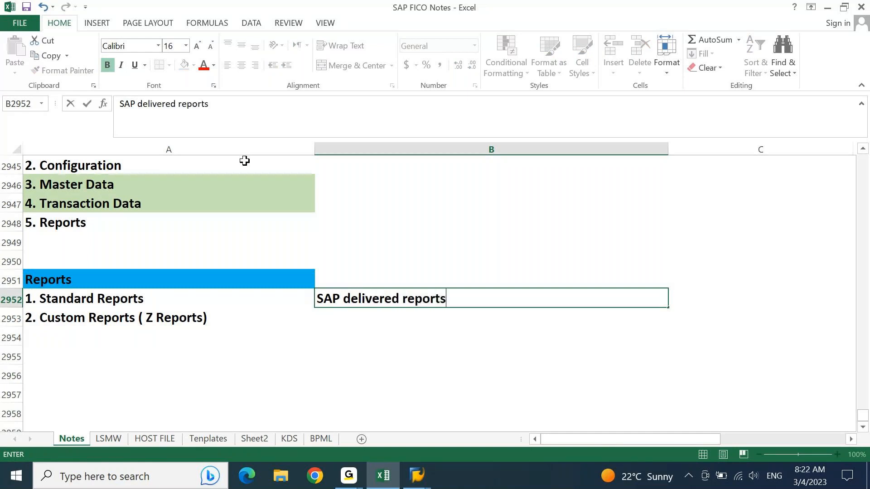
text(. Ready to be )
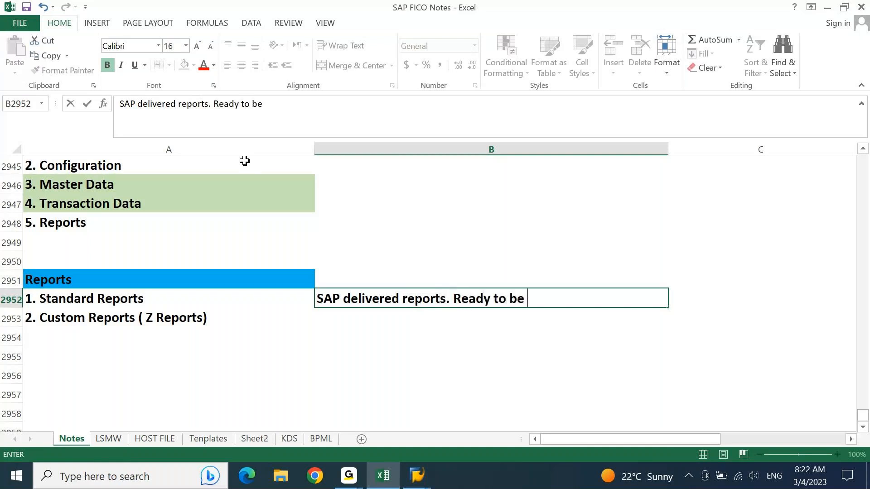
text(used.)
key(Return)
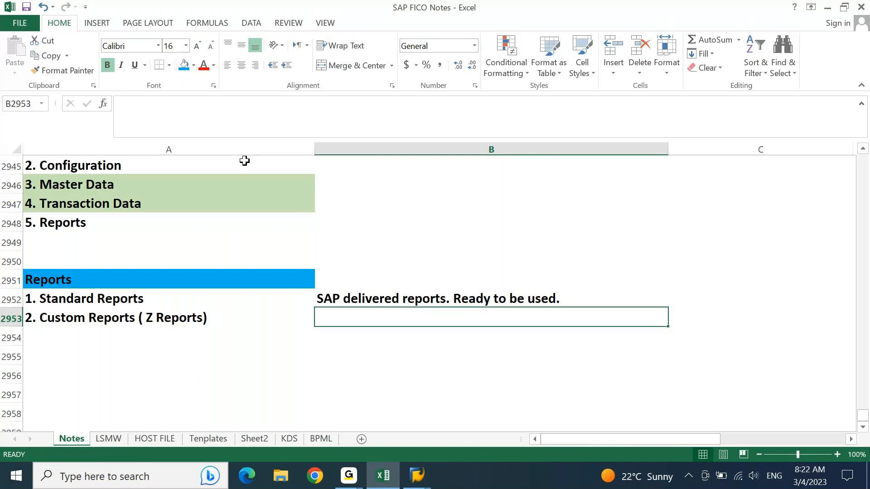
Describe Custom Reports as 'Consultant developed reports based on Client/Business requirement.'.
text(Consulant)
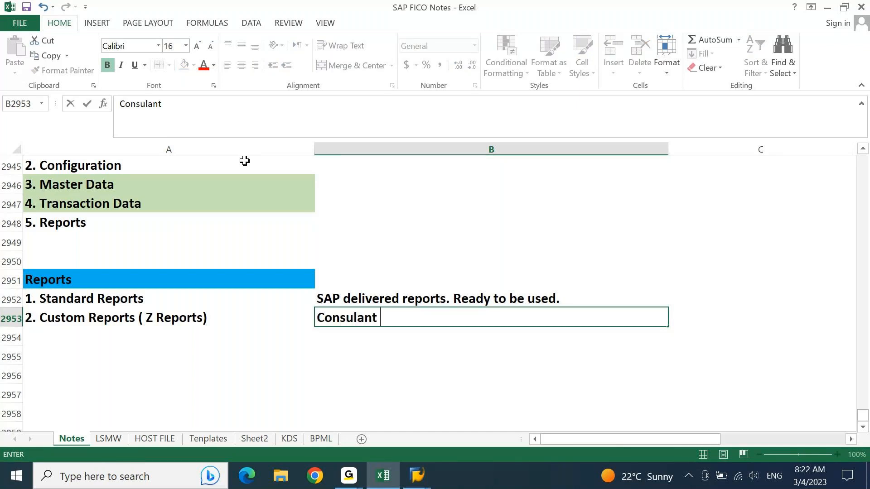
key(BackSpace)
key(BackSpace)
key(BackSpace)
key(BackSpace)
text(tant developed reports based on CLient)
key(BackSpace)
key(BackSpace)
key(BackSpace)
key(BackSpace)
key(BackSpace)
text(lient/Bu)
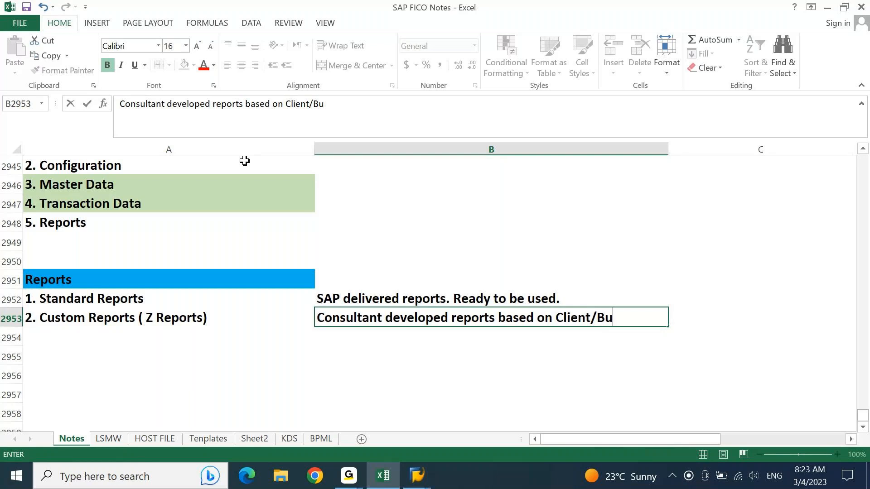
text(siness require)
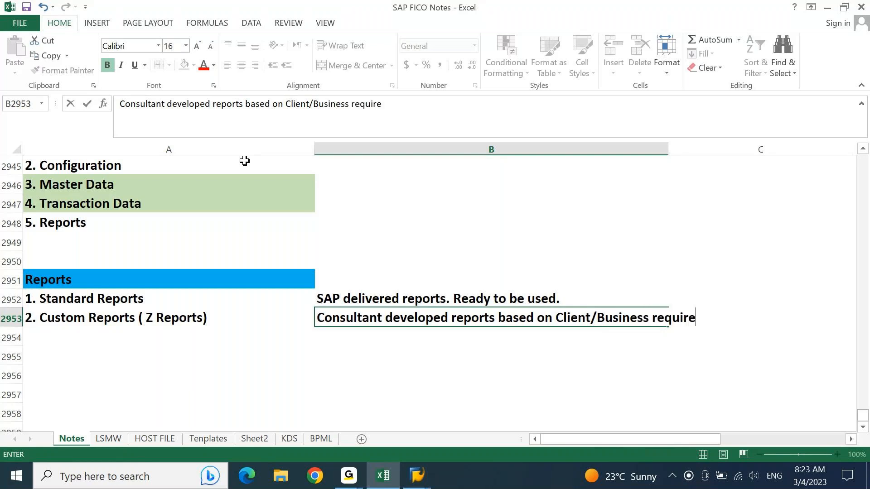
text(ment.)
key(Return)
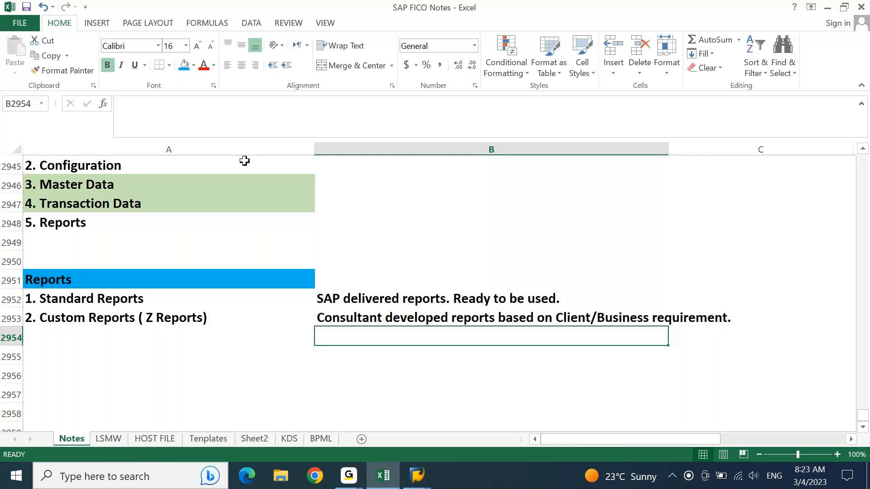
click(335, 314)
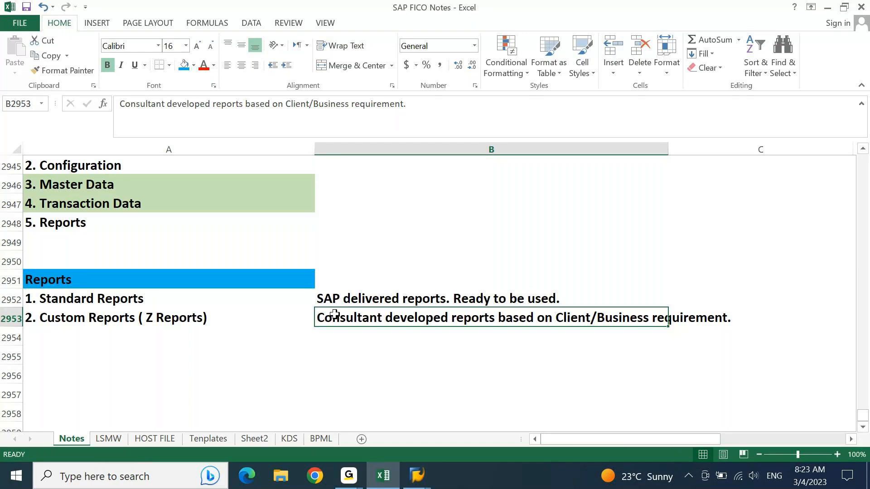
key(Left)
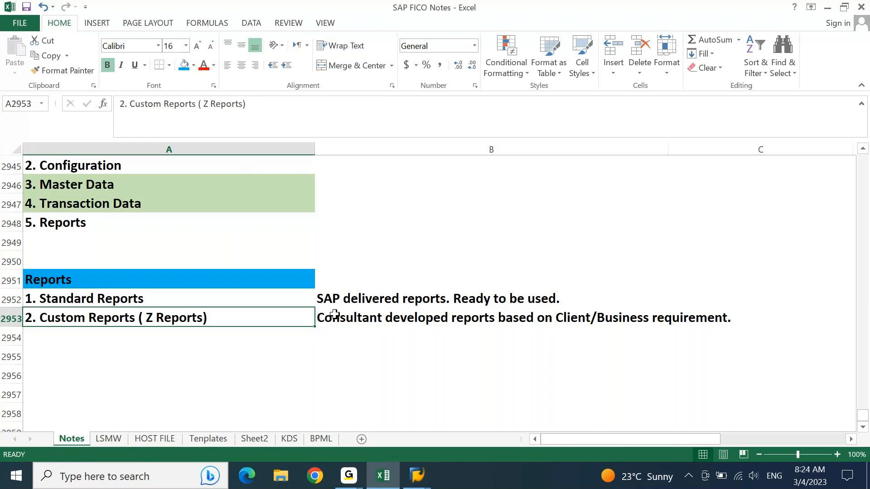
key(Down)
key(Down)
key(Down)
key(Down)
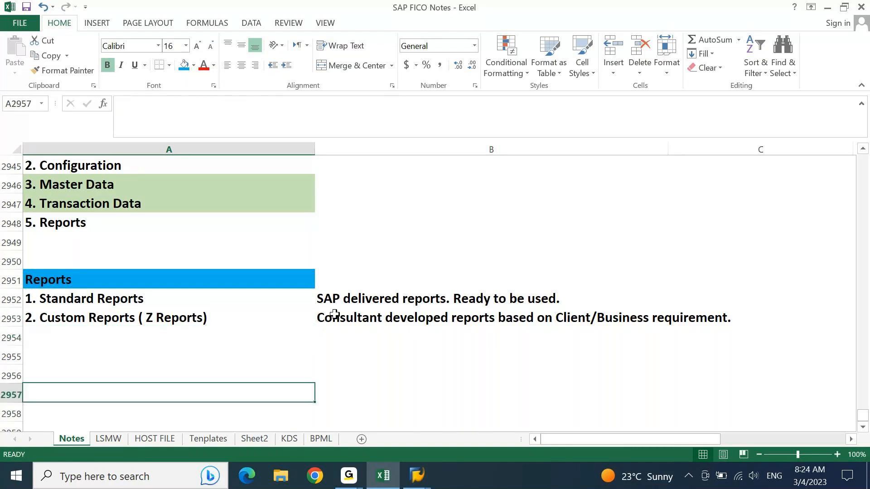
key(ctrl+Up)
key(Up)
key(Up)
key(Up)
key(Up)
key(Up)
key(Up)
key(Up)
key(Up)
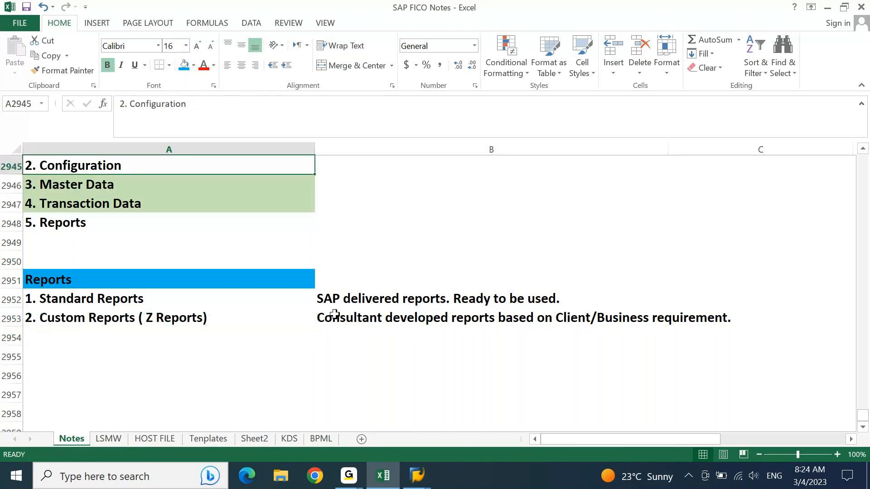
key(ctrl+Up)
key(Down)
key(ctrl+Down)
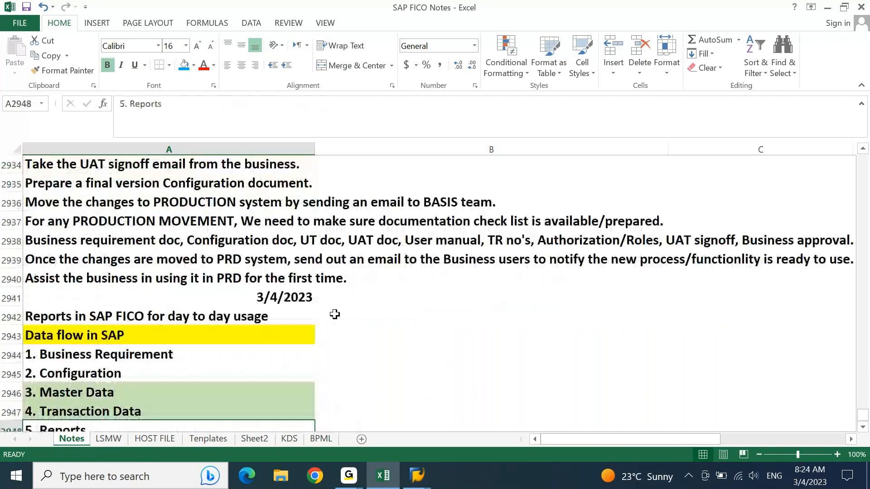
key(Down)
key(Down)
key(Down)
key(Down)
key(Down)
key(Down)
key(Down)
key(Down)
key(Up)
key(Up)
key(Up)
key(Up)
key(Up)
key(Up)
key(Up)
key(Up)
key(Up)
key(Up)
key(Up)
key(Up)
key(Up)
key(Up)
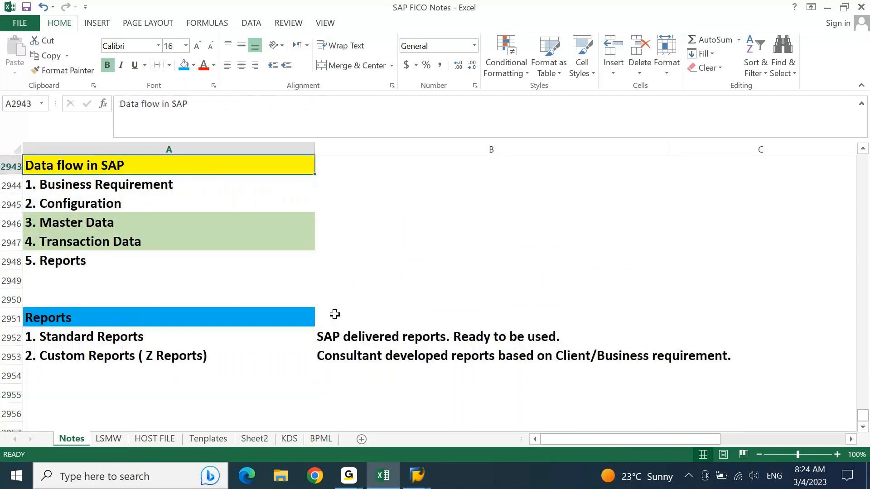
scroll(335, 315, up, 1)
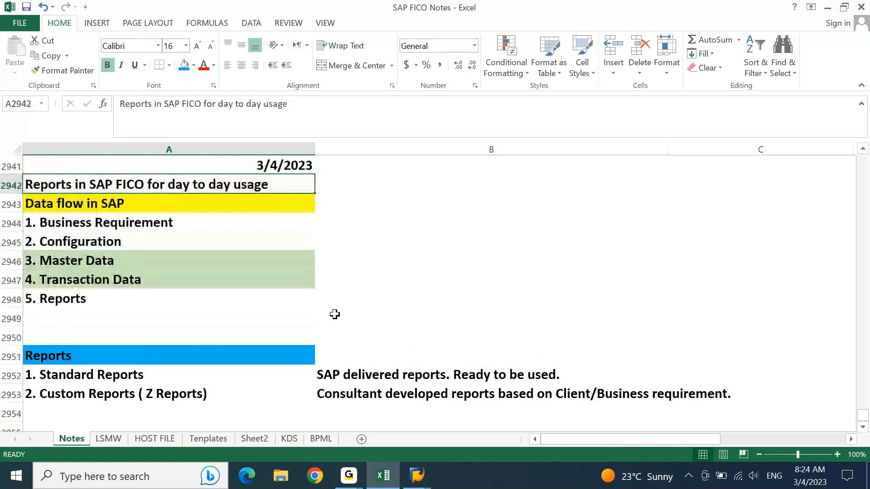
key(Down)
key(Down)
key(Down)
key(Down)
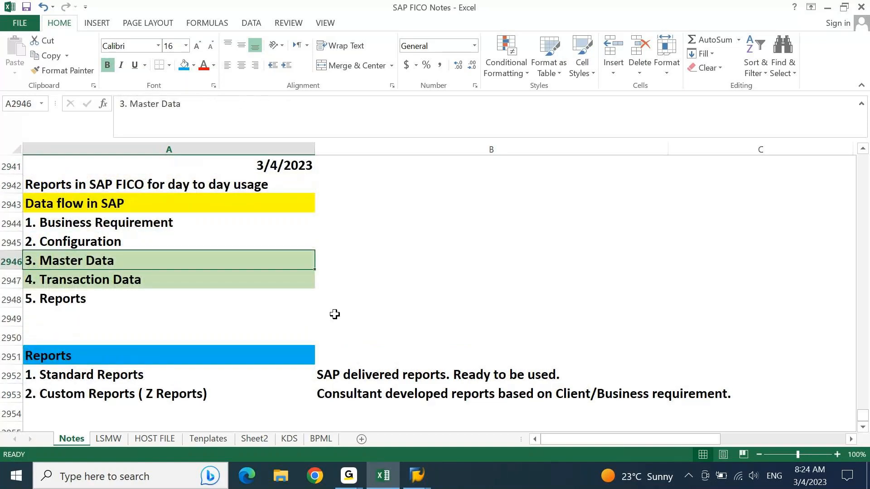
Copy the green '3. Master Data' entry into the empty rows below the report list.
key(ctrl+c)
key(Down)
key(Down)
key(Down)
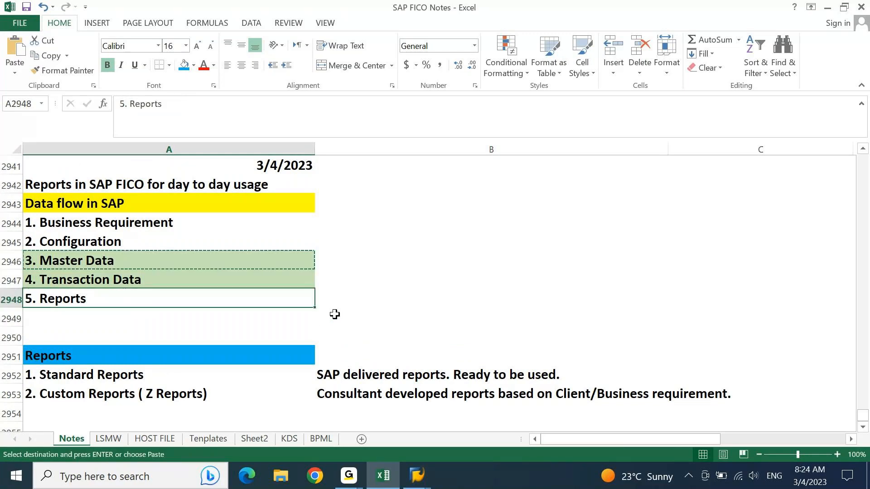
key(ctrl+Down)
key(ctrl+Down)
key(ctrl+Down)
key(ctrl+Up)
key(Up)
key(Up)
key(Down)
key(Down)
key(Down)
key(Down)
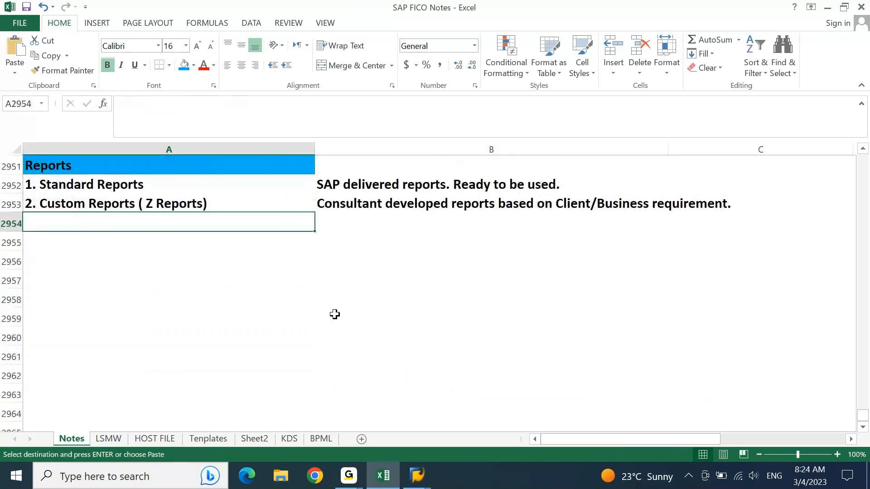
key(ctrl+v)
key(Escape)
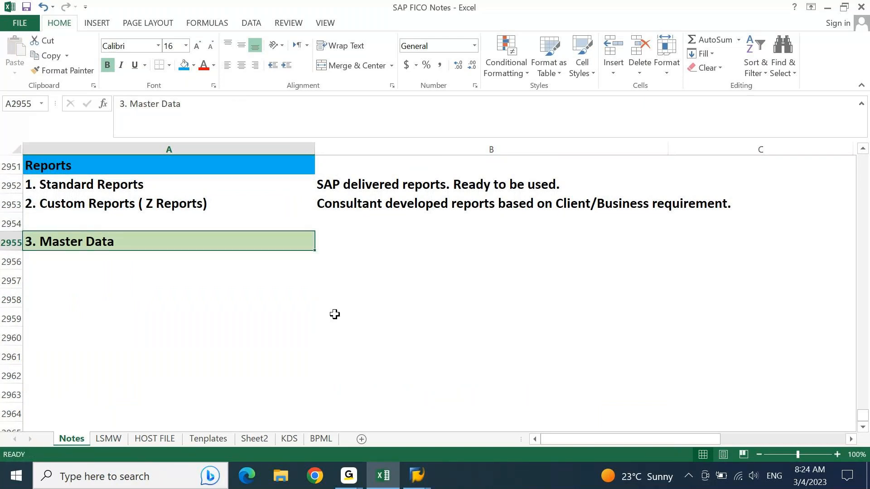
List GL Master, Vendor, Customer, Profit center and Cost center under the Master Data heading.
key(Down)
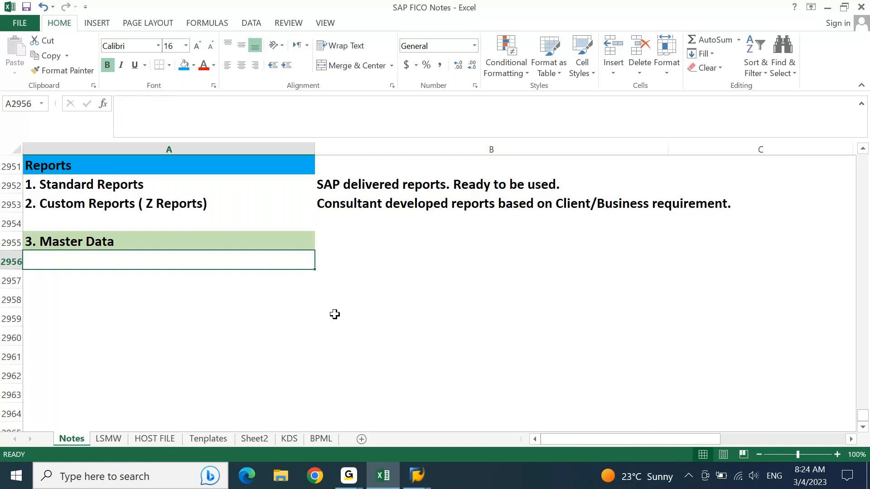
text(GL Master)
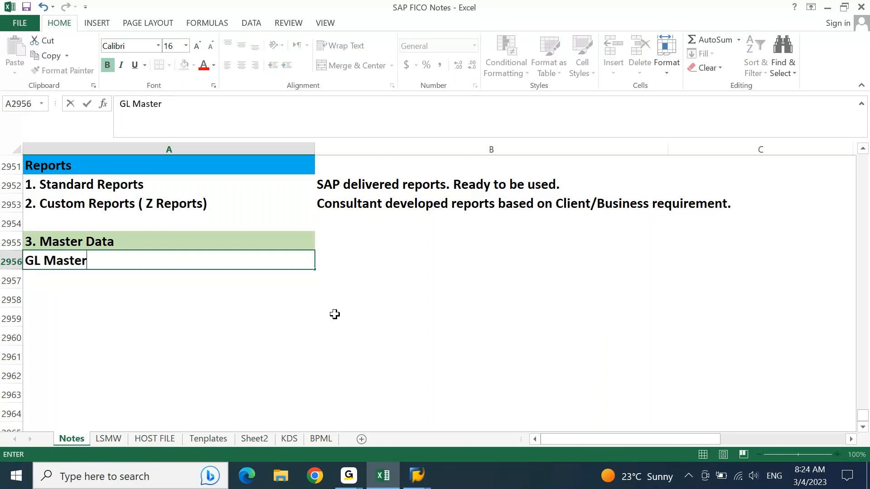
key(Return)
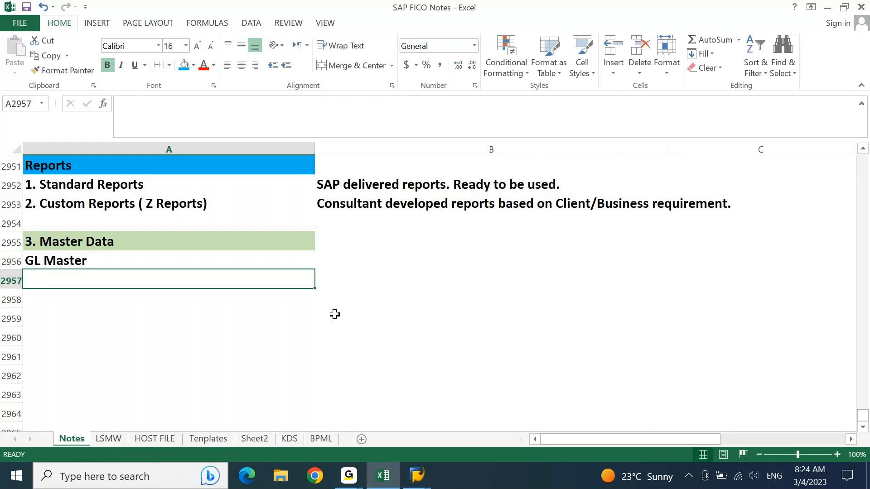
text(Vendr)
key(BackSpace)
text(or)
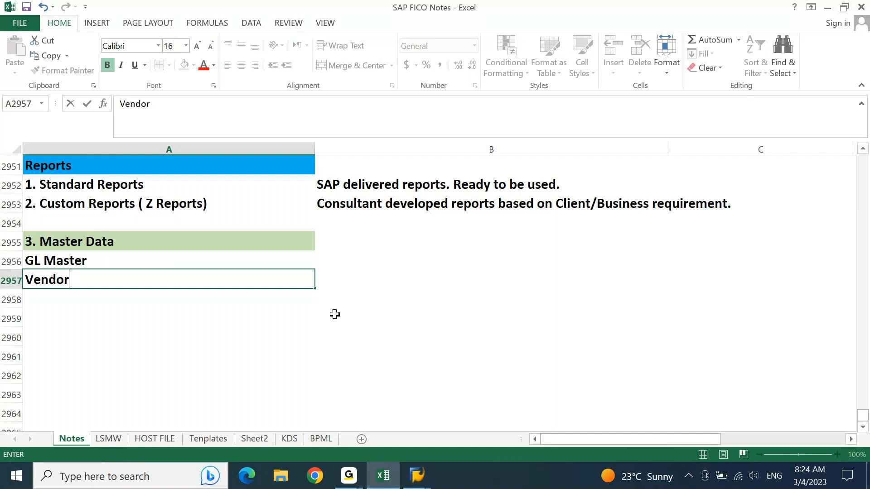
key(Return)
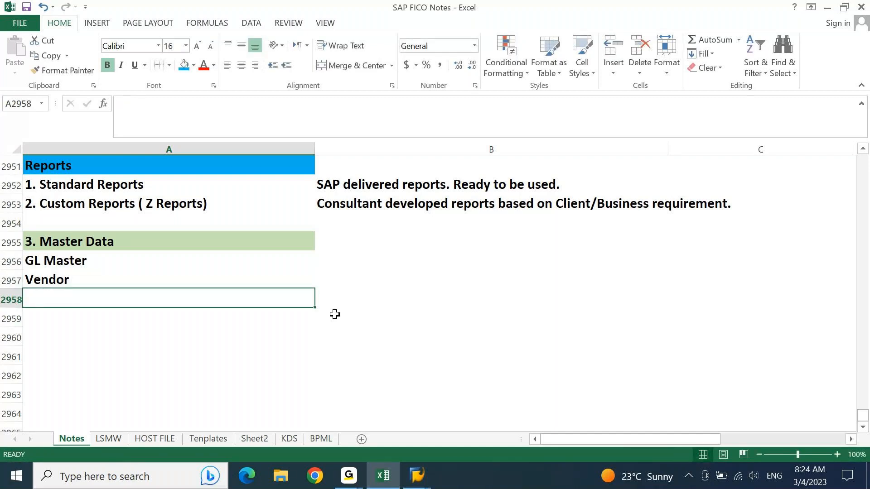
text(Customer)
key(Return)
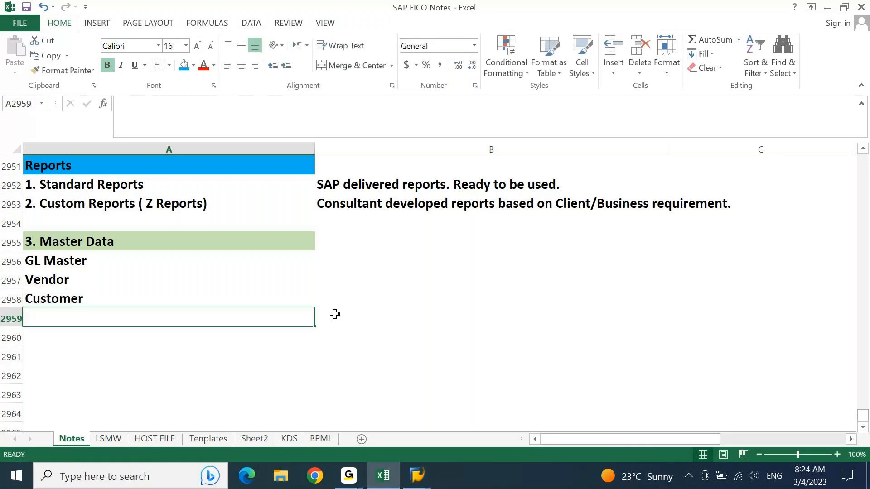
text(Profit center)
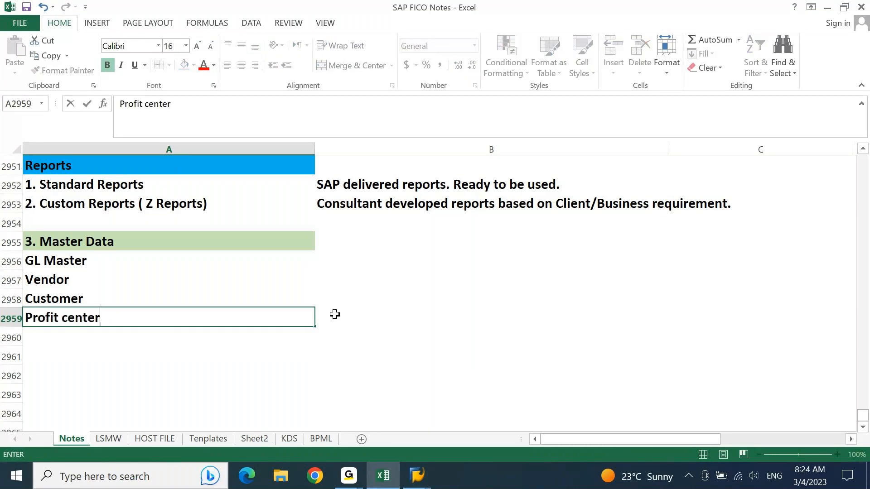
key(Return)
text(C)
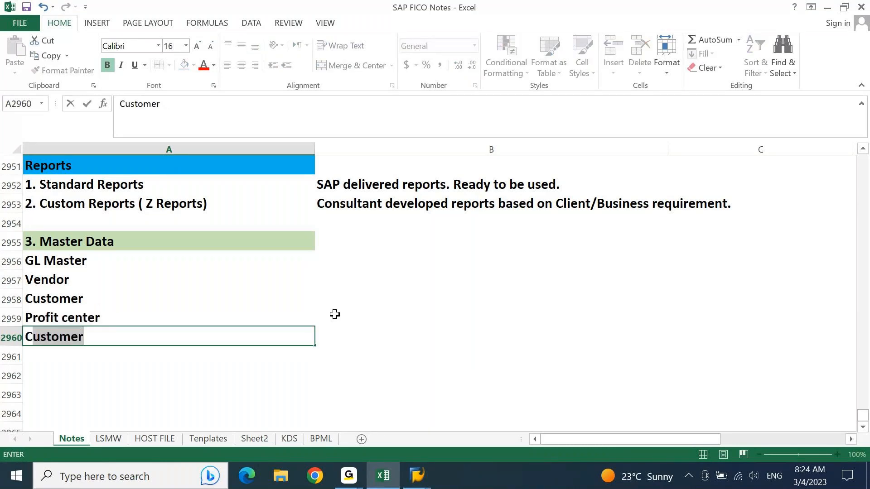
text(ost center)
key(Return)
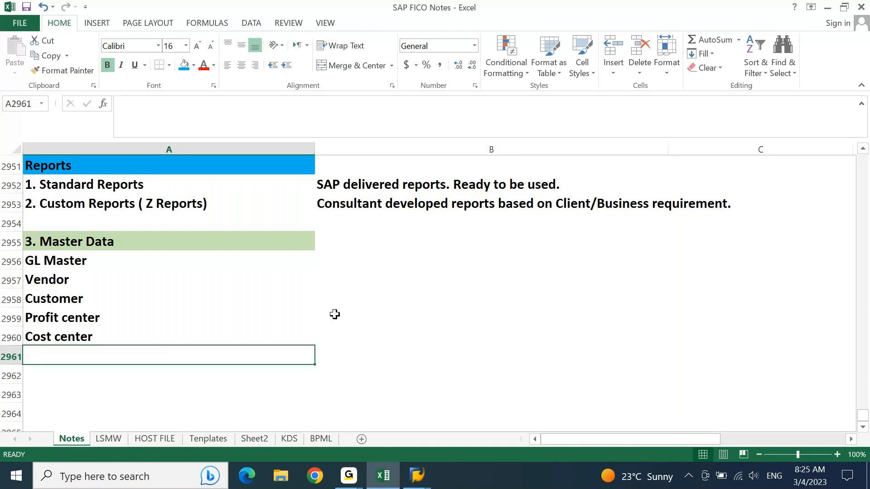
Append '( End user Data )' to the 3. Master Data heading text.
key(Up)
key(Up)
key(Up)
key(Up)
key(Up)
key(Up)
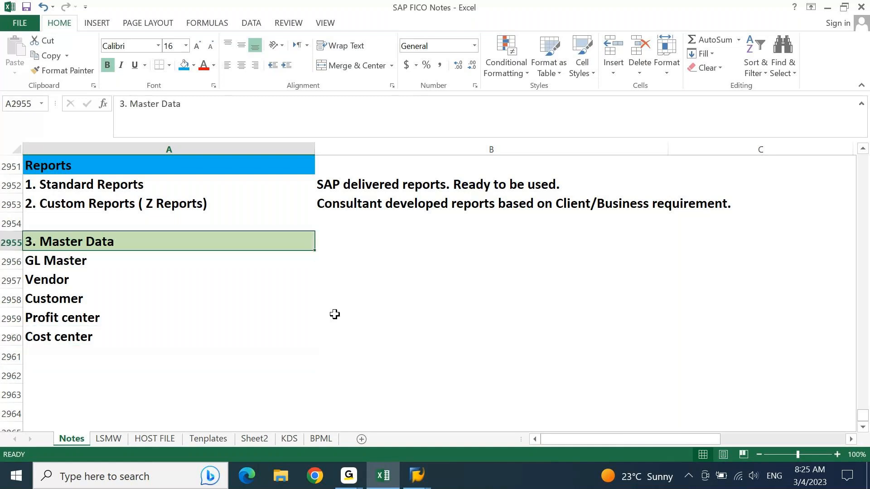
key(F2)
text(9 EN)
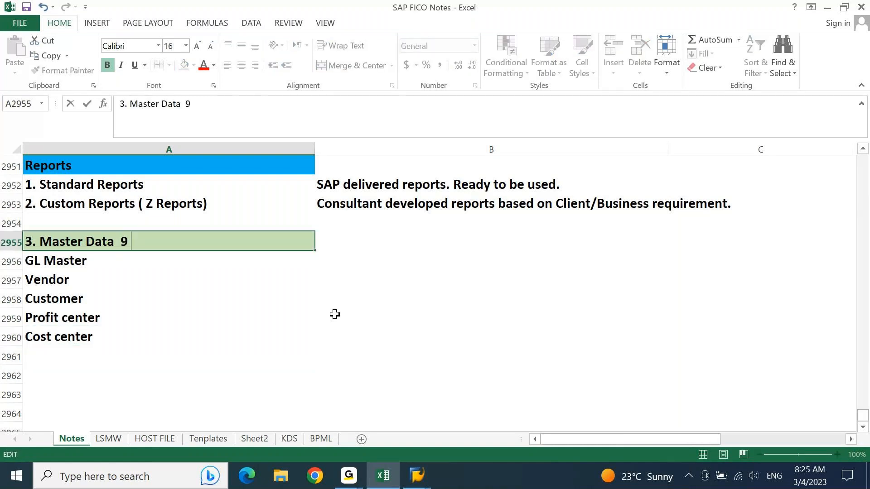
key(BackSpace)
key(BackSpace)
key(BackSpace)
key(BackSpace)
text(( Ends)
key(BackSpace)
text(user )
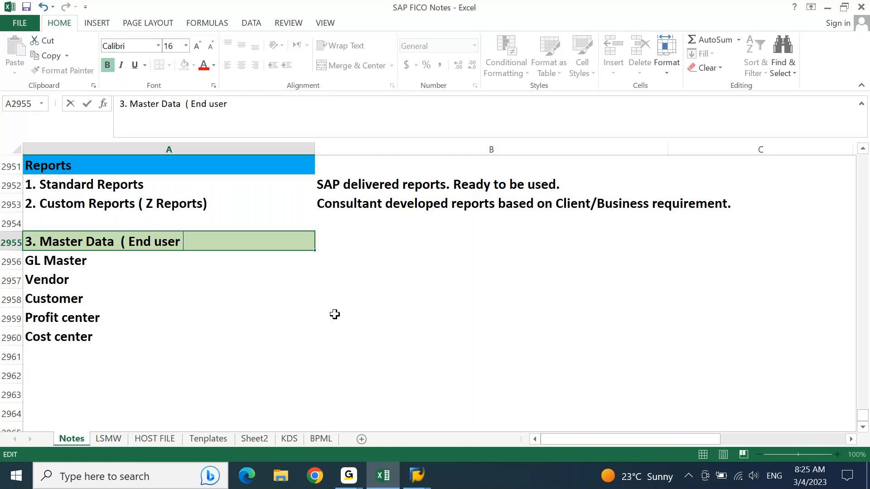
text(Data)
text( ))
key(Return)
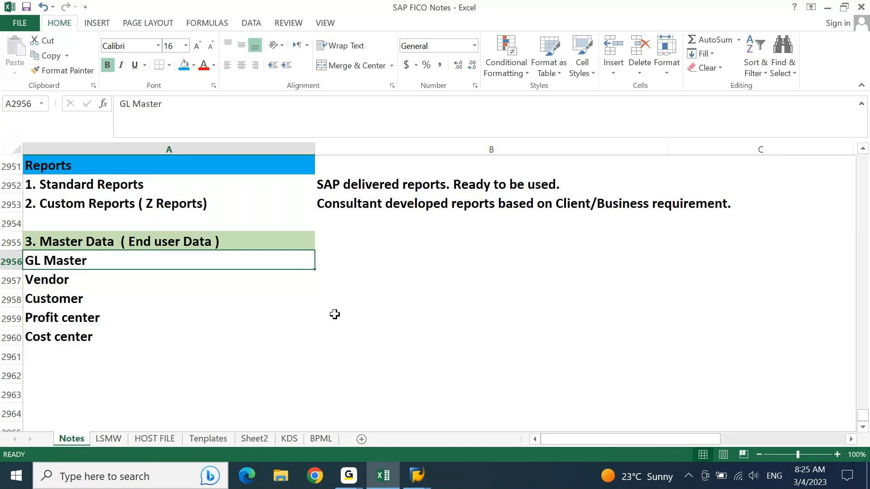
Add Cost elements, Internal Orders, Bank master, Assets and Activity Type below Cost center.
key(ctrl+shift+Down)
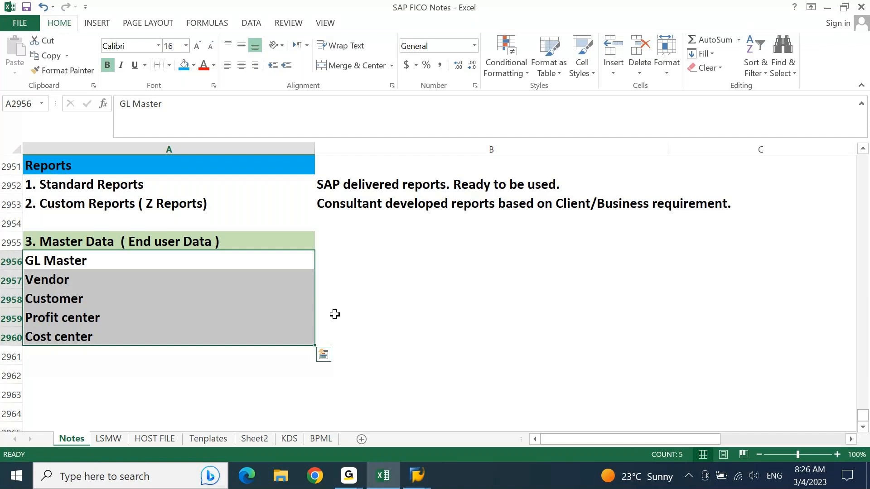
key(ctrl+shift+Up)
key(ctrl+Down)
key(Down)
text(Cost elements)
key(Return)
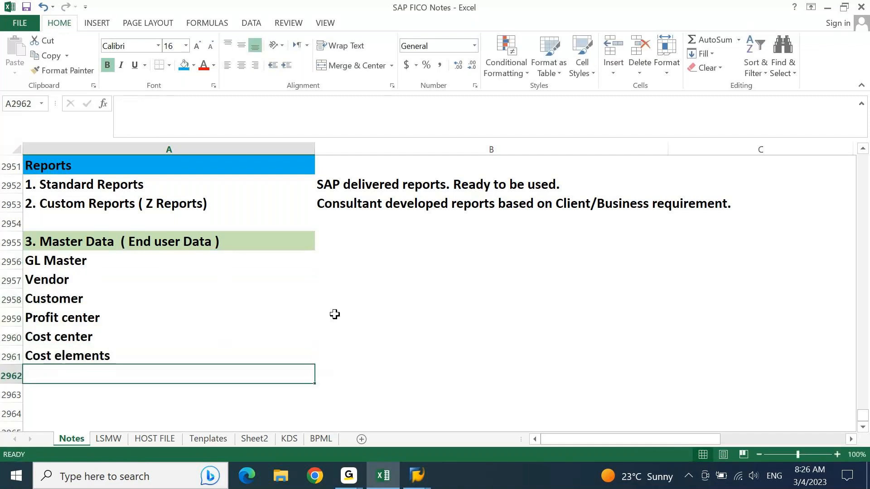
text(Internal Orders)
key(Return)
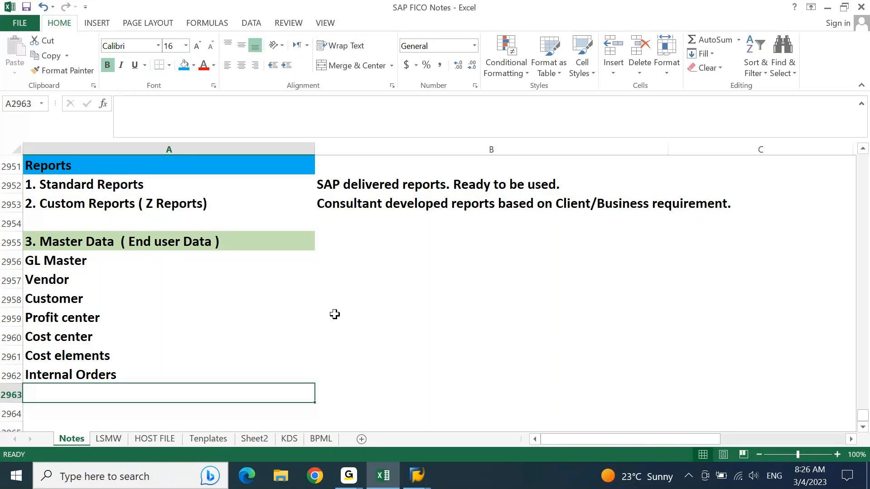
text(Bank master)
key(Return)
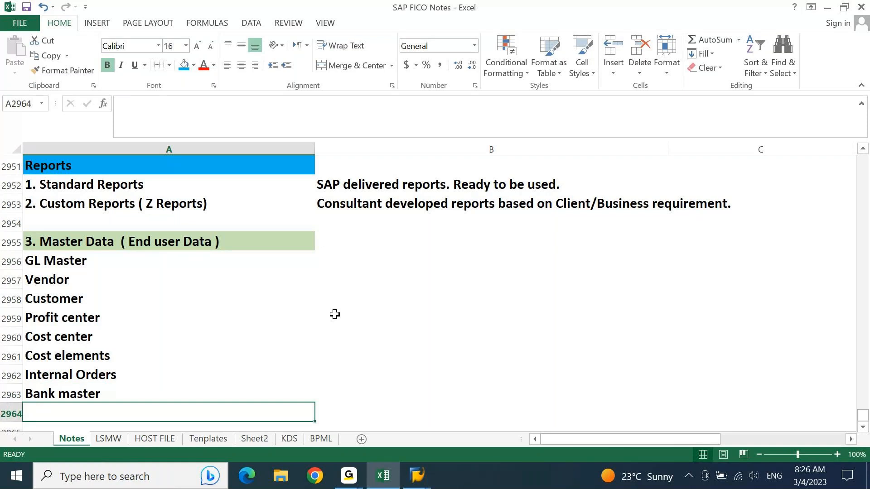
text(Assets)
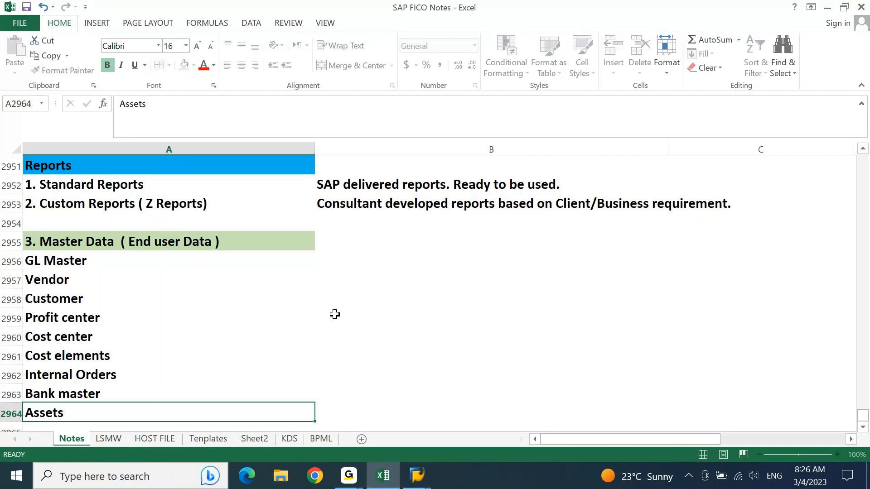
key(Return)
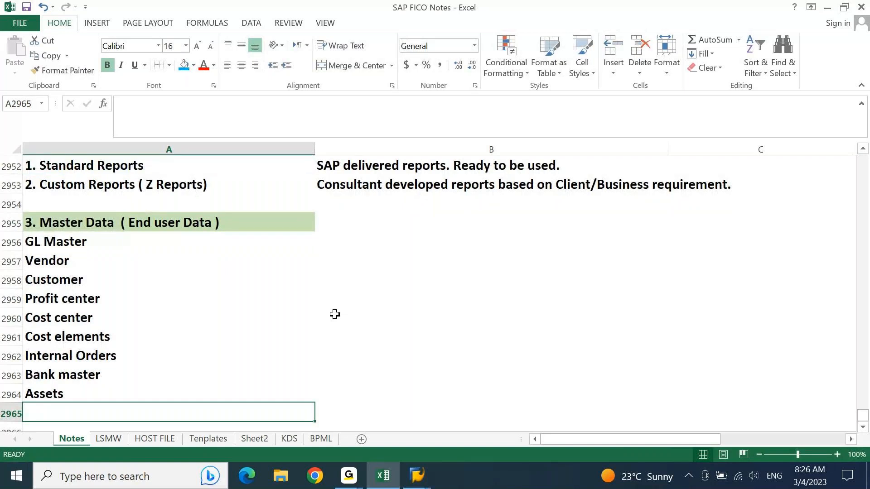
text(Ac)
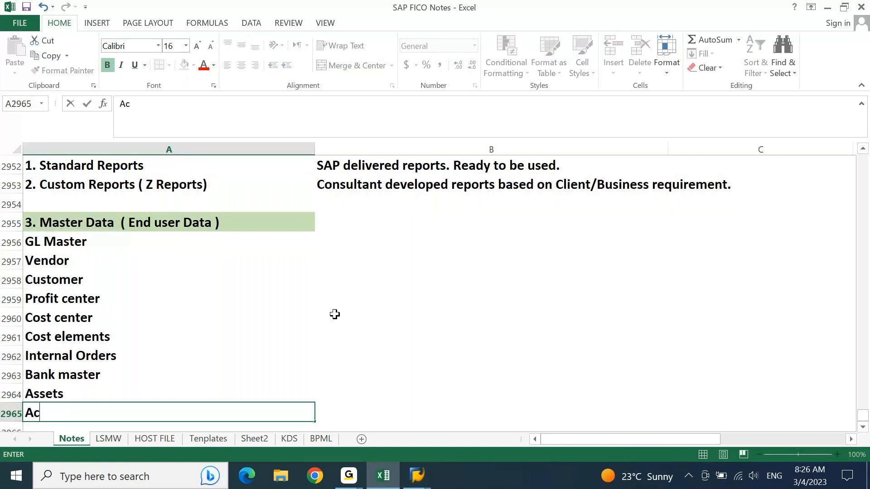
text(tivity Type)
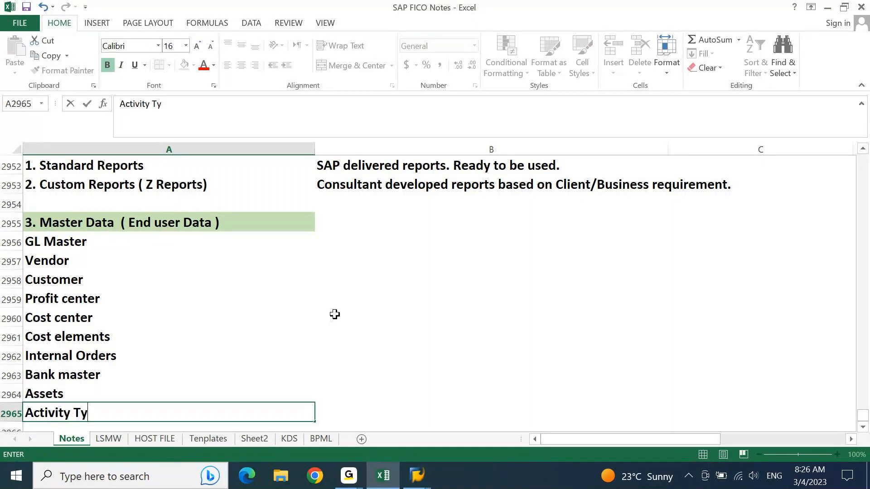
key(Return)
Add Stastical key Figure, Tax codes and Commitment items, then return to GL Master.
text(S)
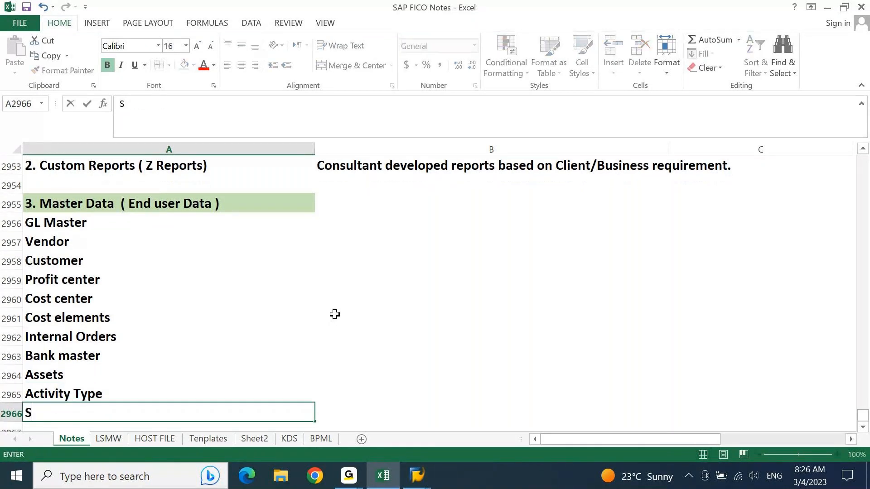
text(tastical )
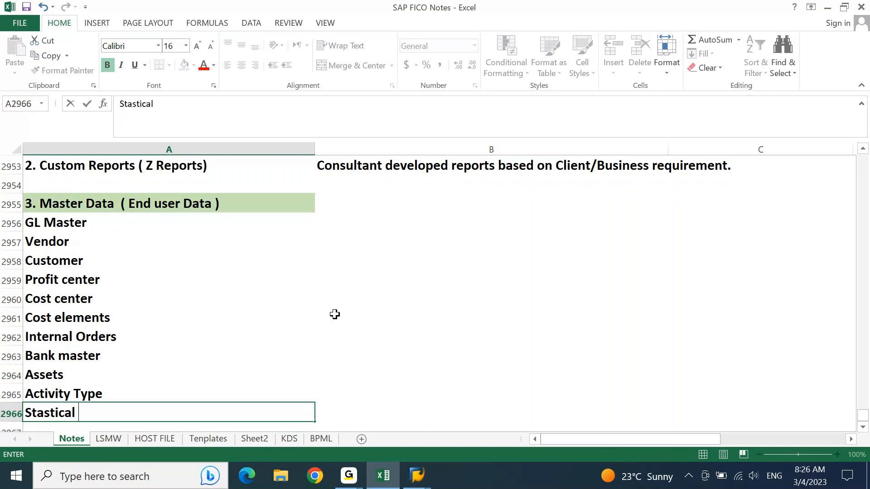
text(key Figure)
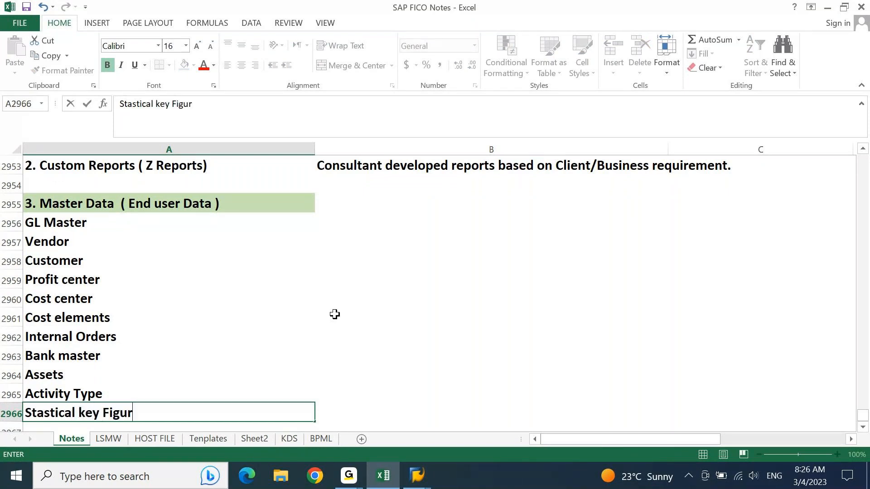
key(Return)
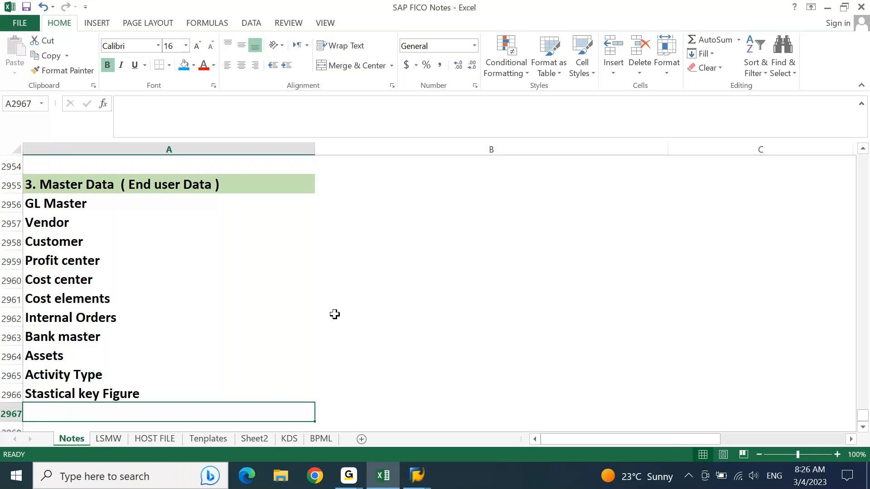
text(Tax codes)
key(Return)
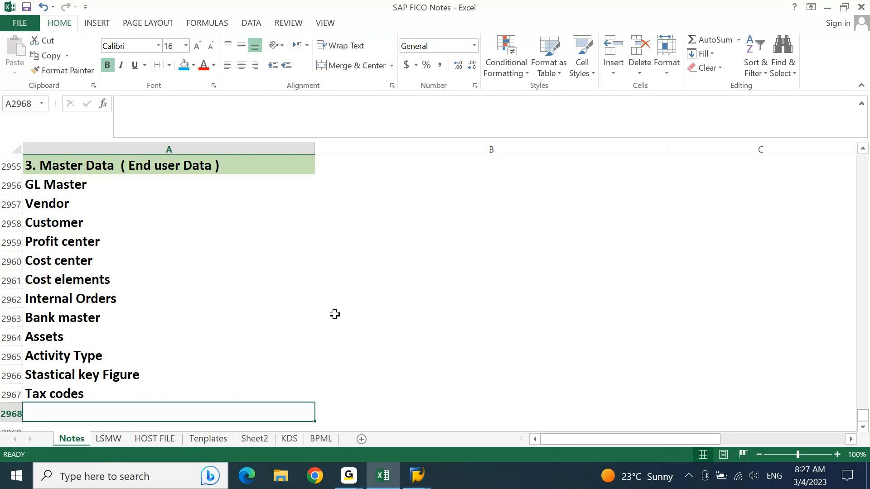
text(Comme)
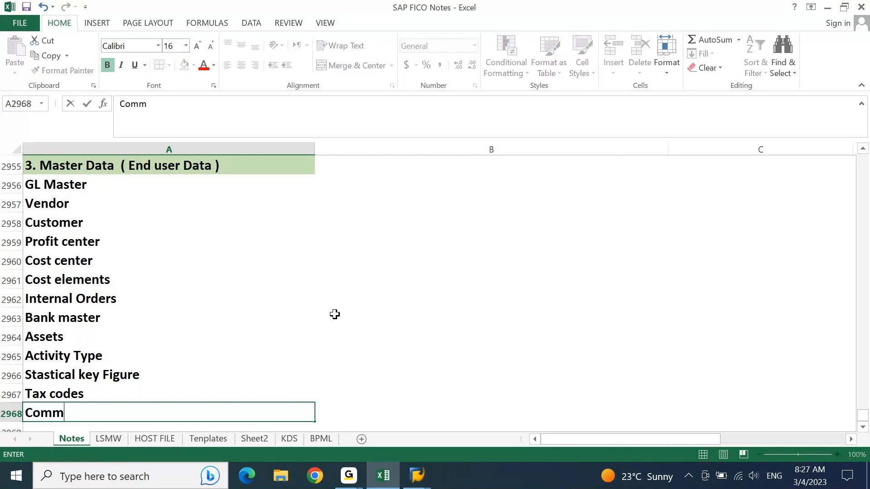
key(BackSpace)
text(itment items)
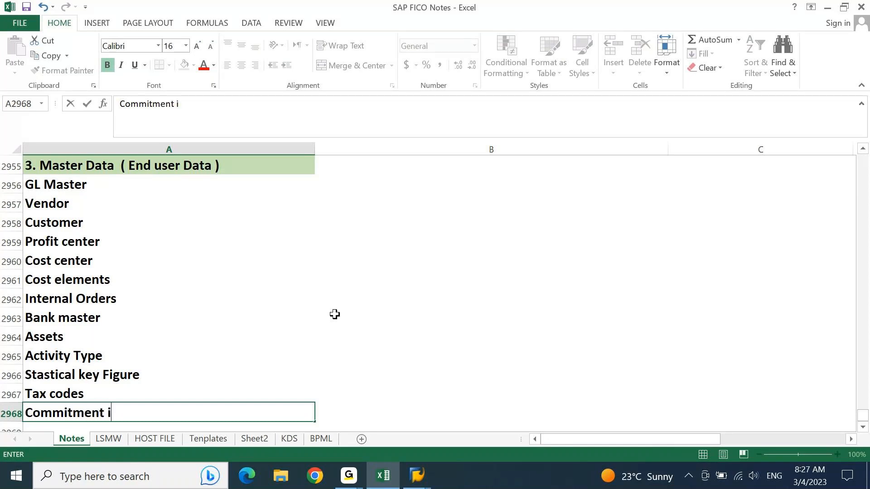
key(Return)
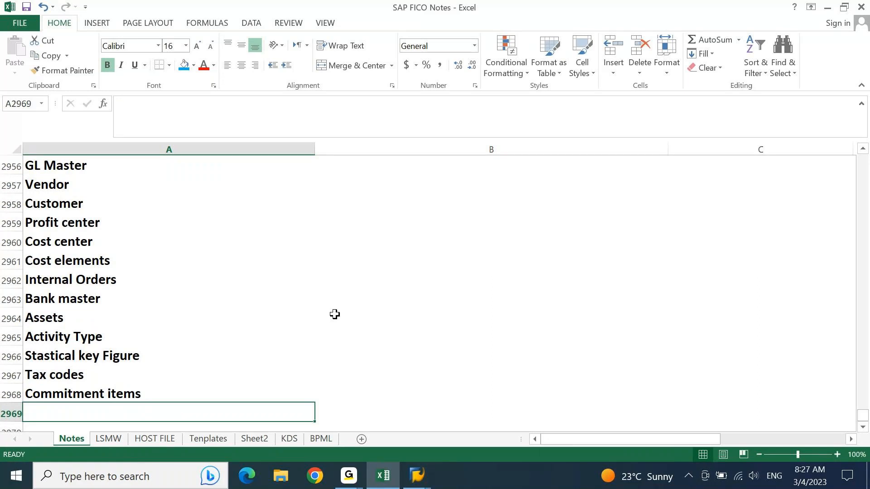
key(Up)
key(ctrl+Up)
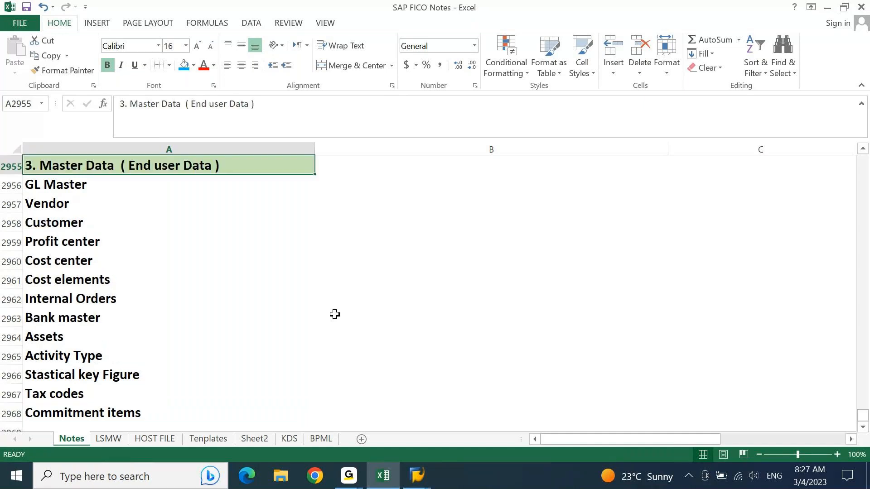
key(Down)
key(ctrl+shift+Down)
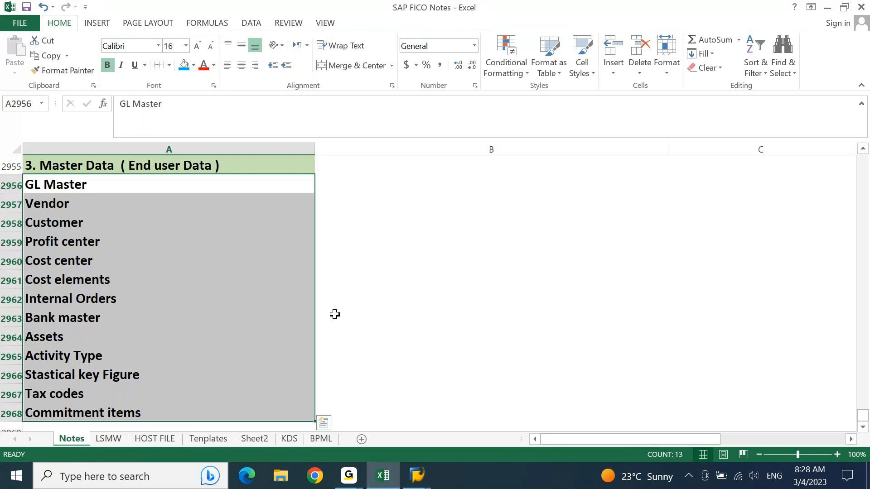
Append 'Easy Access' to the 3. Master Data heading and switch to SAP Easy Access.
click(417, 476)
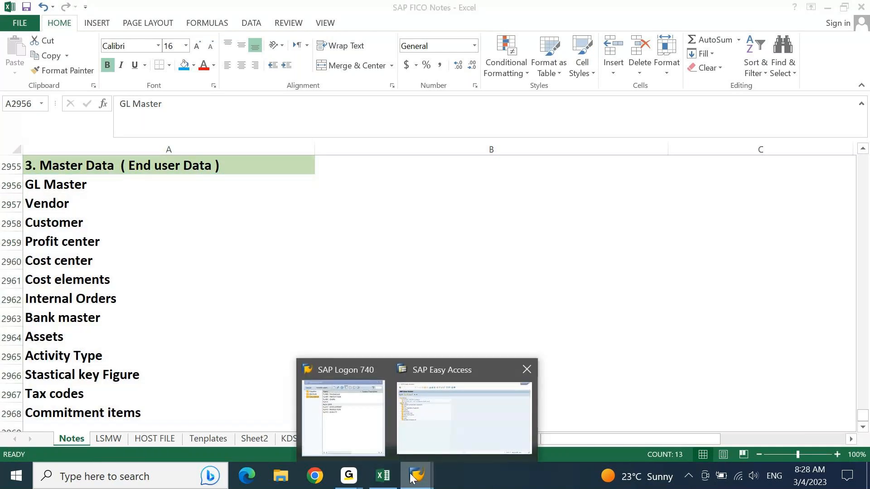
click(253, 256)
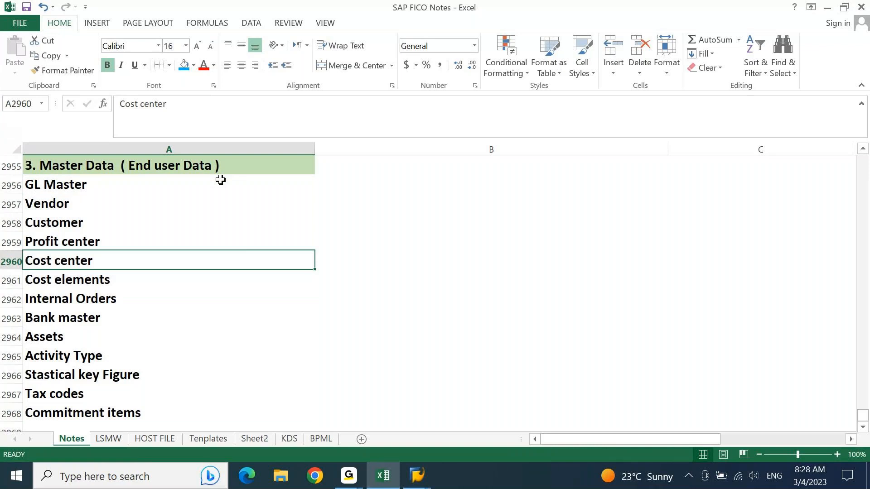
click(213, 168)
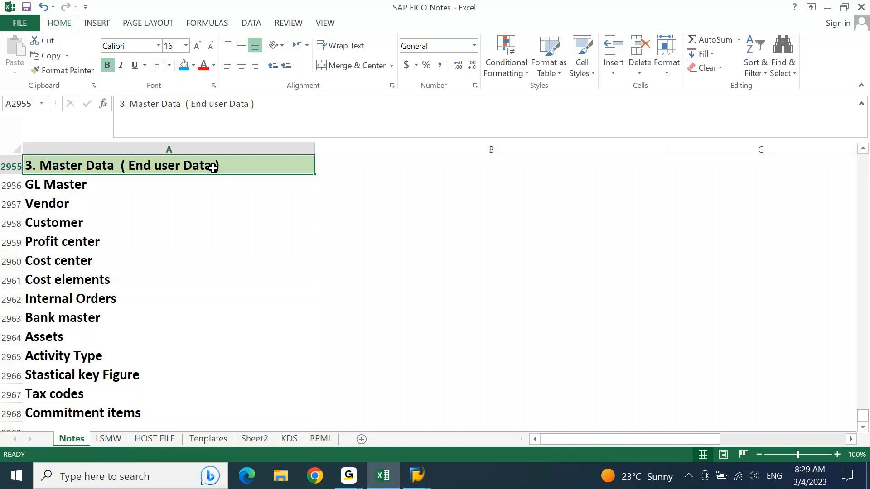
key(F2)
text(Easy AC)
key(BackSpace)
text(ccess)
key(Return)
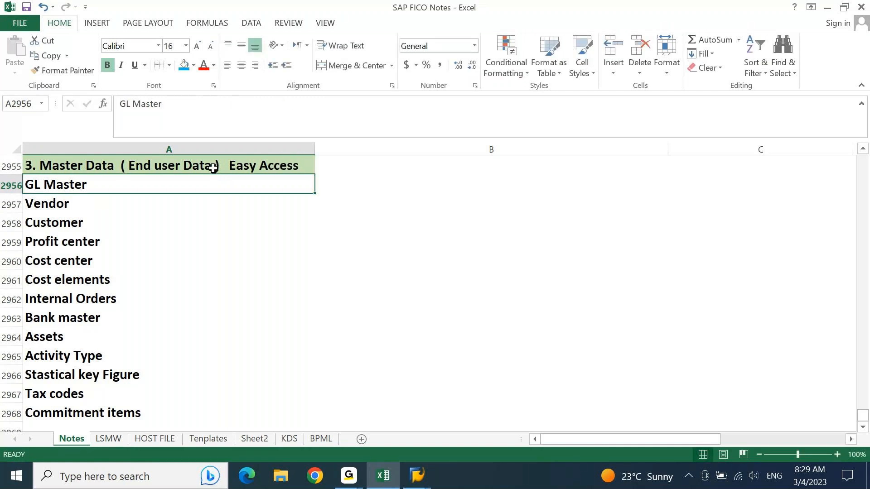
key(alt+Tab)
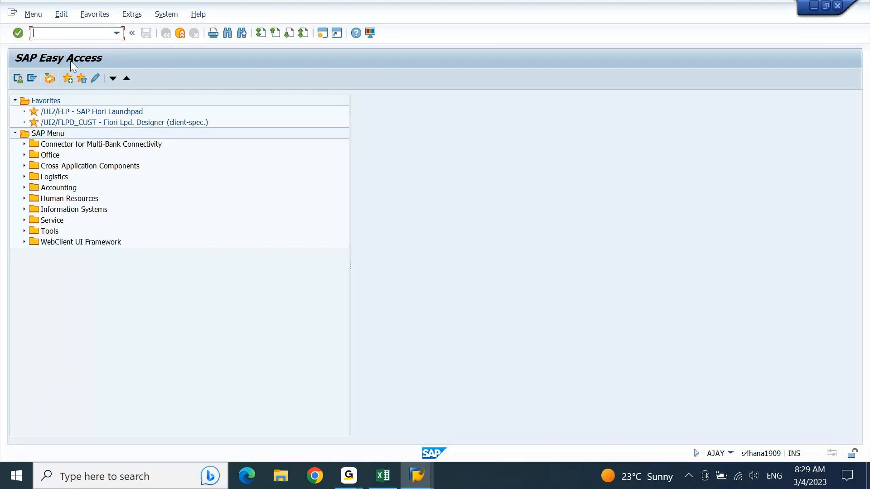
Select Accounting in SAP, then note 'Accounting Node.' in B2955 beside the Master Data heading.
click(53, 188)
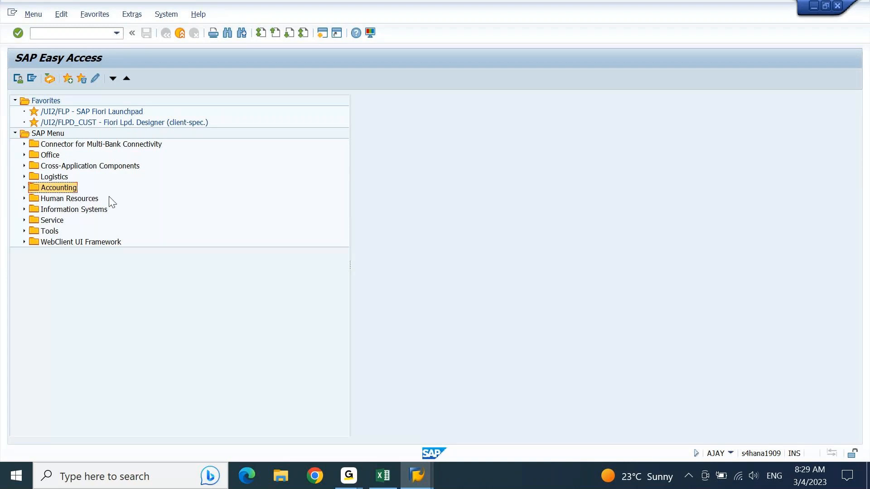
key(alt+Tab)
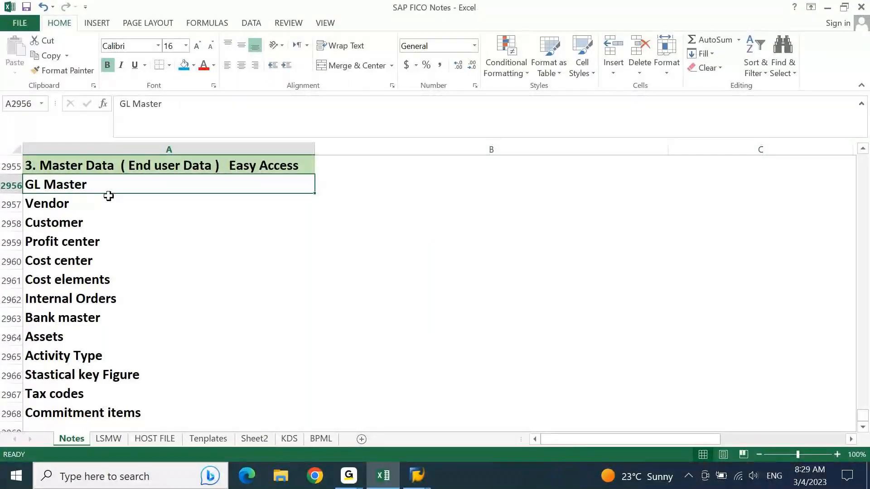
key(Up)
key(Right)
text(Accounting No)
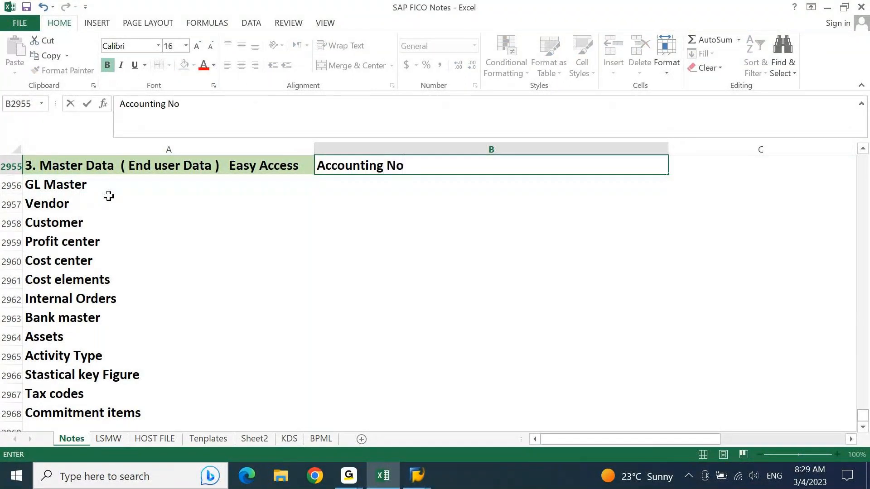
text(de.)
key(Return)
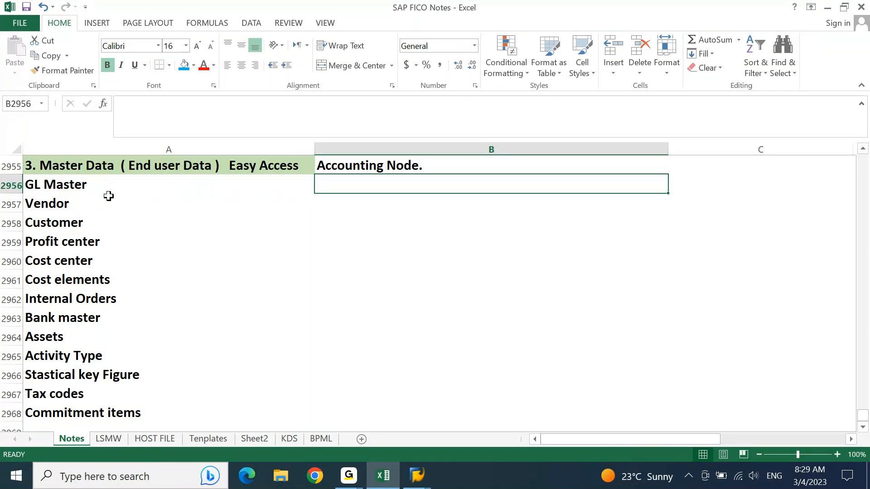
key(alt+Tab)
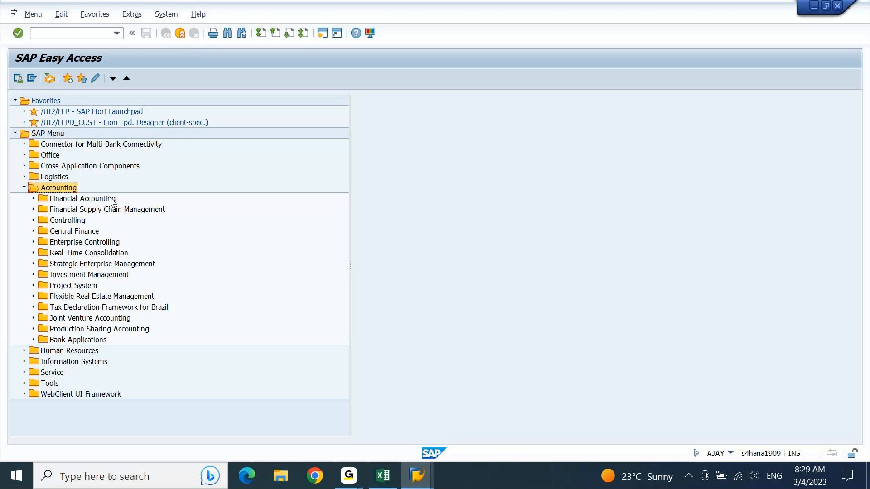
click(106, 200)
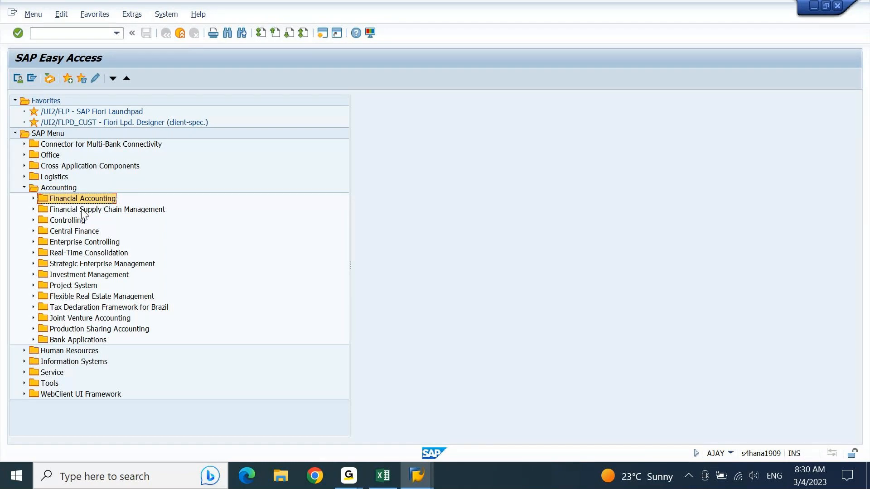
click(67, 219)
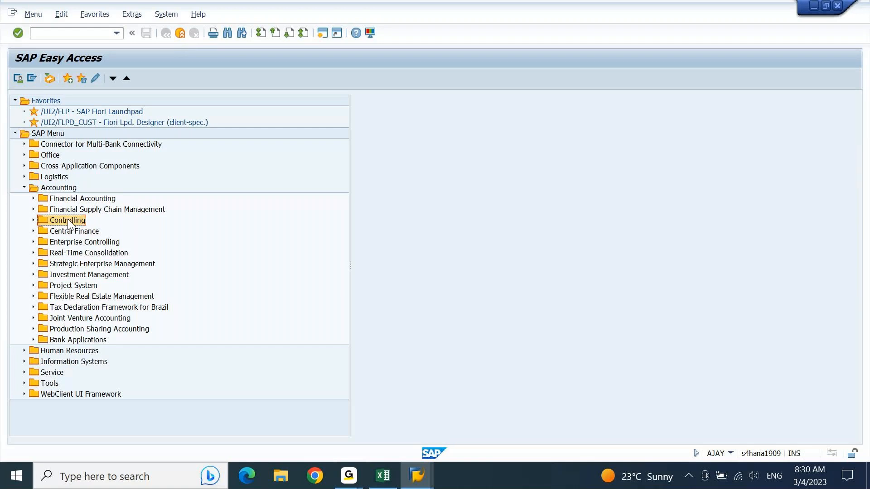
click(91, 198)
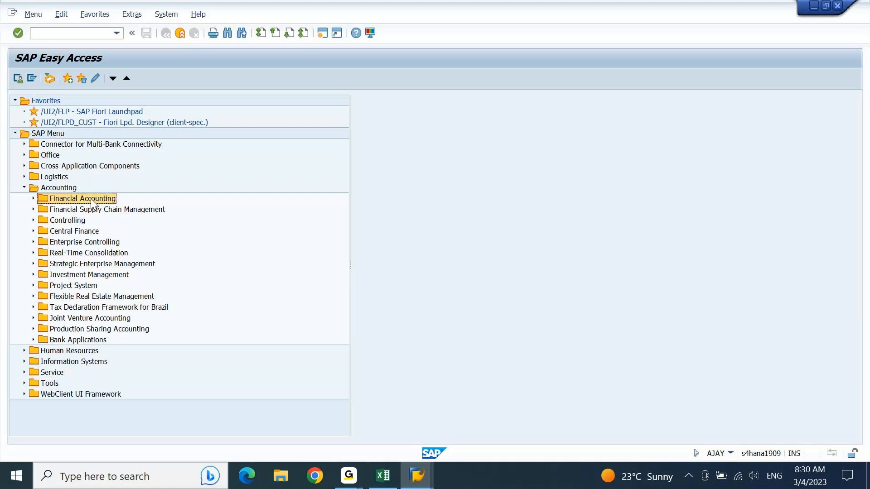
click(61, 222)
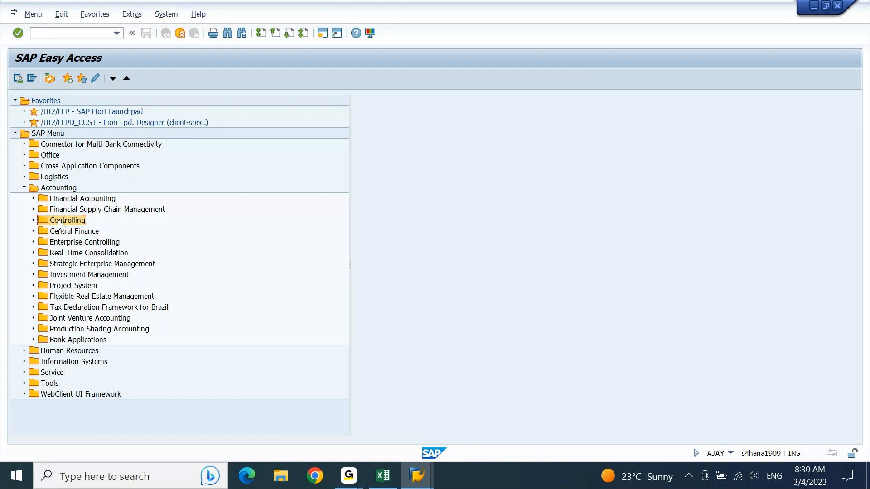
click(80, 289)
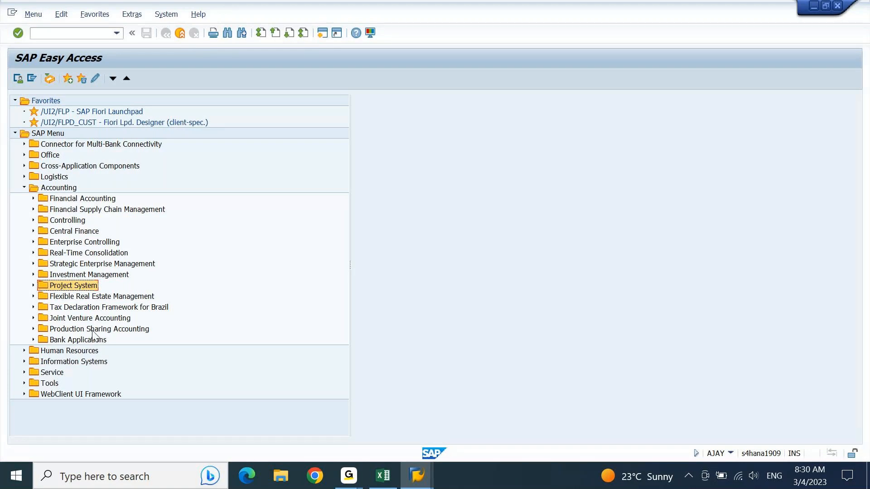
click(114, 320)
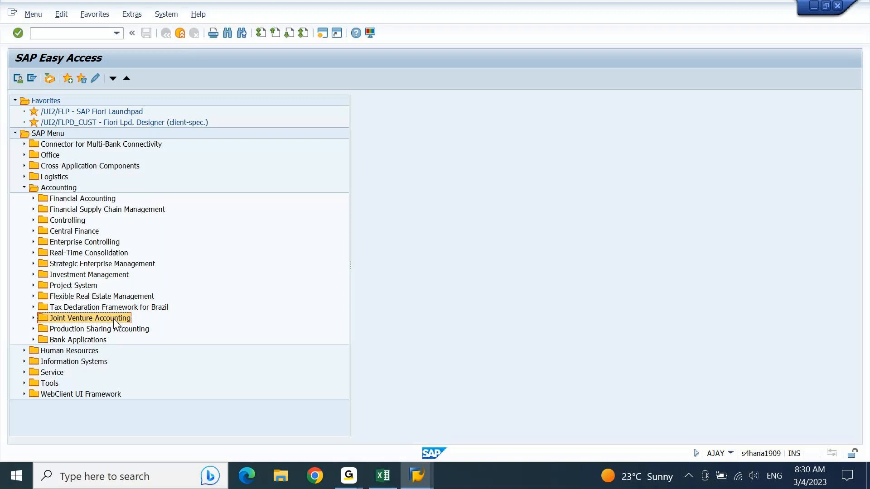
click(86, 277)
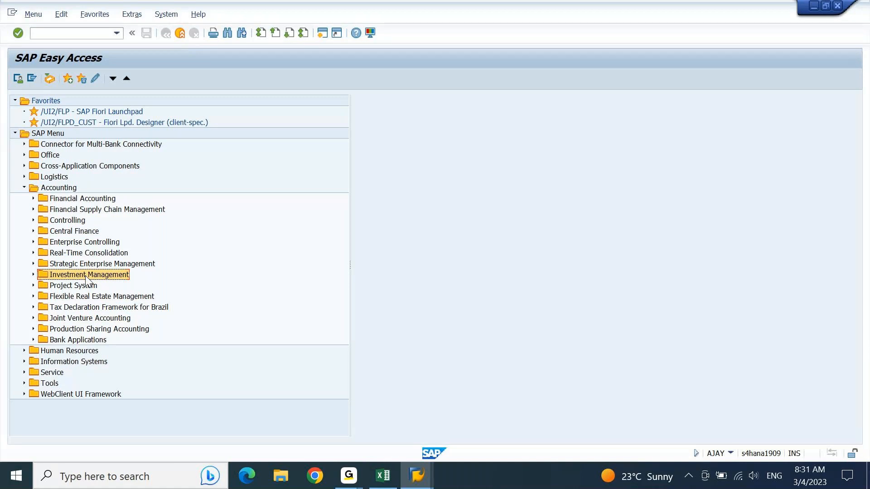
click(76, 289)
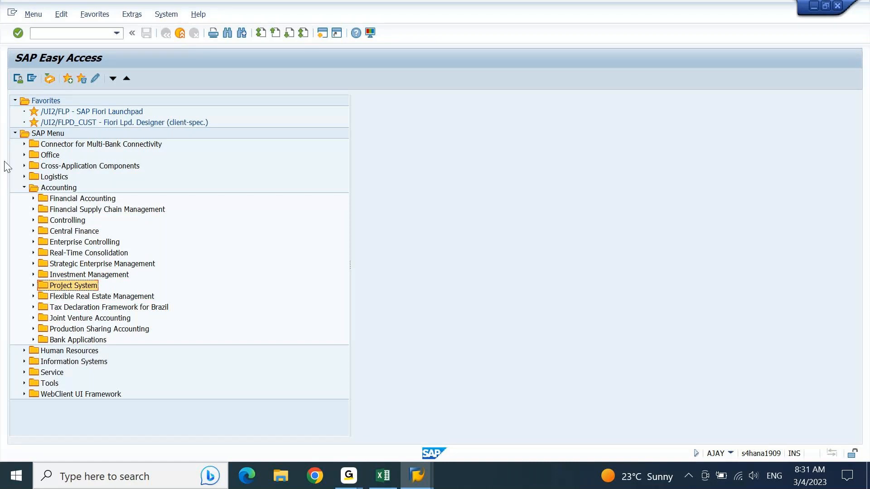
Enter the IMPS transaction code in the command field, then clear it again.
click(64, 35)
text(IMPS)
double_click(64, 34)
key(BackSpace)
Point out Financial Accounting, Controlling and Financial Supply Chain Management, then expand Financial Accounting.
click(75, 203)
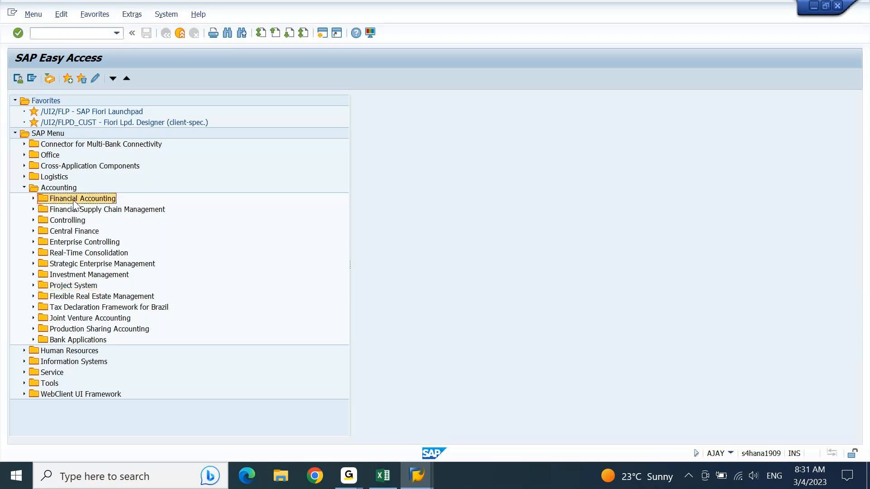
click(68, 222)
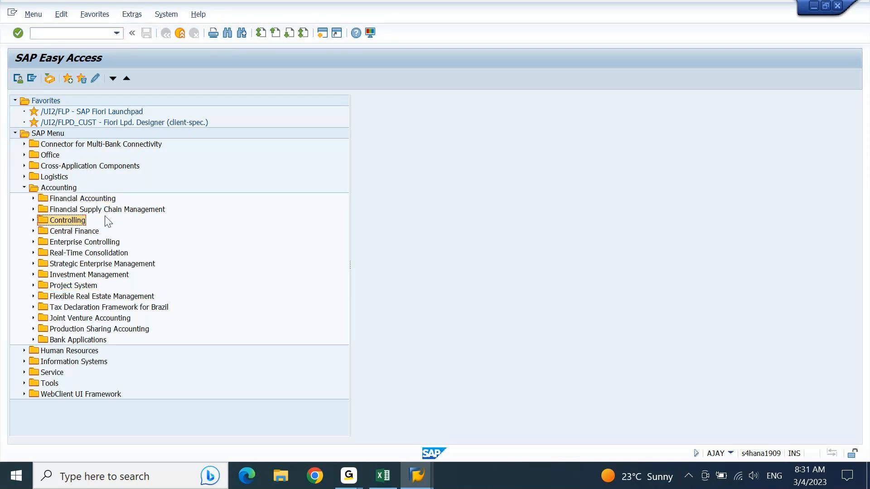
click(127, 213)
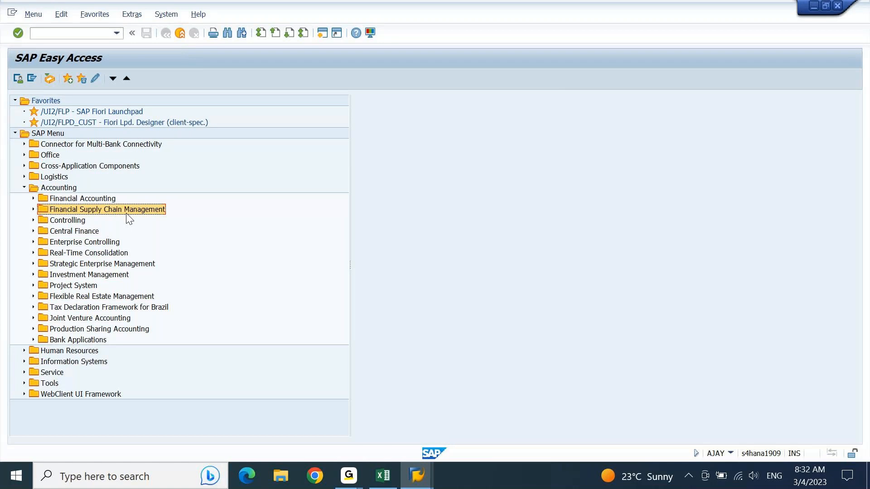
key(Up)
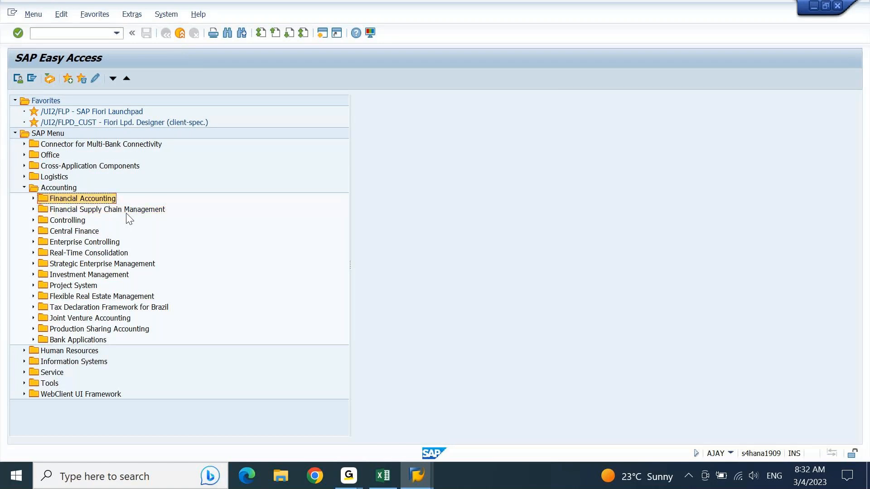
key(Right)
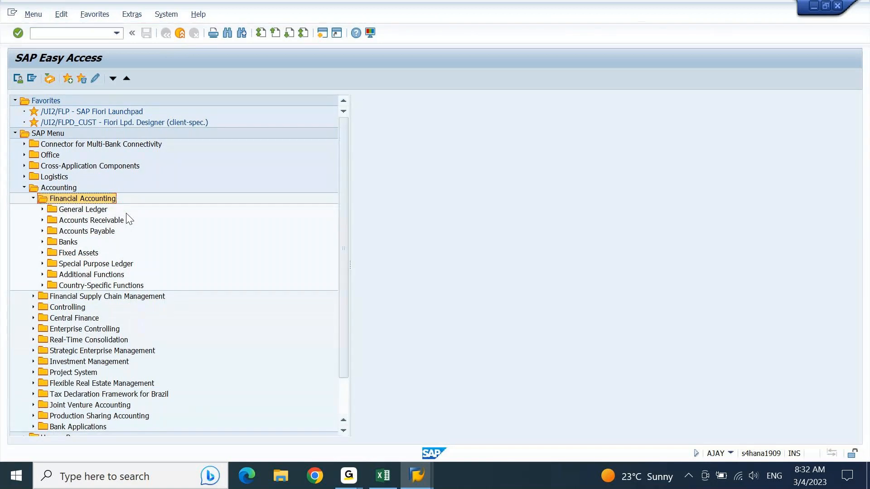
Expand General Ledger and its Master Records folder.
key(Down)
key(Down)
key(Down)
key(Down)
key(Down)
key(Down)
key(Down)
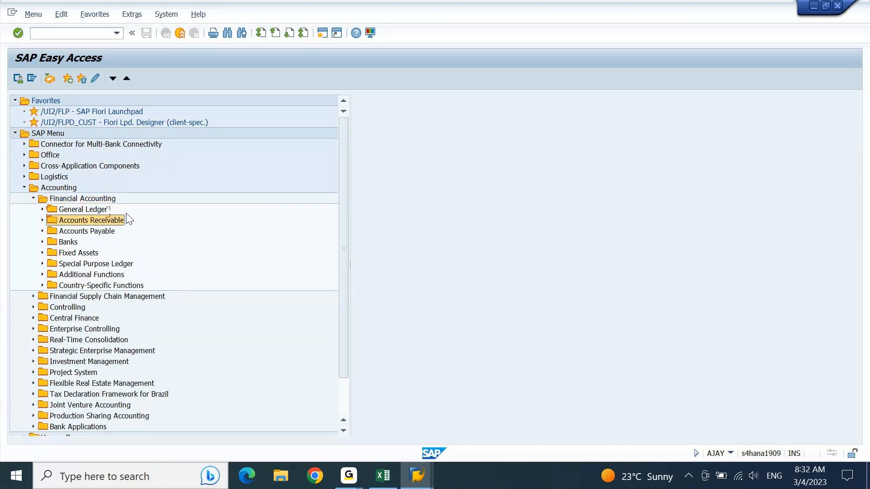
key(Up)
key(Up)
key(Up)
key(Up)
key(Up)
key(Up)
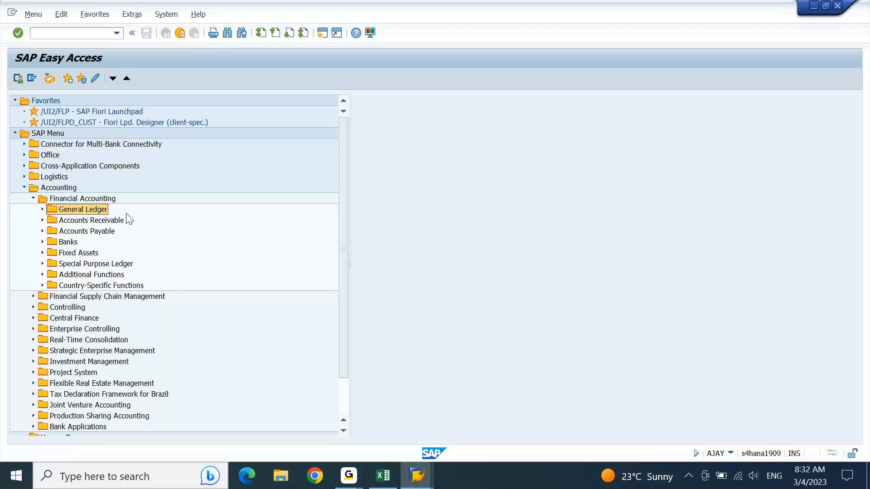
key(Right)
key(Down)
key(Down)
key(Down)
key(Down)
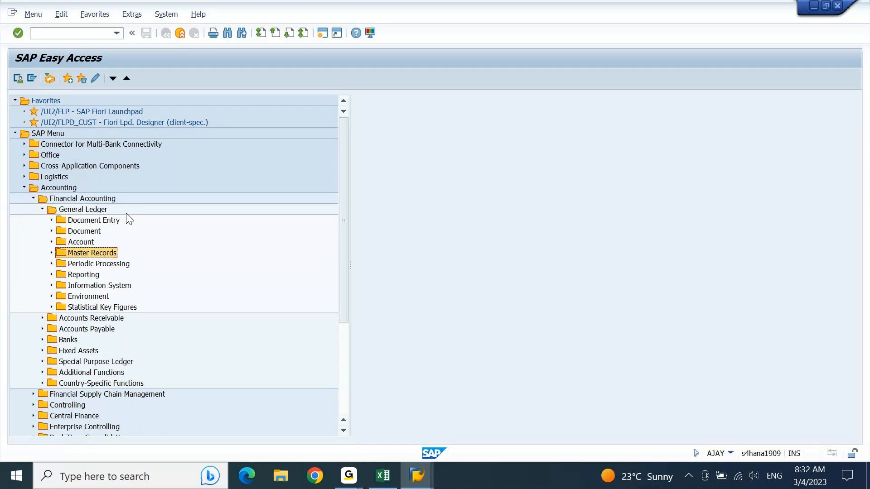
key(Right)
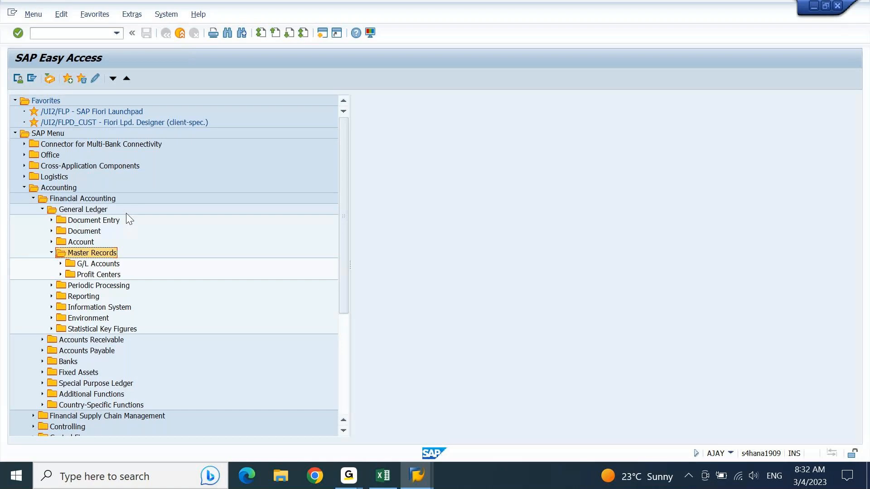
Peek into the G/L Accounts and Profit Centers folders, then return to the Excel notes.
key(Down)
key(Right)
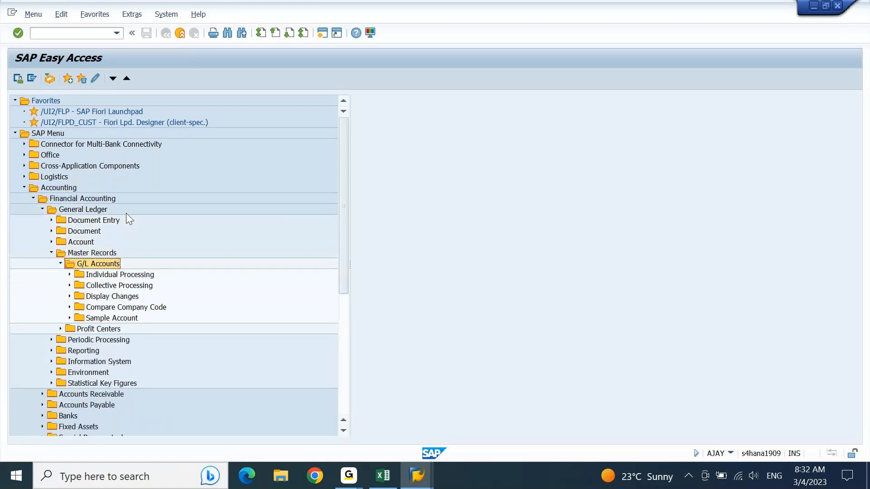
key(Left)
key(Down)
key(Right)
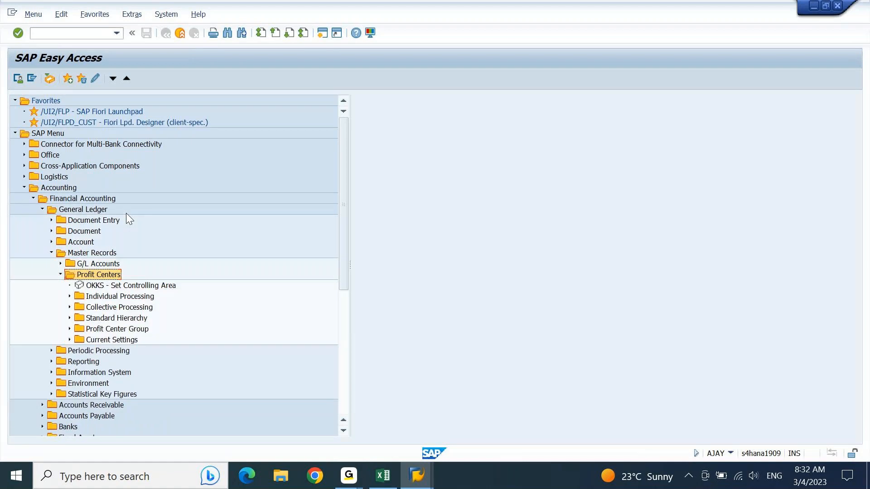
key(Left)
key(alt+Tab)
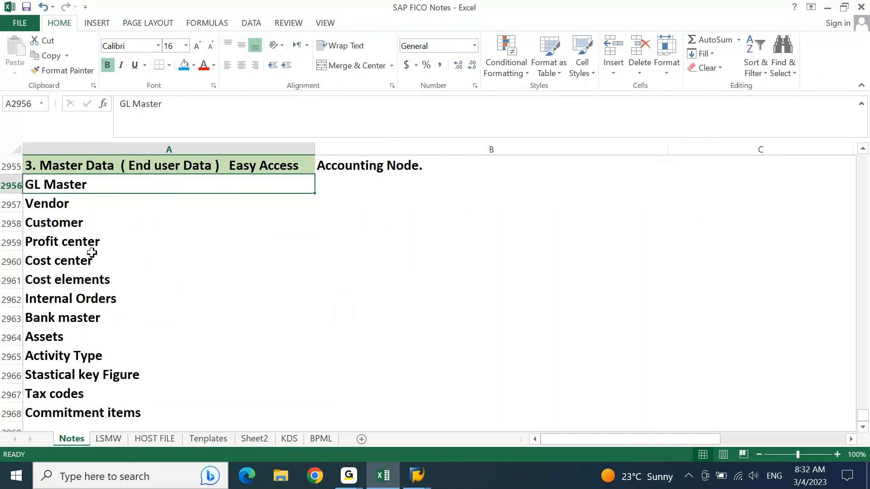
Pick the Profit center entry, then in SAP collapse General Ledger and expand Accounts Receivable.
click(73, 245)
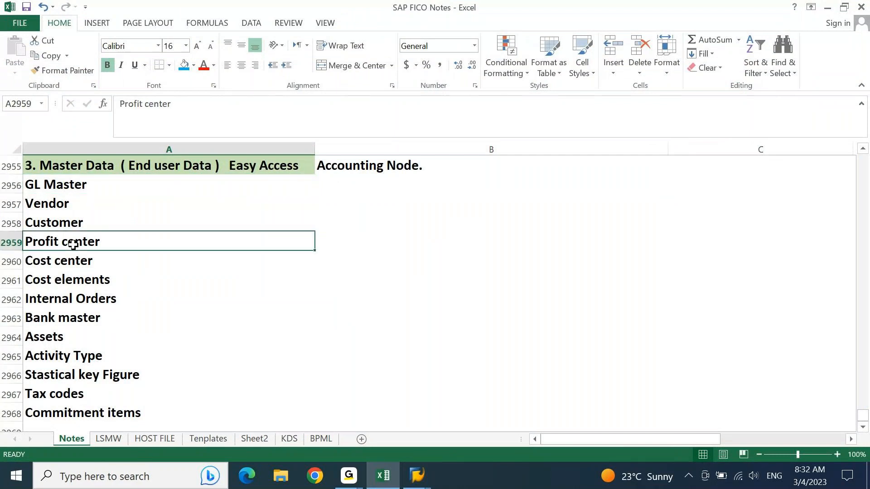
key(alt+Tab)
key(Up)
key(Up)
key(Up)
key(Up)
key(Up)
key(Up)
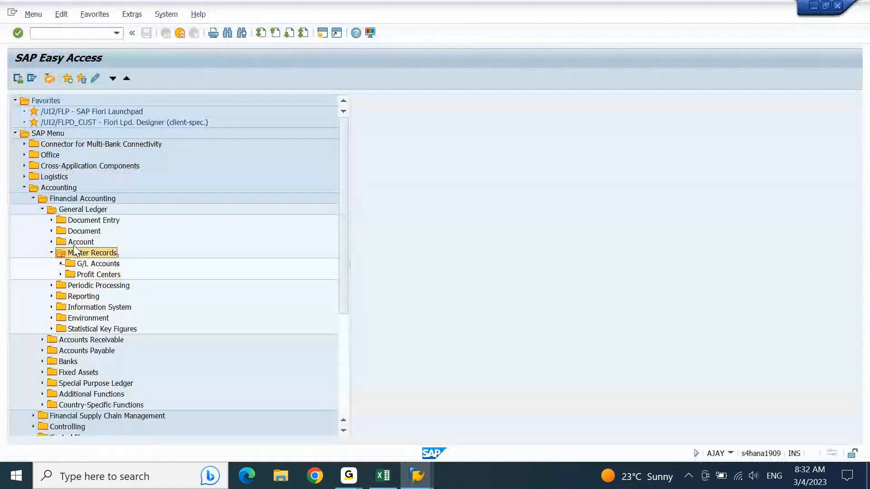
key(Left)
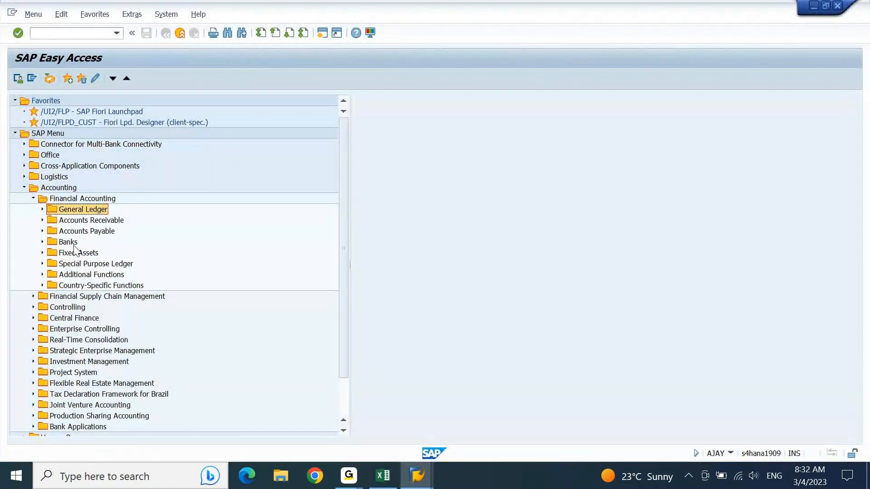
key(Down)
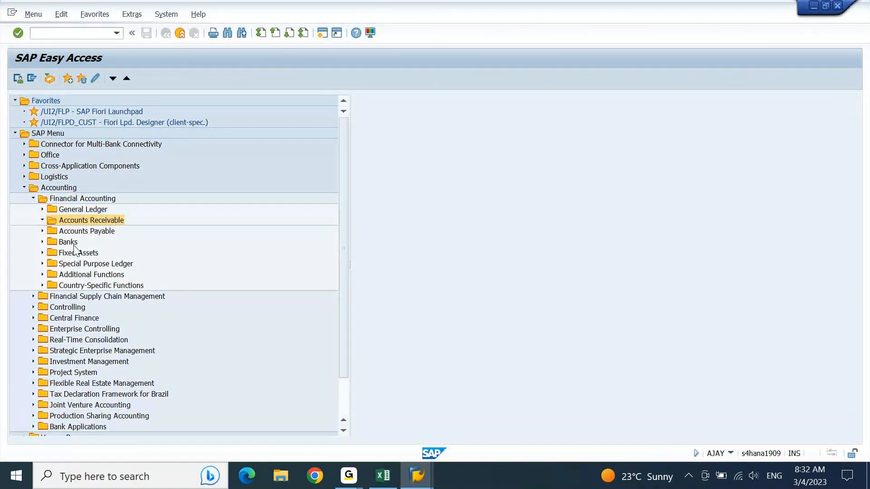
key(Right)
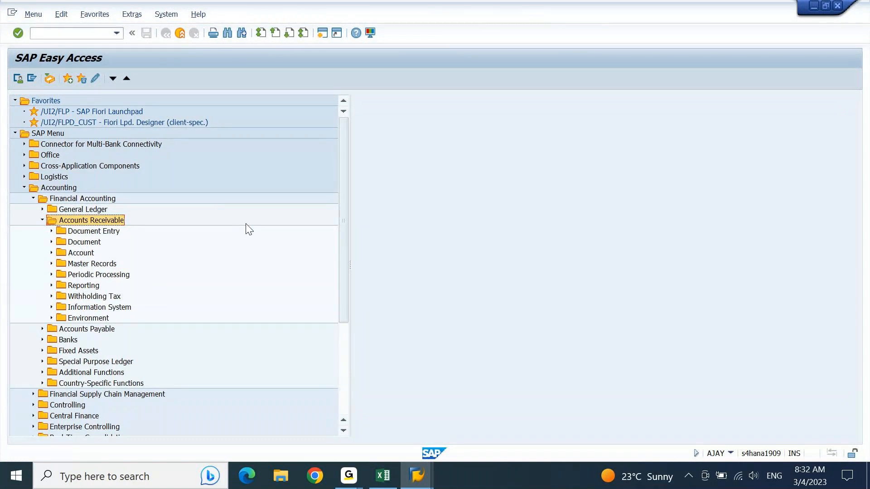
Browse customer Master Records transactions down to FI01 - Create in the Bank folder.
key(Down)
key(Down)
key(Down)
key(Down)
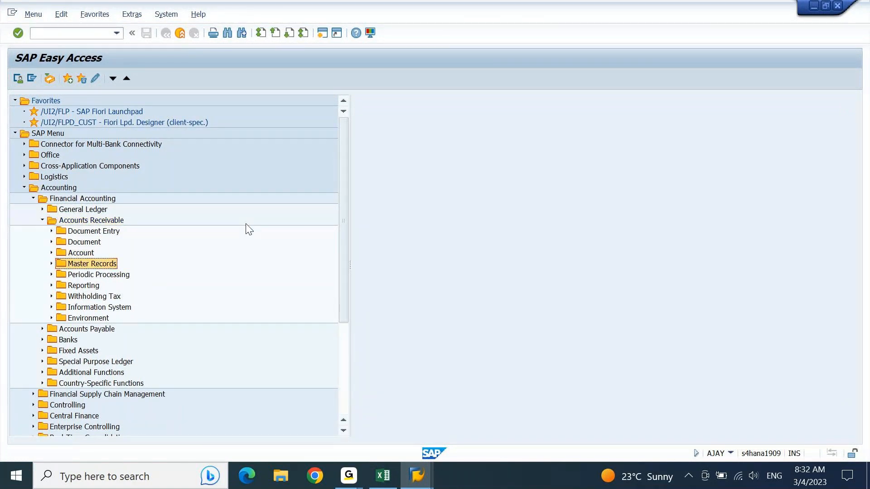
key(Right)
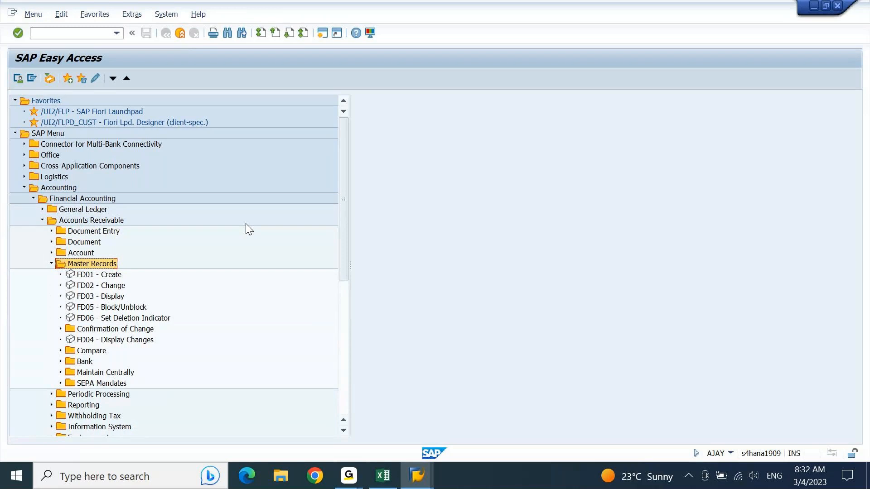
key(Down)
key(Down)
key(Down)
key(Up)
key(Up)
key(Down)
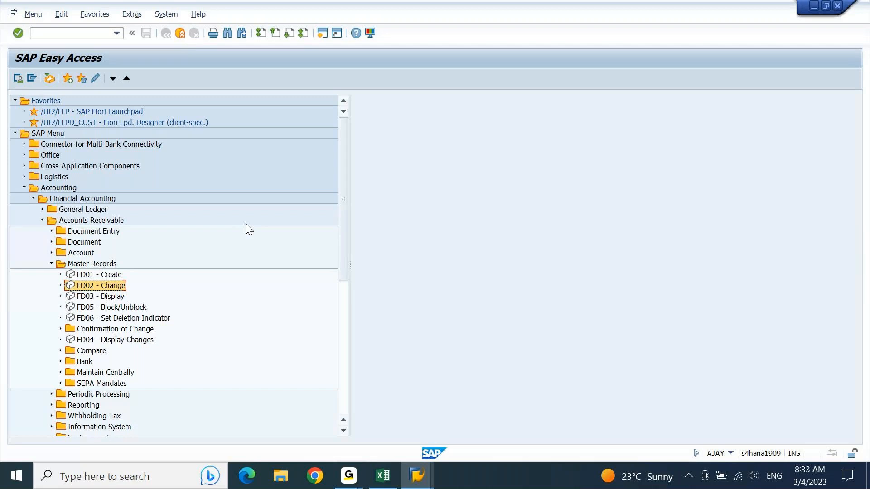
key(Down)
key(Down)
key(Down)
key(Down)
key(Down)
key(Down)
key(Down)
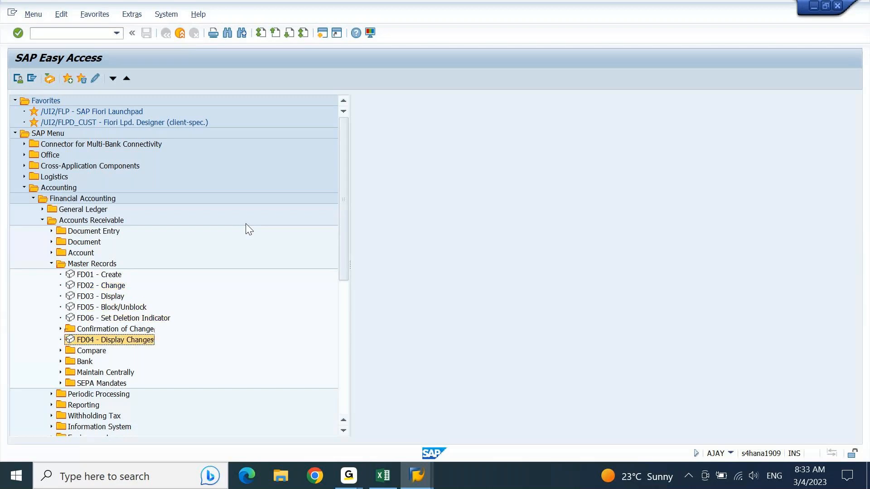
key(Down)
key(Down)
key(Up)
key(Up)
key(Right)
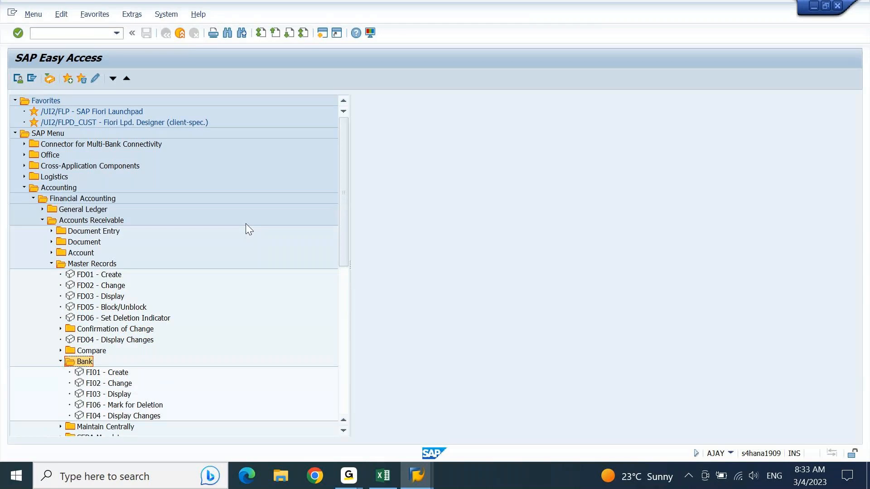
key(Down)
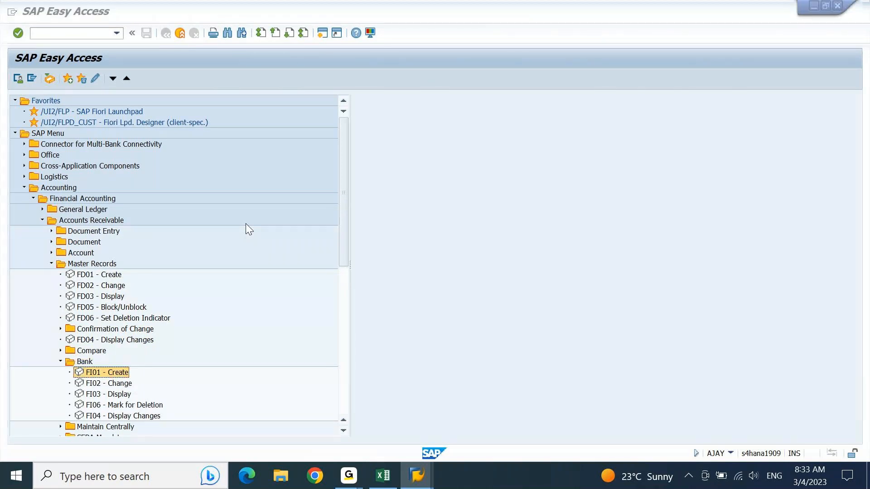
Check the Excel Master Data list from Bank master up to the Customer row.
key(alt+Tab)
key(ctrl+Down)
key(Up)
key(Up)
key(Up)
key(Up)
key(Up)
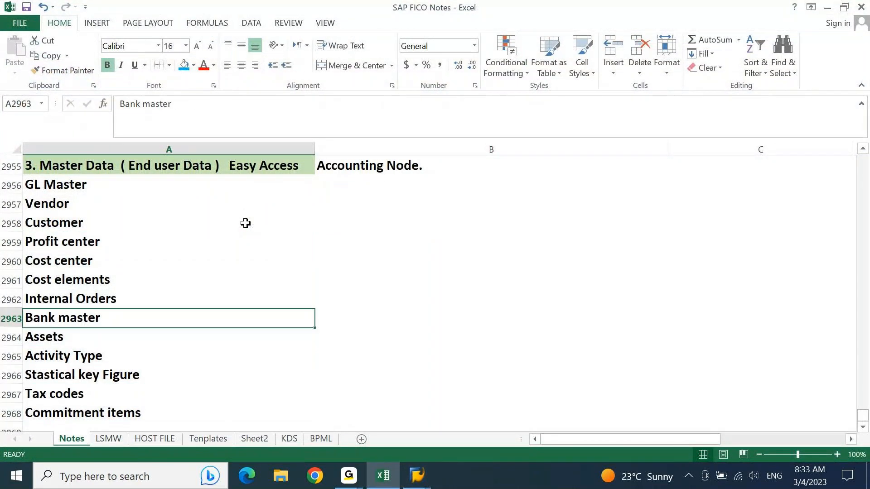
key(Up)
key(Up)
key(Up)
key(Up)
key(Up)
key(alt+Tab)
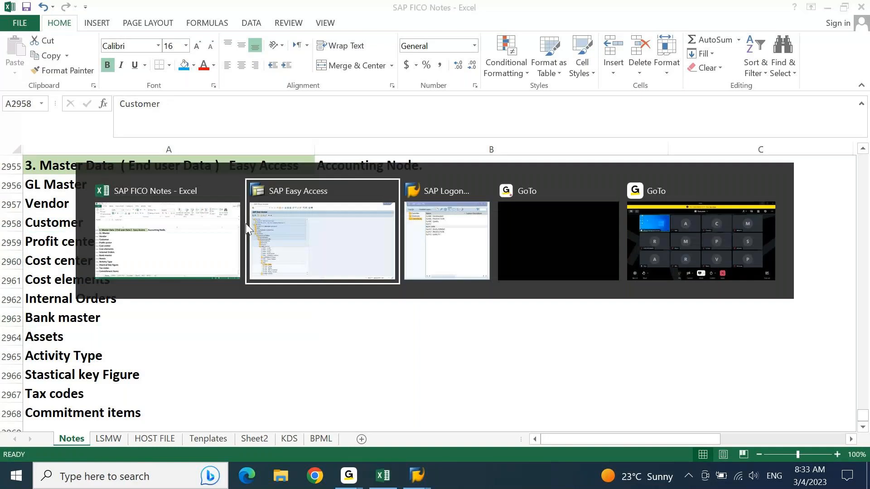
Collapse Accounts Receivable and expand Accounts Payable's vendor Master Records.
key(Up)
key(Up)
key(Up)
key(Up)
key(Up)
key(Up)
key(Up)
key(Up)
key(Up)
key(Up)
key(Left)
key(Up)
key(Up)
key(Up)
key(Up)
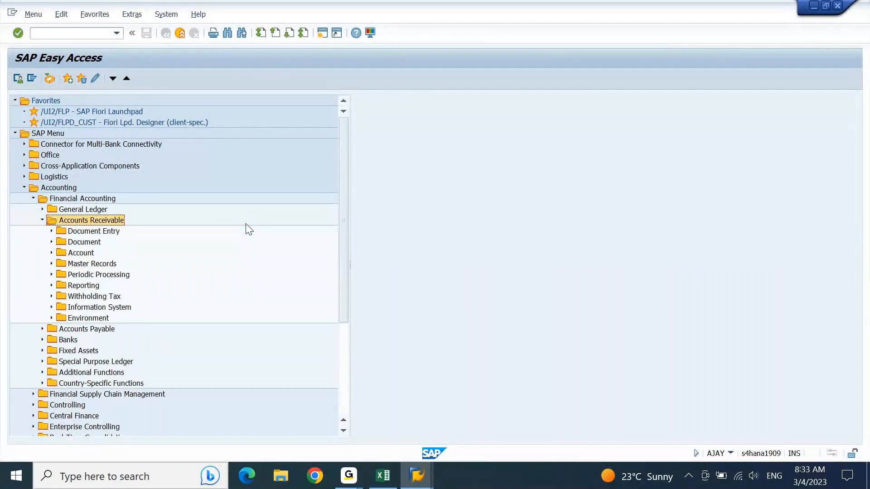
key(Left)
key(Down)
key(Right)
key(Down)
key(Down)
key(Down)
key(Down)
key(Right)
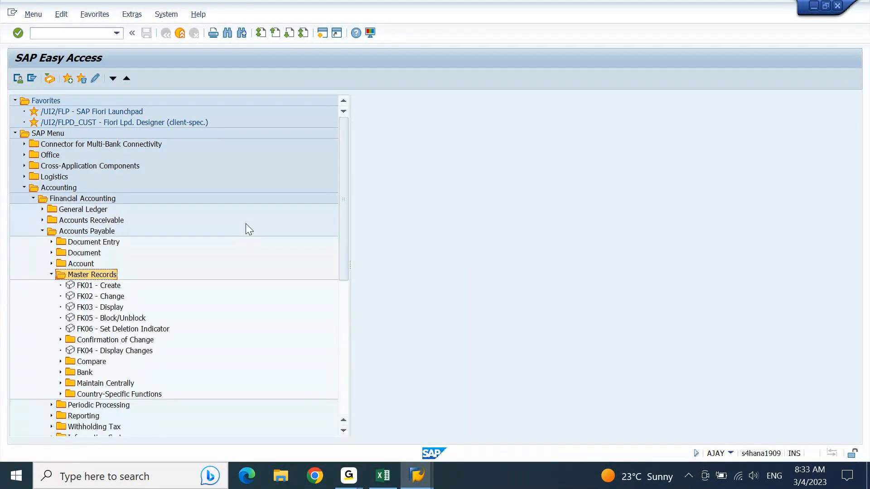
Browse vendor transactions FK02/FK03 and the vendor Bank folder, then collapse Accounts Payable.
key(Down)
key(Down)
key(Down)
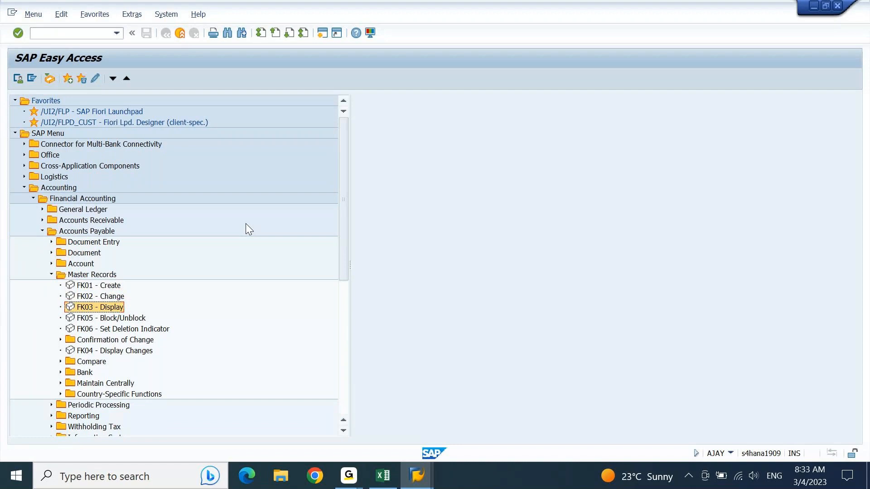
key(Down)
key(Down)
key(Down)
key(Down)
key(Down)
key(Down)
key(Right)
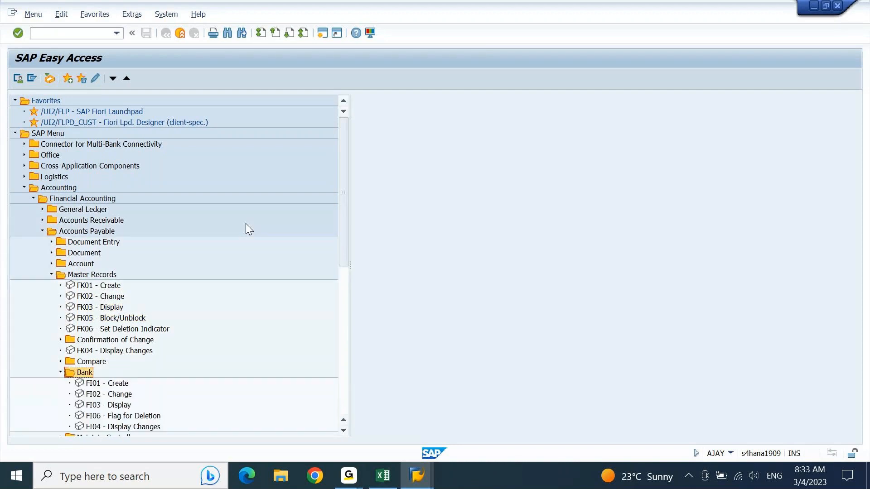
key(Left)
key(Up)
key(Up)
key(Up)
key(Up)
key(Up)
key(Up)
key(Up)
key(Up)
key(Up)
key(Up)
key(Left)
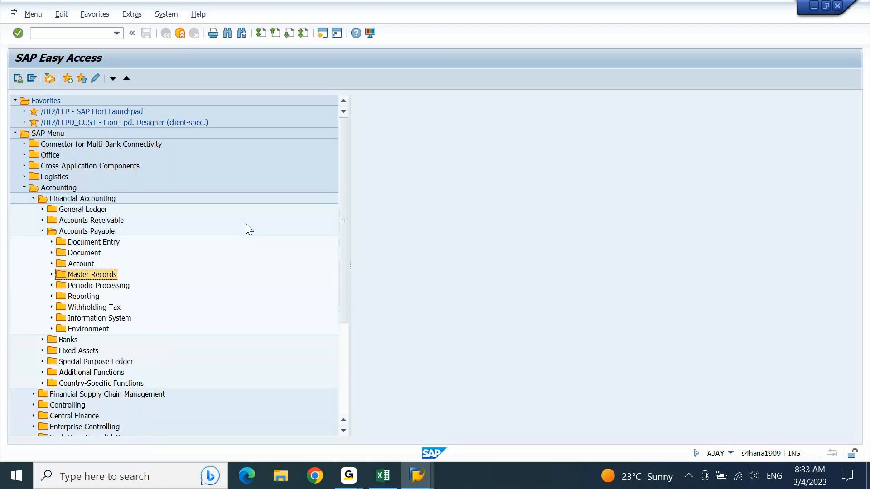
key(Up)
key(Up)
key(Up)
key(Up)
key(Left)
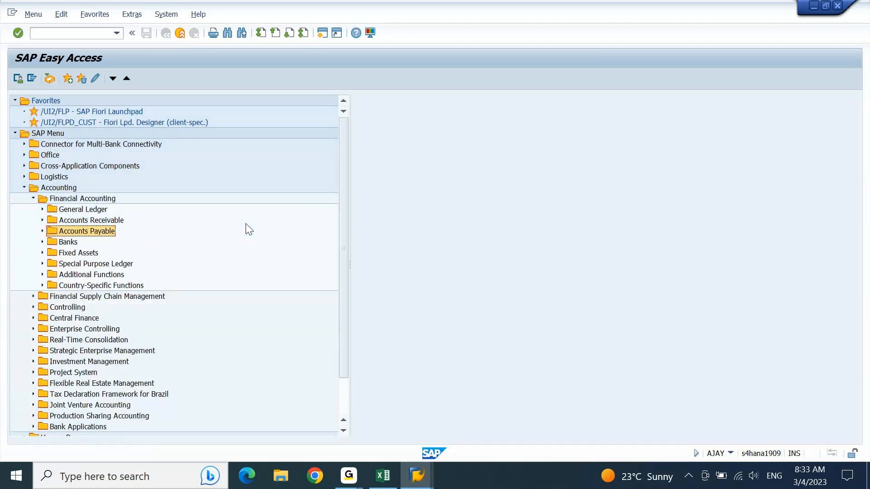
Expand Banks > Master Data > Bank Master Record to show FI01 - Create.
key(Down)
key(Right)
key(Down)
key(Down)
key(Down)
key(Right)
key(Down)
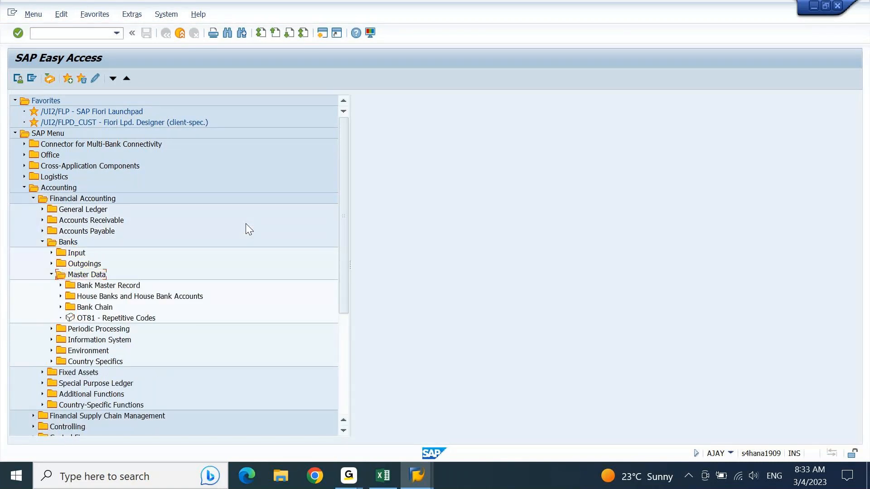
key(Right)
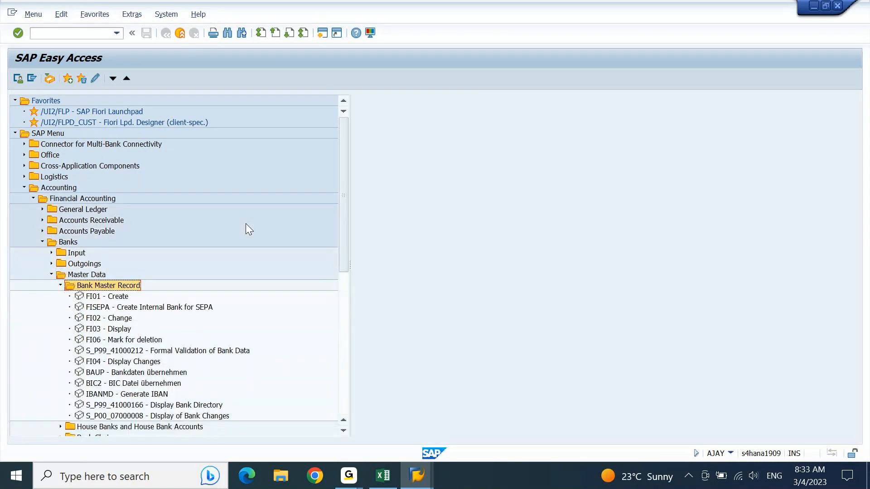
key(Down)
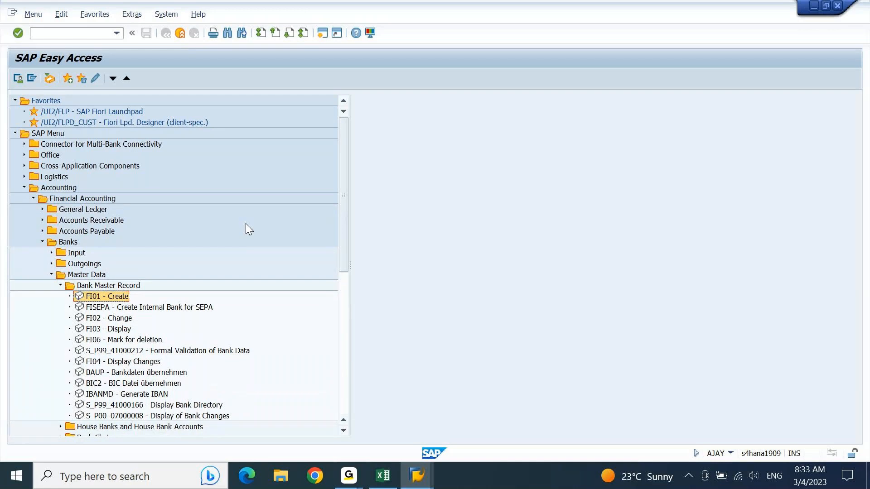
key(Up)
key(Left)
Expand House Banks and House Bank Accounts to reach FI12_HBANK - Manage House Banks.
key(Down)
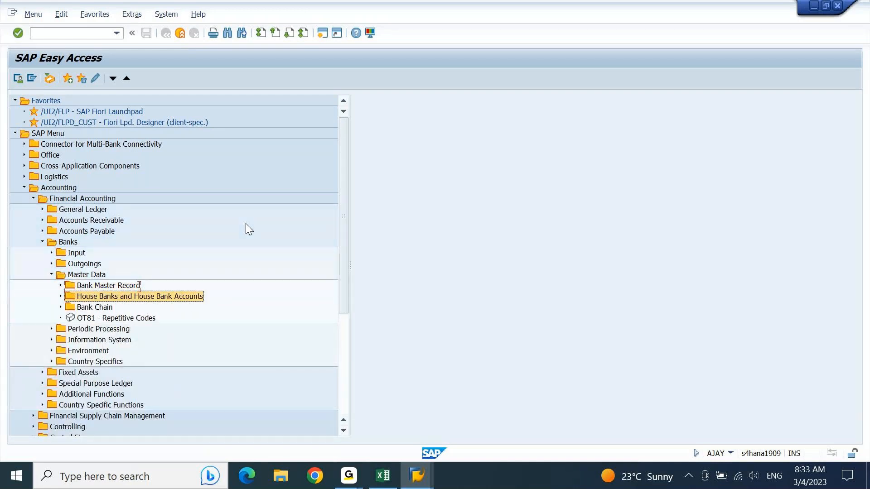
key(Right)
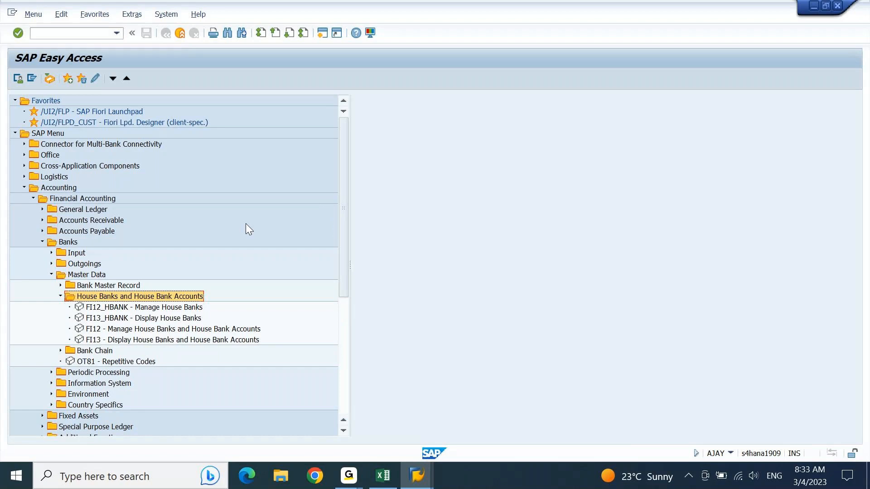
key(Down)
key(Up)
key(alt+Tab)
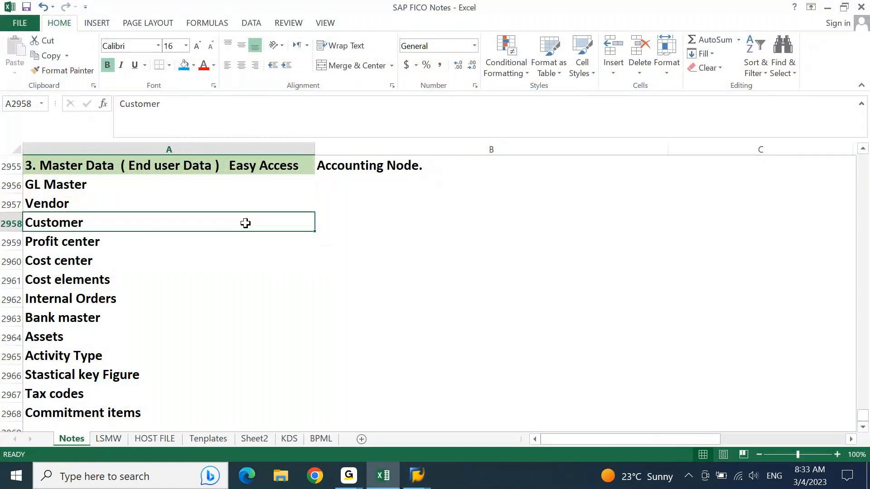
Add 'House Bank Account ID's' in the empty row after Commitment items.
key(ctrl+Down)
key(Down)
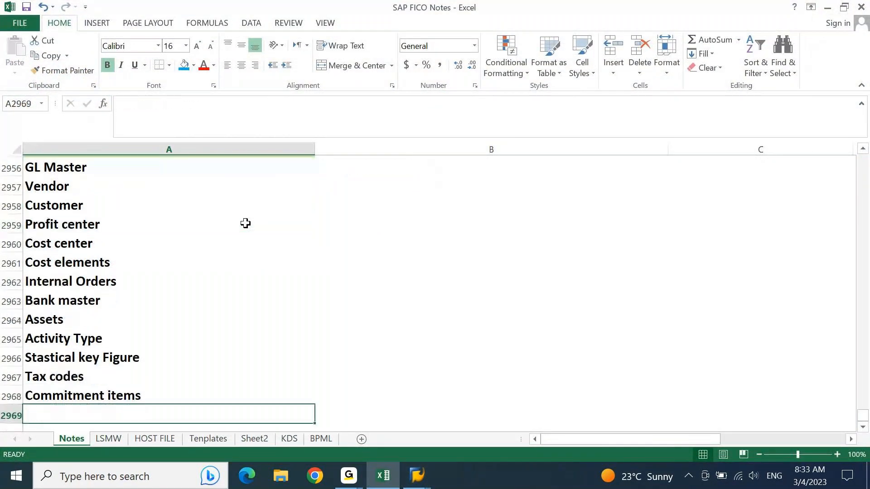
text(House )
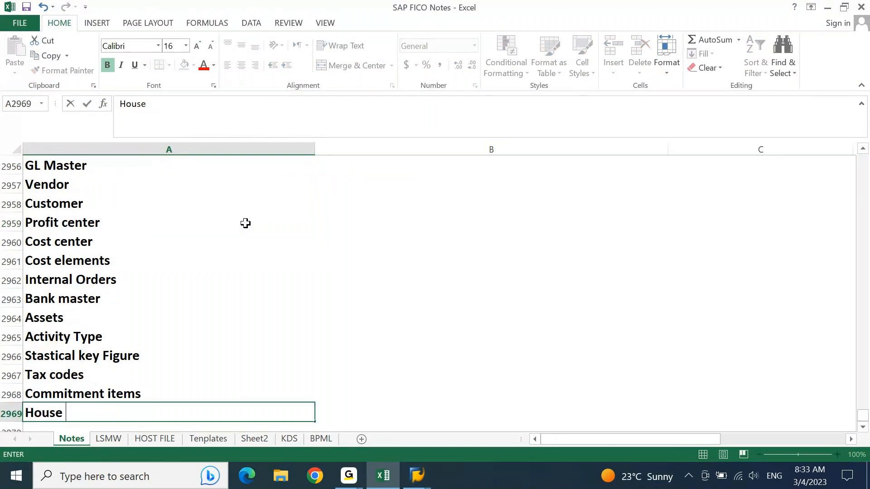
text(Bank Account ID)
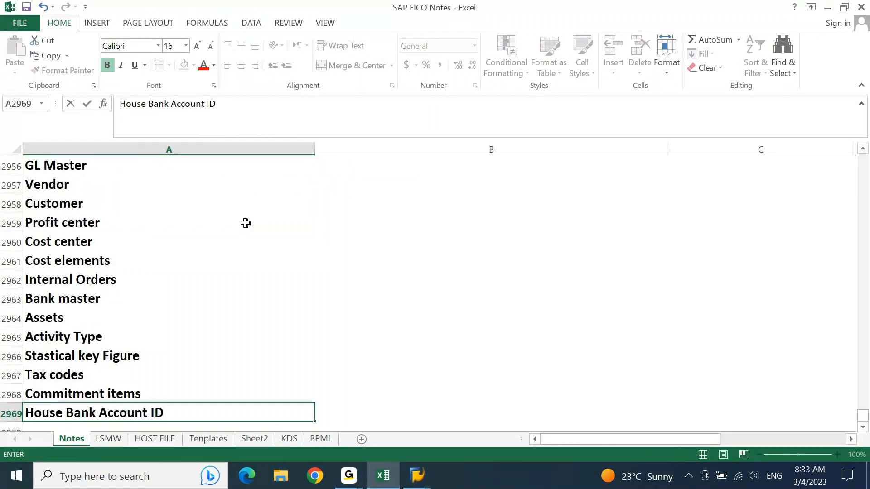
text('s)
key(Return)
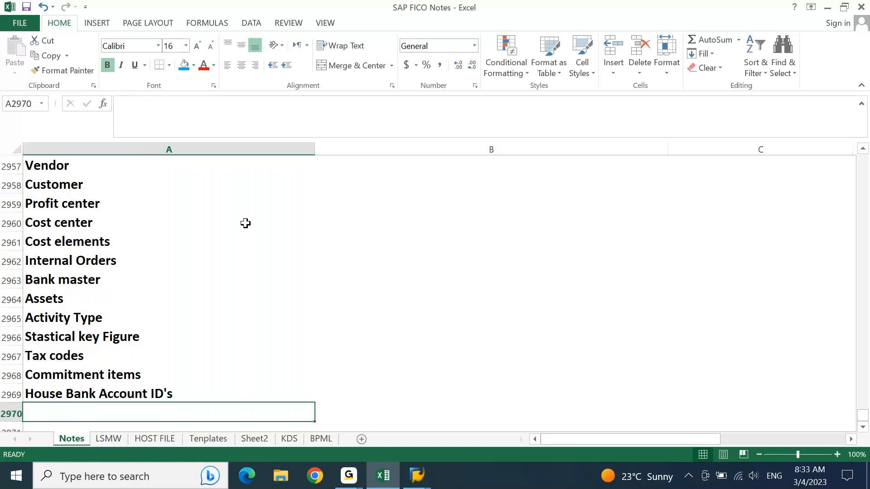
key(alt+Tab)
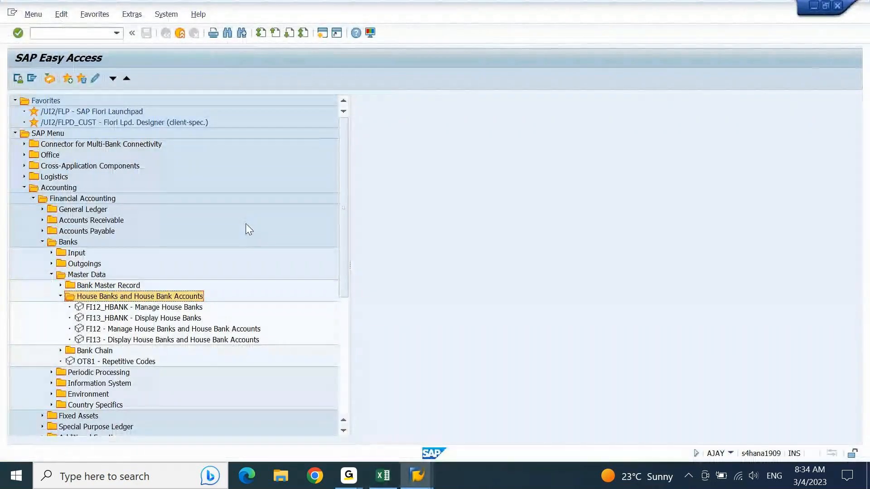
Peek into Bank Chain and OT81 - Repetitive Codes, then collapse the Banks folders.
key(Left)
key(Down)
key(Right)
key(Left)
key(Down)
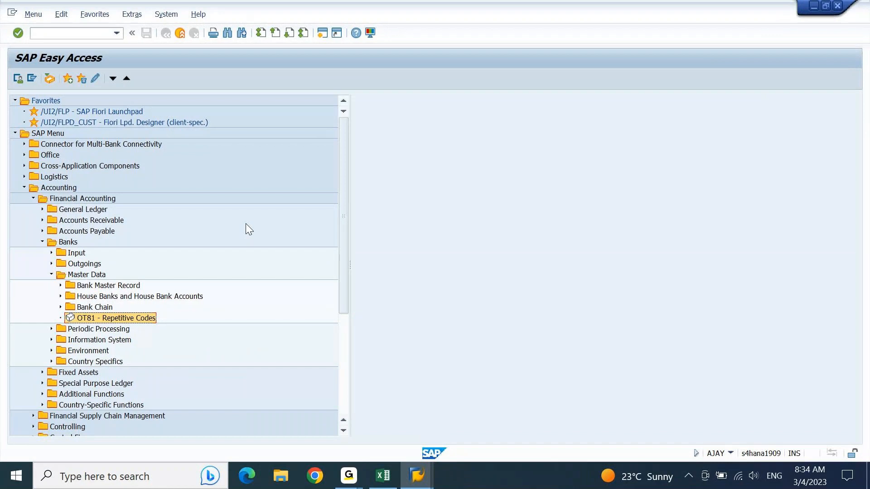
key(Up)
key(Up)
key(Up)
key(Up)
key(Left)
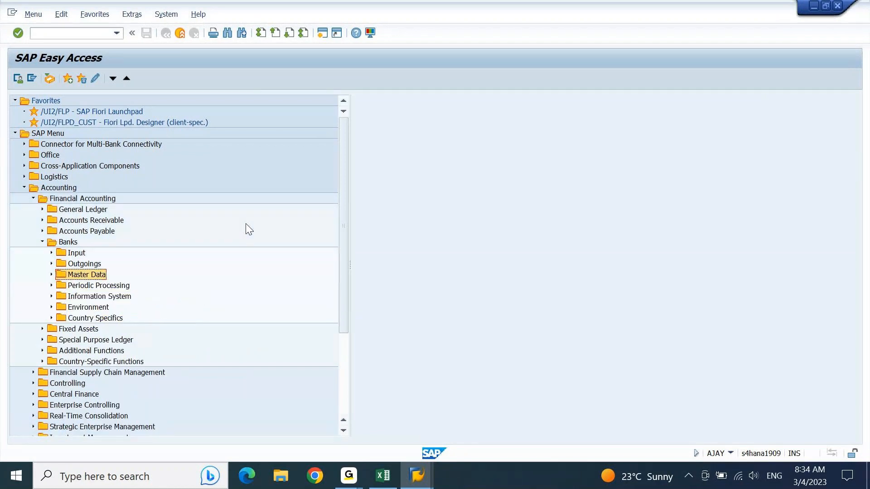
key(Up)
key(Up)
key(Up)
key(Left)
Browse Fixed Assets > Asset > Create, then collapse back to Special Purpose Ledger.
key(Down)
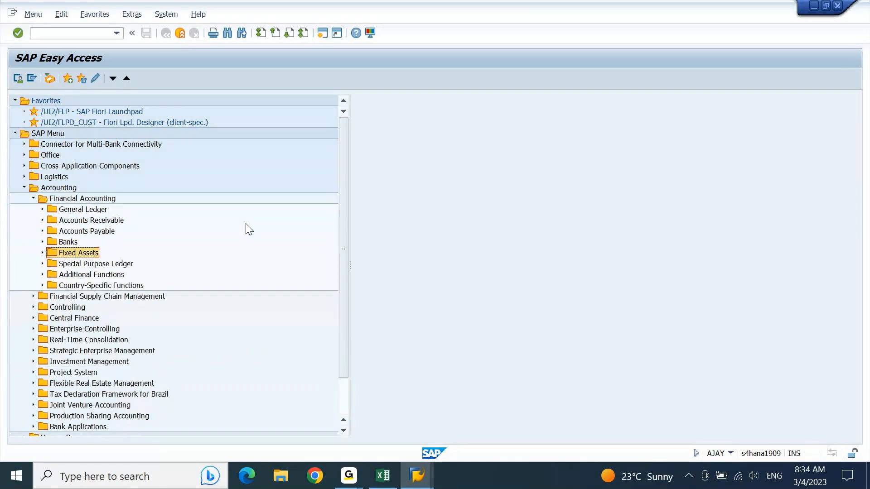
key(Right)
key(Down)
key(Down)
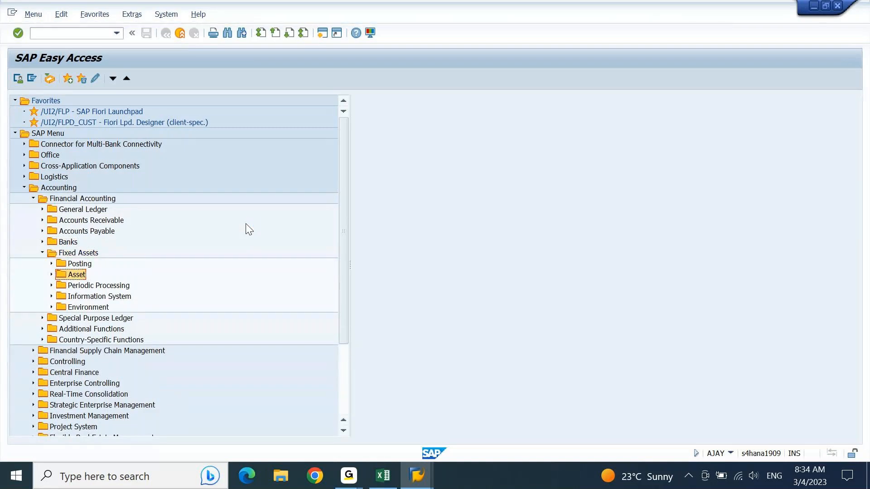
key(Right)
key(Down)
key(Right)
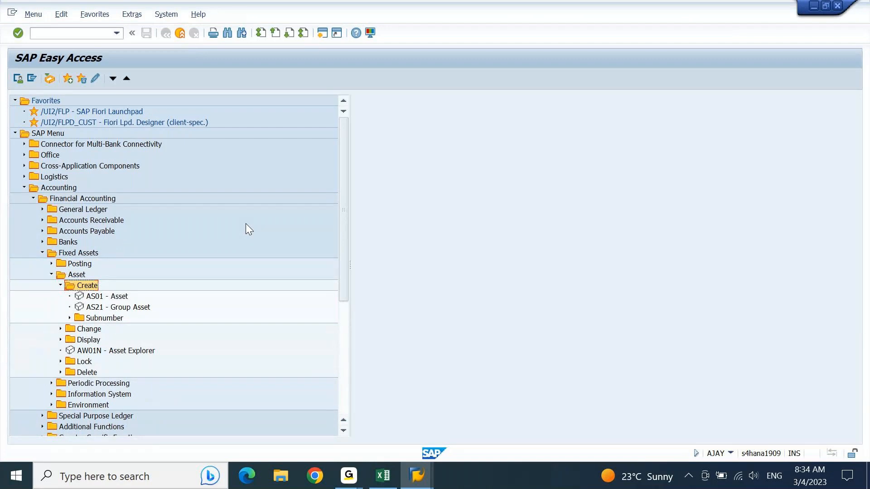
key(Left)
key(Down)
key(Up)
key(Up)
key(Left)
key(Up)
key(Up)
key(Left)
key(Down)
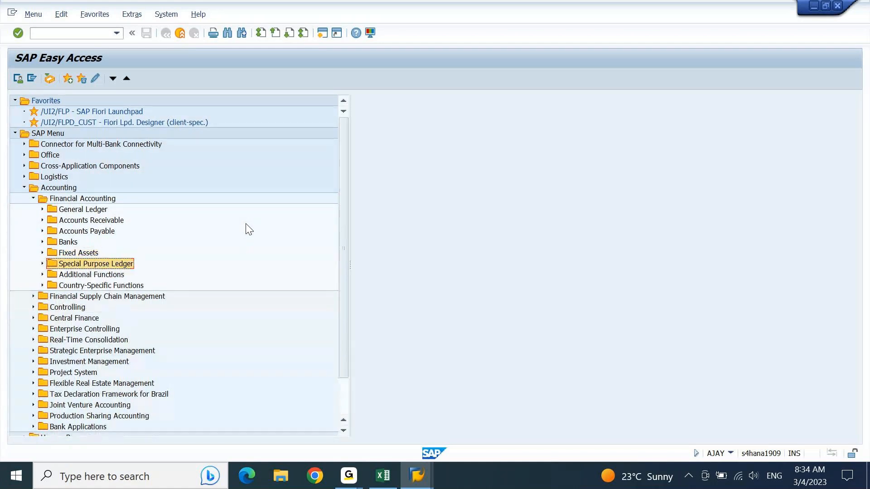
Glance at the notes workbook, then collapse the Financial Accounting folder in SAP.
key(Down)
key(Up)
key(alt+Tab)
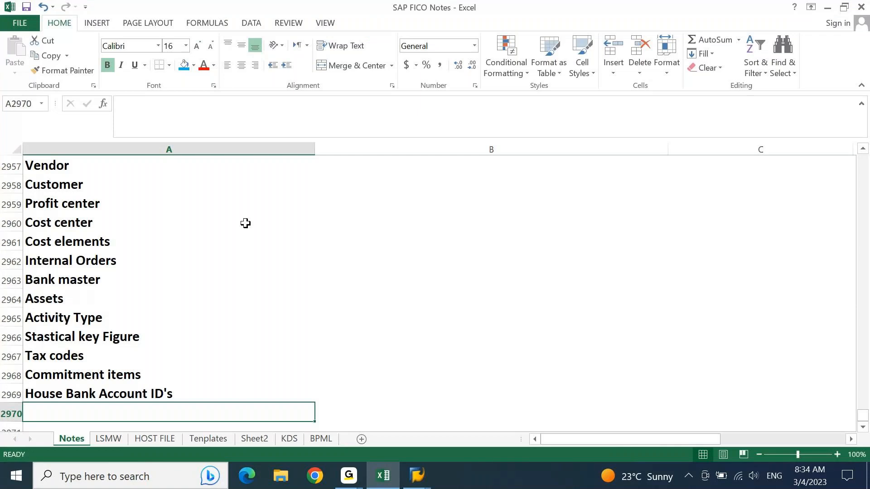
key(alt+Tab)
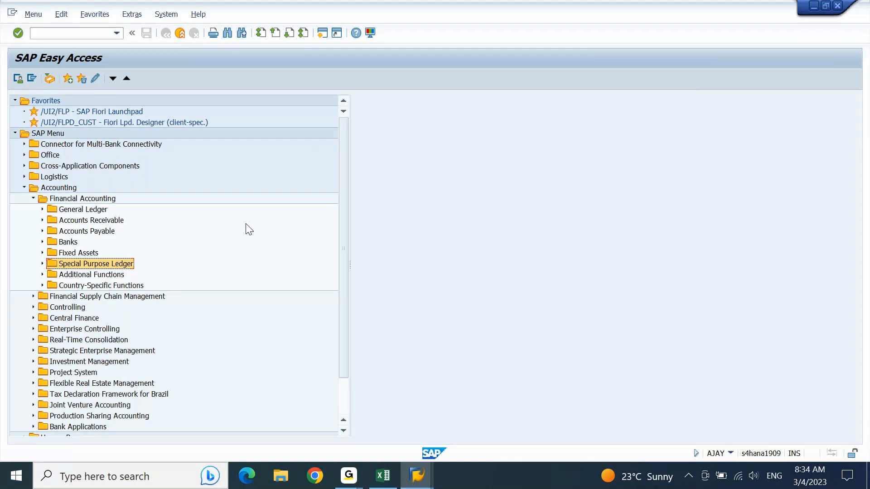
key(Up)
key(Up)
key(Up)
key(Up)
key(Up)
key(Up)
key(Up)
key(Down)
key(Left)
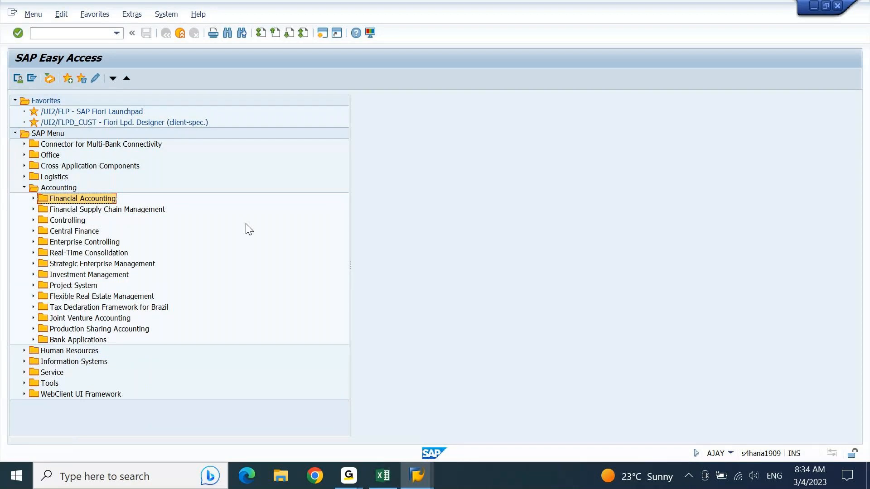
Expand Controlling > Cost Element Accounting > Master Data > Cost Element, then select the Internal Orders cell in Excel.
key(Down)
key(Down)
key(Right)
key(Down)
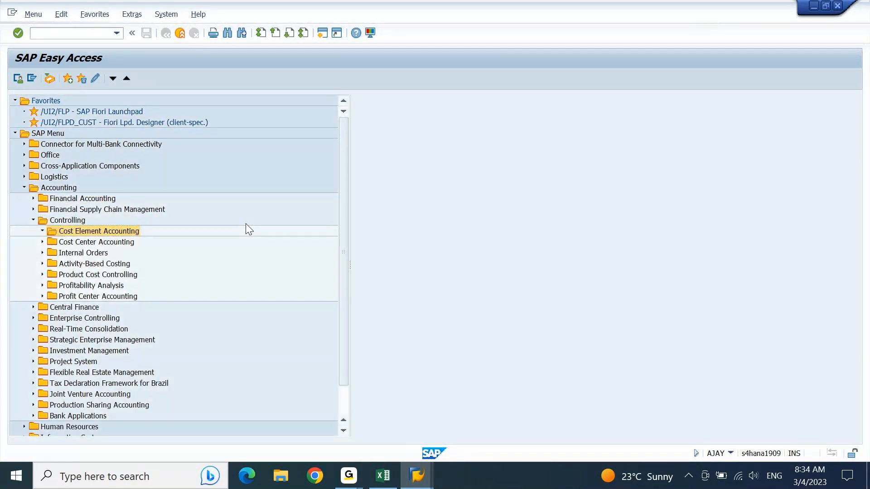
key(Right)
key(Down)
key(Right)
key(Down)
key(Right)
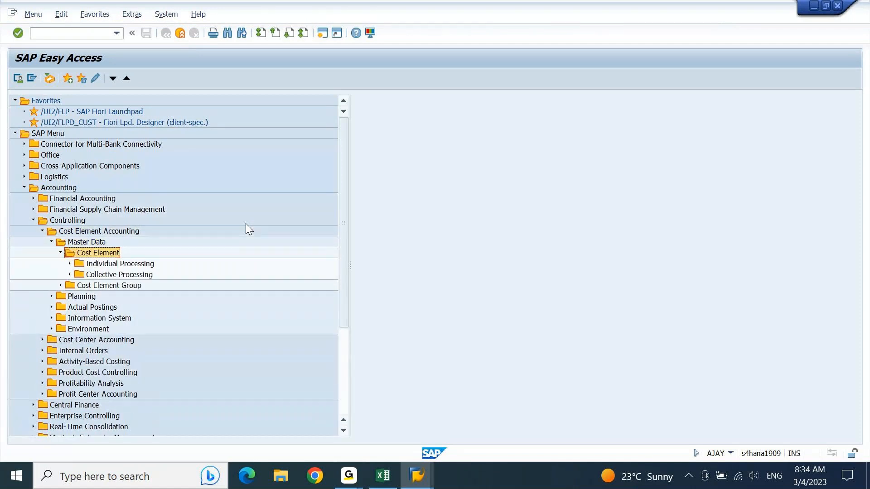
key(Left)
key(Left)
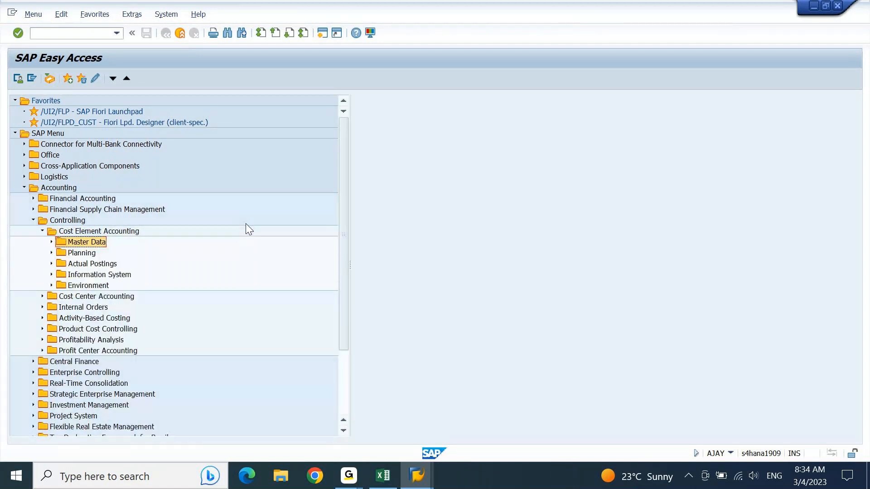
key(alt+Tab)
key(Up)
key(Up)
key(Up)
key(Up)
key(Up)
key(Up)
key(Up)
key(Up)
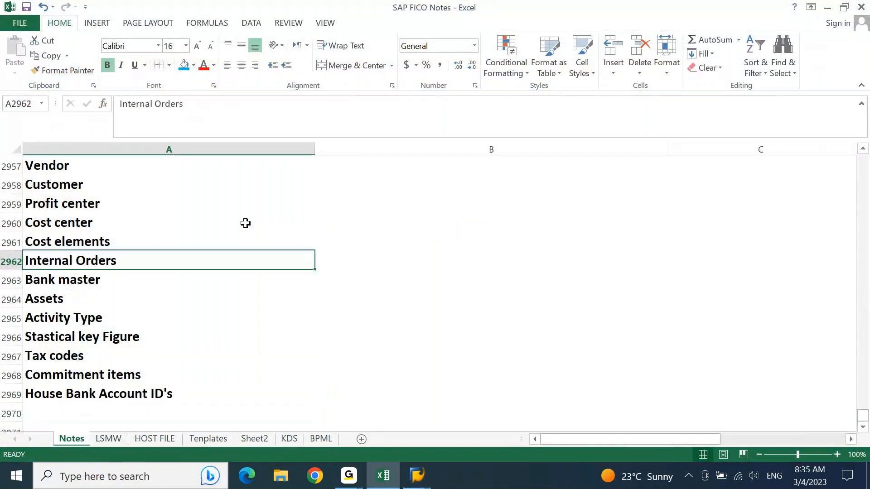
Insert a row above Internal Orders reading 'Cost element Groups', copied from Cost elements.
key(shift+space)
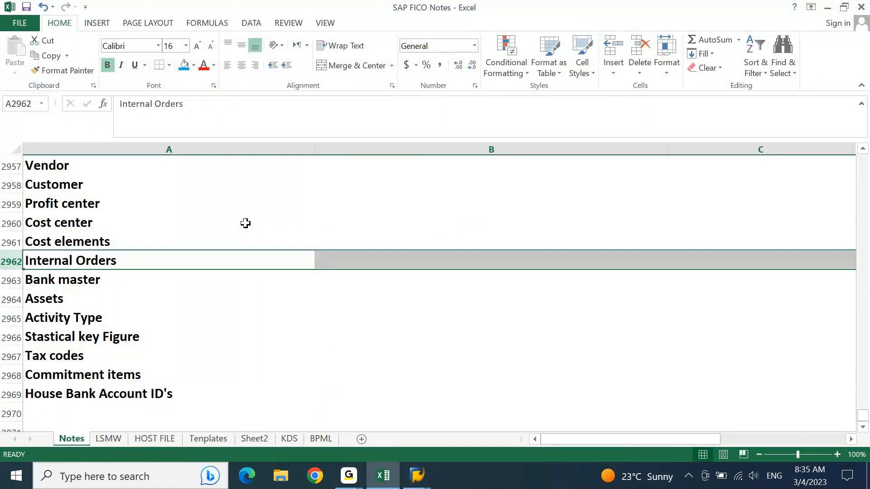
key(ctrl+shift+plus)
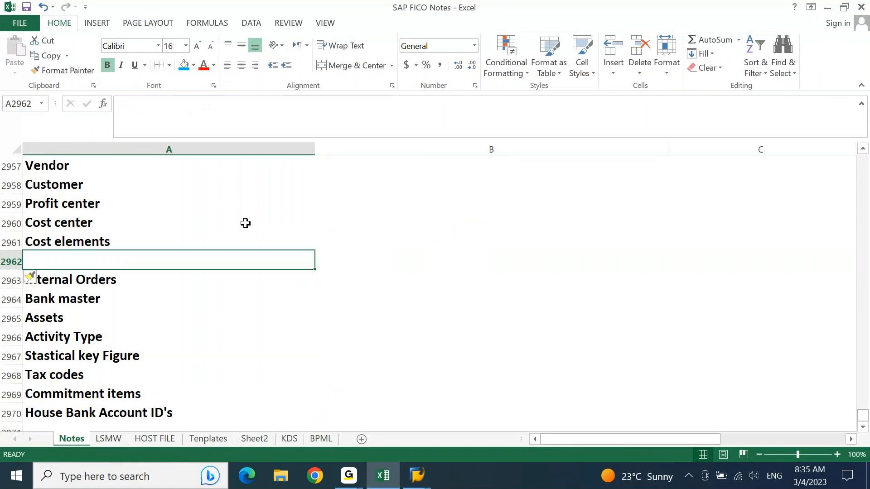
key(ctrl+apostrophe)
key(BackSpace)
text(Groups)
key(Return)
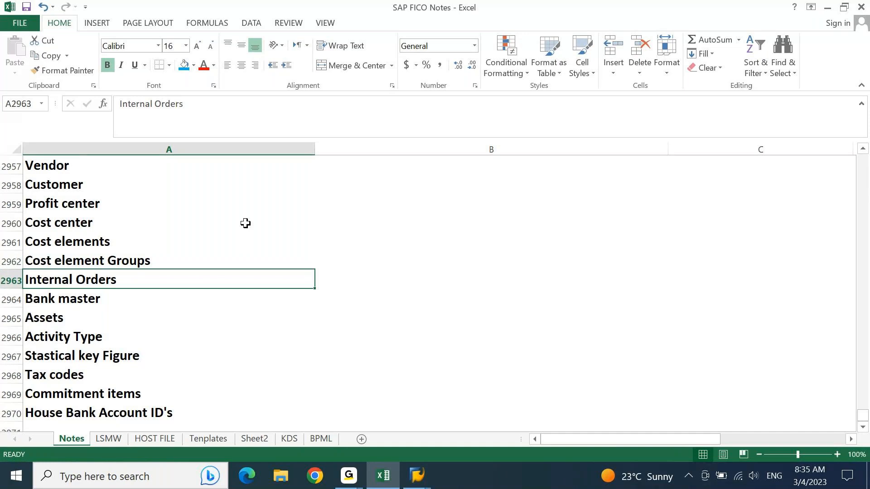
key(Down)
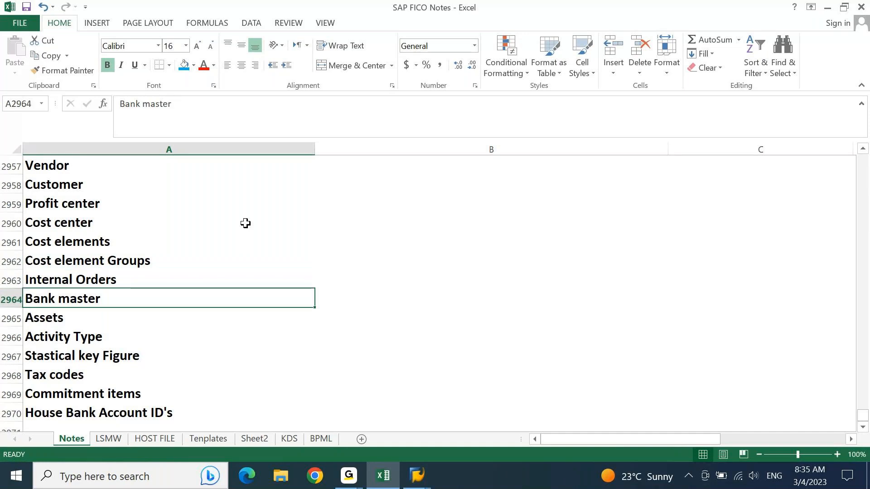
key(alt+Tab)
In SAP Easy Access, collapse Cost Element Accounting and expand Cost Center Accounting's Master Data folders.
click(246, 229)
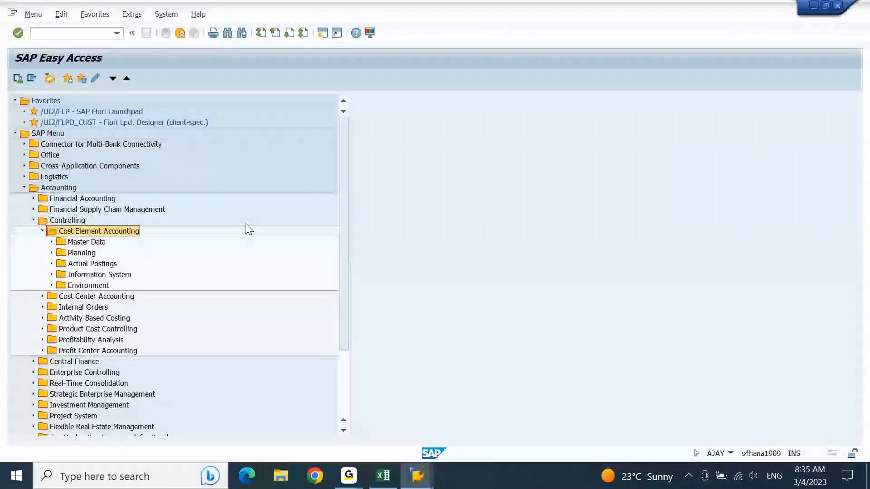
key(Left)
key(Right)
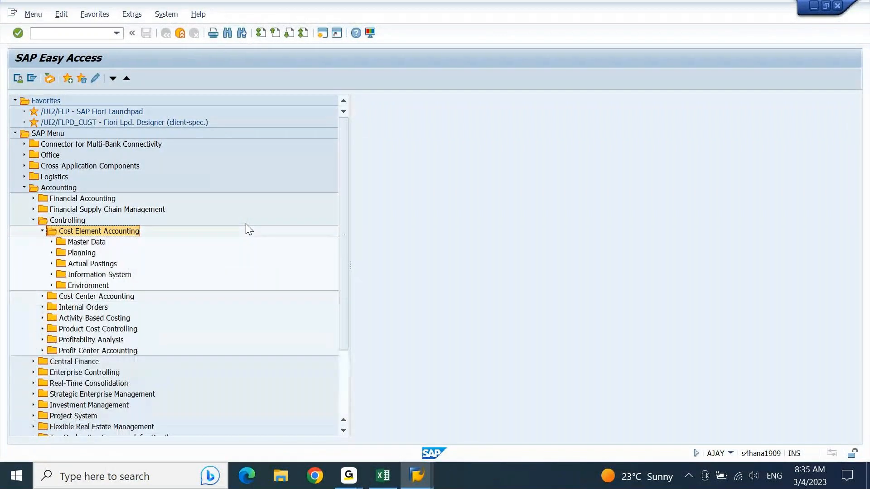
key(Left)
key(Down)
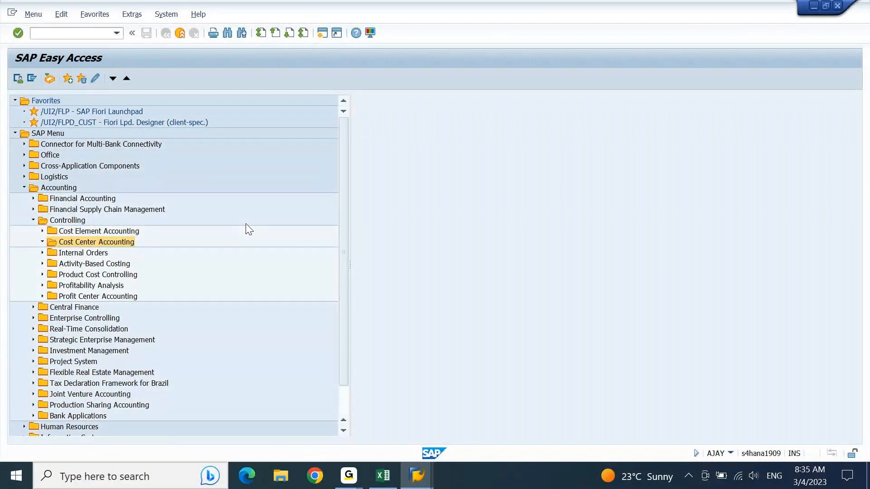
key(Right)
key(Down)
key(Right)
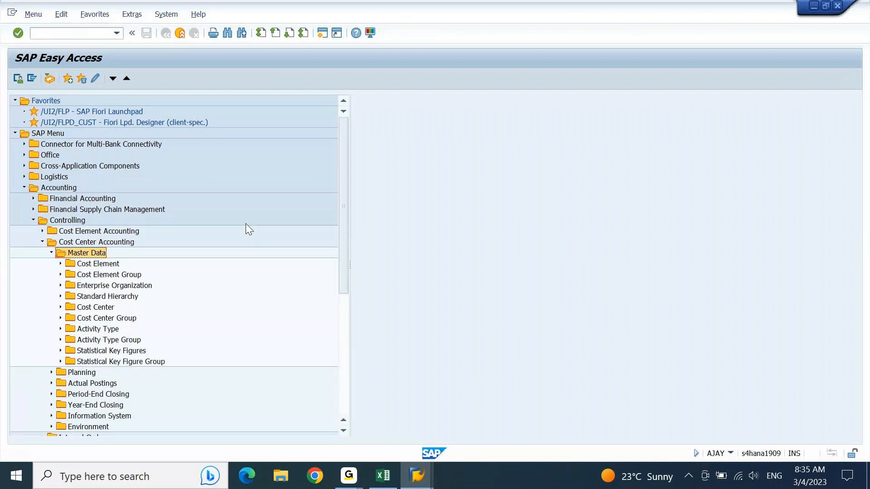
key(Down)
key(Down)
key(Down)
key(Down)
key(Down)
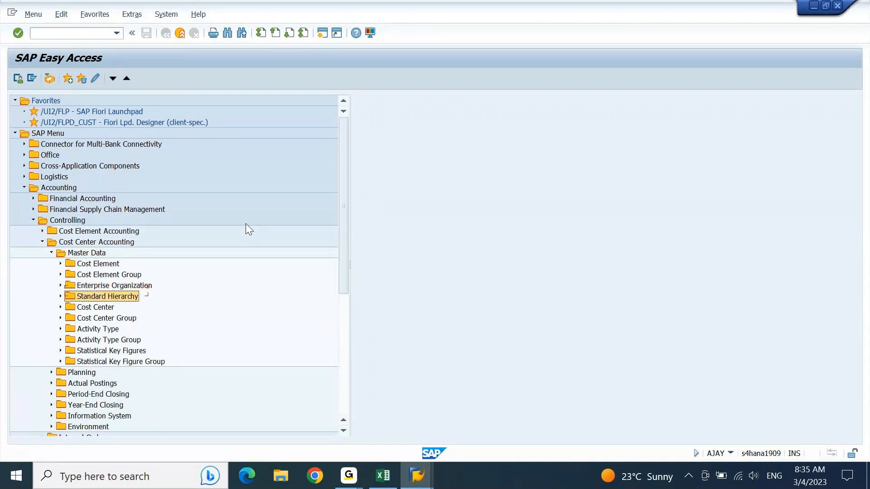
key(Down)
key(Down)
key(Down)
key(Down)
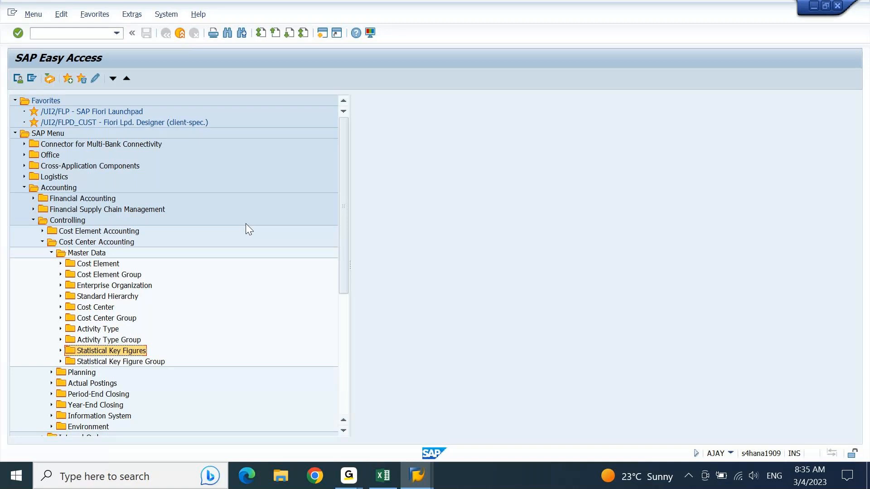
In the Excel notes, insert a blank row 2961 above Cost elements.
key(alt+Tab)
key(Up)
key(Up)
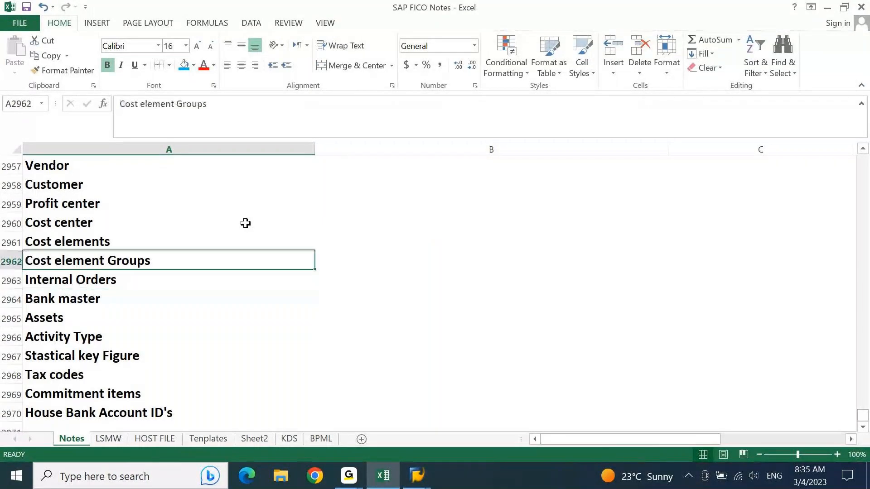
key(Up)
key(shift+space)
key(ctrl+shift+plus)
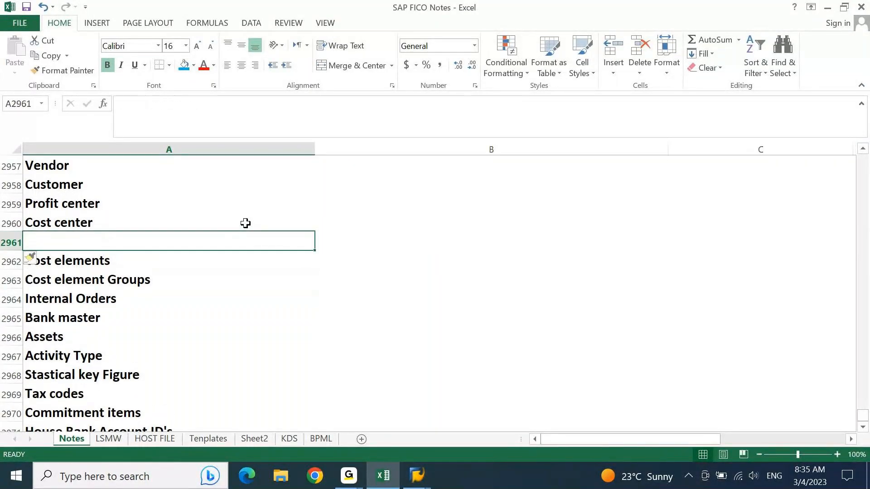
Fill the new row with 'Cost center Group' copied from Cost center.
key(ctrl+d)
key(F2)
text(Grpu)
key(BackSpace)
key(BackSpace)
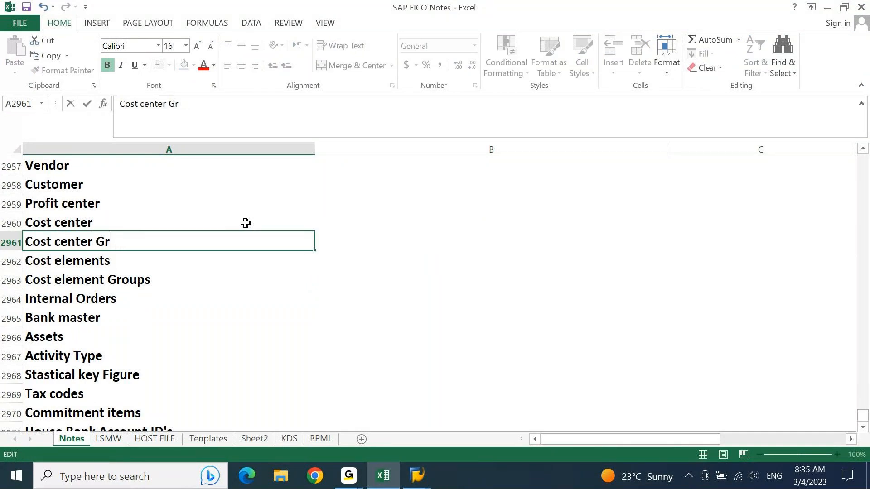
text(oup)
key(Return)
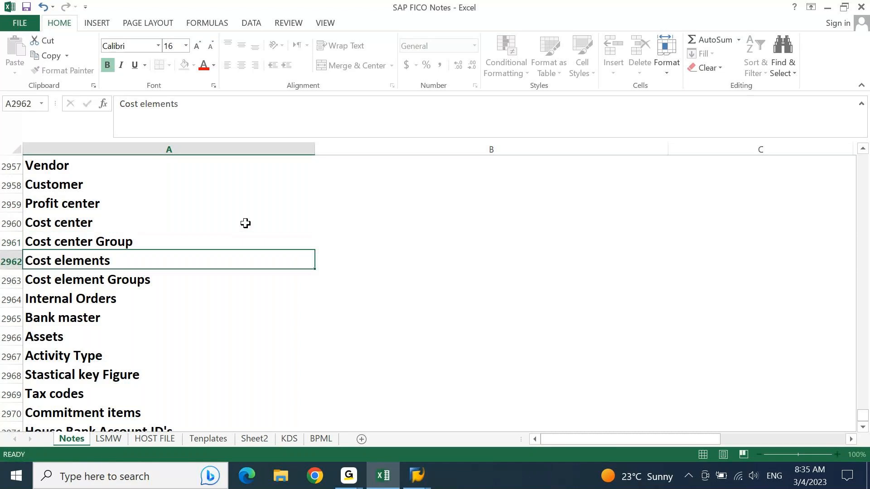
key(Down)
key(Down)
key(Down)
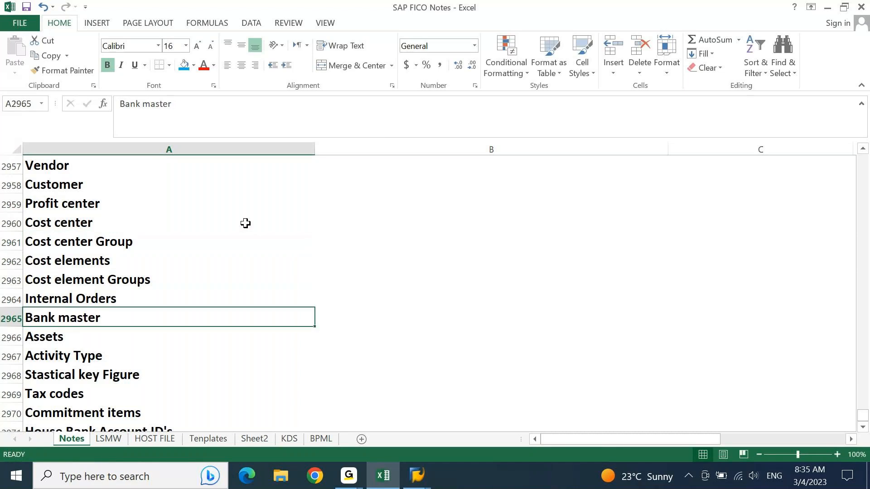
Insert cells above Stastical key Figure and enter 'Activity Type Groups'.
key(Down)
key(Down)
key(Down)
key(shift+Right)
key(ctrl+shift+plus)
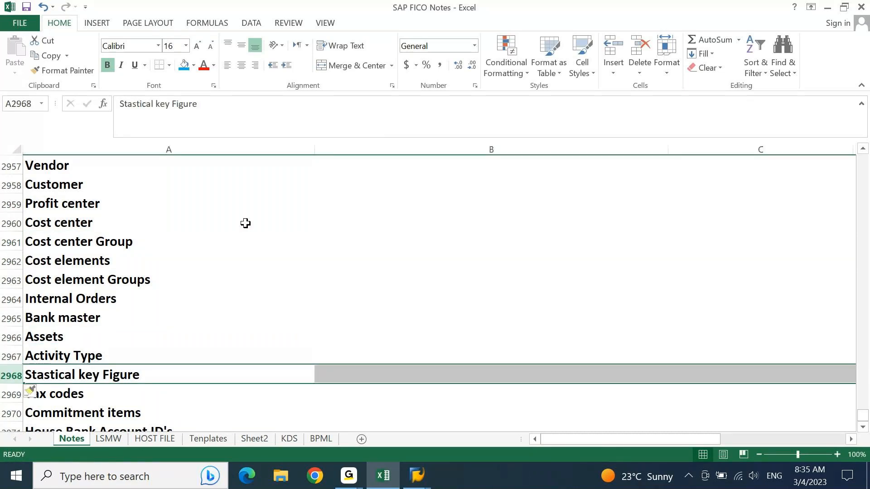
key(Left)
key(ctrl+d)
key(F2)
text(Gr)
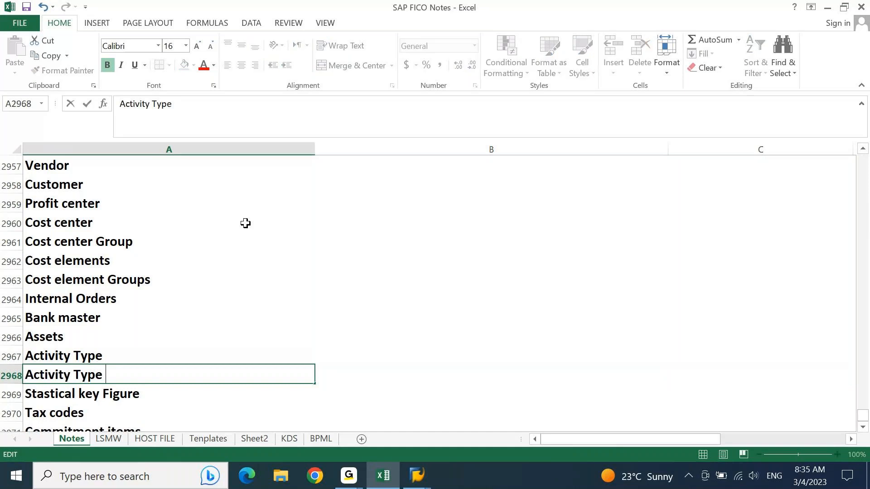
text(oups)
key(Return)
key(Down)
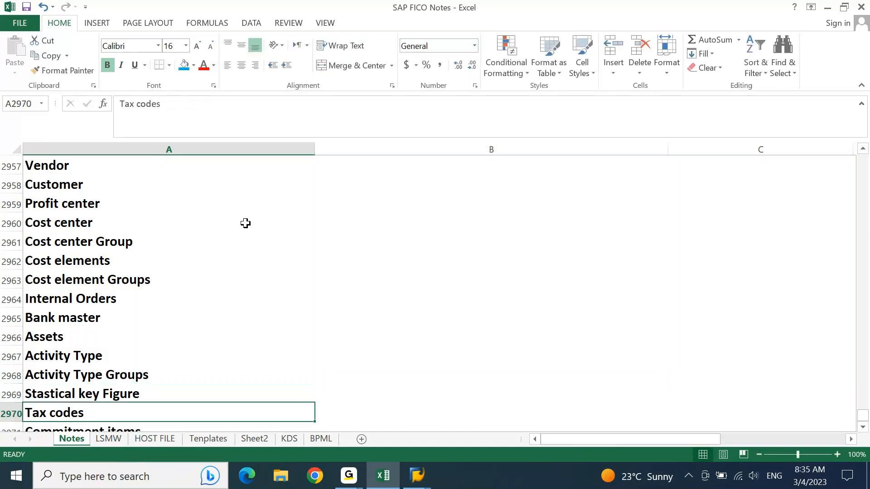
Insert cells above Tax codes and enter 'Stastical key Figure Groups'.
key(shift+Right)
key(ctrl+shift+plus)
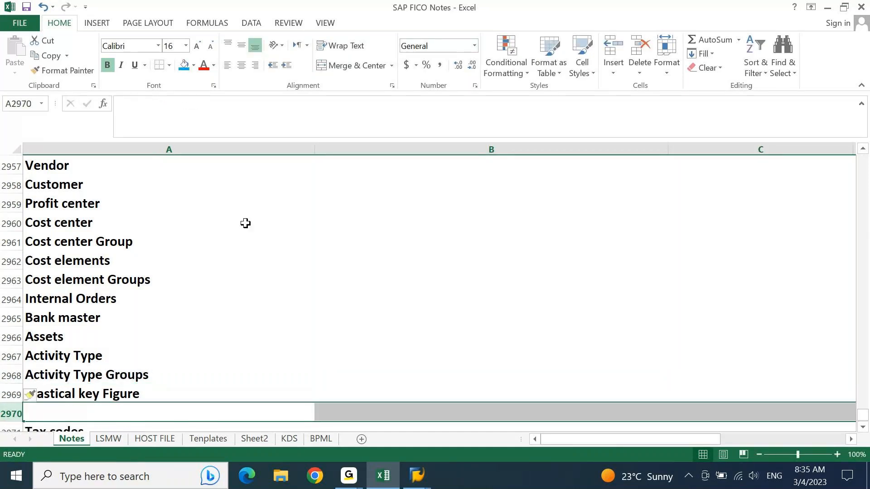
key(Left)
key(ctrl+d)
key(F2)
text(Grpu)
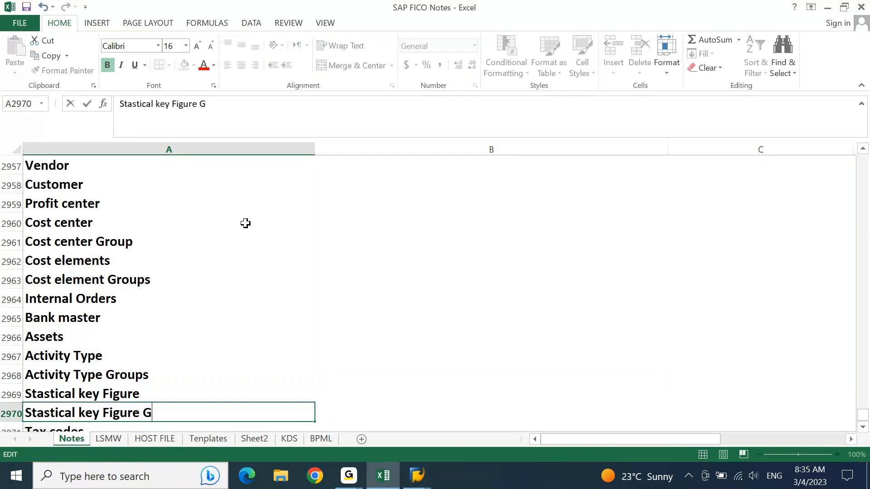
key(BackSpace)
key(BackSpace)
text(oups)
key(Return)
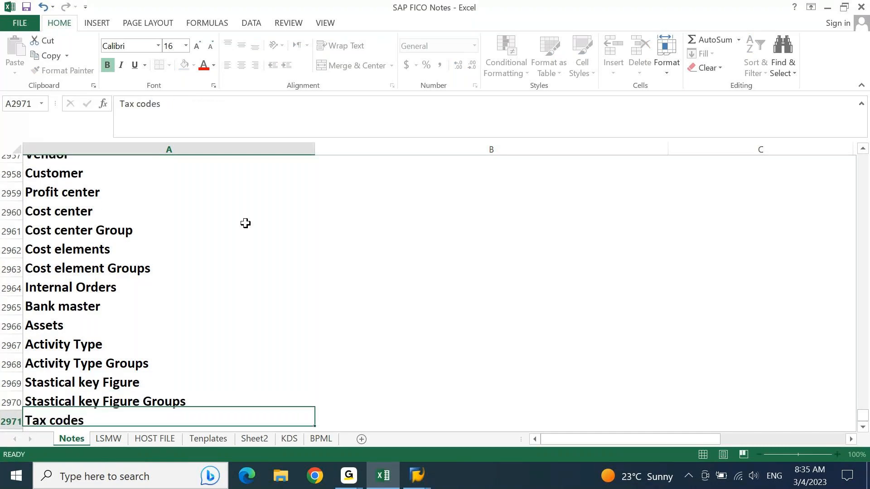
key(Return)
key(Return)
key(Return)
In SAP Easy Access, expand Internal Orders master data and its Order Group folder.
key(alt+Tab)
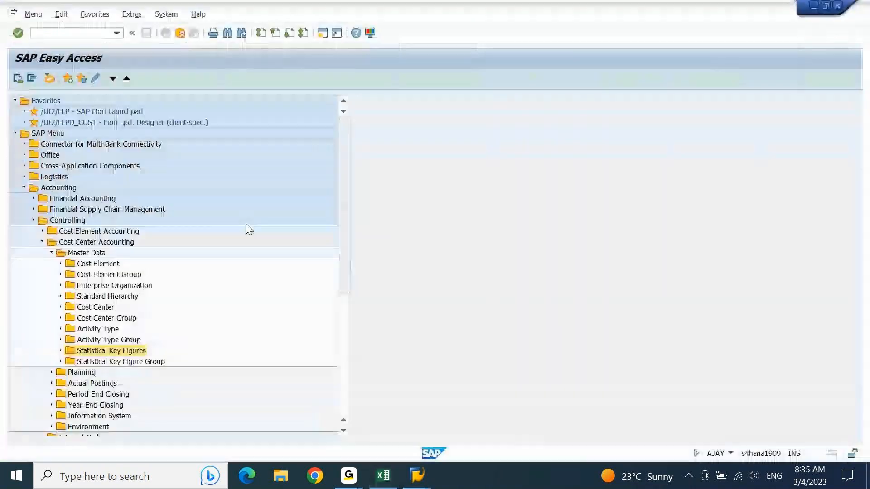
key(Up)
key(Up)
key(Up)
key(Up)
key(Up)
key(Up)
key(Up)
key(Up)
key(Up)
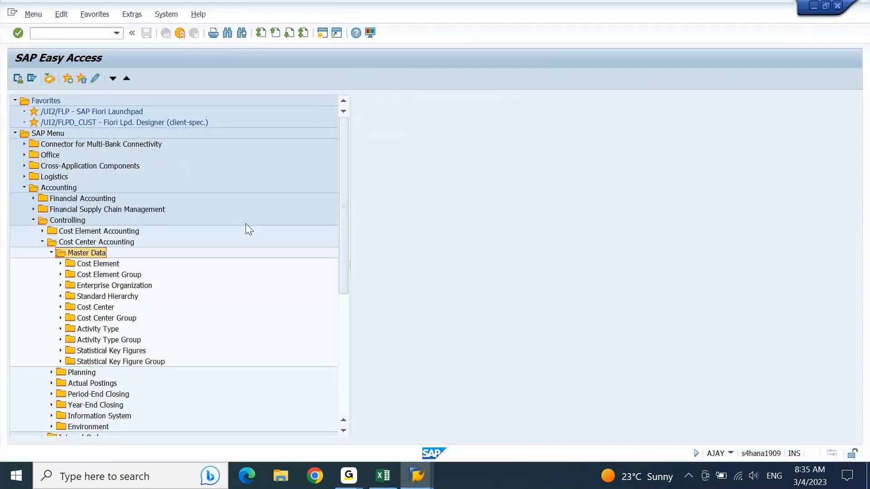
key(Up)
key(Left)
key(Down)
key(Right)
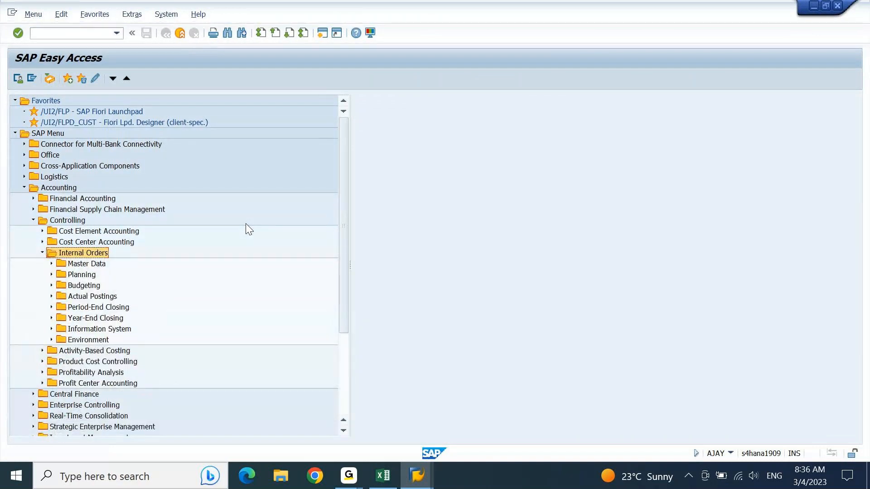
key(Down)
key(Right)
key(Down)
key(Down)
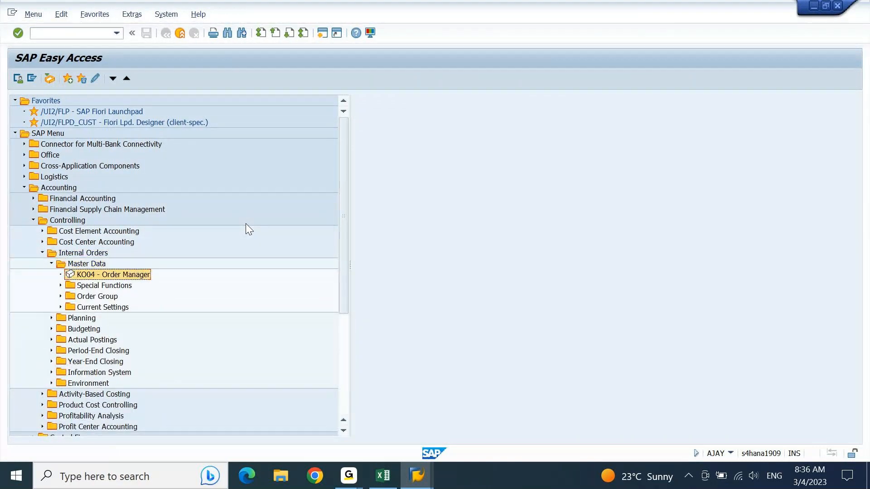
key(Down)
key(Right)
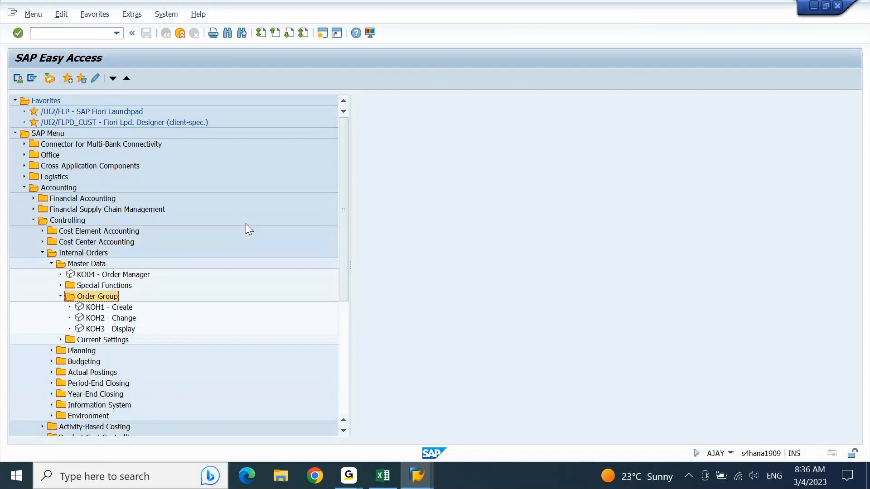
Expand Special Functions > Order to review its transactions, then return to the Excel notes.
key(Up)
key(Right)
key(Down)
key(Right)
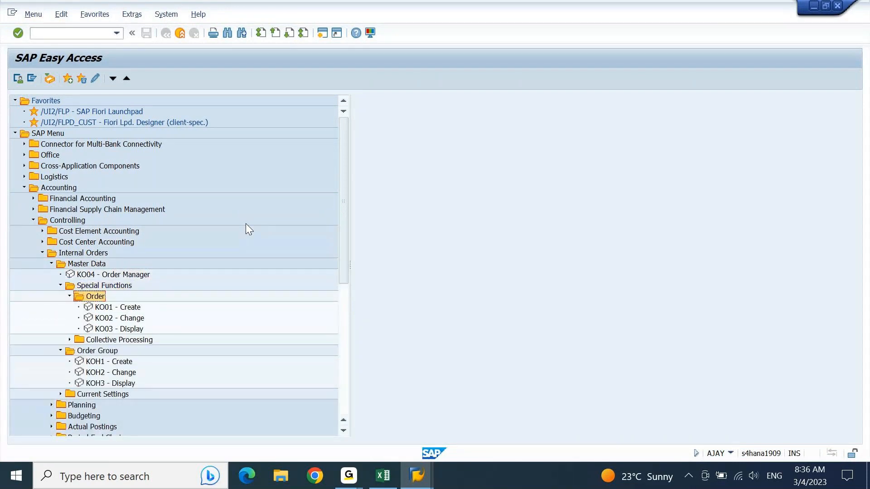
key(Down)
key(Down)
key(Down)
key(Down)
key(Down)
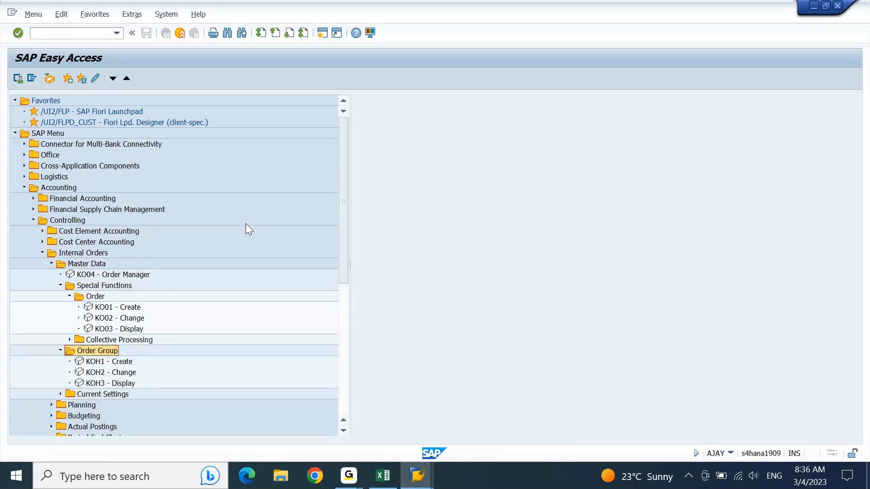
key(Up)
key(Up)
key(Up)
key(Up)
key(Up)
key(Up)
key(Up)
key(Up)
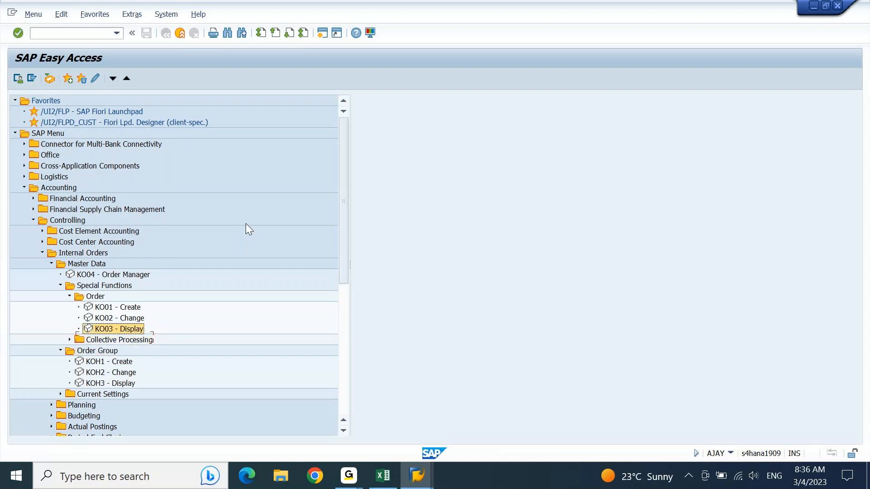
key(Left)
key(Left)
key(Left)
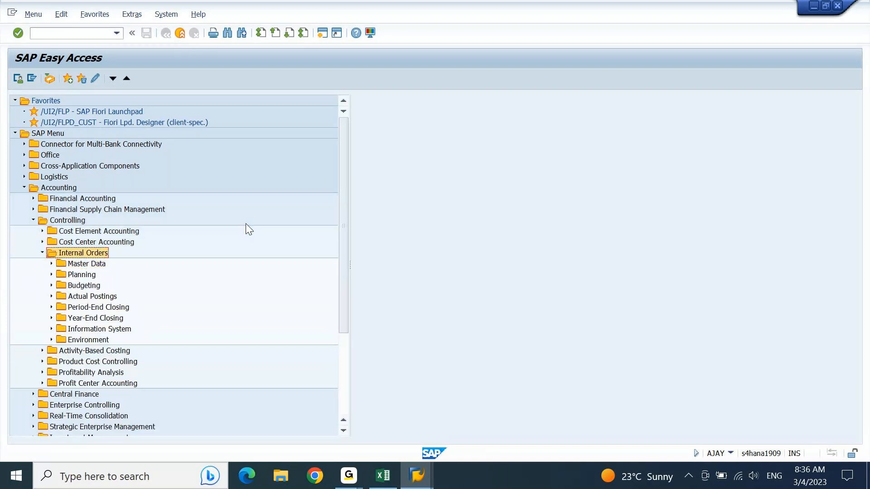
key(alt+Tab)
key(Up)
key(Up)
key(Up)
key(Up)
key(Up)
key(Up)
key(Up)
Insert a row above Bank master and enter 'Internal Order group' in cell A2965.
click(245, 223)
key(shift+space)
key(ctrl+shift+plus)
click(245, 223)
key(ctrl+d)
double_click(246, 224)
key(BackSpace)
text(group)
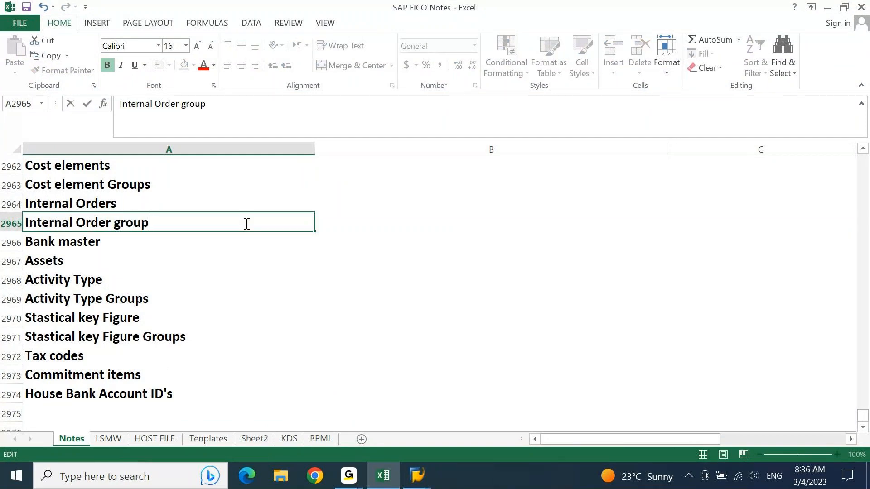
key(Return)
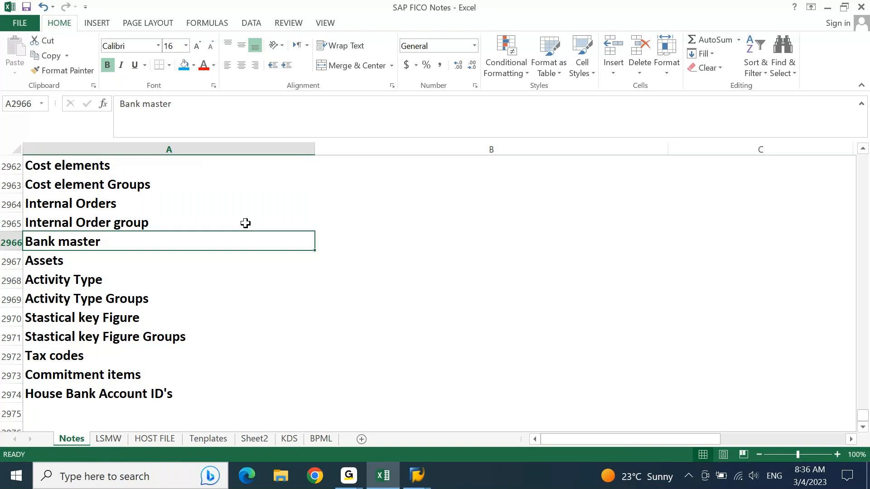
In SAP Easy Access, expand and review the Activity-Based Costing master data folder.
key(alt+Tab)
key(Up)
key(Up)
key(Up)
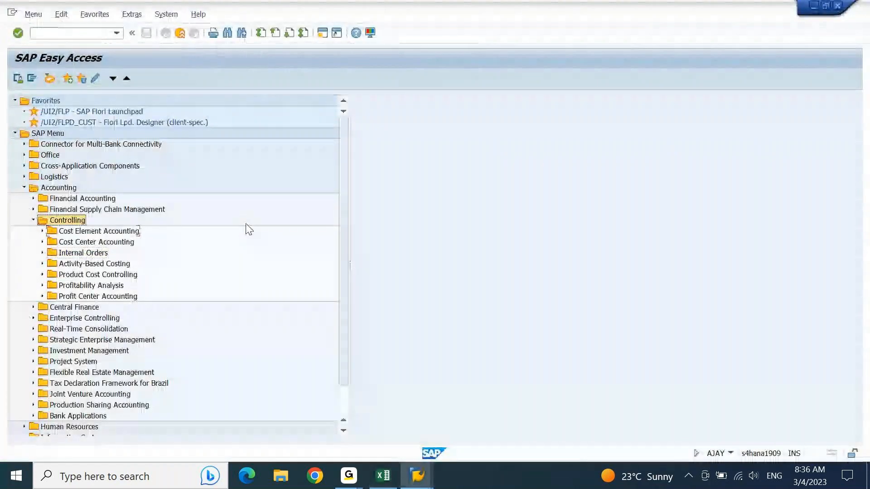
key(Down)
key(Down)
key(Down)
key(Down)
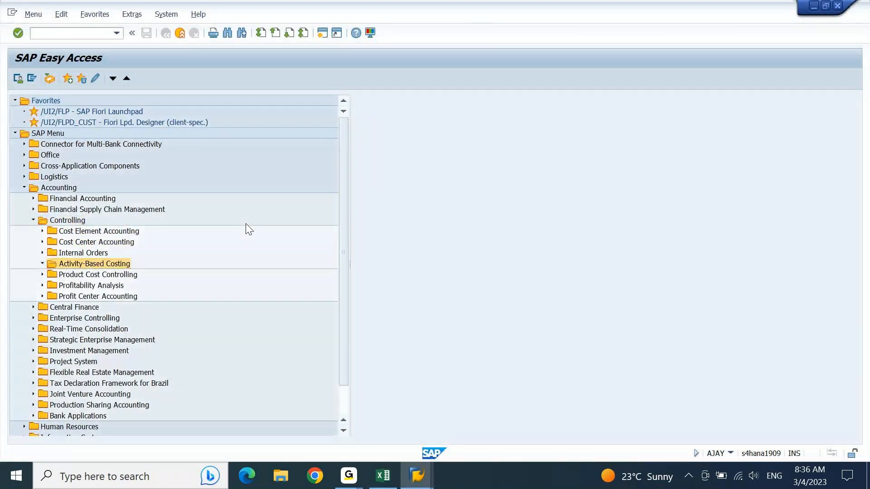
key(Right)
key(Down)
key(Right)
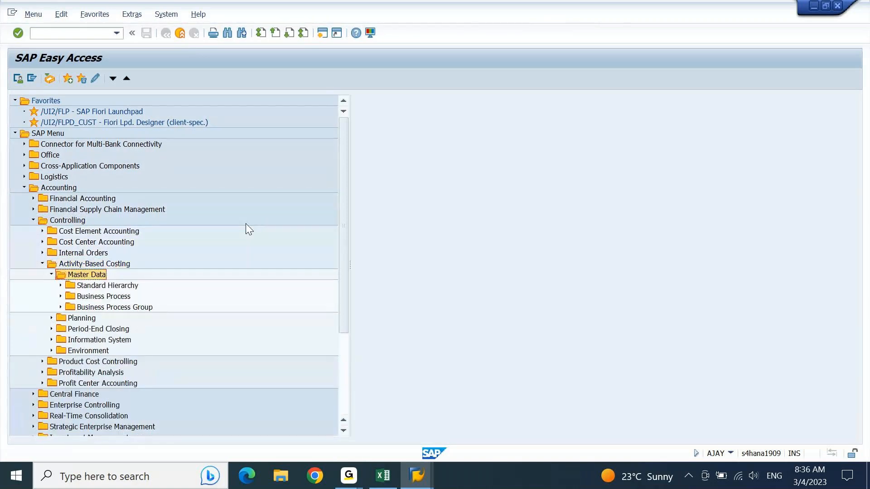
key(Left)
key(Left)
key(Left)
key(Down)
Browse Product Cost Controlling's Product Cost Planning and Cost Object Controlling folders, then collapse it.
key(Right)
key(Down)
key(Right)
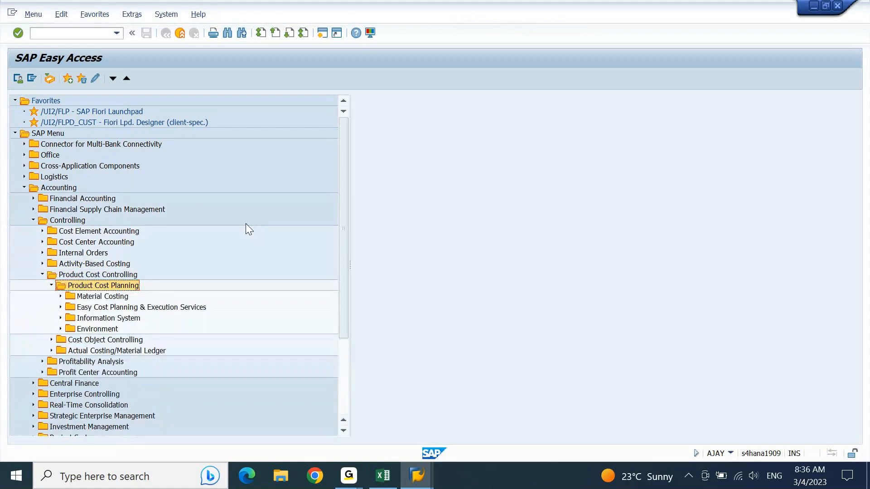
key(Down)
key(Up)
key(Left)
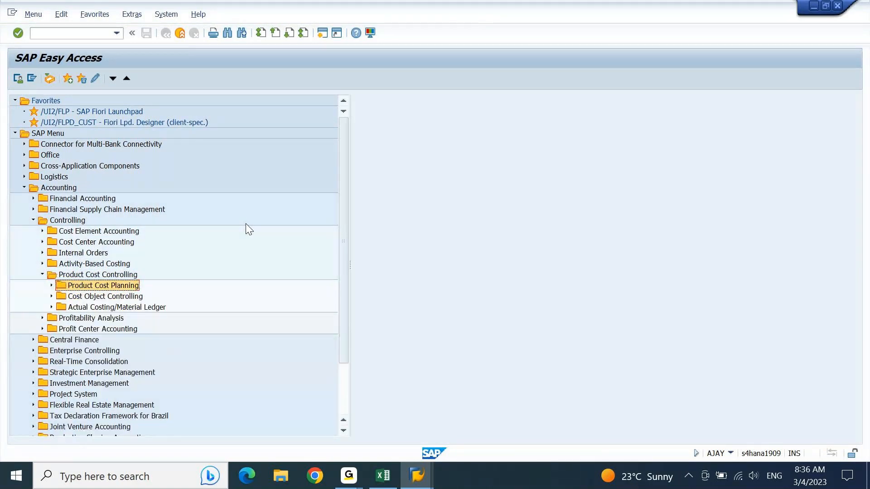
key(Down)
key(Right)
key(Left)
key(Up)
key(Left)
key(Left)
Review Profitability Analysis master data's Characteristic Values, collapse Controlling, and return to the notes workbook.
key(Down)
key(Right)
key(Down)
key(Right)
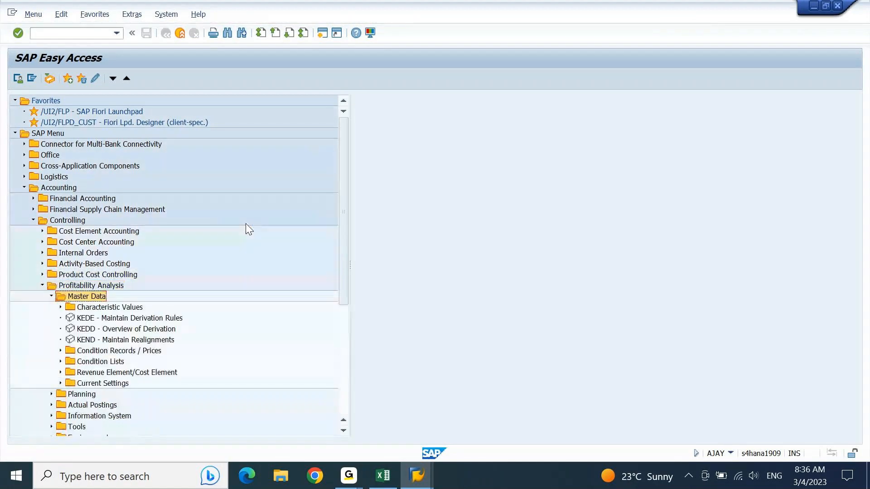
key(Down)
key(Right)
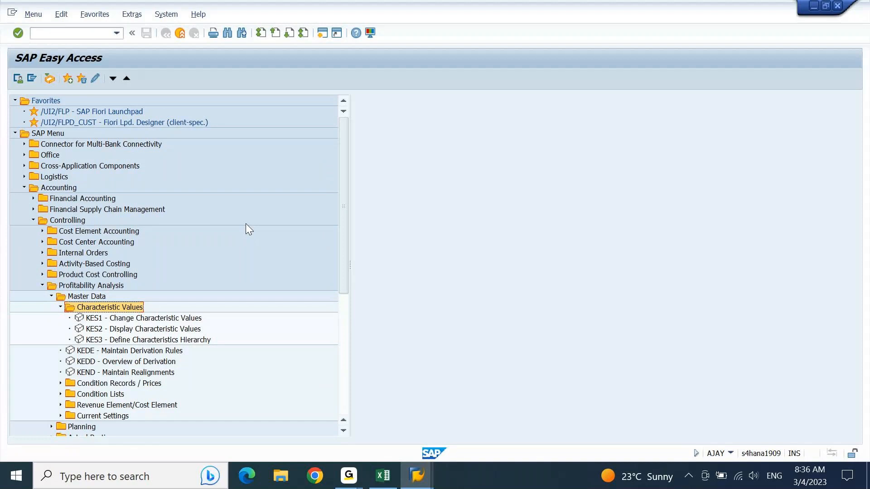
key(Left)
key(Left)
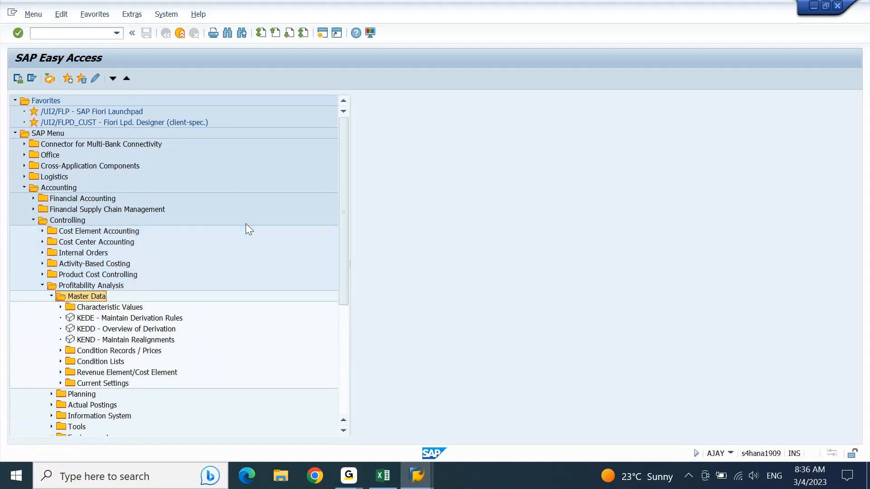
key(Left)
key(Left)
key(Left)
key(Up)
key(Up)
key(Up)
key(Up)
key(Up)
key(Up)
key(Up)
key(Up)
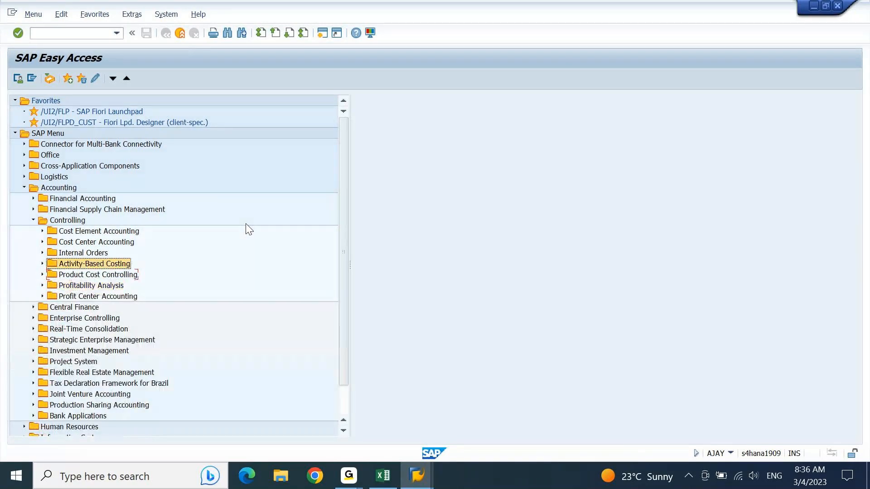
key(Down)
key(Down)
key(Left)
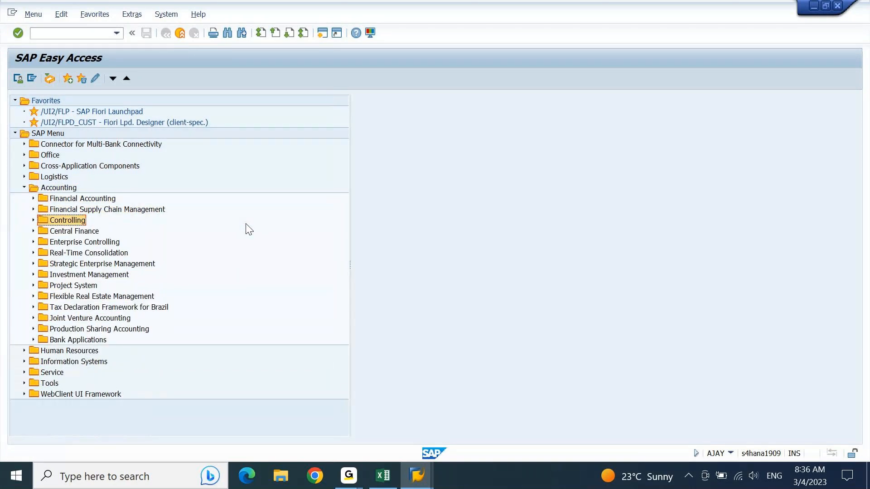
key(alt+Tab)
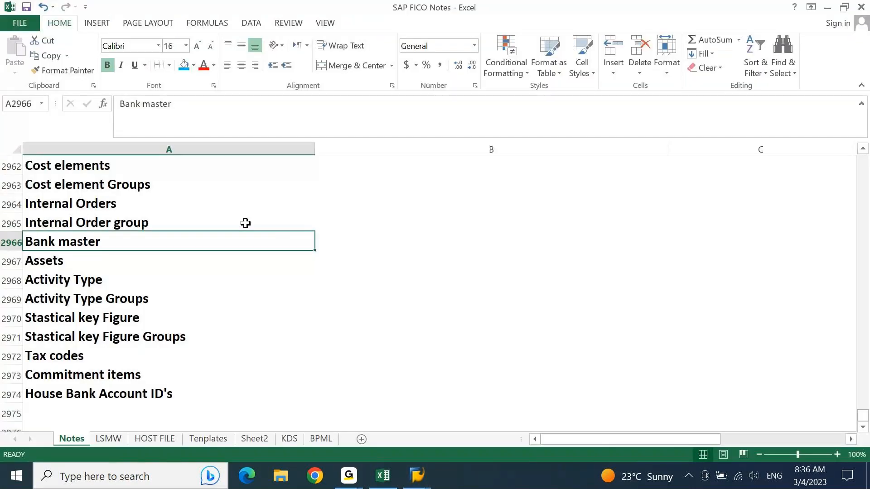
key(Up)
key(Up)
key(Up)
key(Up)
key(Up)
key(Up)
key(Up)
key(Up)
key(Up)
key(Up)
key(ctrl+shift+Down)
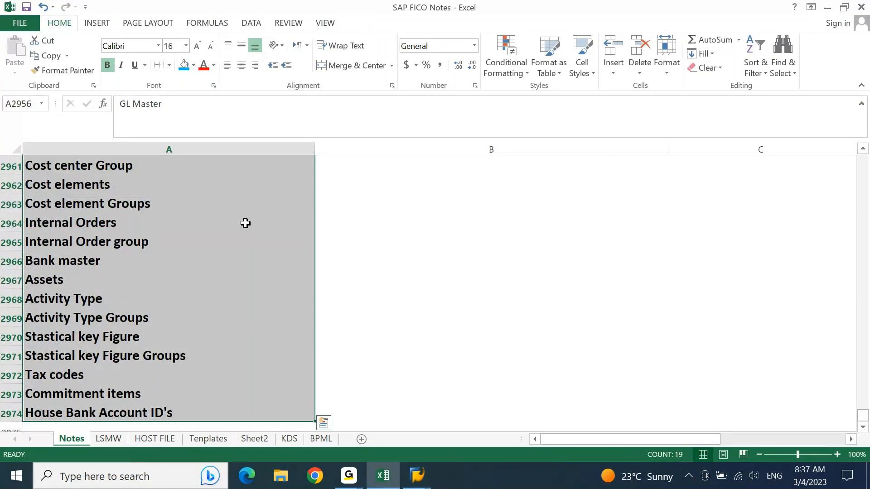
key(ctrl+shift+Up)
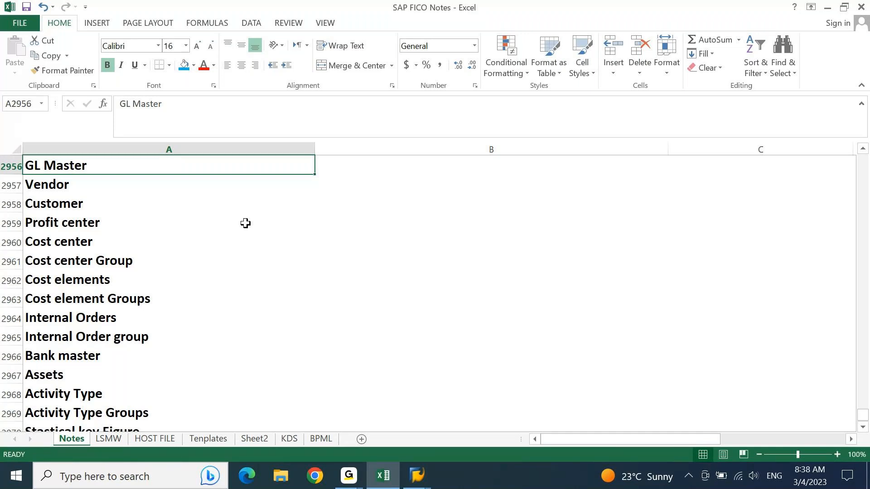
Select the Master Data list from GL Master down and save the SAP FICO Notes workbook.
scroll(245, 223, up, 1)
key(ctrl+shift+Down)
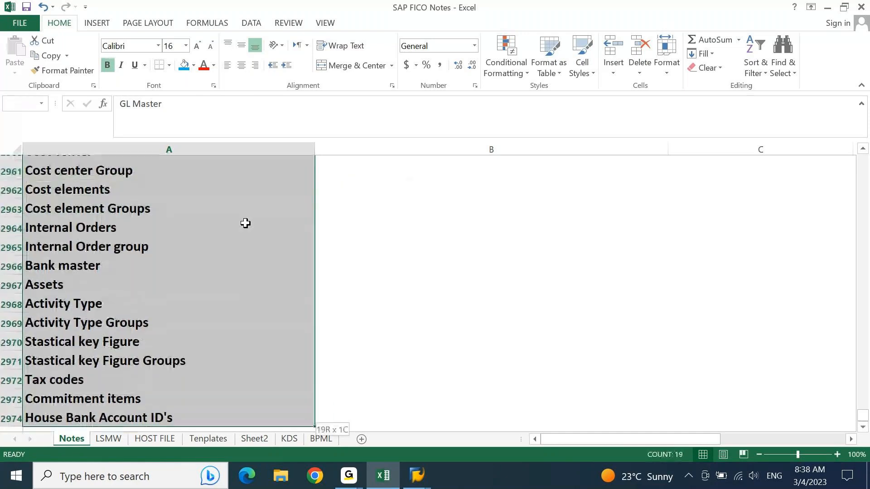
key(Up)
key(ctrl+s)
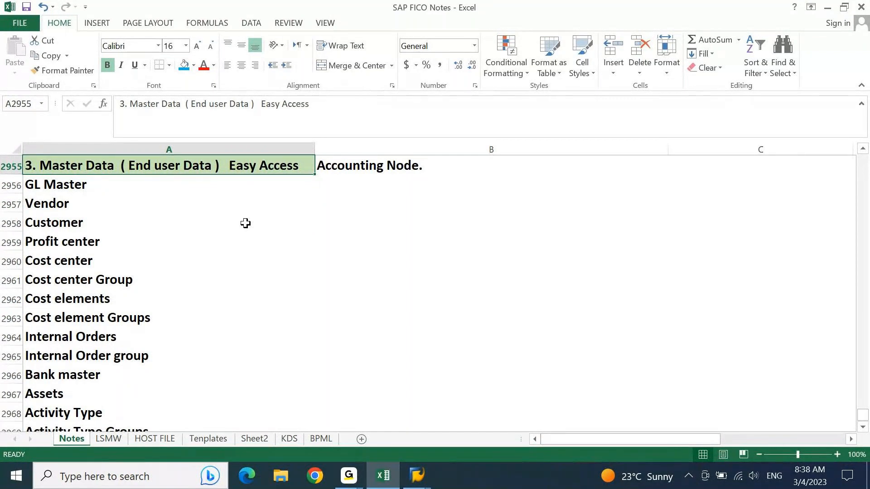
key(Down)
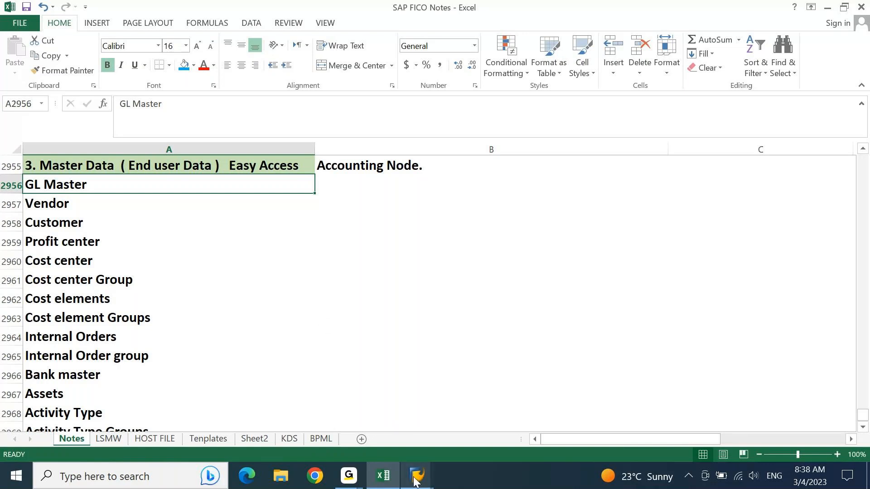
In a new SAP session, run FS00 for company code GA10 and expand Cash Accounts.
mouse_move(416, 481)
click(447, 443)
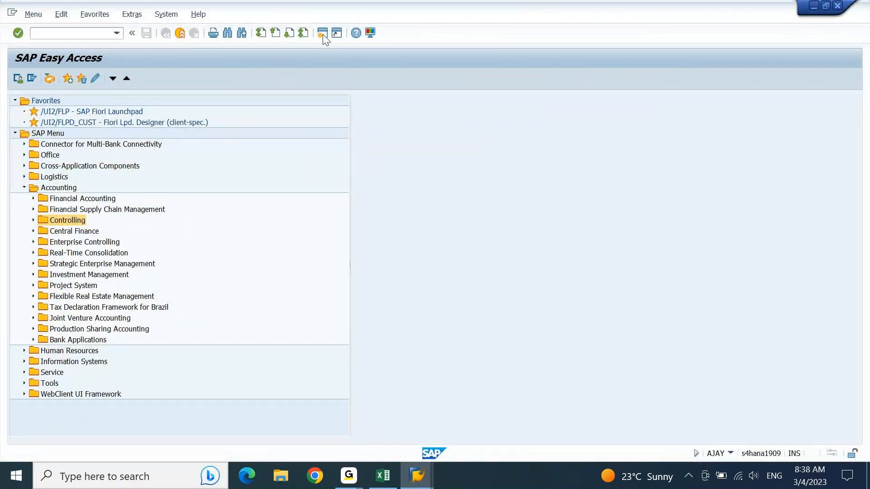
click(323, 33)
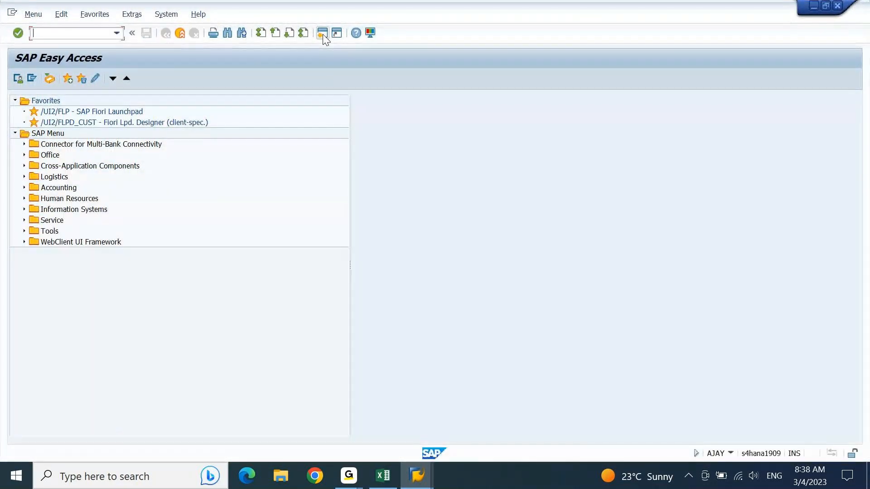
text(FS00)
key(Return)
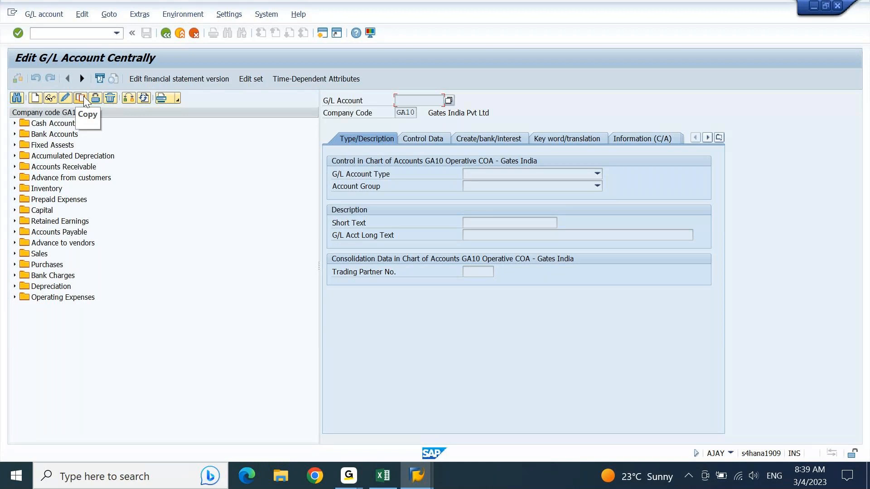
double_click(23, 125)
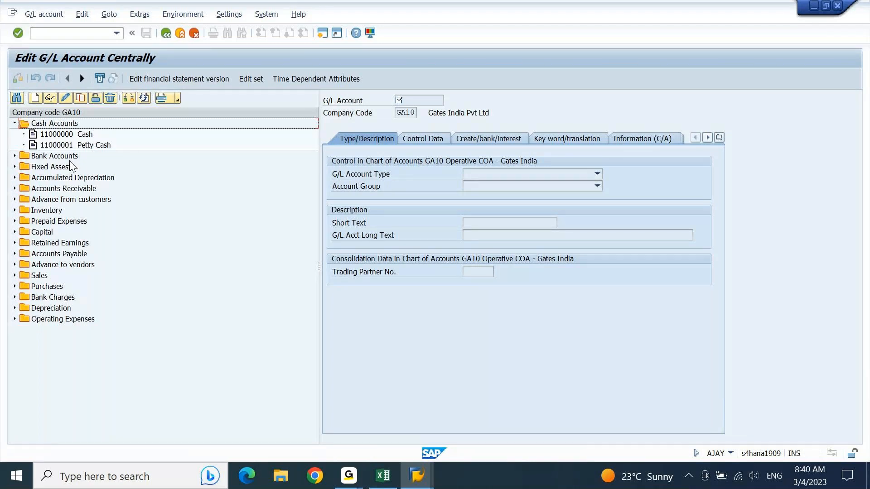
Bring the SAP Easy Access window to the front from its taskbar preview.
mouse_move(420, 486)
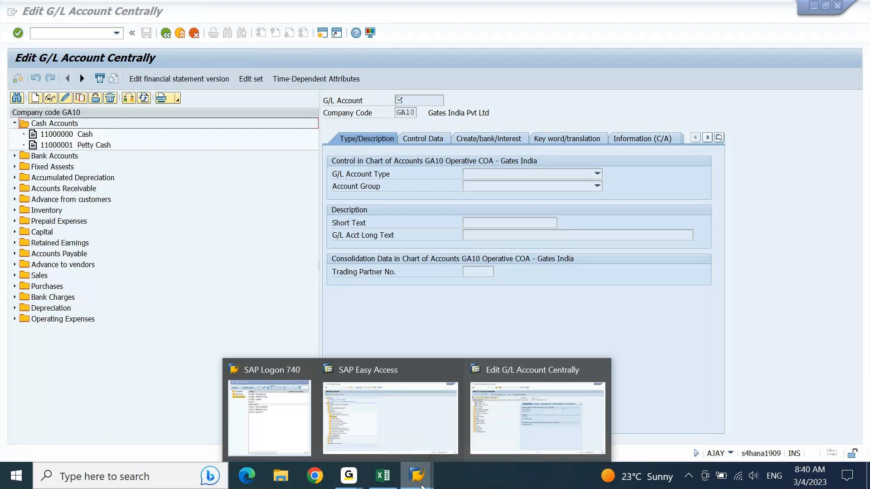
click(364, 437)
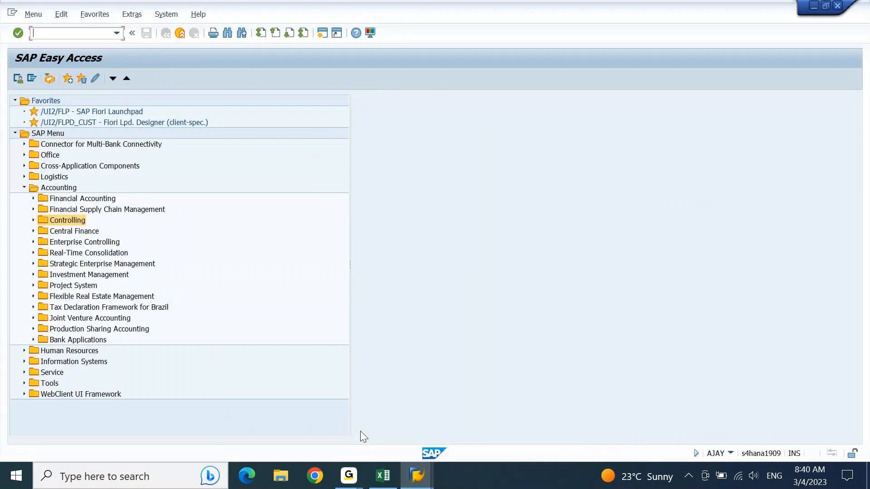
Expand Financial Accounting > General Ledger in the menu tree and move down to Information System.
key(Up)
key(Up)
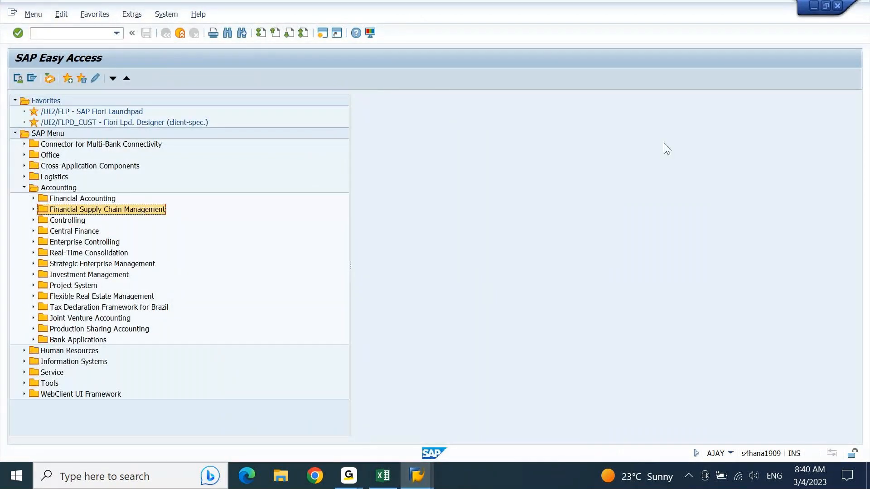
key(Right)
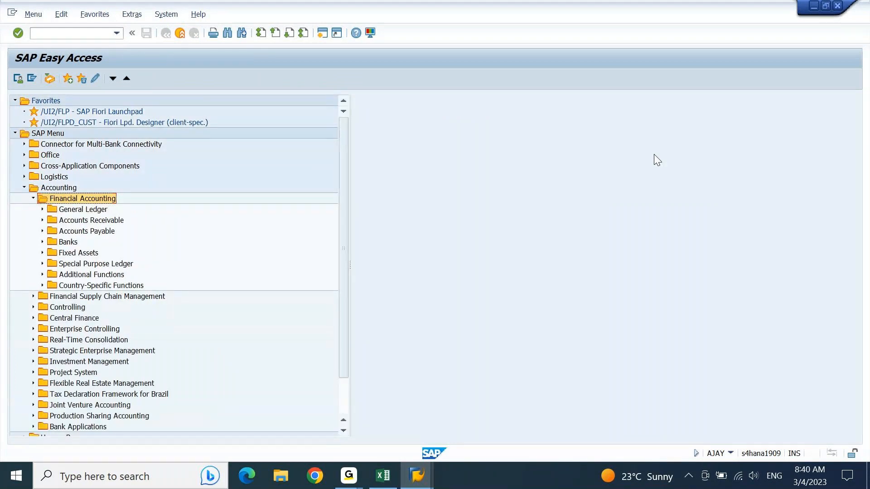
key(Down)
key(Right)
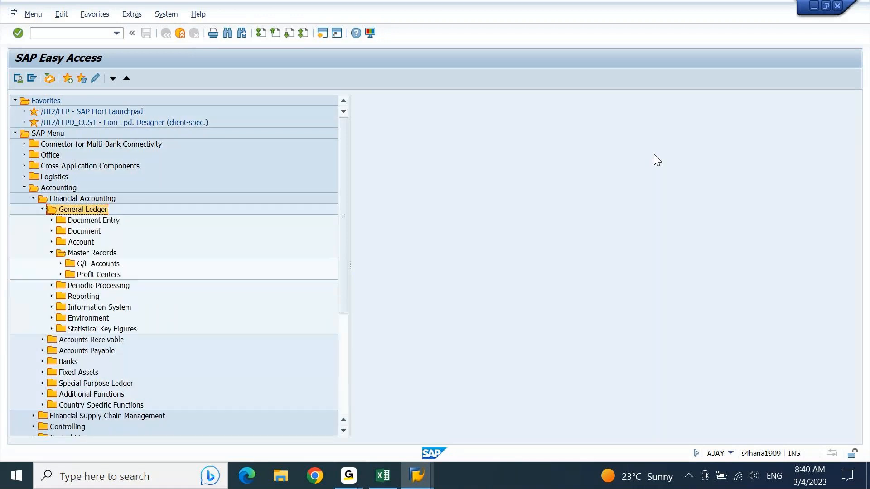
key(Down)
key(Down)
key(Down)
key(Down)
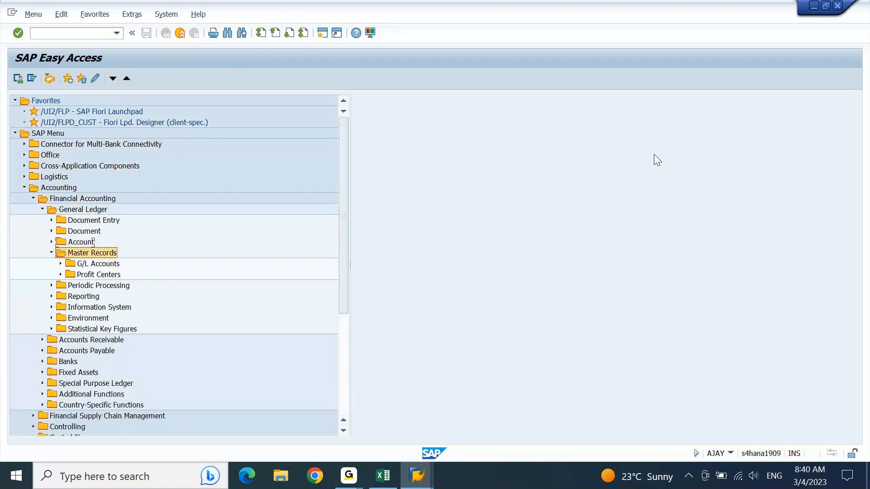
key(Left)
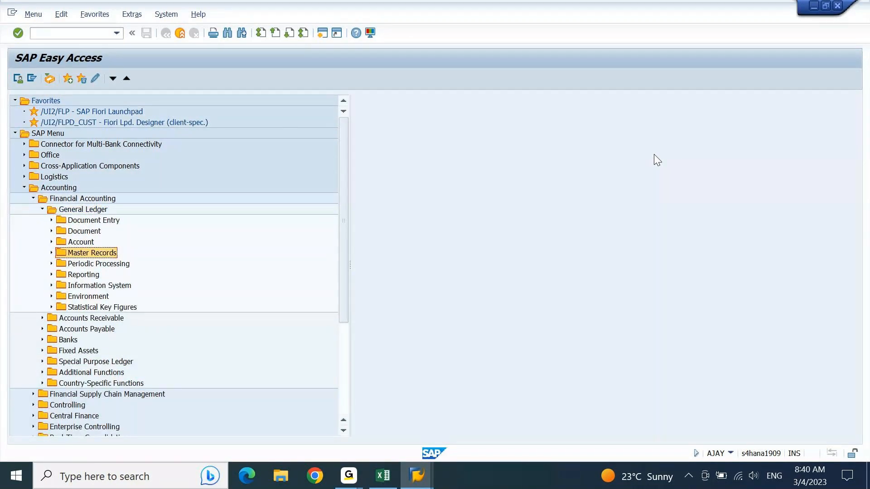
key(Down)
key(Down)
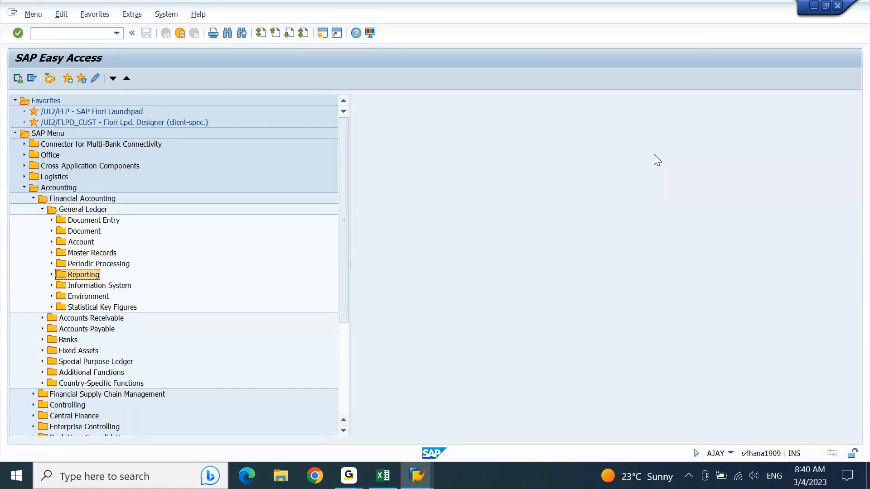
key(Down)
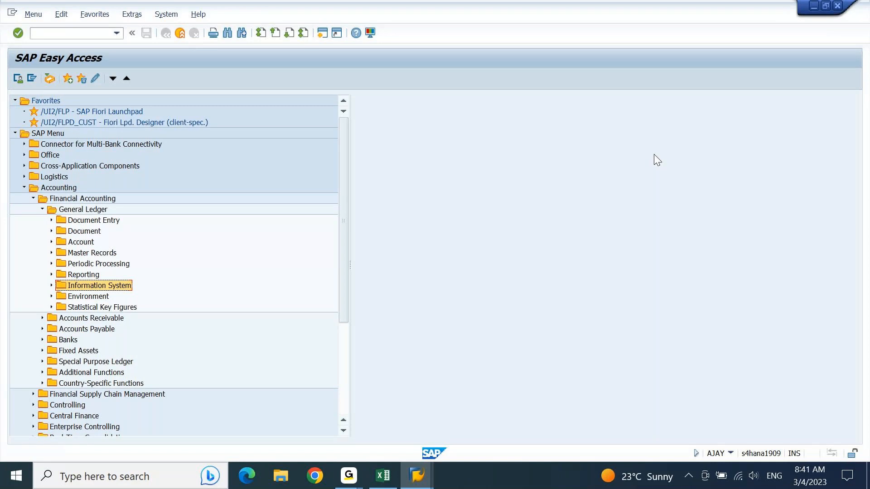
Expand Information System > General Ledger Reports > Master Data and select S_ALR_87012326 Chart of Accounts.
key(Right)
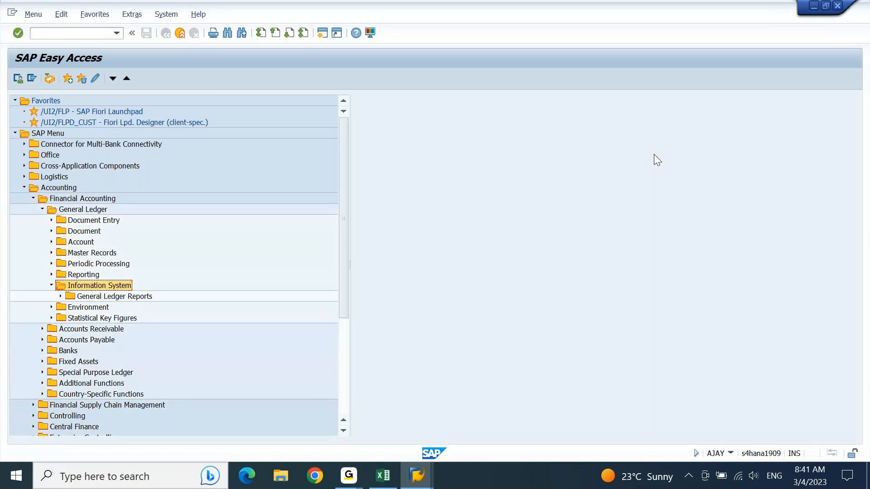
key(Down)
key(Right)
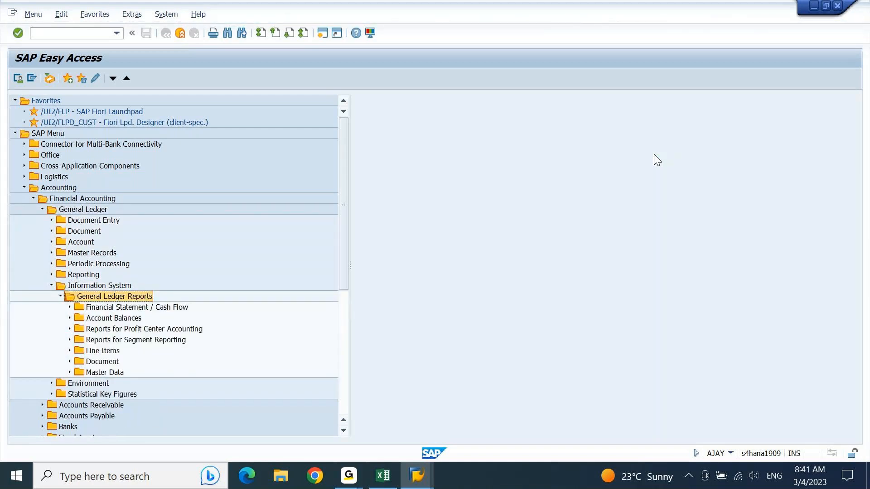
key(Down)
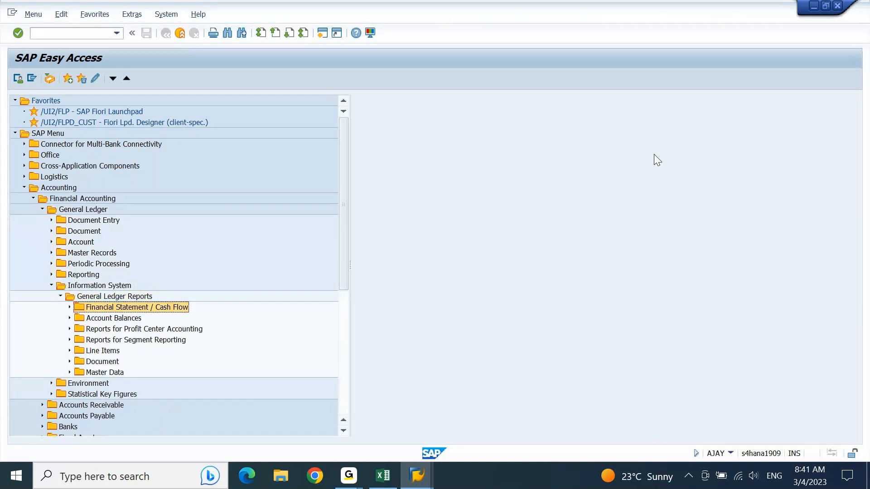
key(Down)
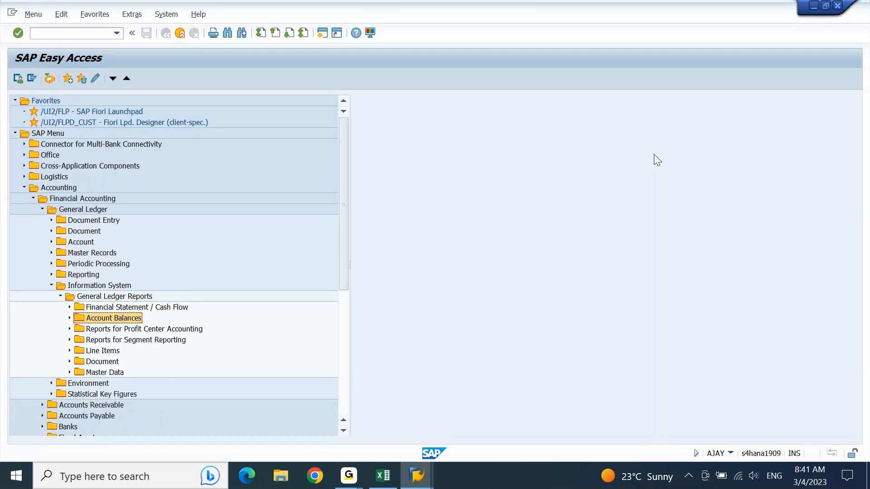
key(Down)
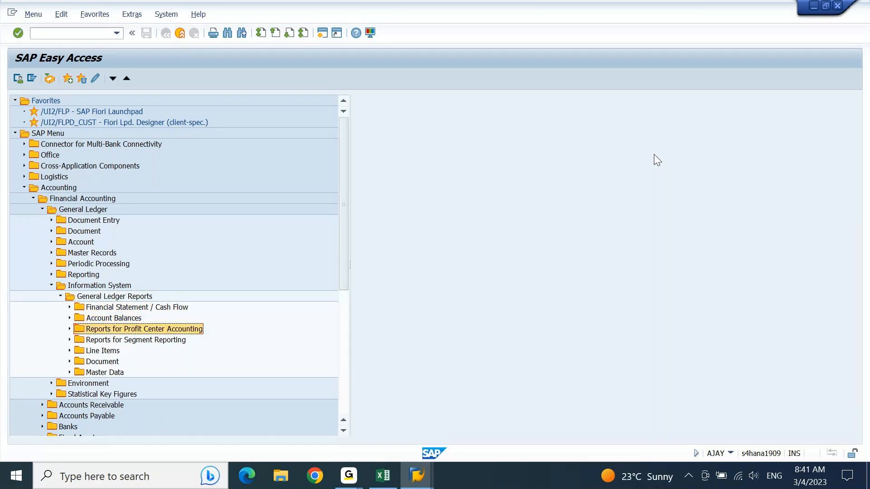
key(Down)
key(Down)
key(Down)
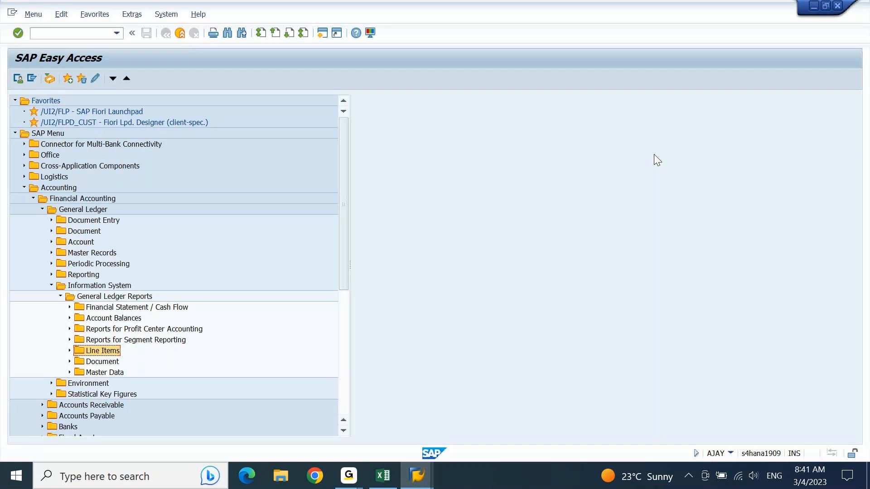
key(Down)
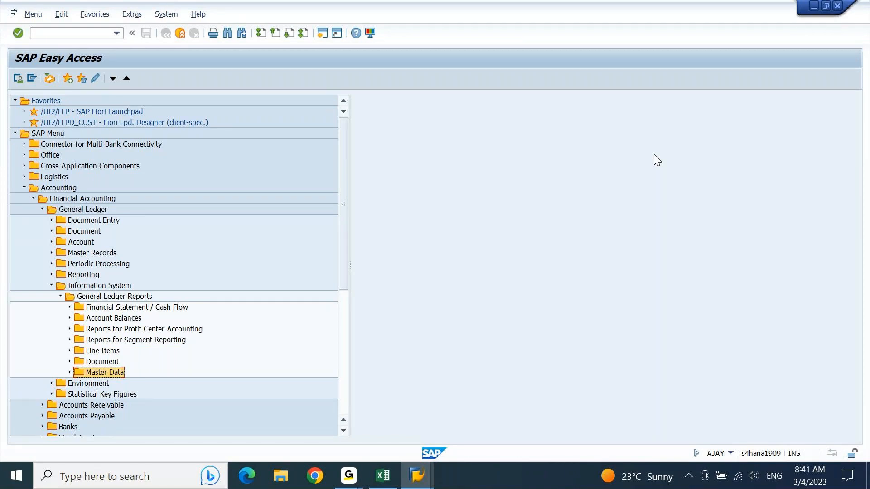
key(Right)
key(Down)
key(Down)
key(Down)
key(Down)
key(Down)
key(Down)
key(Down)
key(Down)
key(Down)
key(Down)
key(Down)
key(Down)
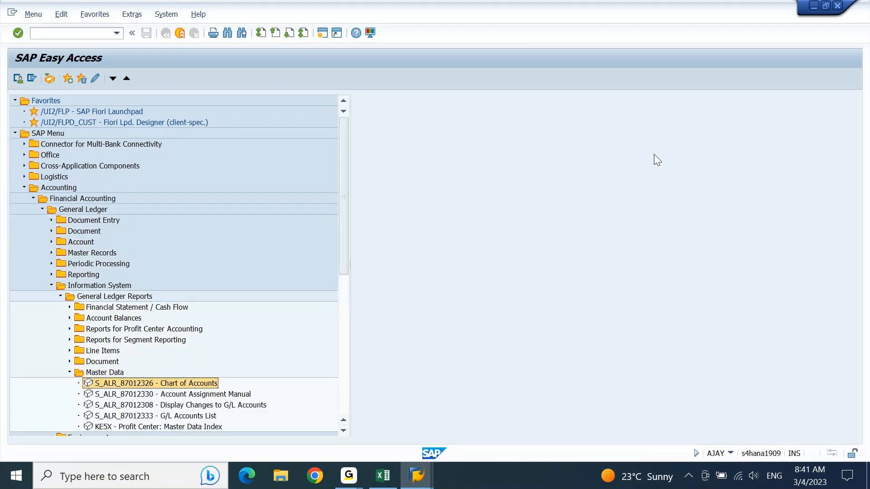
key(Up)
key(Up)
key(Up)
key(Up)
key(Up)
key(Up)
key(Up)
key(Up)
key(Up)
key(Up)
key(Up)
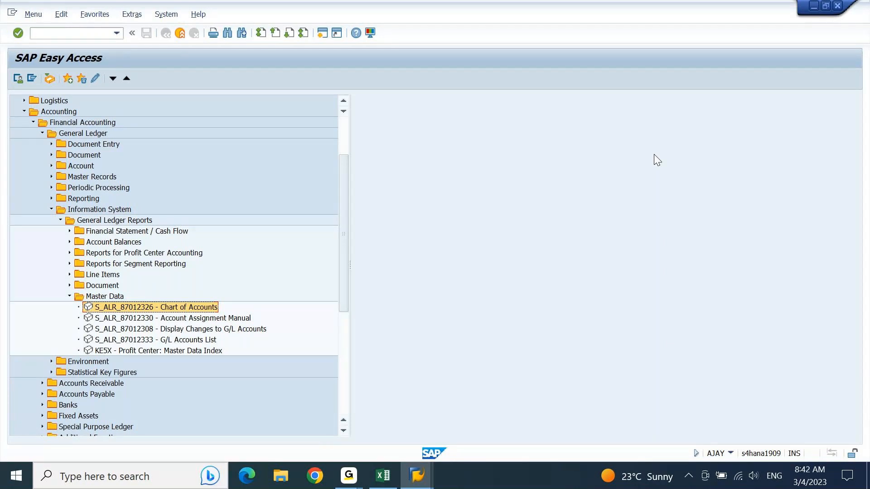
double_click(191, 311)
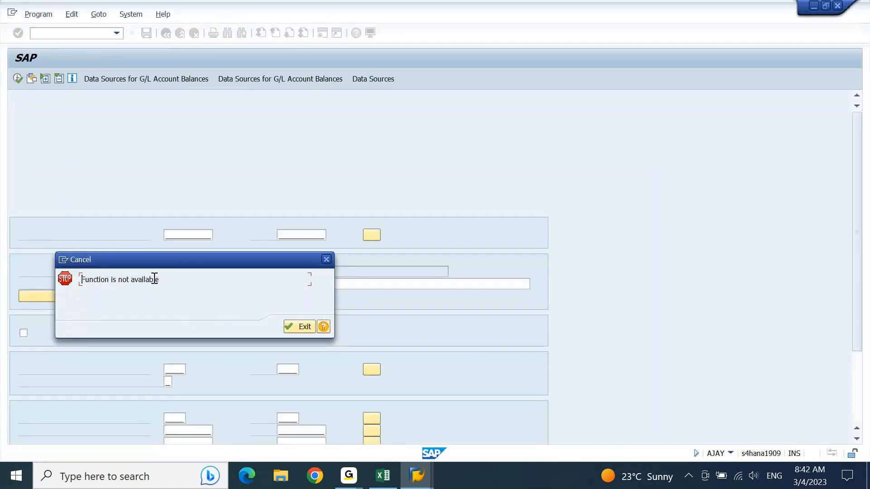
drag(184, 261, 240, 221)
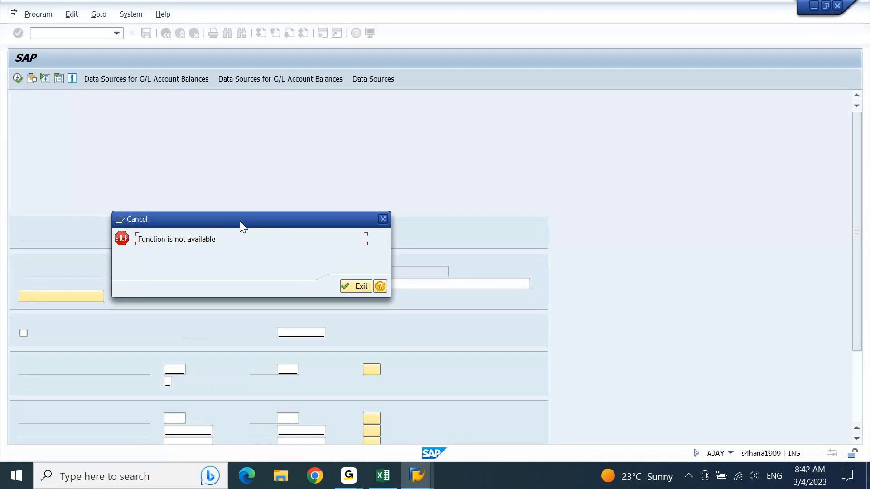
click(354, 288)
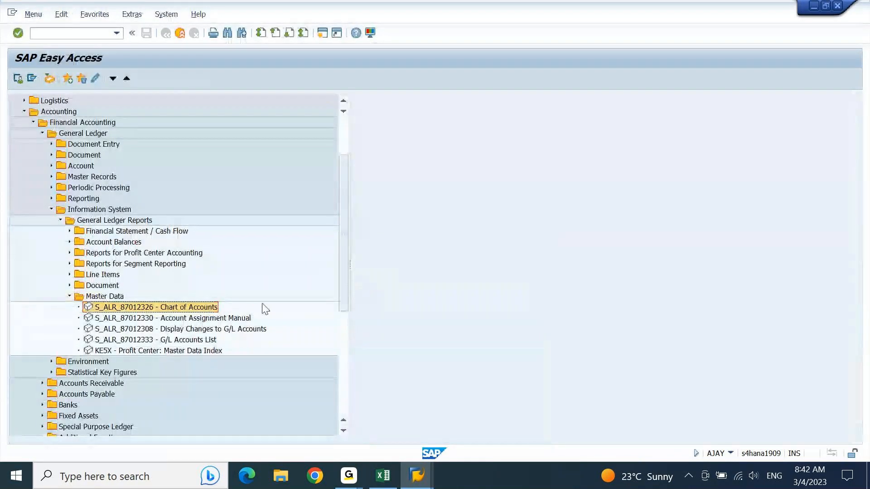
click(214, 320)
double_click(214, 322)
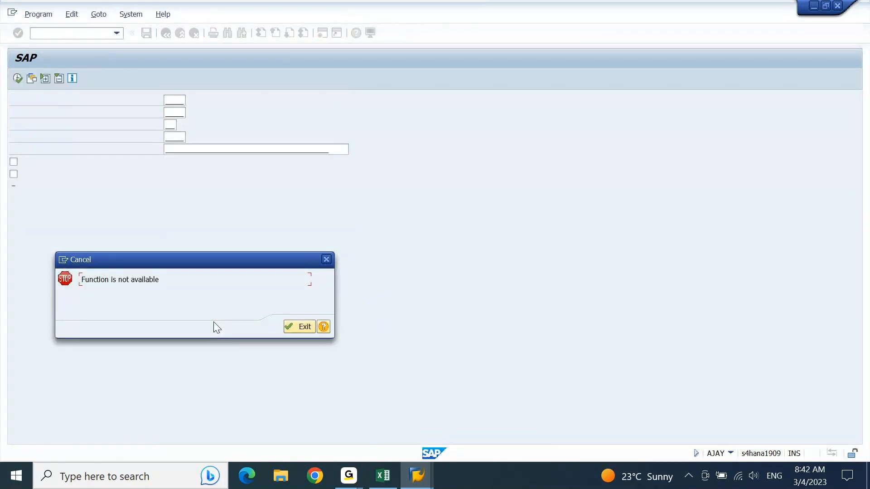
key(Return)
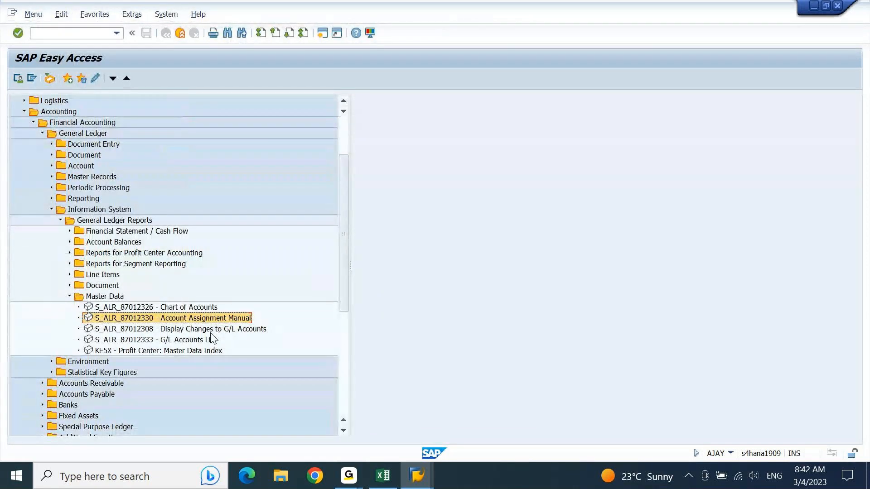
click(179, 343)
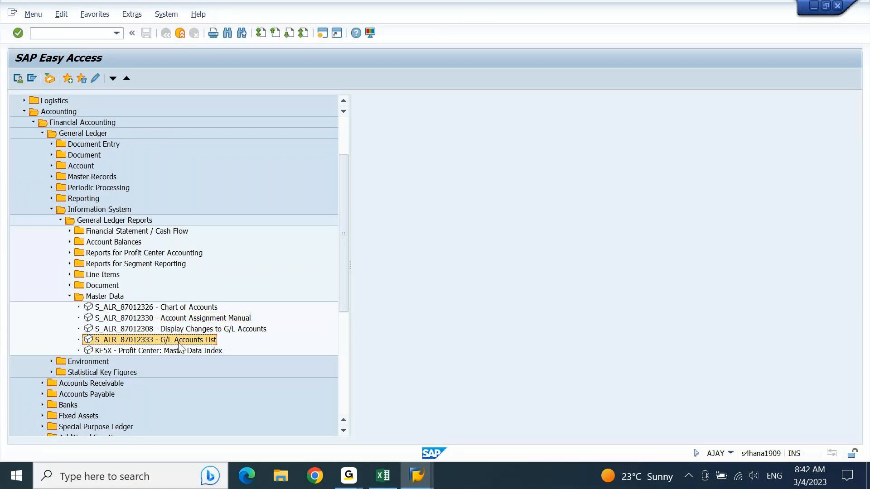
Run the S_ALR_87012333 G/L Accounts List report for company code AJ10.
double_click(179, 344)
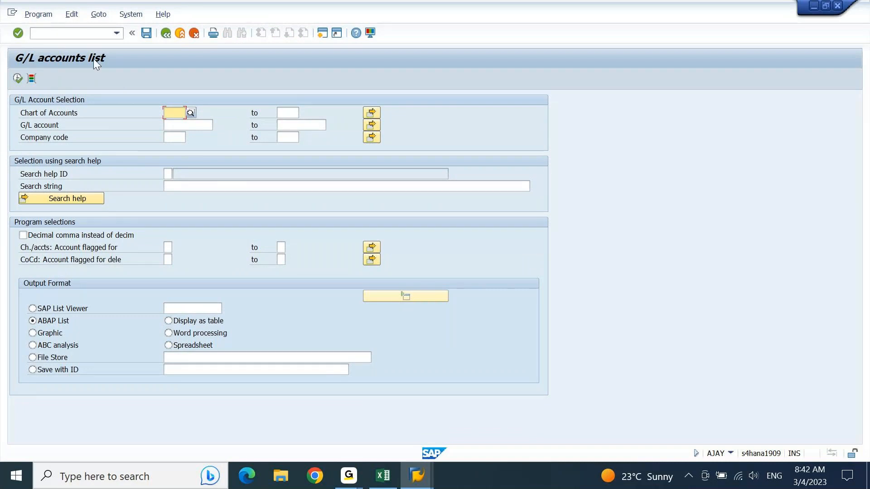
click(179, 124)
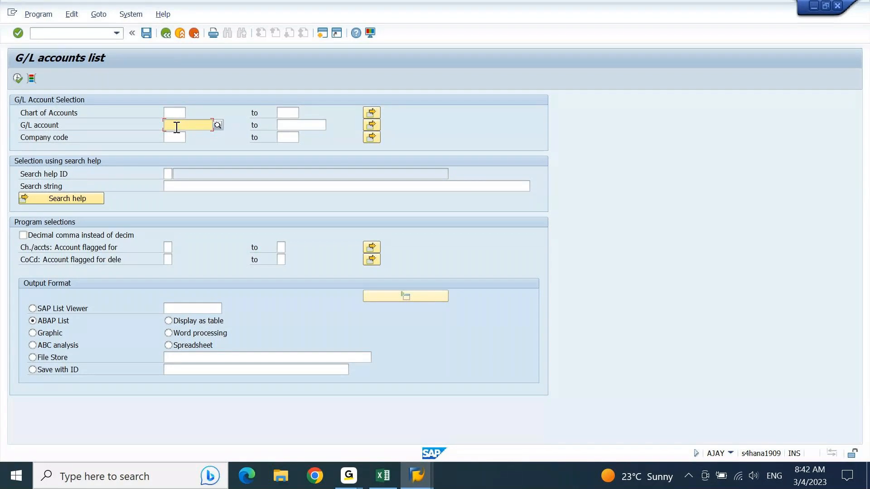
click(173, 137)
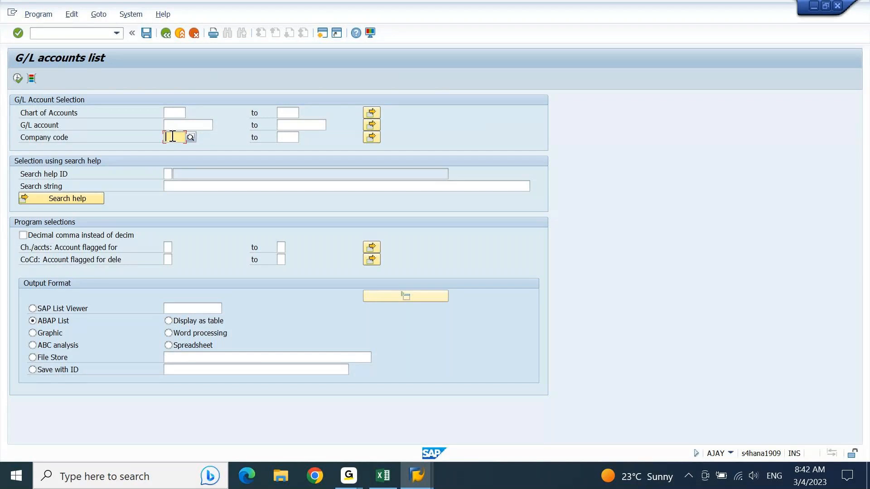
text(a110)
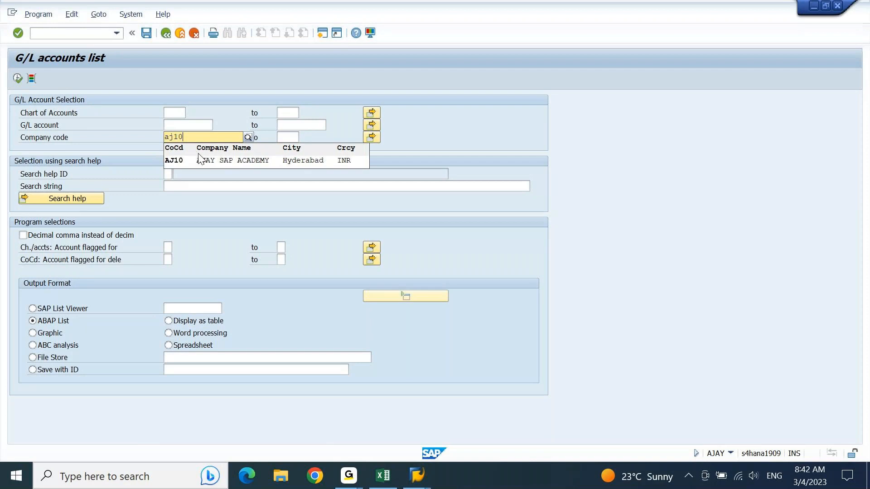
click(200, 160)
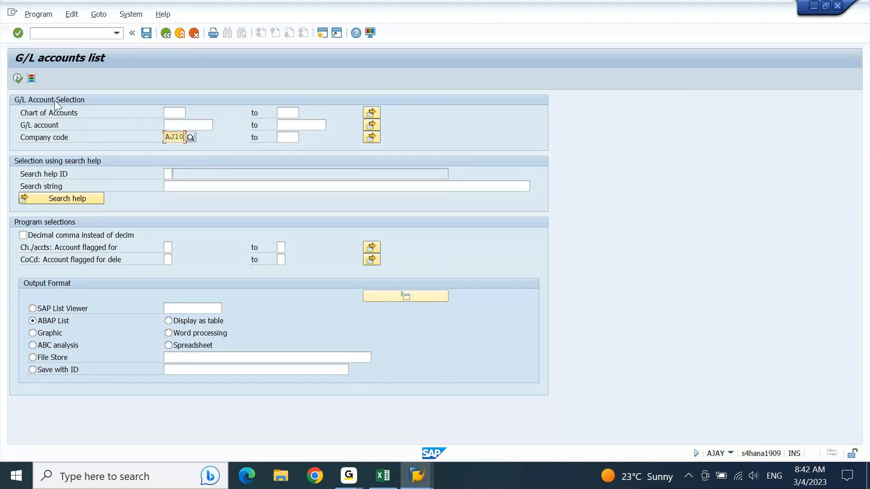
click(19, 78)
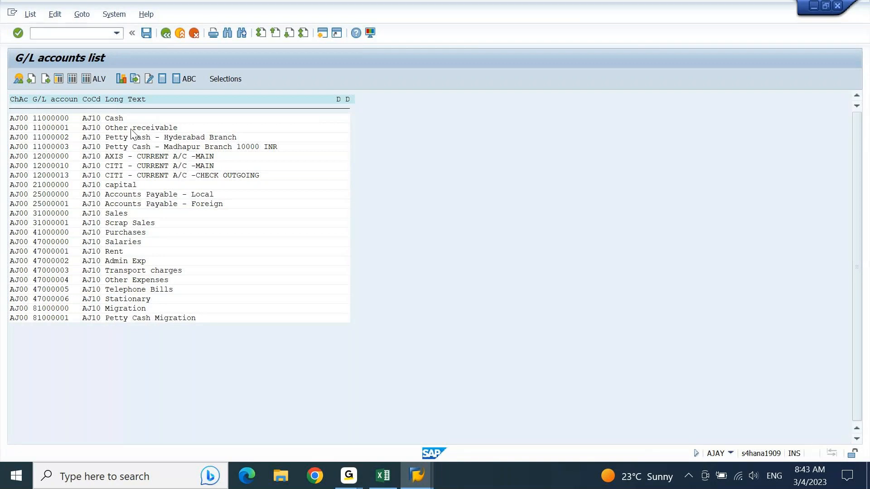
Leave the accounts list and enter transaction FS00 from SAP Easy Access.
key(shift+F3)
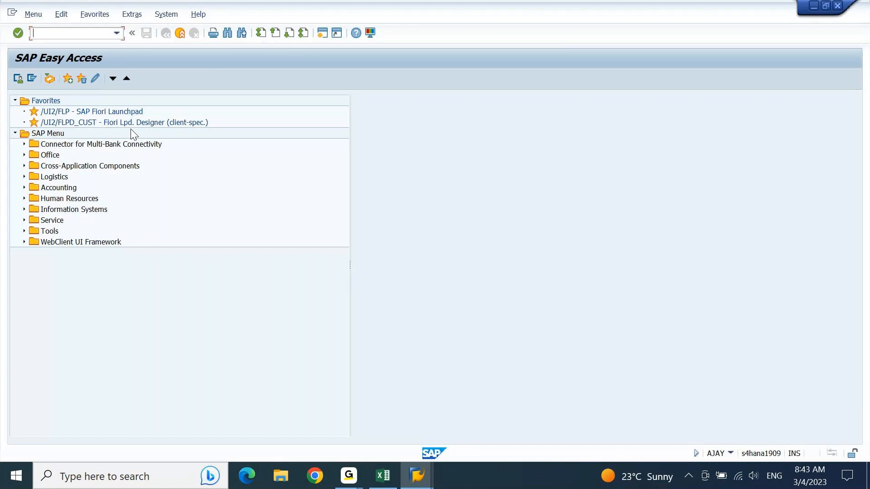
text(FS00)
key(Return)
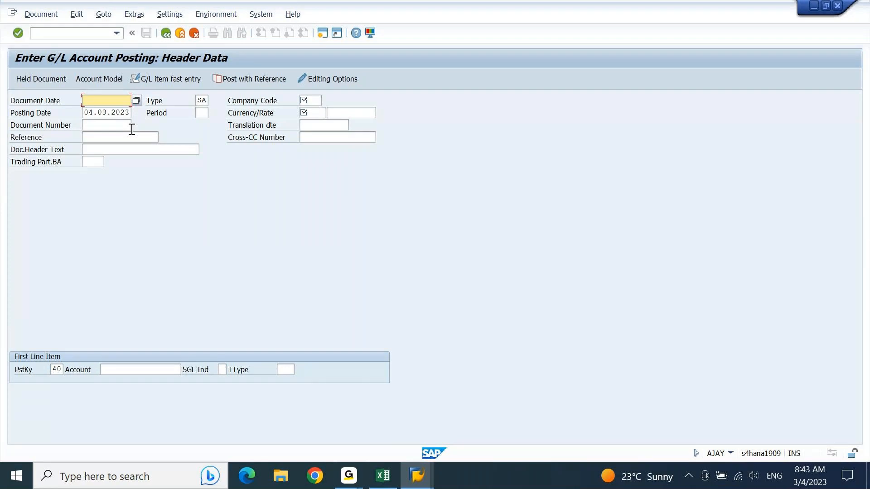
Enter document date 15.02.2023, company code AJ10 and currency INR in the posting header.
click(156, 370)
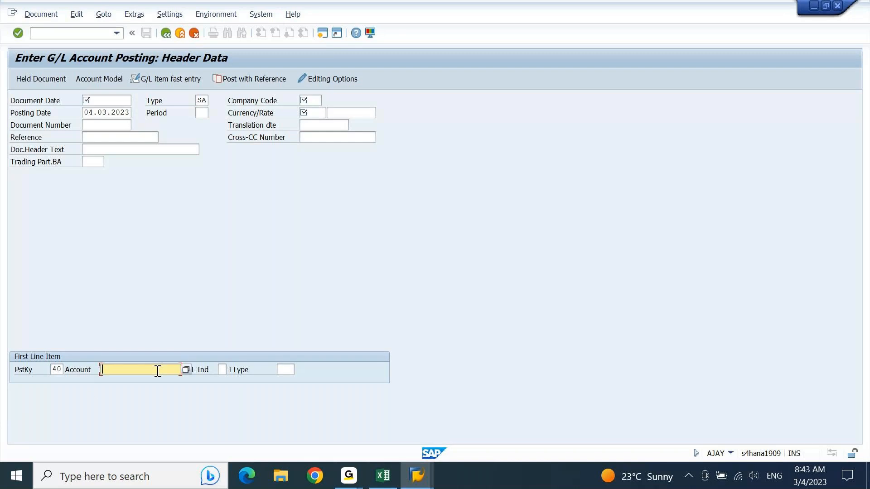
click(115, 103)
text(15.02.2023)
key(Tab)
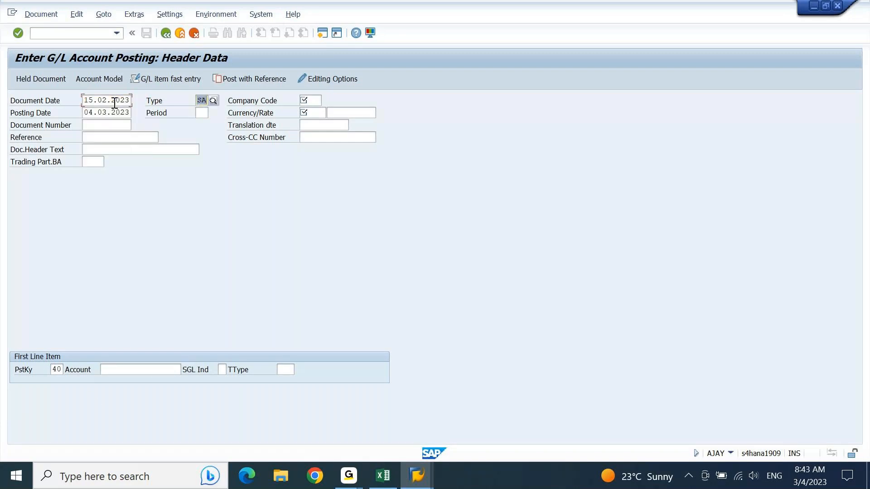
key(Tab)
key(Down)
key(Tab)
key(Down)
key(Tab)
key(Up)
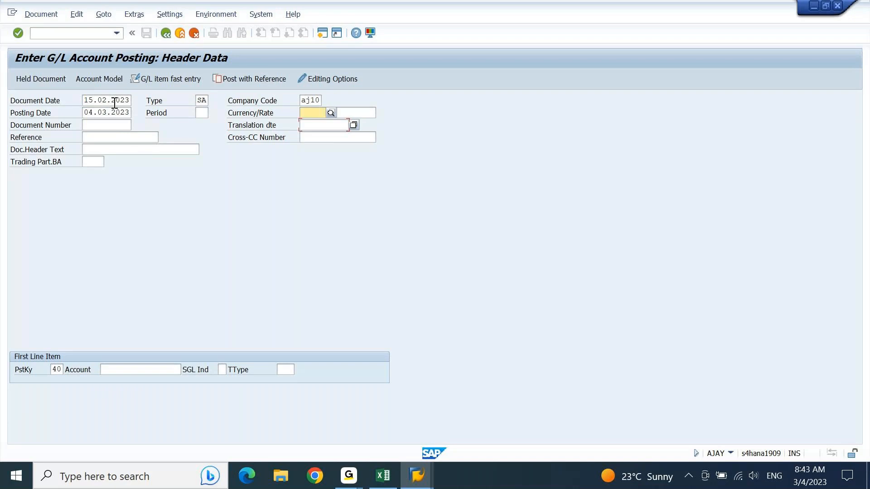
key(Down)
key(Return)
key(Return)
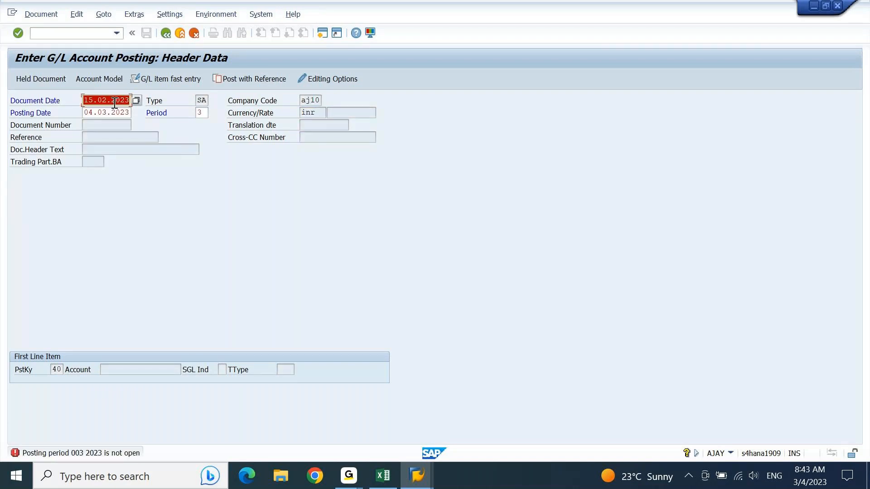
Change the posting date to 04.01.2023 and bring up the G/L account search.
click(115, 108)
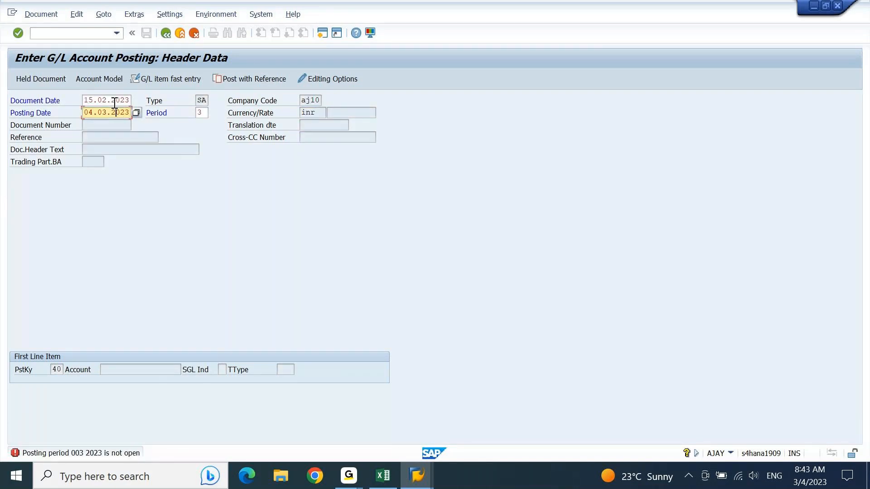
key(shift+Left)
text(1)
key(Return)
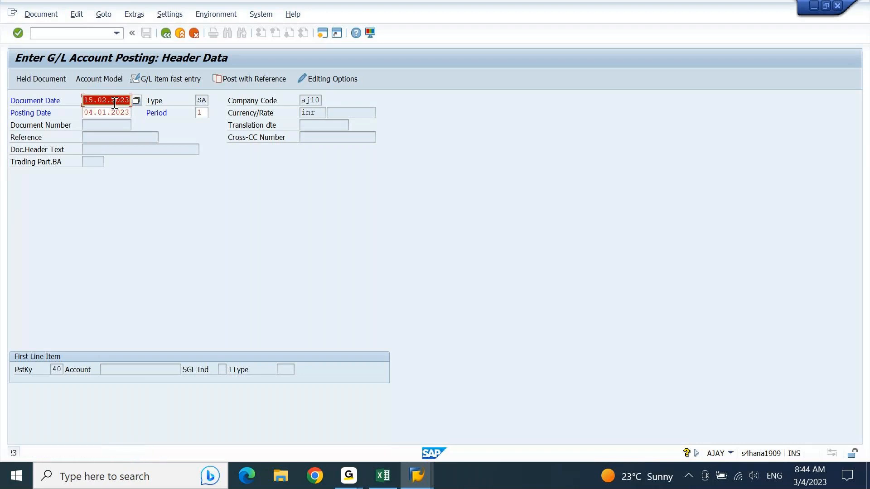
key(Return)
key(Return)
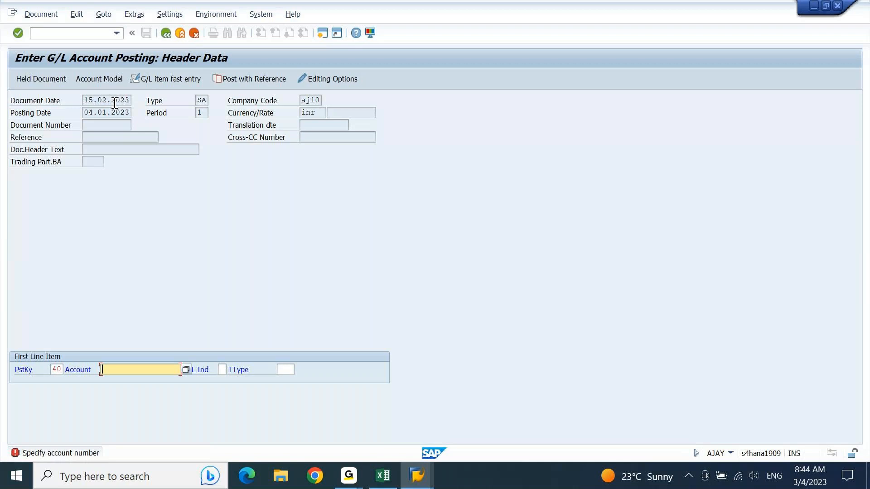
key(F4)
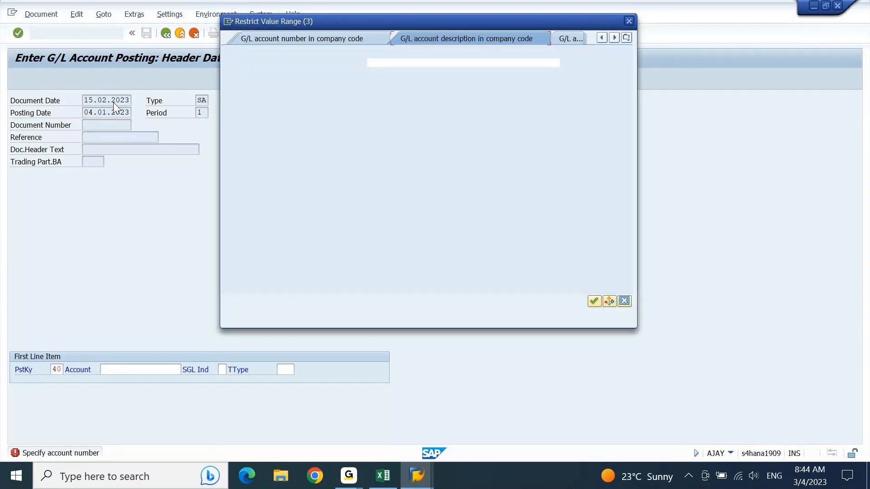
List all 22 G/L accounts of AJ10, then switch to the G/L accounts list window.
key(Return)
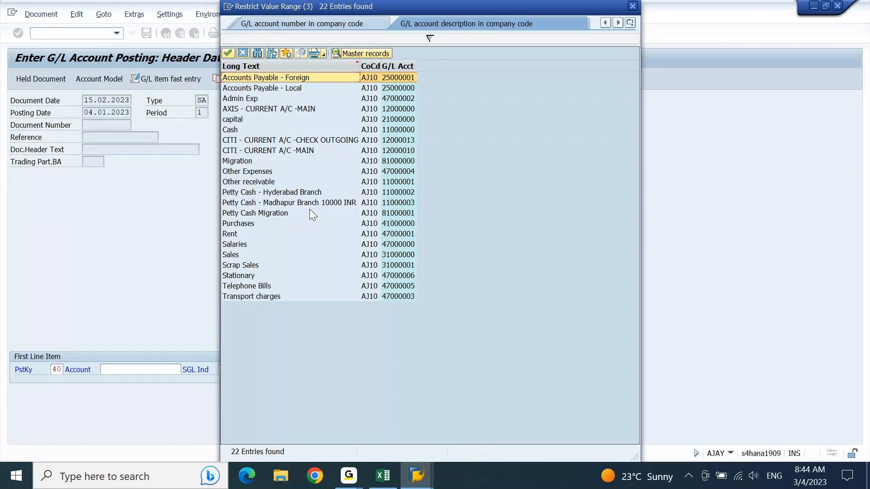
key(alt+Tab)
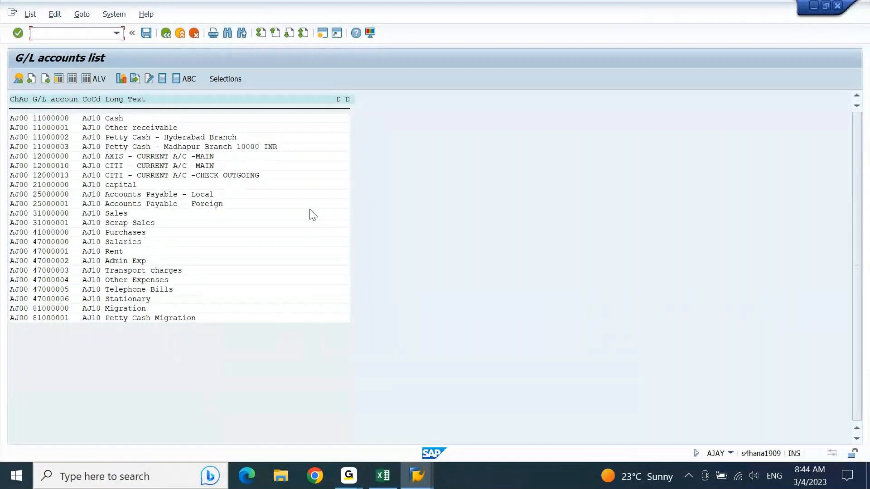
Search the G/L accounts list for 'rent'.
key(ctrl+f)
text(rent)
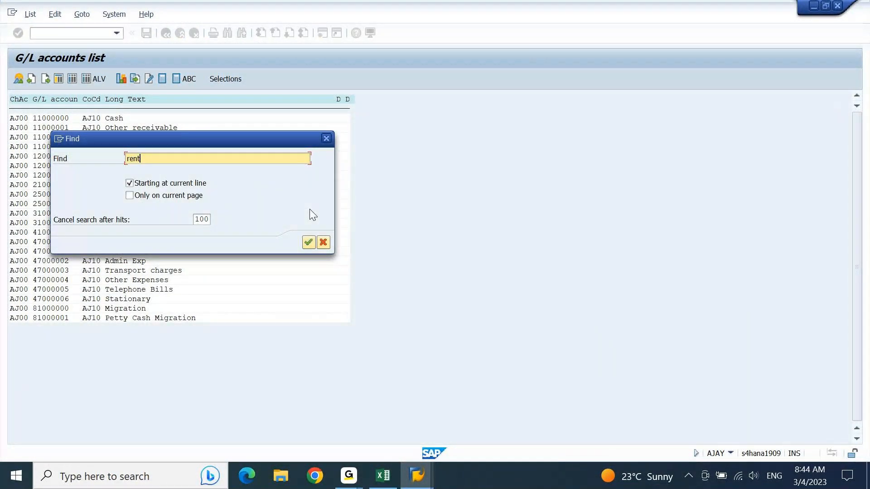
key(Return)
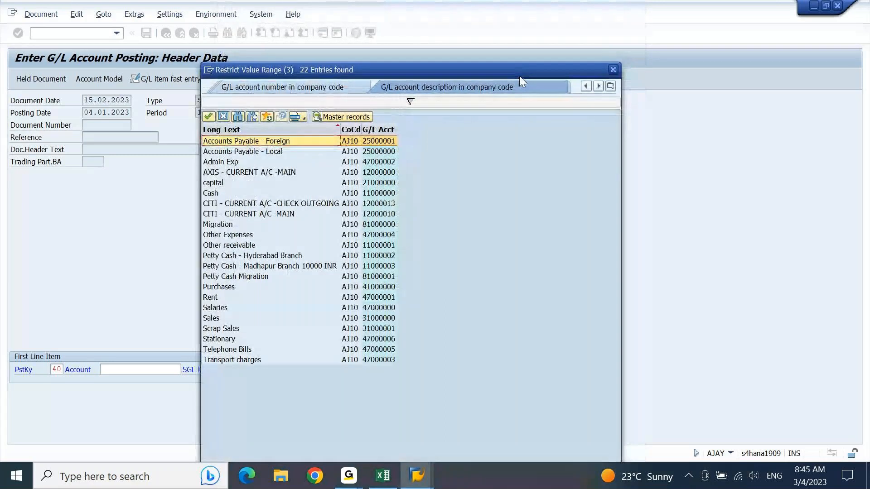
Close the Restrict Value Range popup and switch to the G/L accounts list window.
click(613, 70)
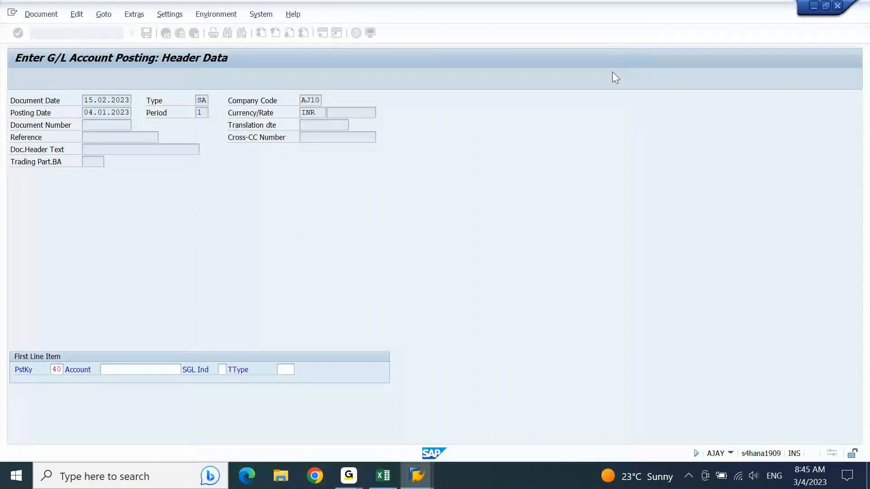
key(alt+Tab)
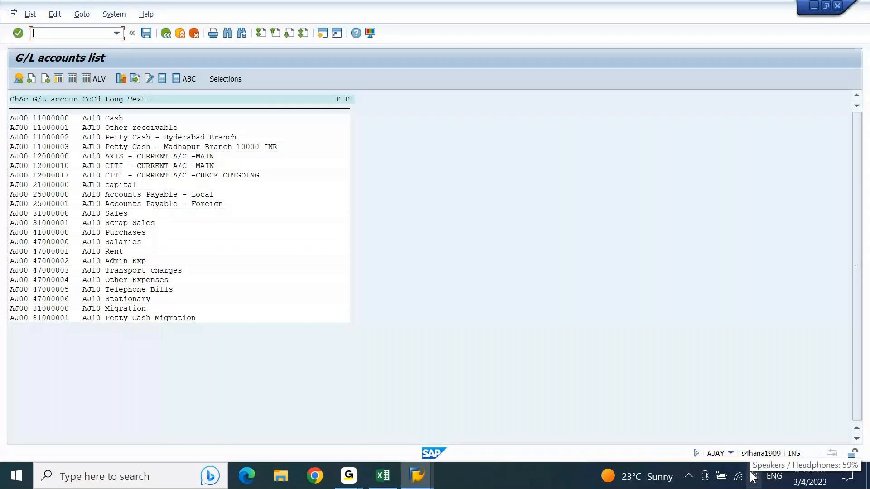
click(731, 453)
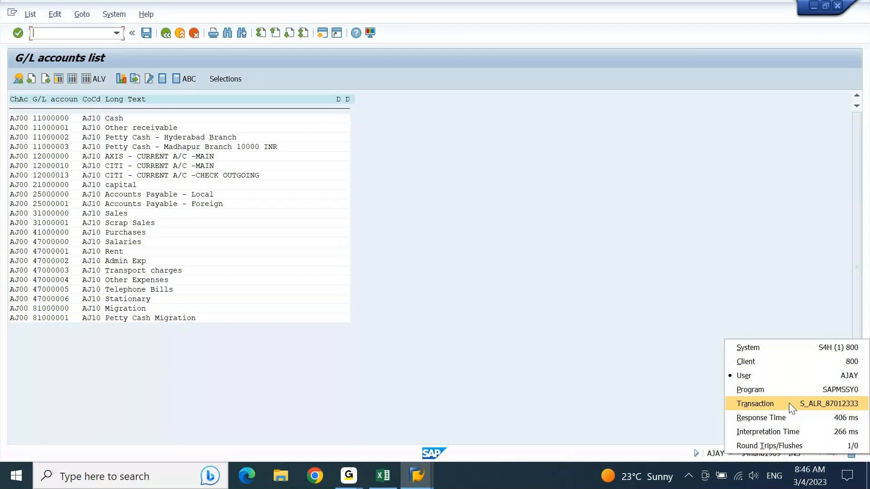
click(604, 357)
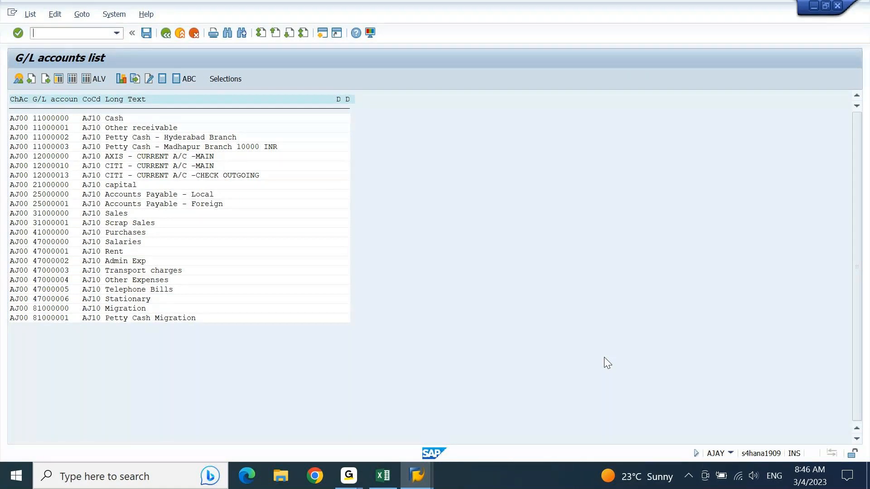
key(alt+Tab)
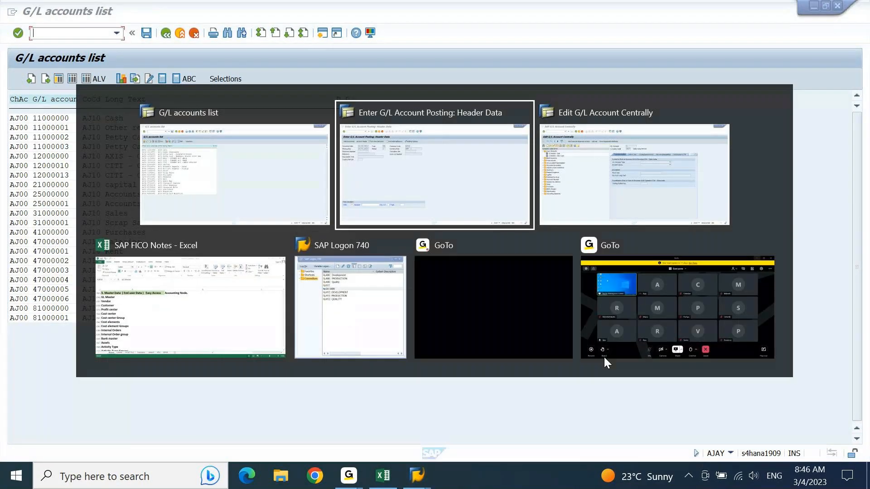
Enter 'Authorization -> Role' in cell B2957 beside Vendor in SAP FICO Notes.
key(alt+Tab)
key(alt+Tab)
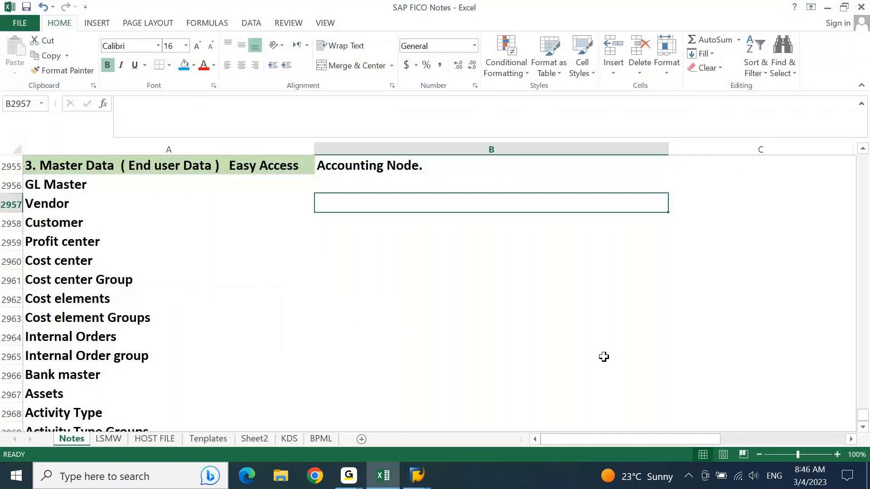
text(A)
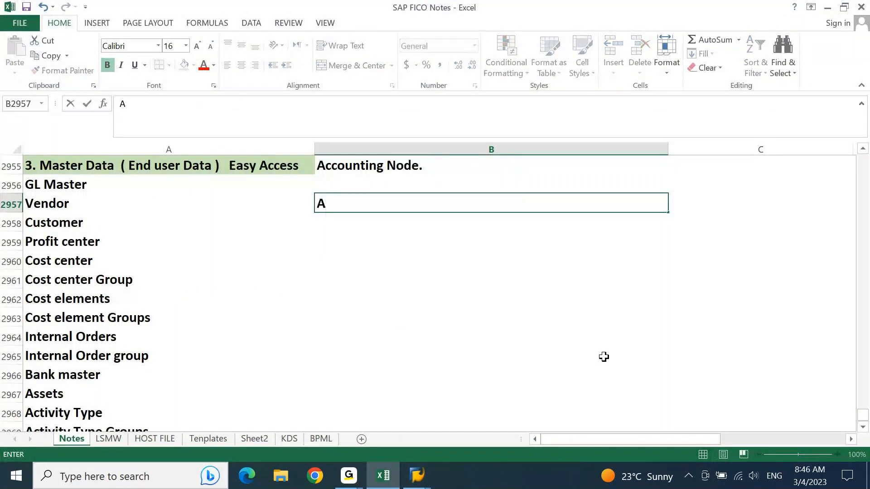
text(uthoriza)
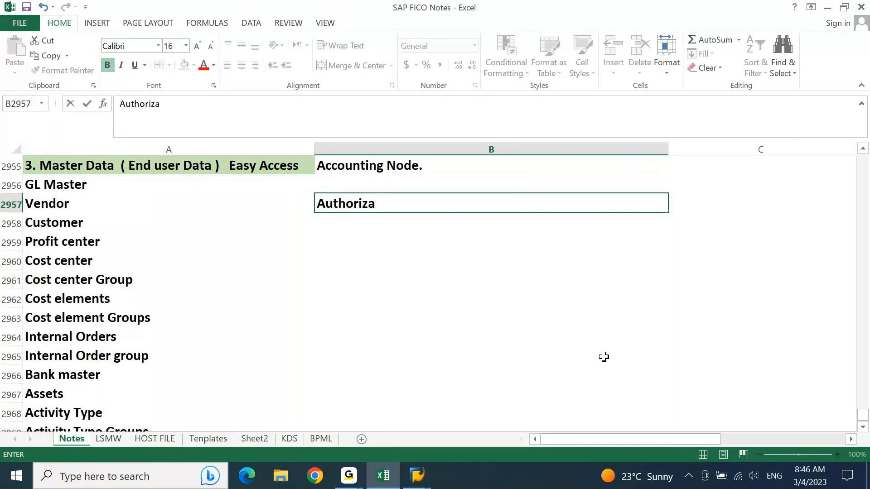
text(tion)
key(Return)
key(Down)
key(Down)
key(Up)
key(Up)
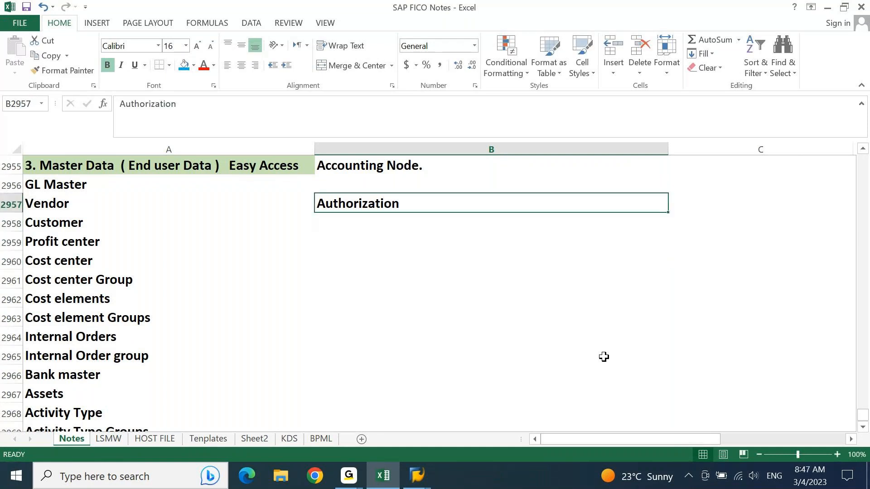
key(F2)
text(-> Role)
key(Return)
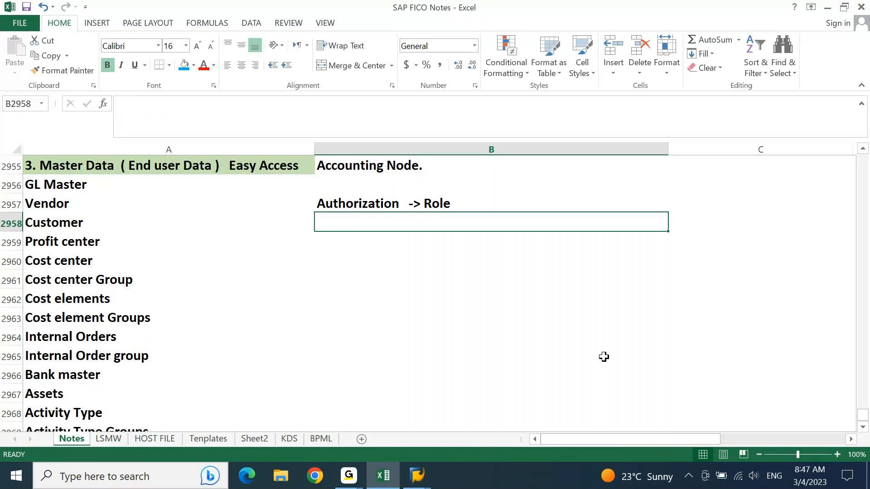
key(alt+Tab)
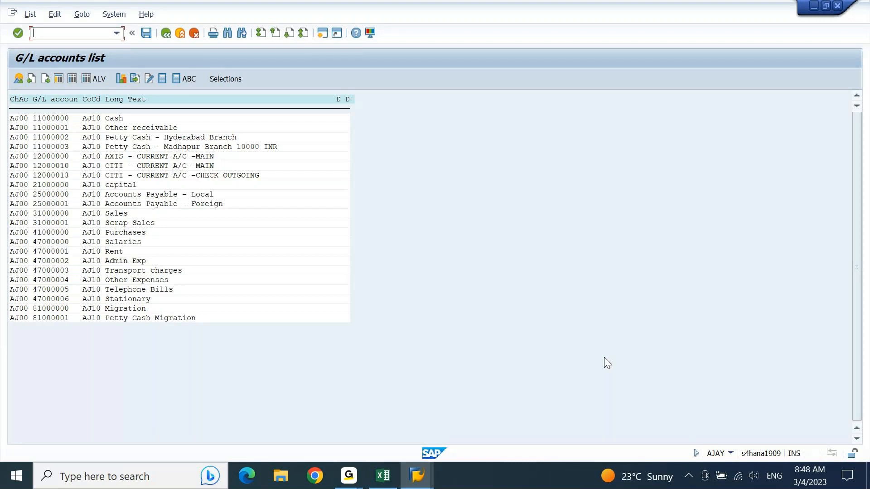
Select cell A2958 in the Excel notes, then back out of the G/L accounts list to Easy Access.
key(alt+Tab)
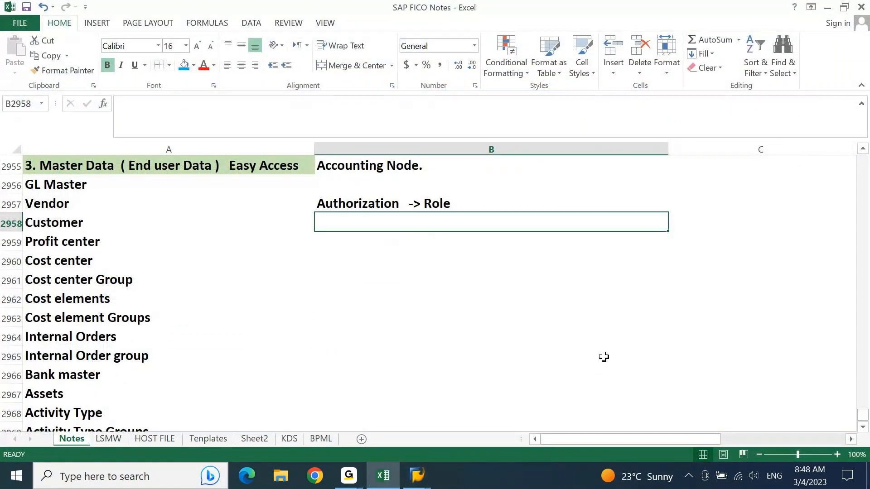
key(Left)
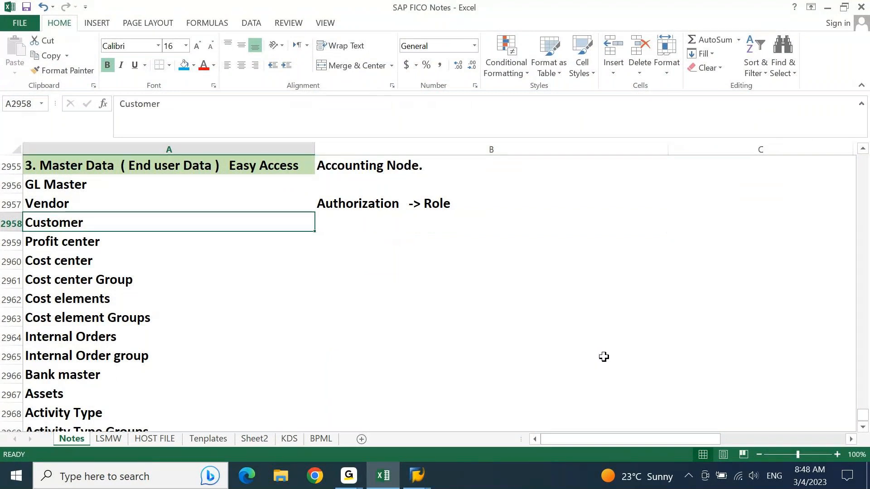
key(alt+Tab)
key(F3)
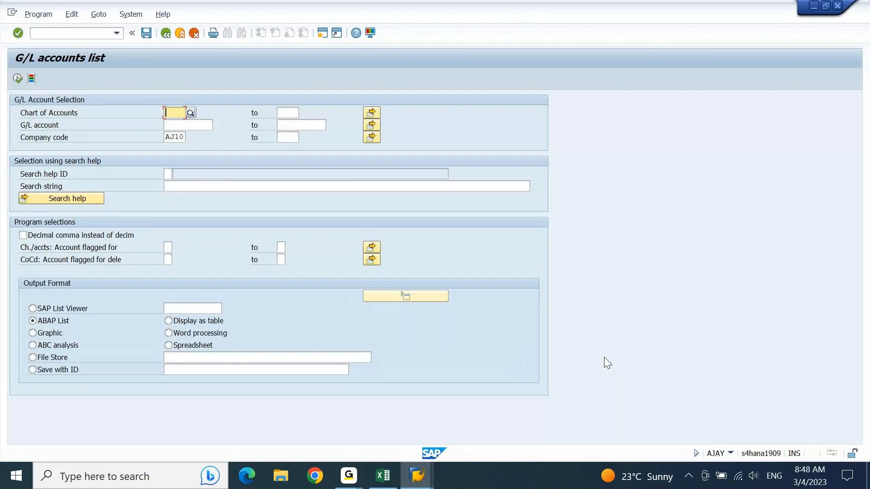
key(F3)
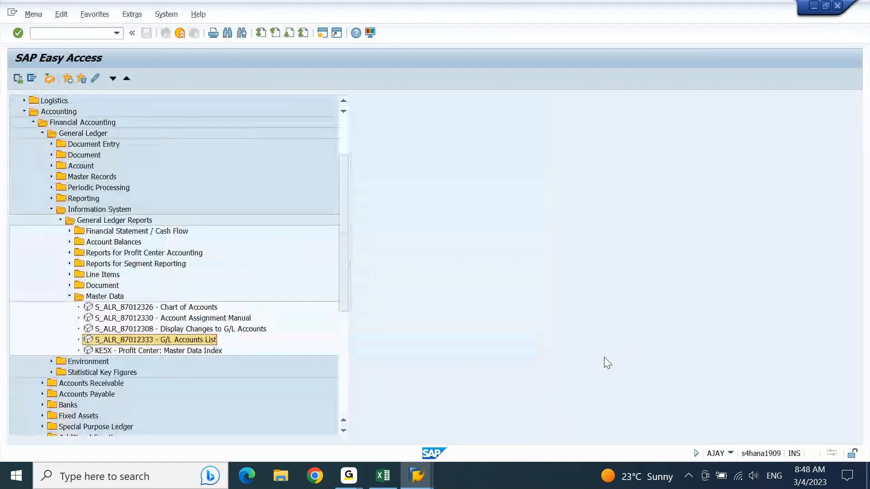
Run KE5X for controlling area AJ00, listing profit centers AJ1001–AJ1009, then go back to Easy Access.
key(Return)
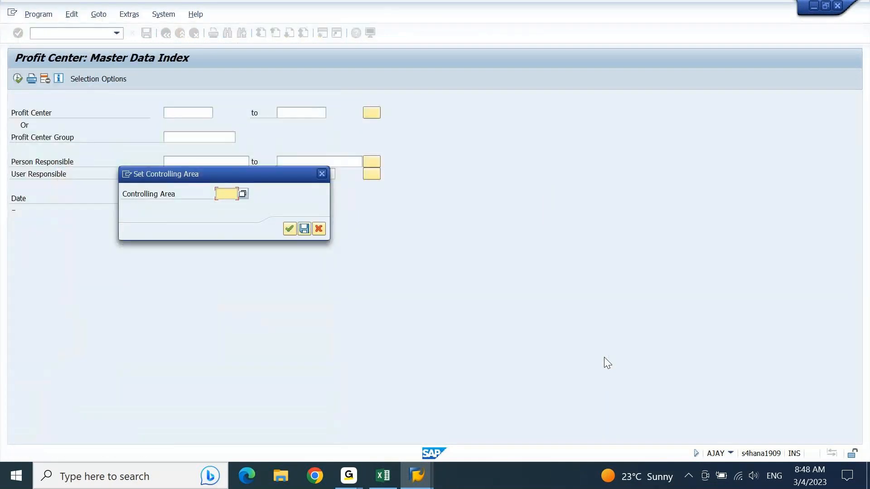
text(a100)
key(Return)
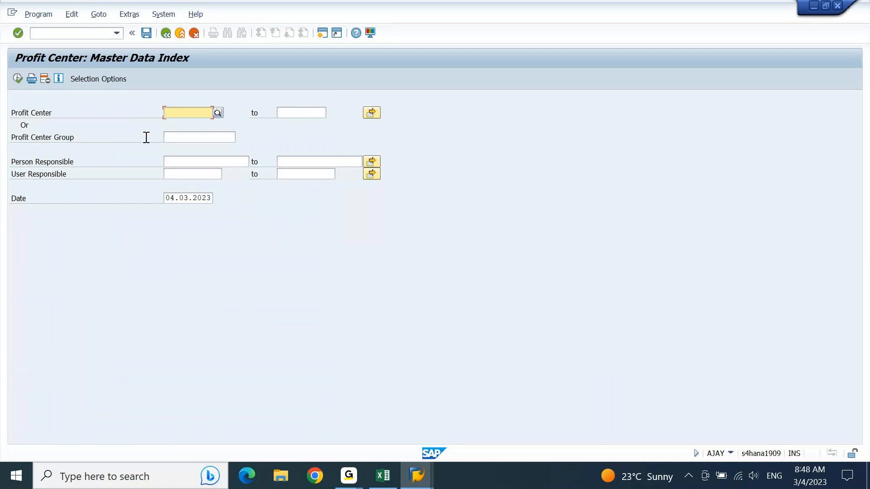
click(16, 78)
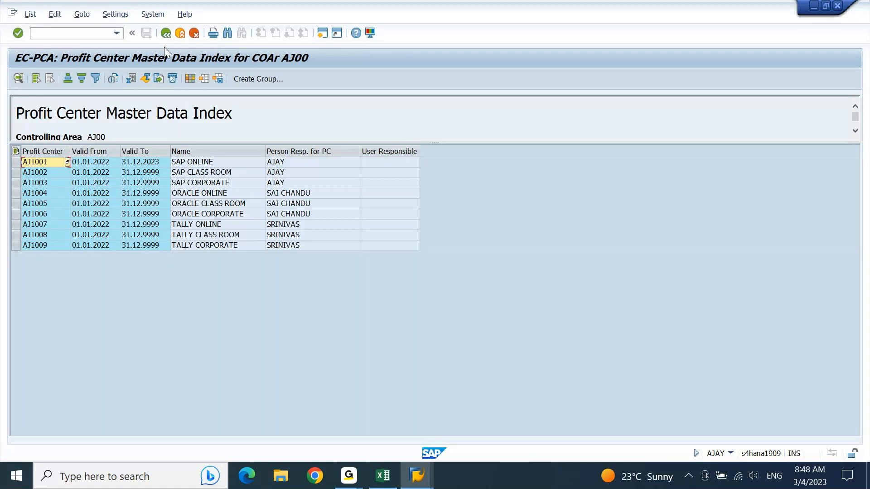
click(166, 33)
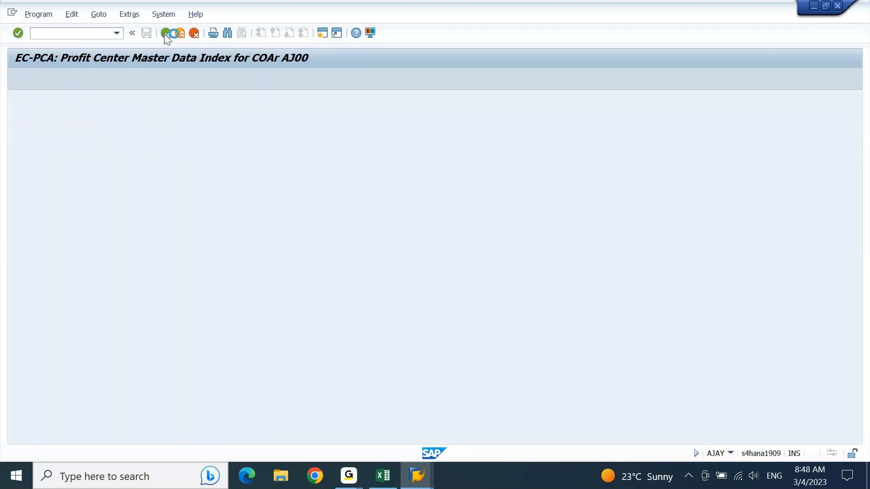
click(166, 33)
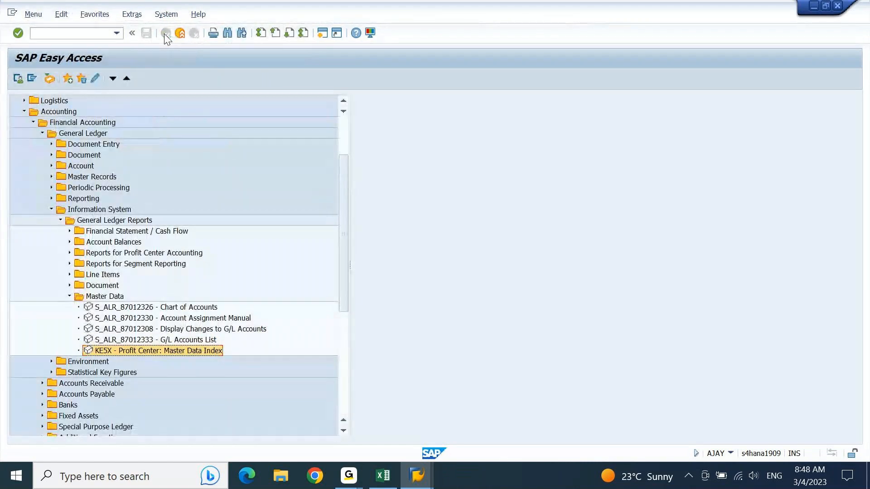
Paste the KE5X - Profit Center: Master Data Index entry into B2959 beside Profit center.
key(alt+Tab)
key(Down)
key(Right)
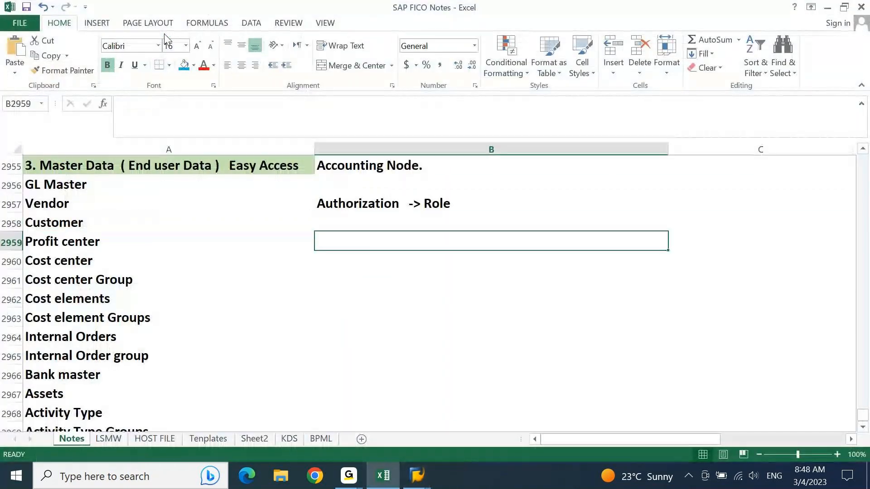
text(KE5X - Profit Center: Master Data Index)
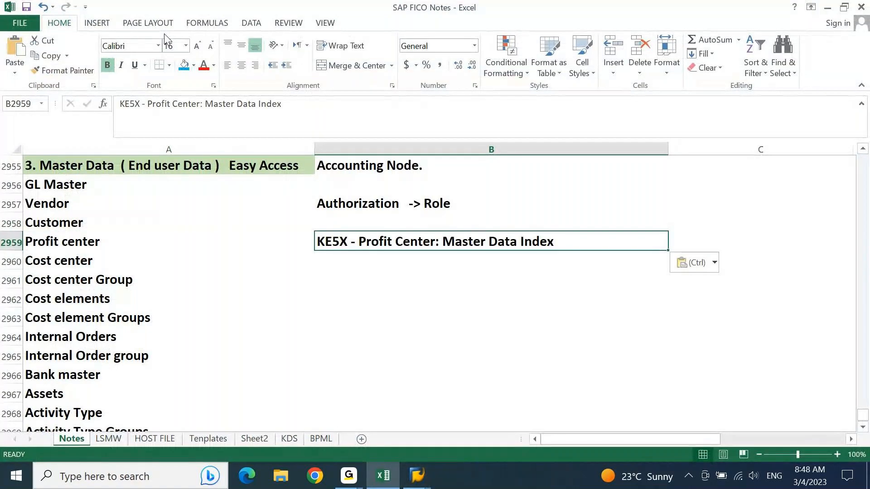
Copy S_ALR_87012333 - G/L Accounts List from SAP and paste it into B2956 beside GL Master.
key(alt+Tab)
key(Up)
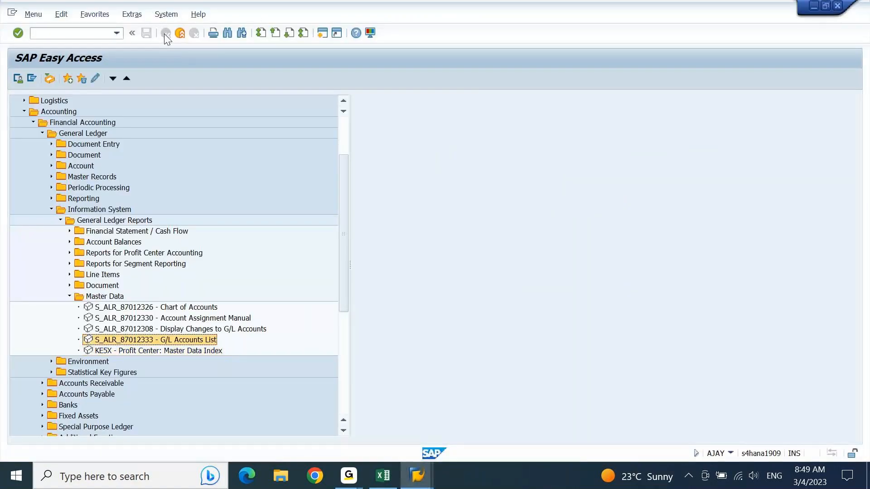
key(ctrl+c)
key(alt+Tab)
key(Up)
key(Up)
key(Up)
key(ctrl+v)
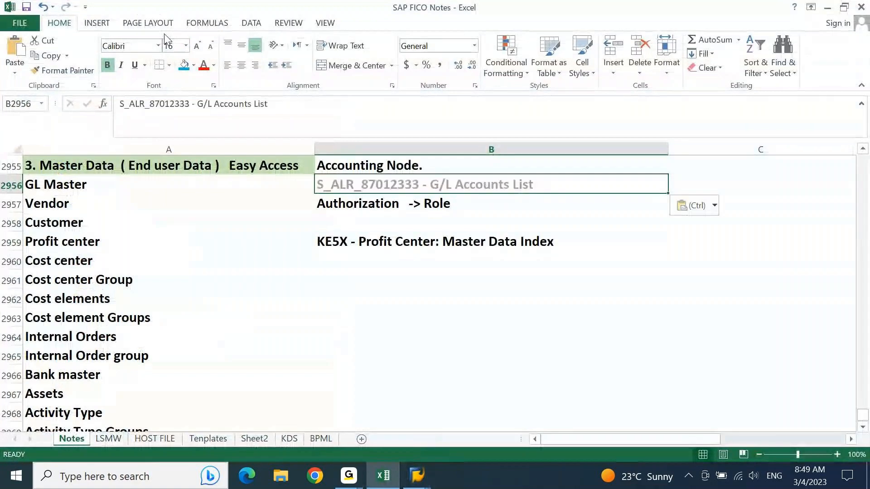
key(alt+Tab)
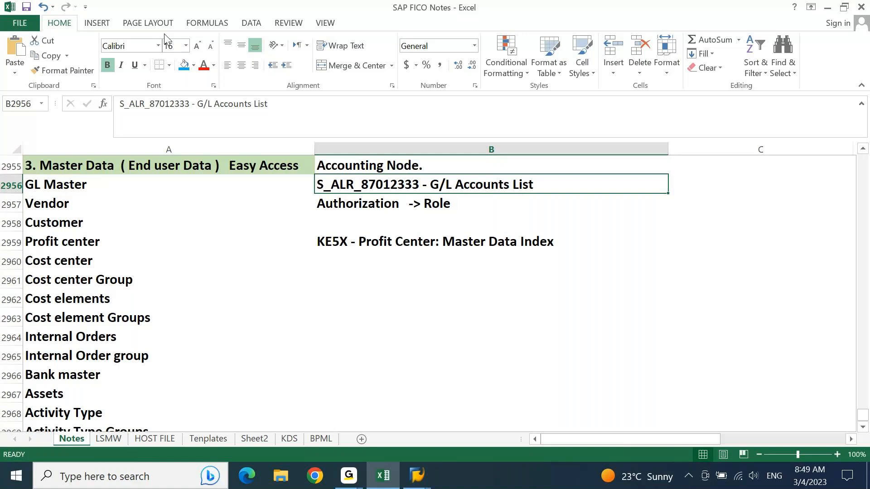
key(Down)
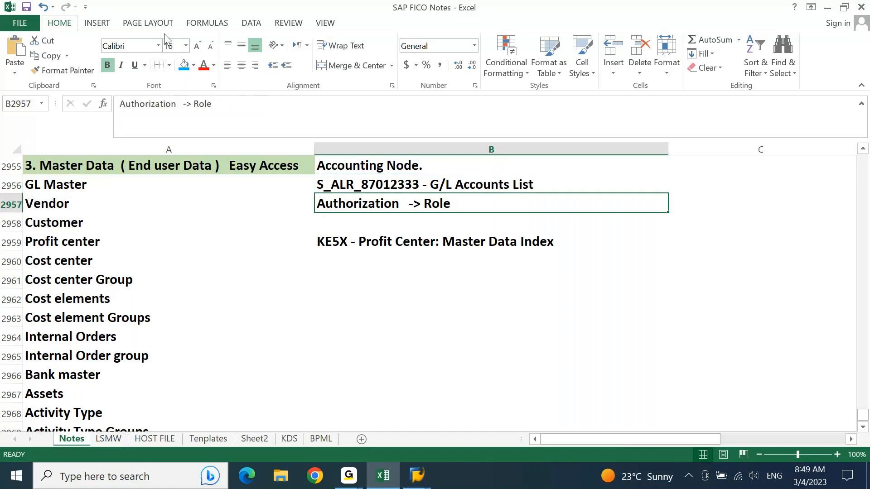
key(alt+Tab)
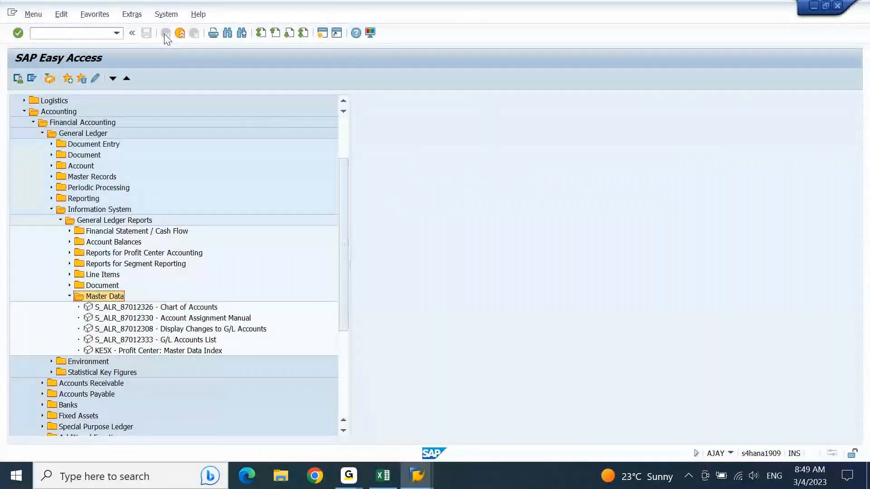
Collapse the General Ledger reports and expand Accounts Receivable down to its Information System.
key(Left)
key(Up)
key(Up)
key(Up)
key(Up)
key(Up)
key(Up)
key(Up)
key(Left)
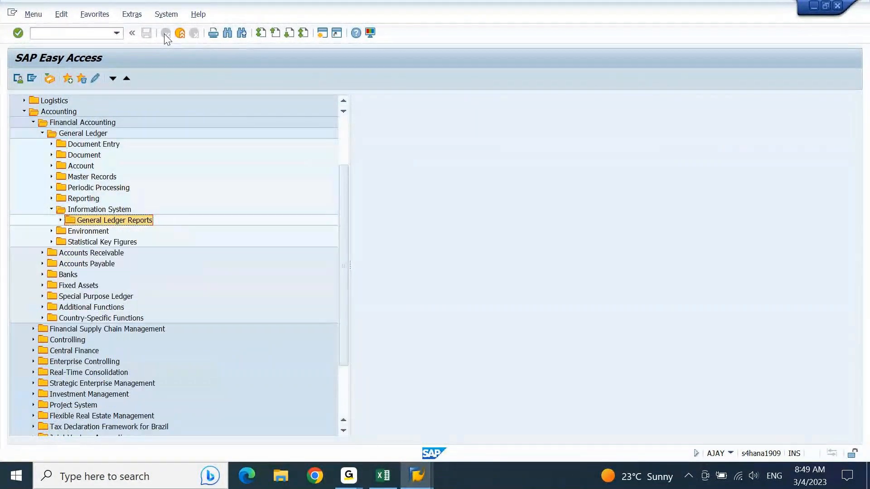
key(Up)
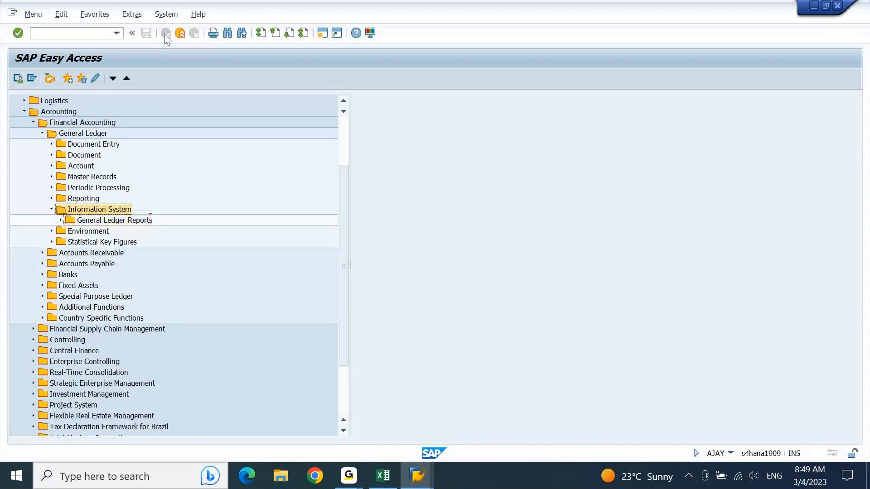
key(Left)
key(Left)
key(Left)
key(Down)
key(Right)
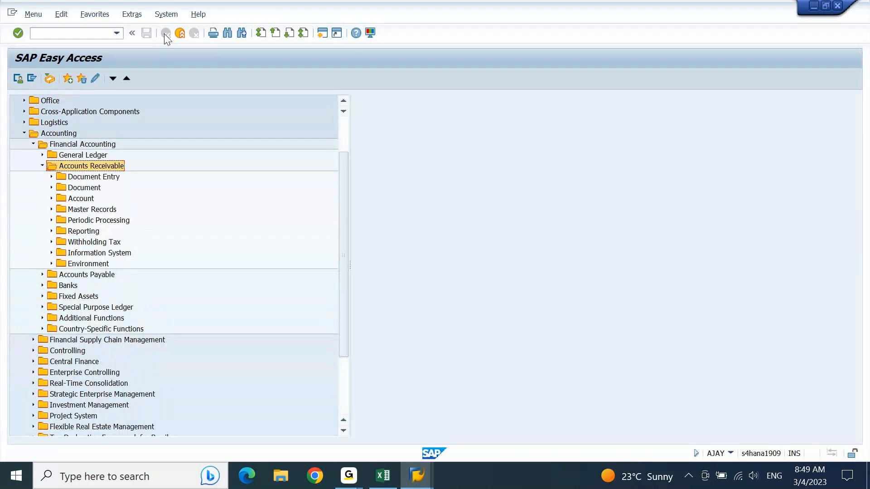
key(Down)
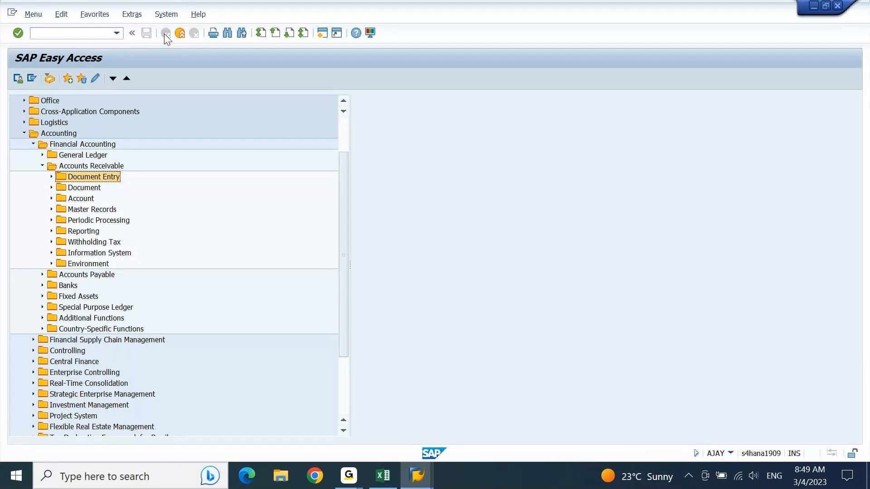
key(Down)
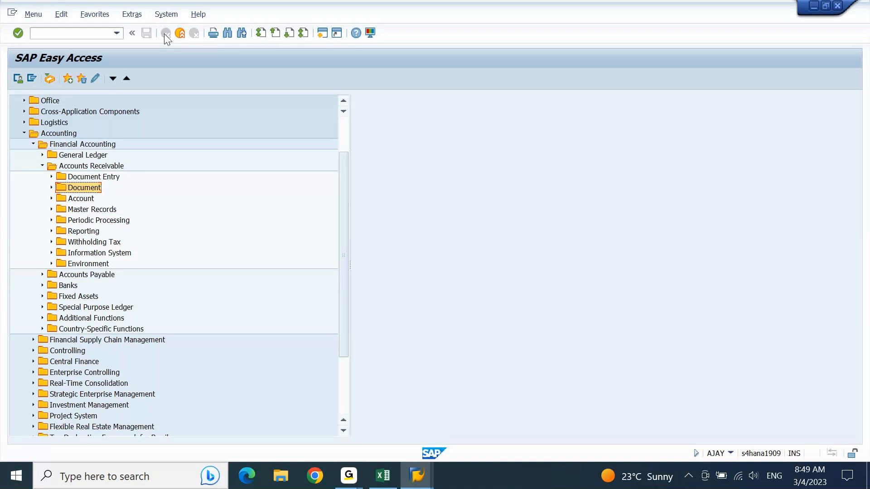
key(Down)
key(Down)
key(Down)
key(Down)
key(Down)
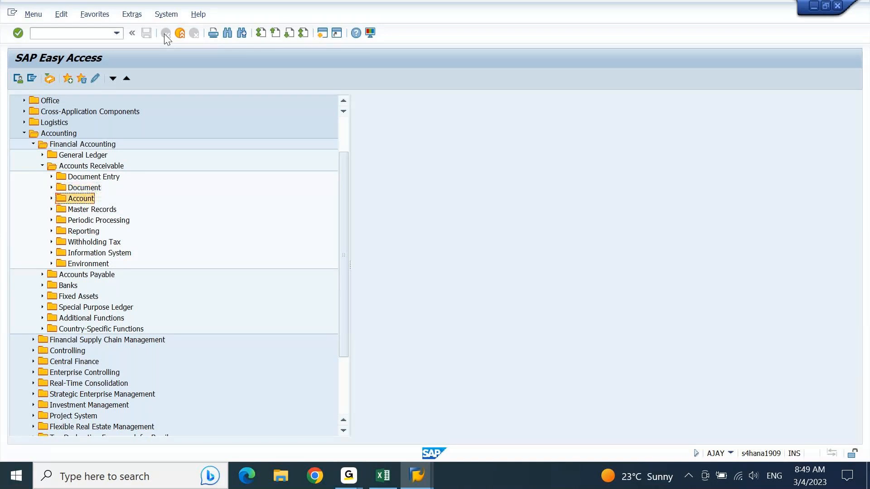
key(Up)
key(Up)
key(Down)
key(Down)
key(Down)
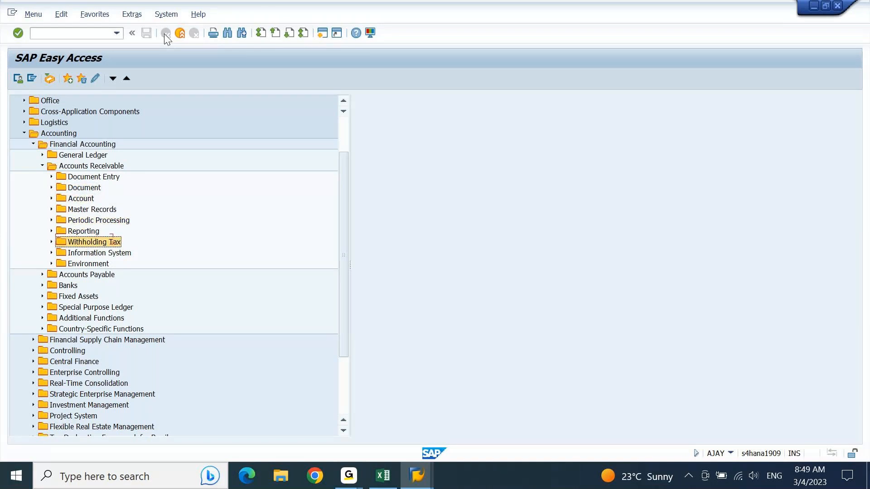
Expand Information System > Reports > Master Data and launch S_ALR_87012179 Customer List.
key(Right)
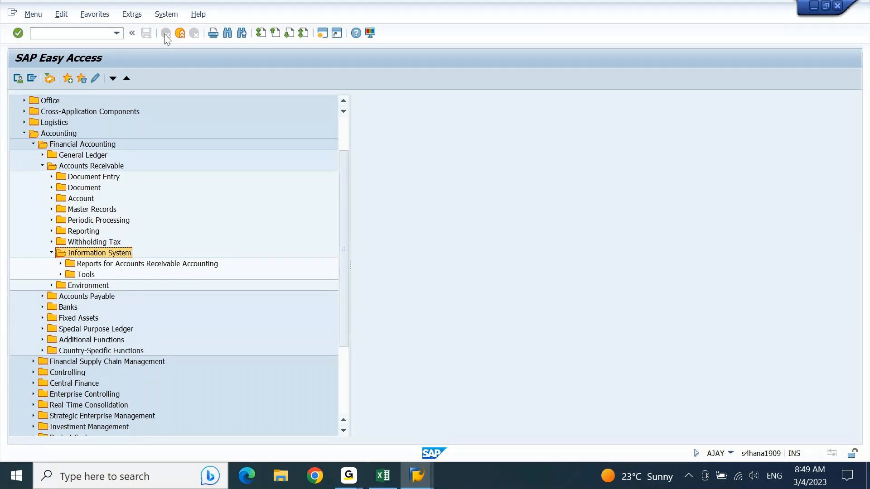
key(Down)
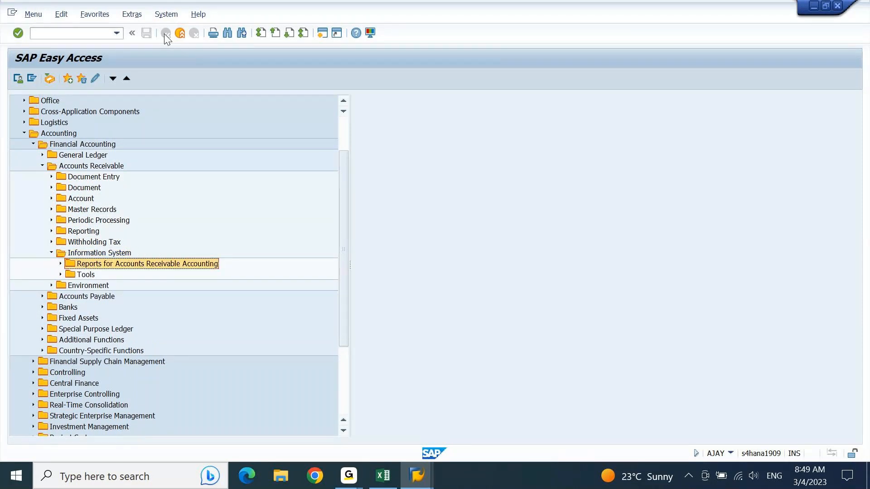
key(Right)
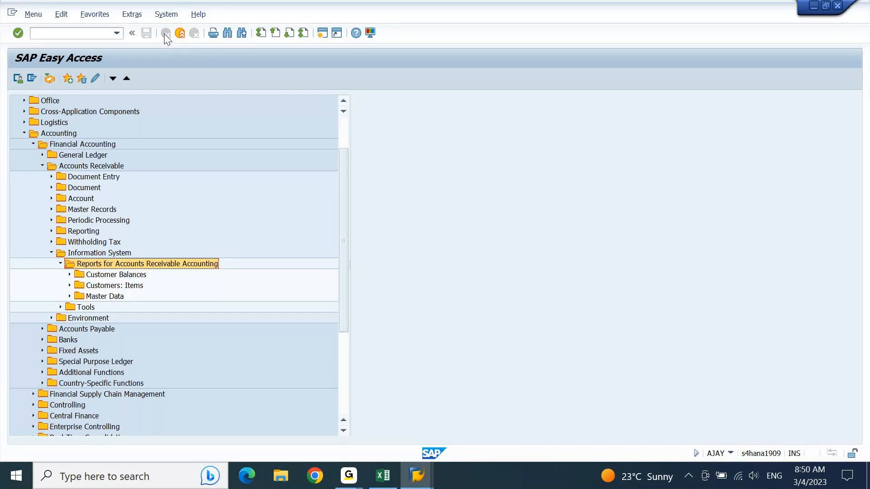
key(Down)
key(Down)
key(Down)
key(Down)
key(Up)
key(Right)
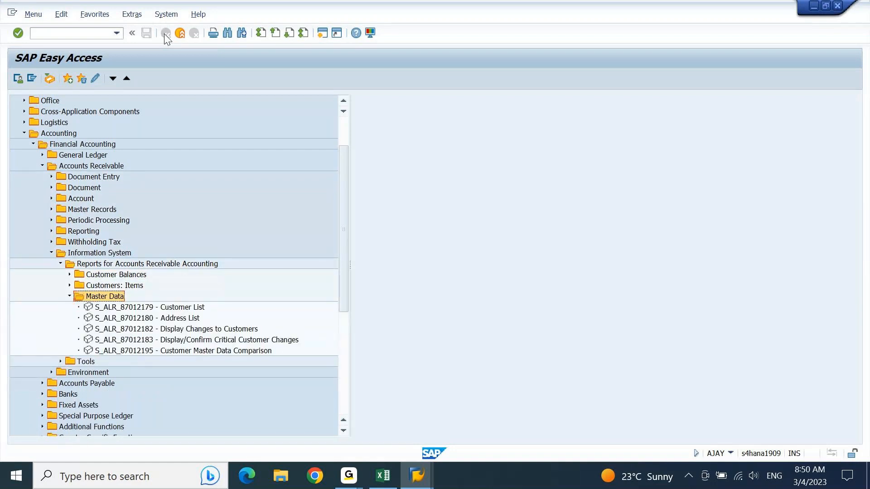
key(Down)
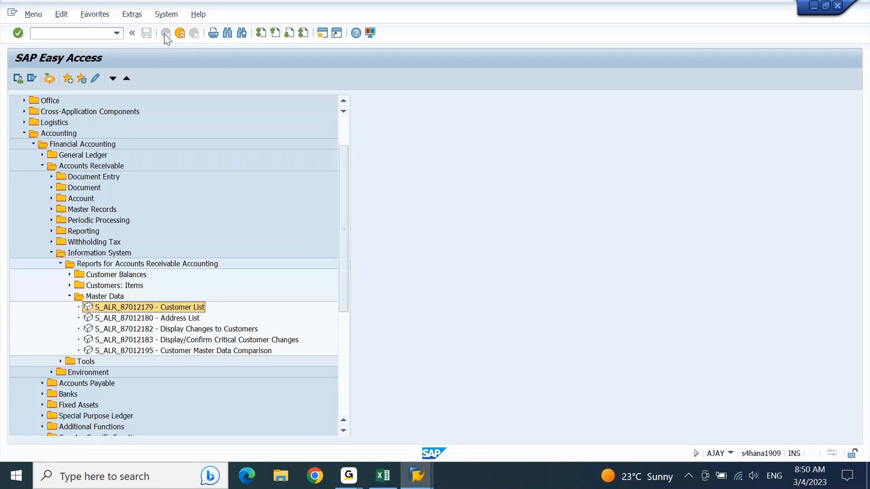
key(Return)
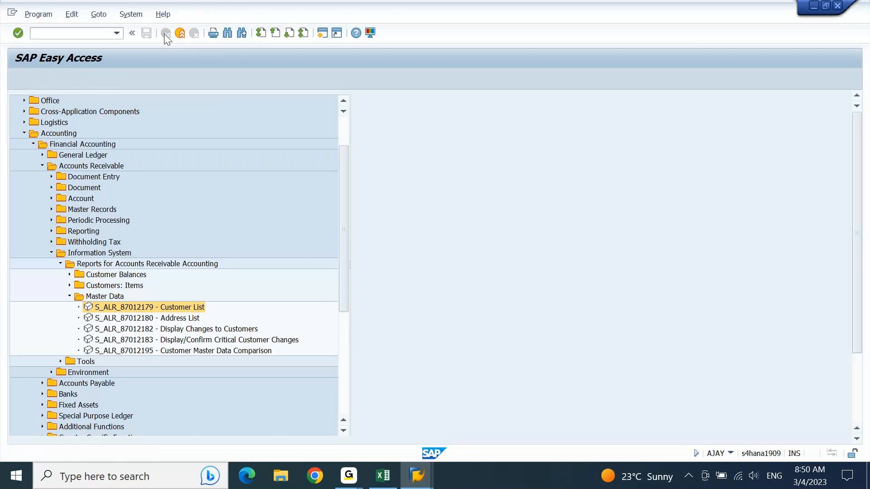
Run the Customer List for company code AJ10, dismiss the No list generated message, and go back.
key(Tab)
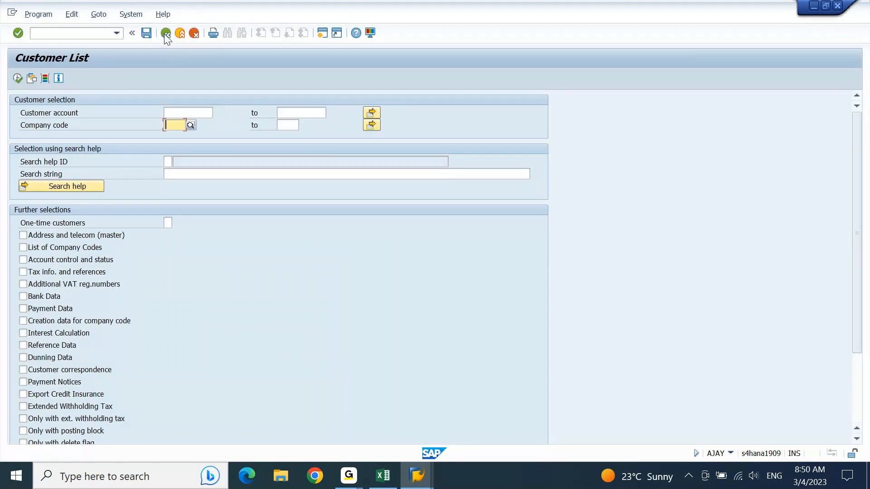
text(aj0)
key(BackSpace)
key(Return)
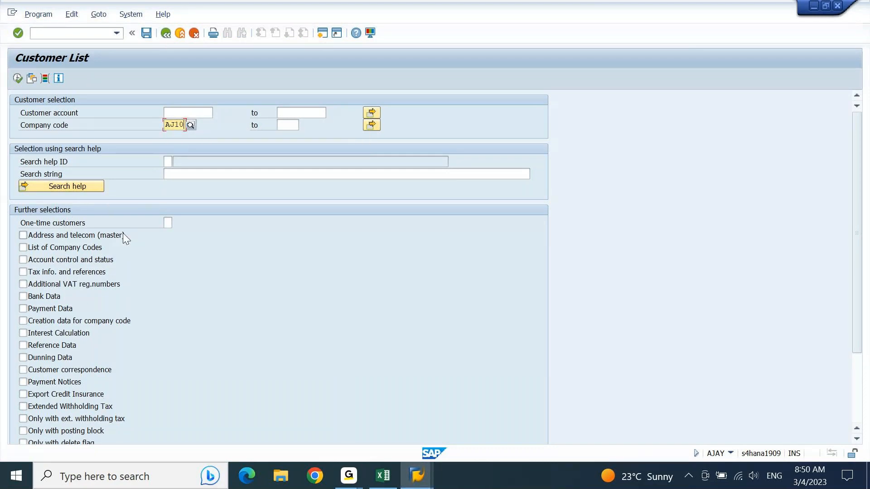
click(17, 82)
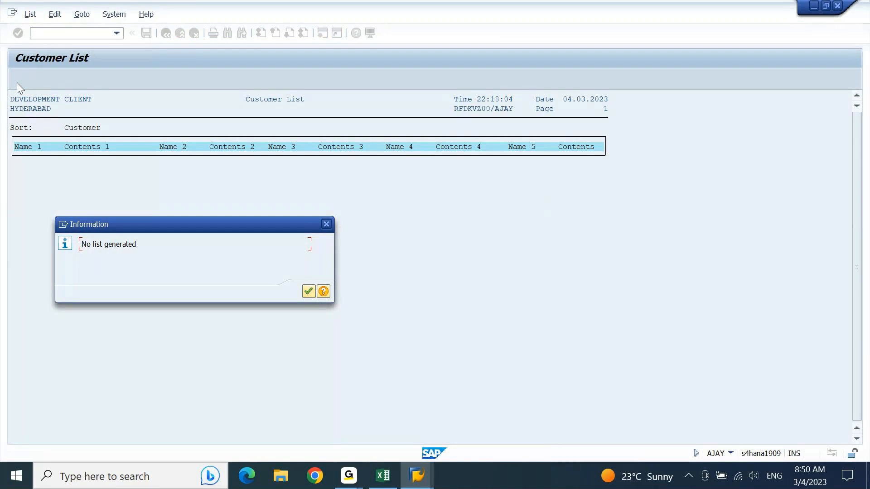
key(Return)
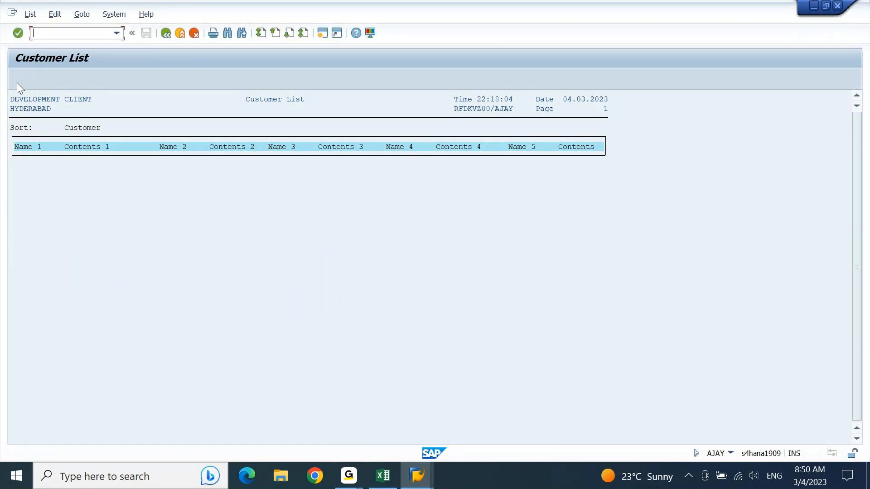
click(166, 33)
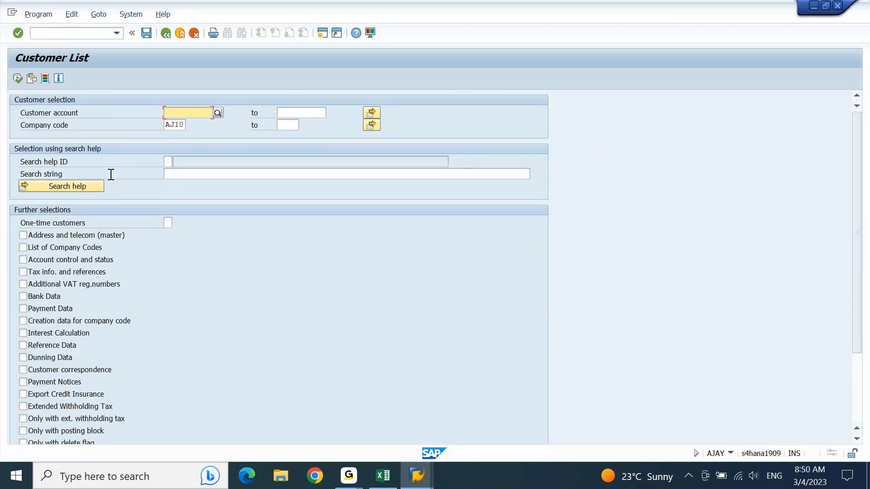
Try the customer number search help by company code, close it, and leave the Customer List report.
key(Down)
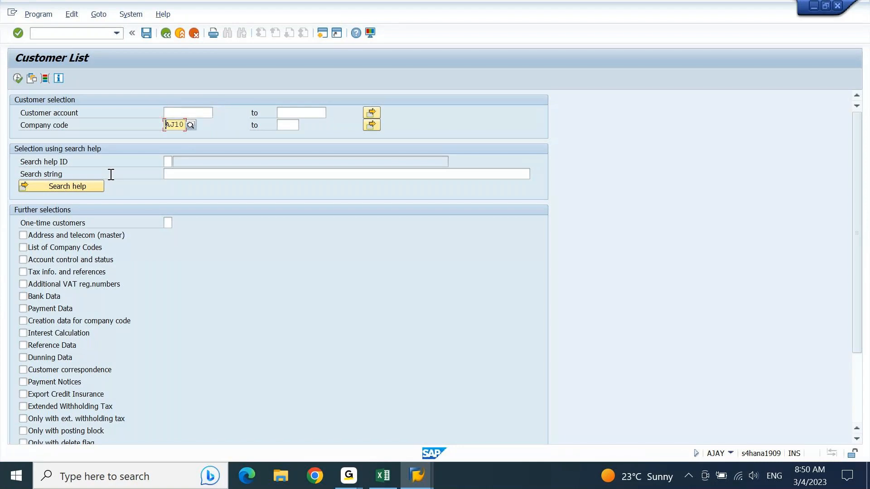
key(Up)
key(F8)
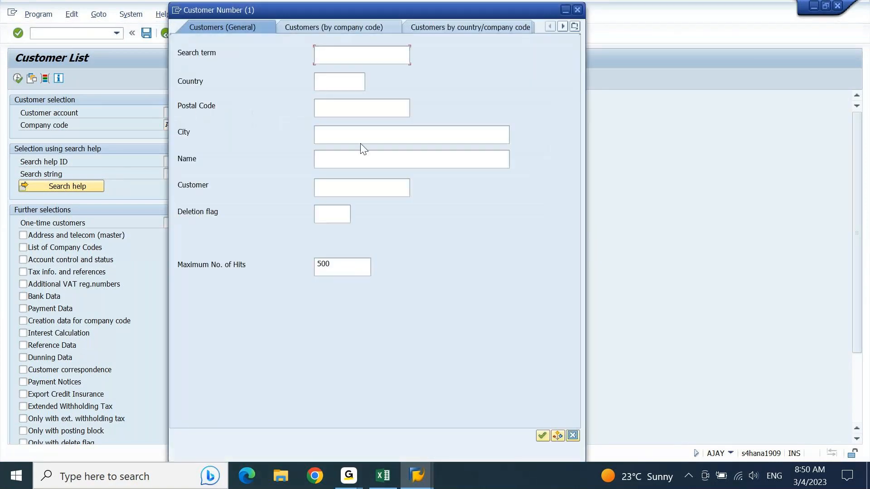
click(355, 27)
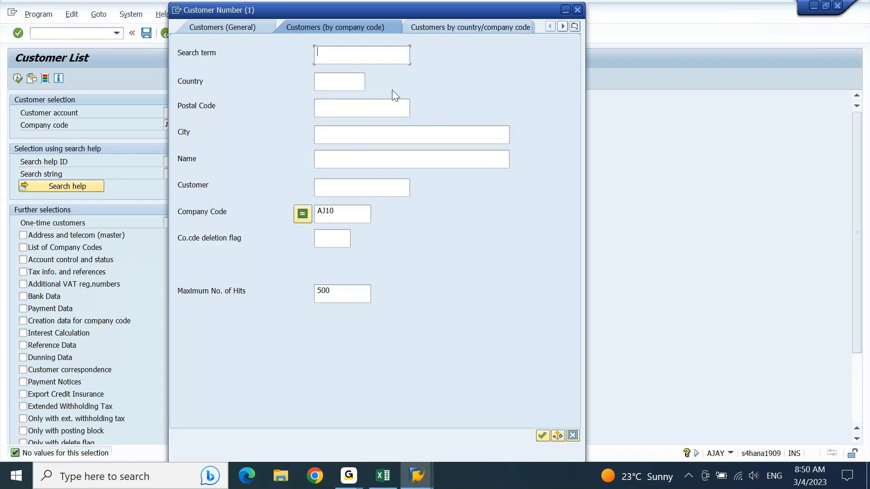
click(577, 10)
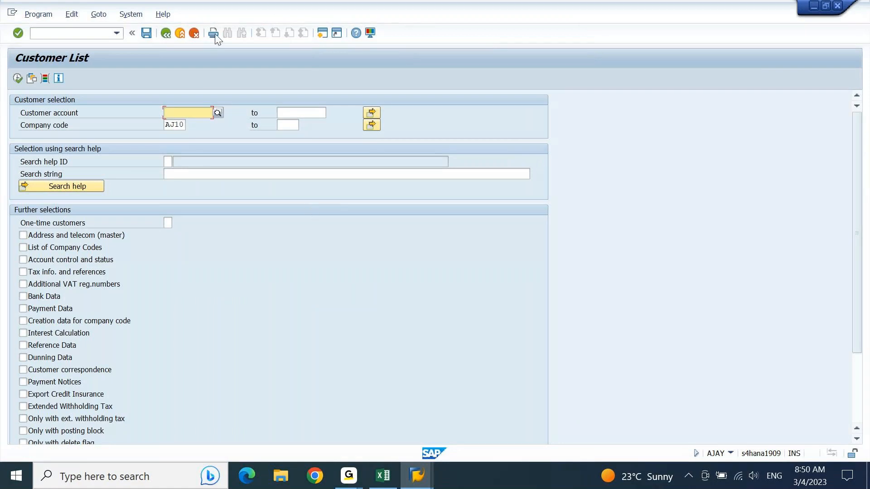
click(164, 33)
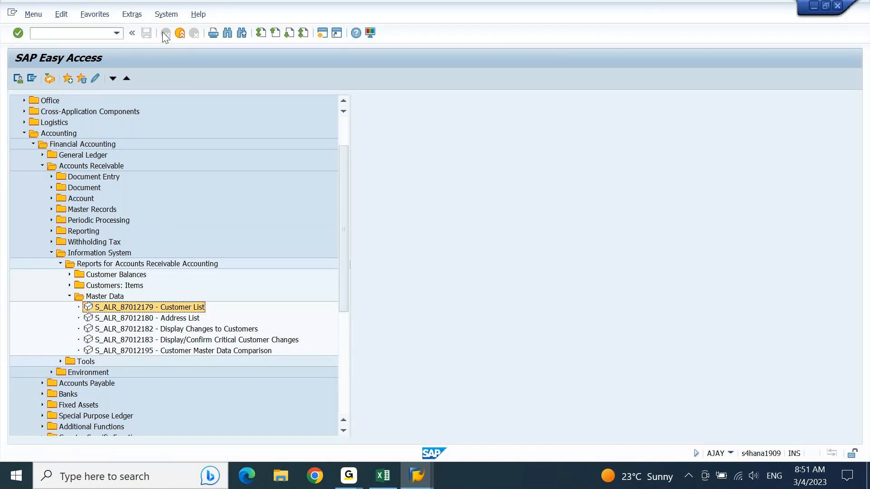
Paste S_ALR_87012179 - Customer List into B2958 beside Customer and return to SAP.
key(alt+Tab)
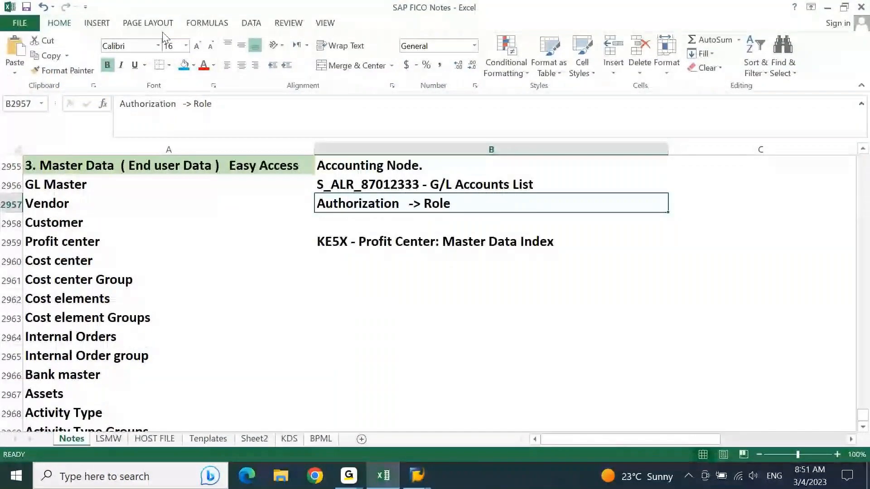
key(Down)
text(S_ALR_87012179 - Customer List)
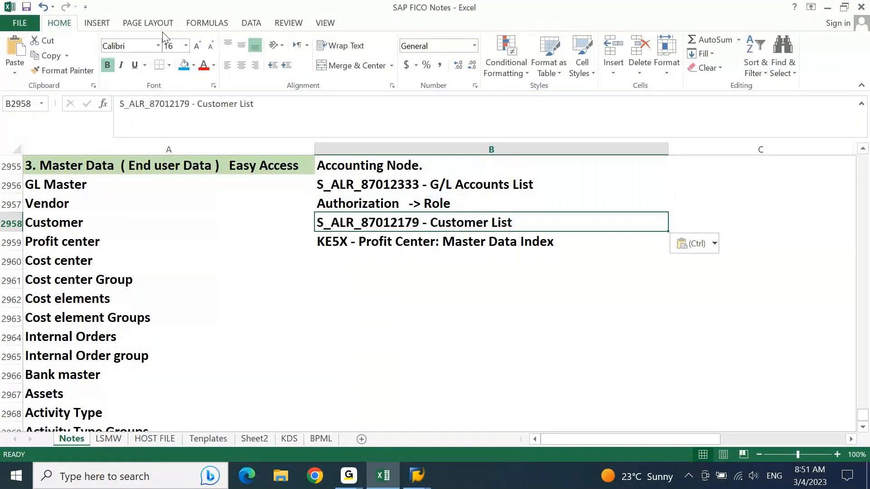
key(alt+Tab)
key(Down)
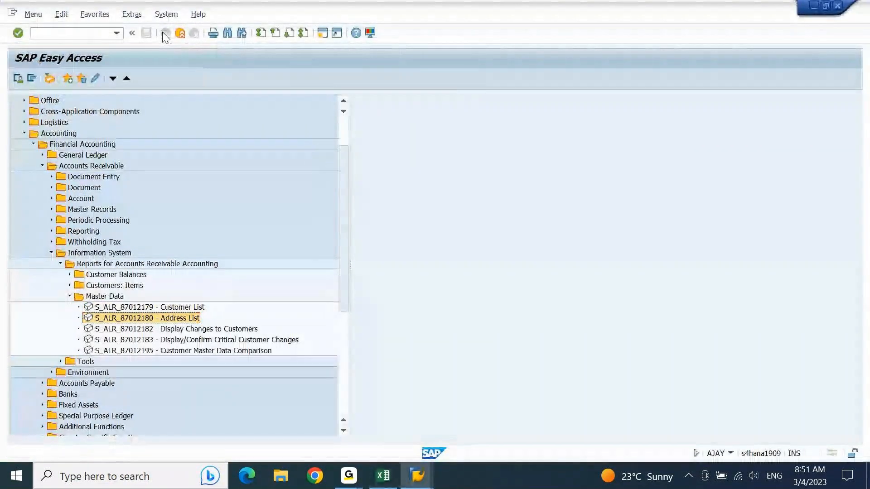
key(Down)
key(Up)
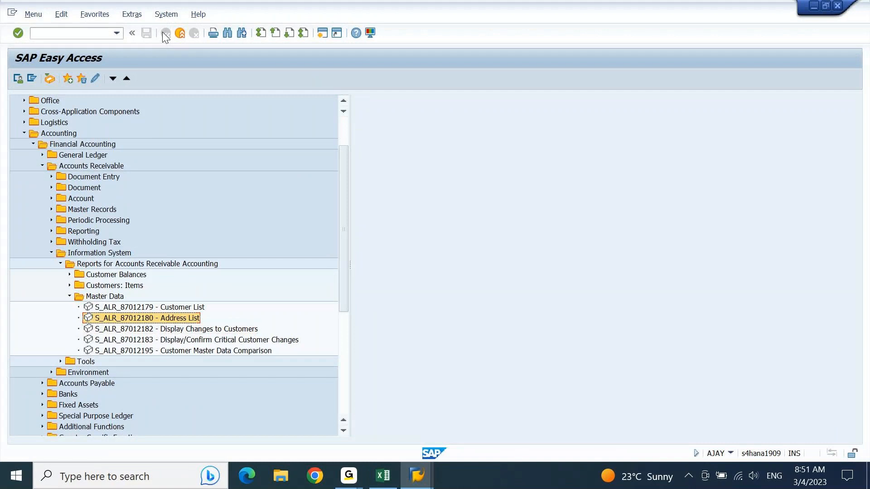
key(Down)
key(Up)
key(Down)
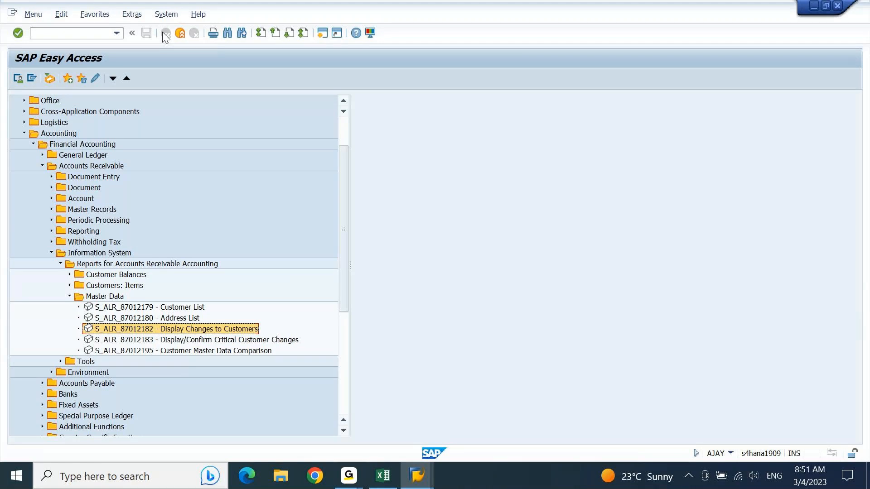
key(Down)
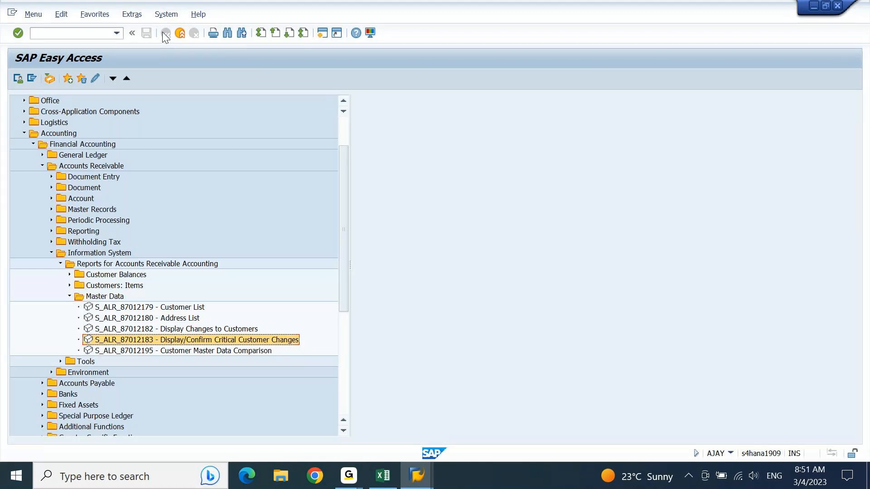
key(Down)
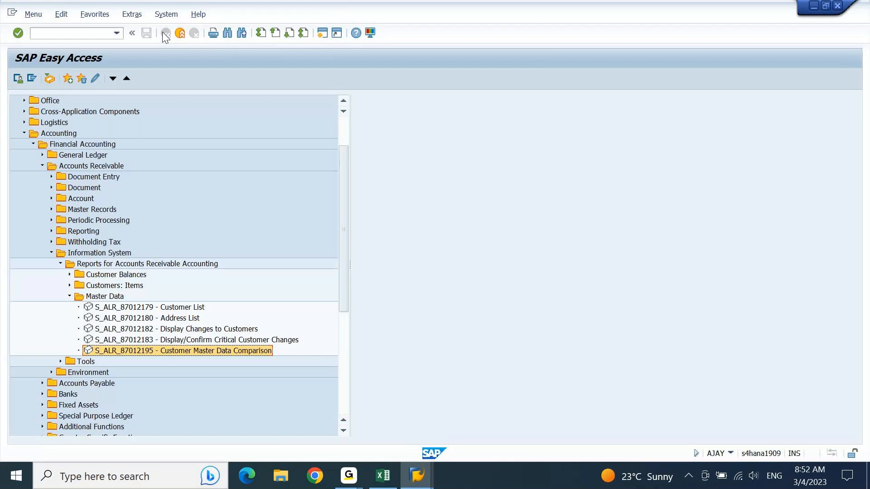
Collapse the Accounts Receivable folders and expand Accounts Payable.
key(Up)
key(Up)
key(Up)
key(Left)
key(Left)
key(Up)
key(Up)
key(Left)
key(Left)
key(Left)
key(Left)
key(Up)
key(Up)
key(Up)
key(Up)
key(Up)
key(Up)
key(Up)
key(Up)
key(Left)
key(Down)
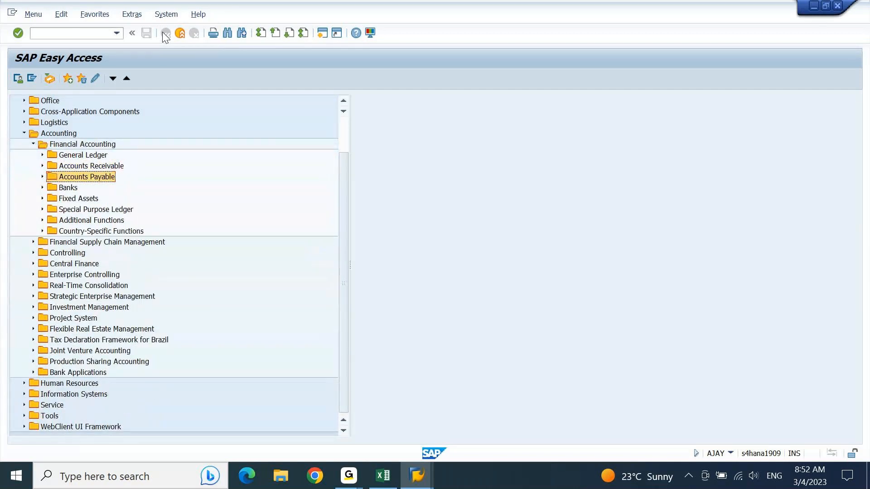
key(Right)
Expand payables Information System > Reports > Master Data and start S_ALR_87012086 Vendor List.
key(Down)
key(Down)
key(Down)
key(Down)
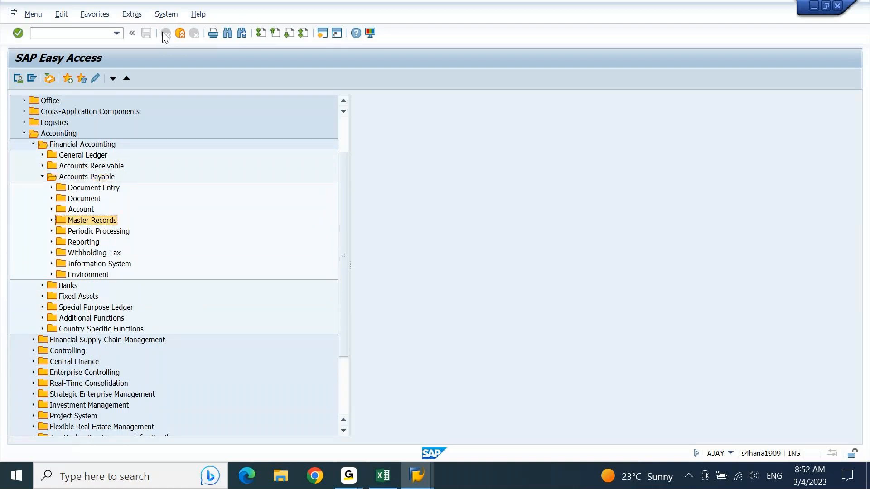
key(Down)
key(Down)
key(Down)
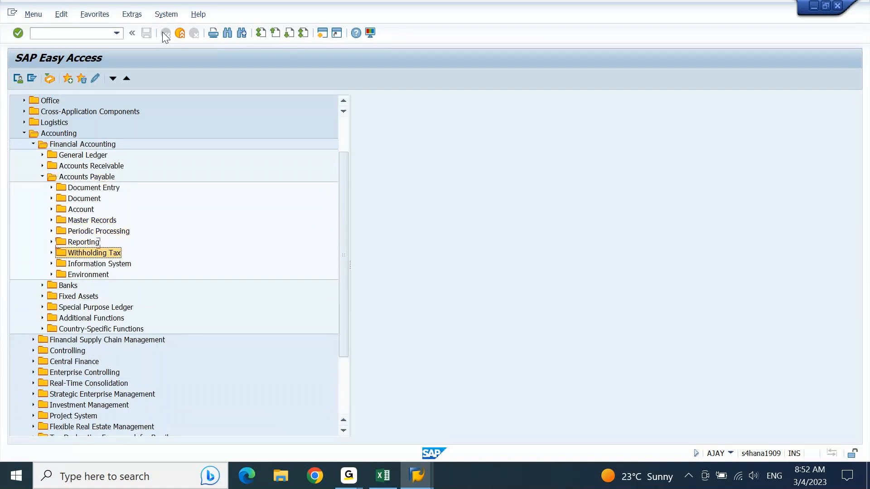
key(Down)
key(Right)
key(Down)
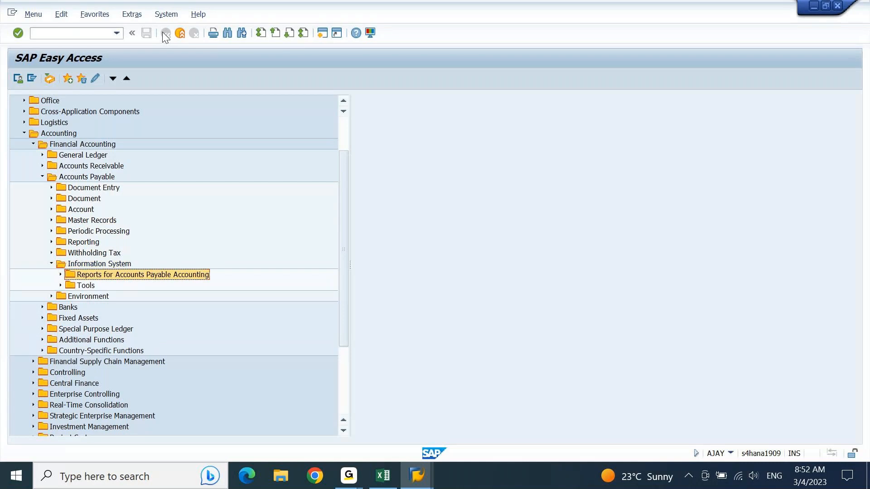
key(Right)
key(Down)
key(Down)
key(Down)
key(Right)
key(Down)
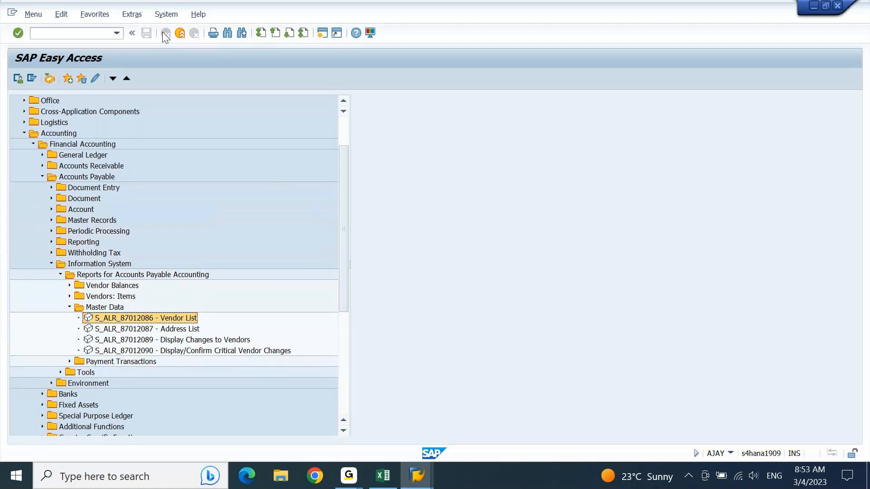
key(Return)
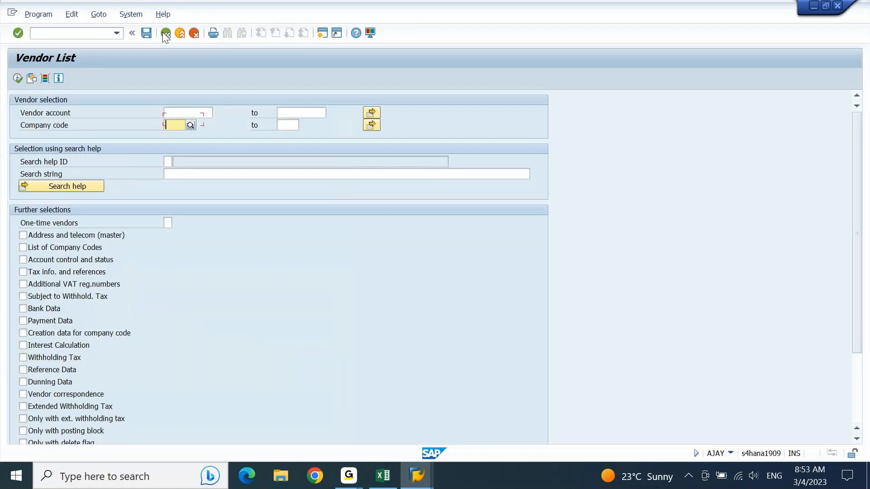
Run the Vendor List for AJ10, review creator, creation date, language EN and street, then go back.
text(AJ10)
key(F8)
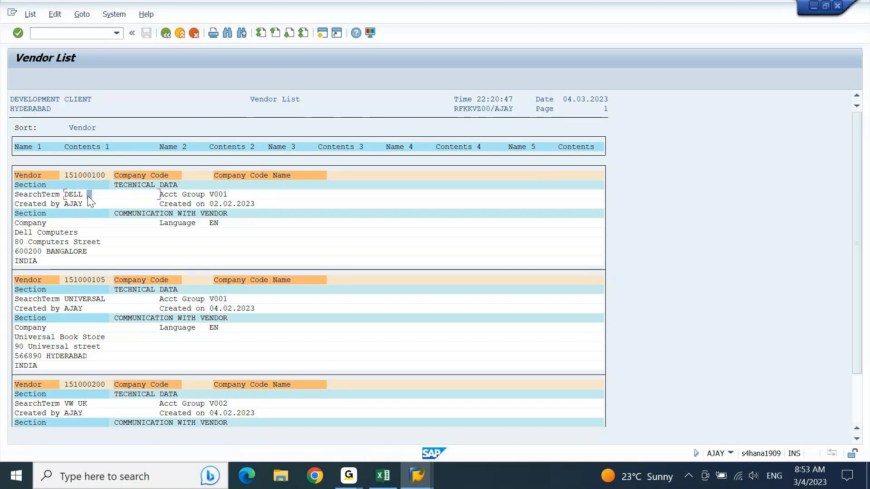
click(78, 205)
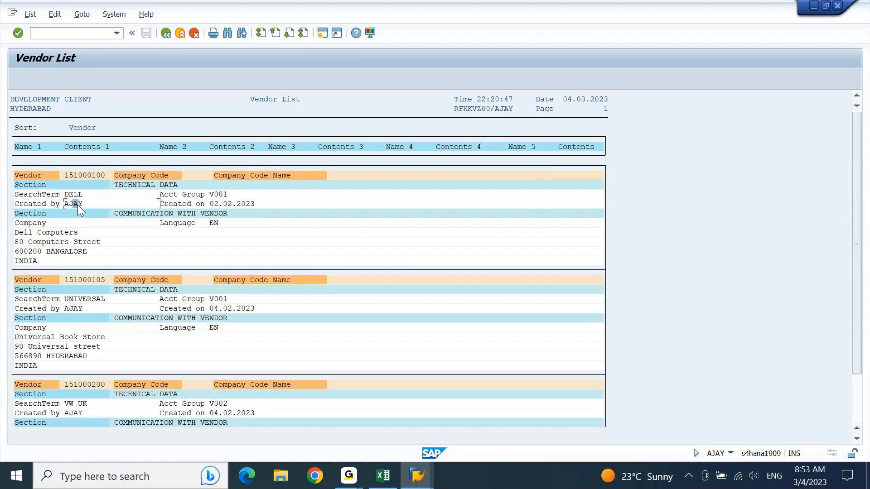
click(207, 204)
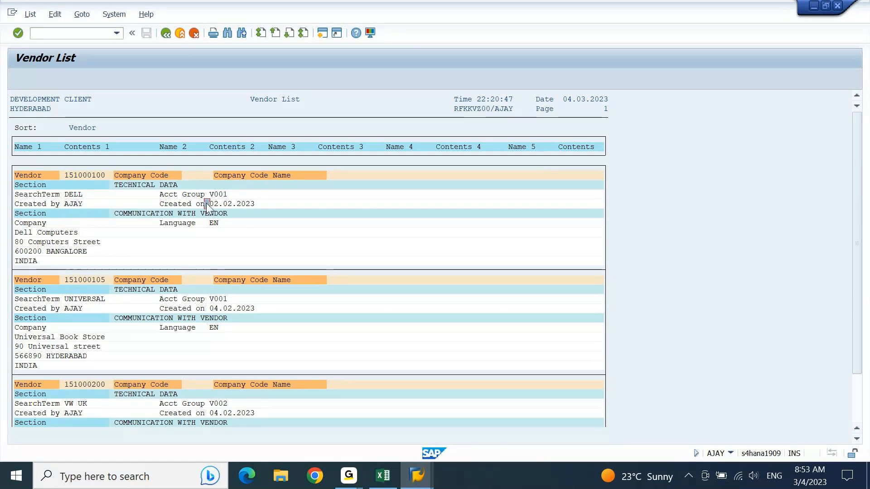
click(216, 225)
click(67, 244)
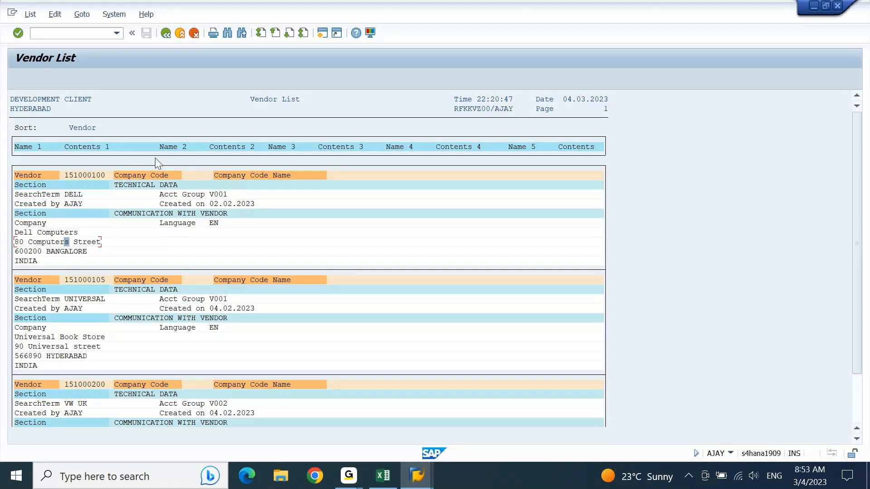
click(165, 35)
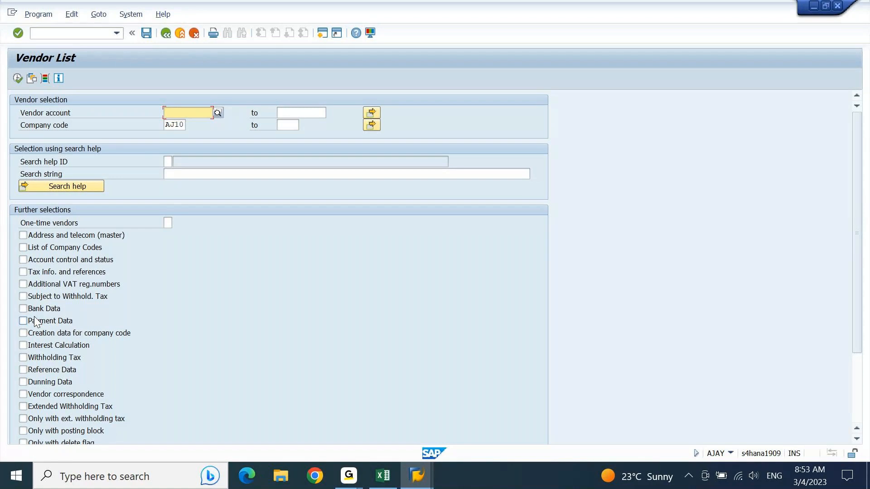
key(F3)
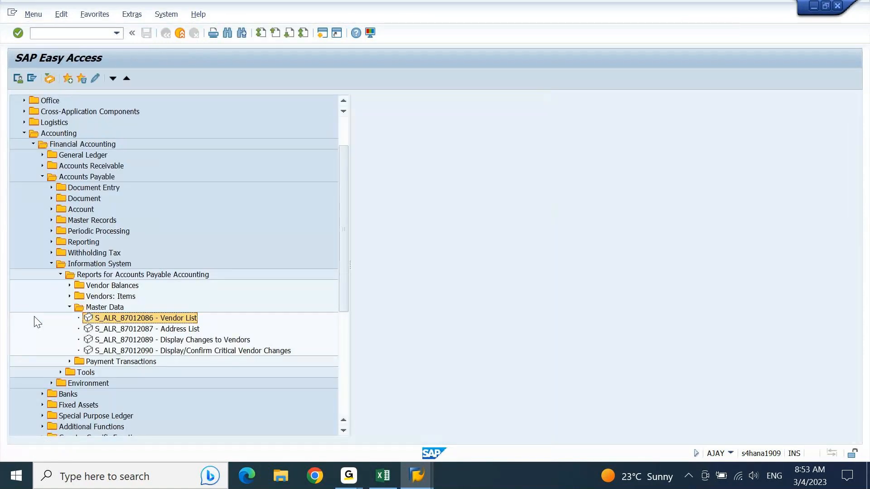
Briefly open the vendor Address List report and return to the menu.
key(Down)
key(Return)
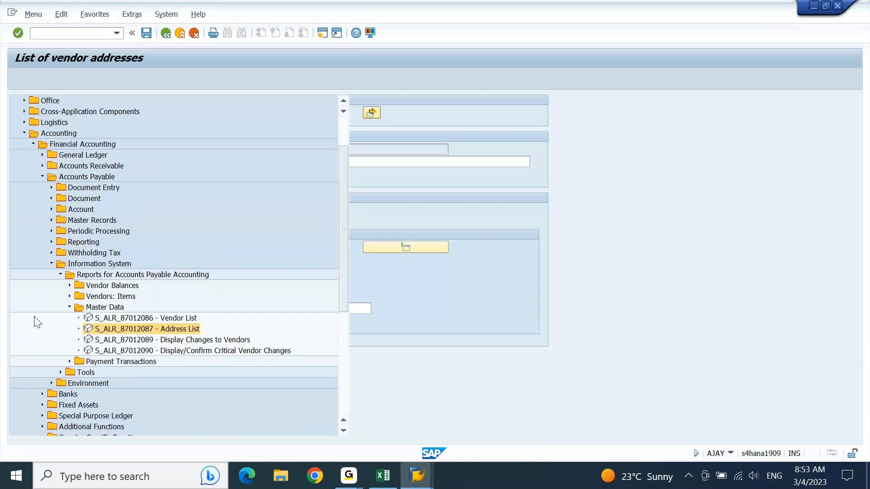
key(Down)
key(Down)
key(Down)
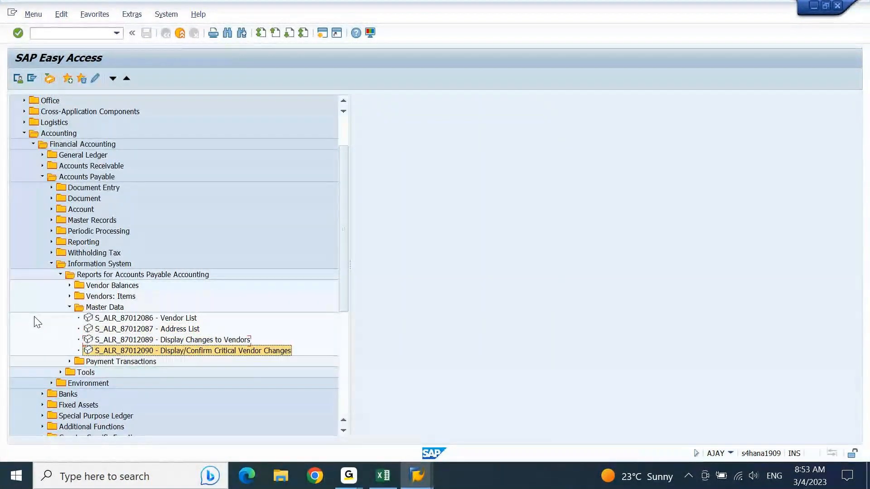
Expand Payment Transactions to show Payment List, Check Register, Cashed Checks and Check Lots.
key(Right)
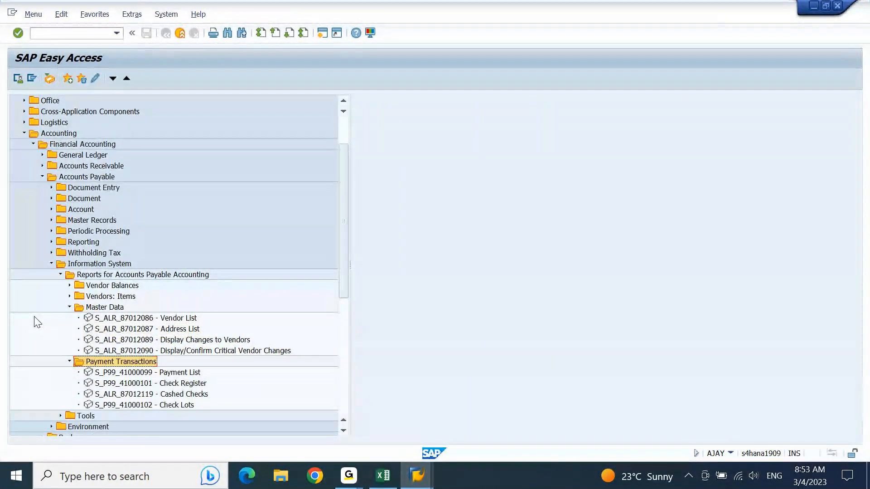
key(Down)
key(Down)
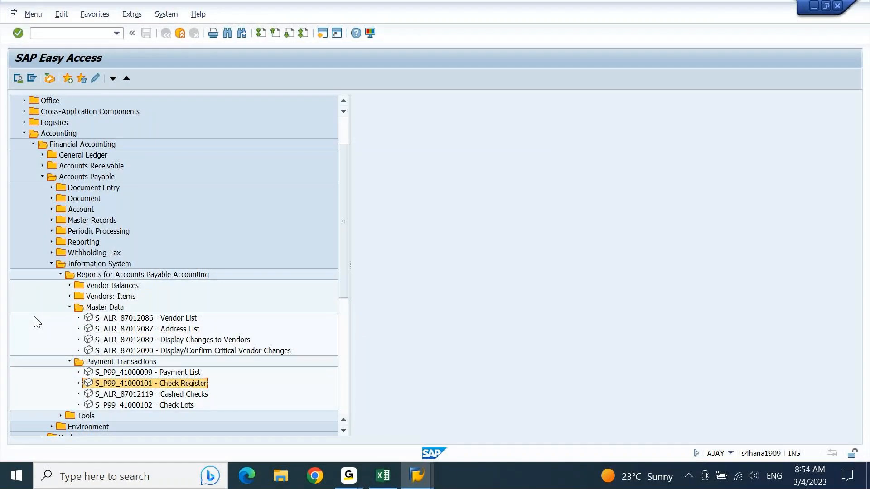
key(Down)
key(Down)
key(Up)
key(Up)
key(Up)
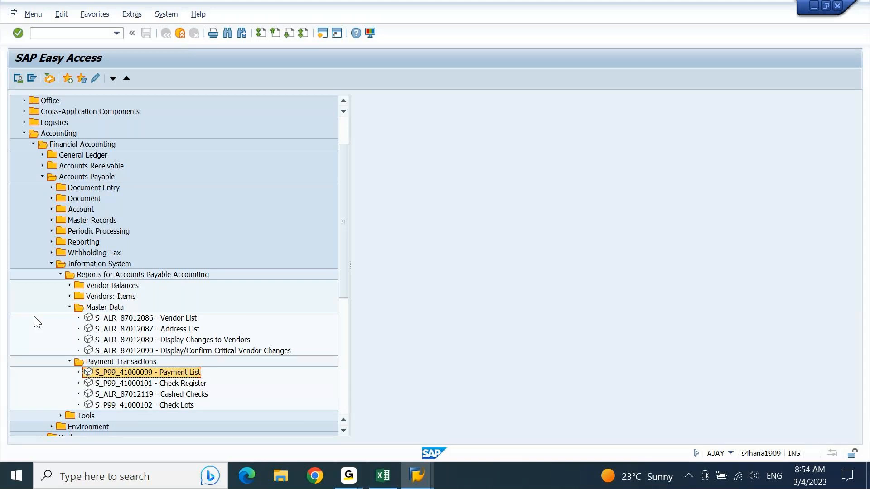
key(Up)
key(Up)
key(Up)
key(Up)
key(Up)
key(Up)
key(Up)
key(Up)
key(Up)
key(Up)
key(Up)
key(Up)
key(Up)
key(Up)
key(Up)
key(Up)
key(Up)
key(Up)
Collapse Accounts Payable, expand Banks, and briefly open then leave the Cashbook report.
key(Left)
key(Down)
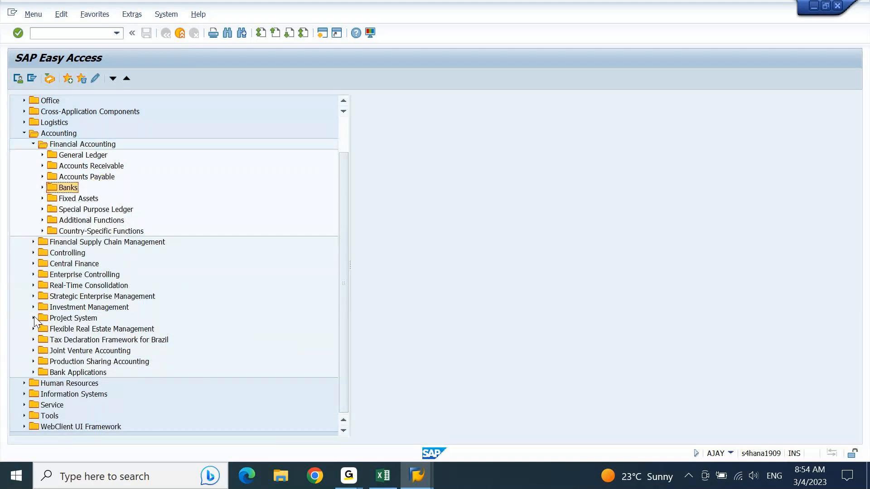
key(Right)
key(Right)
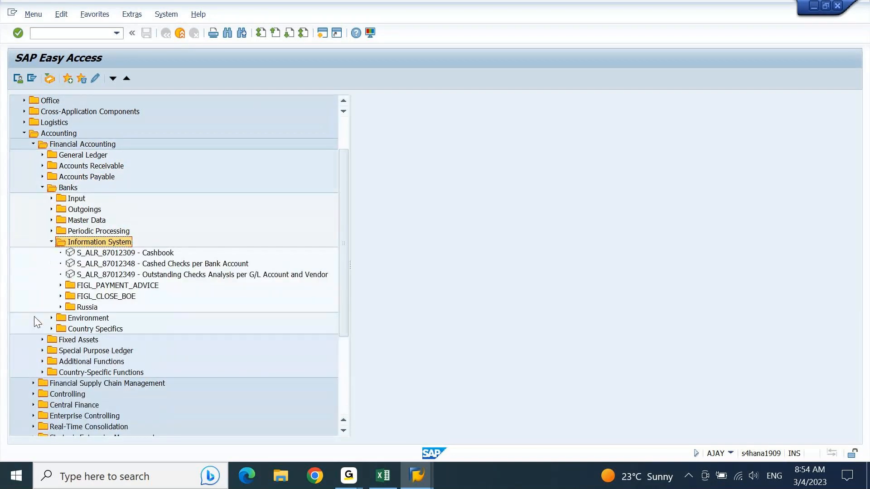
key(Down)
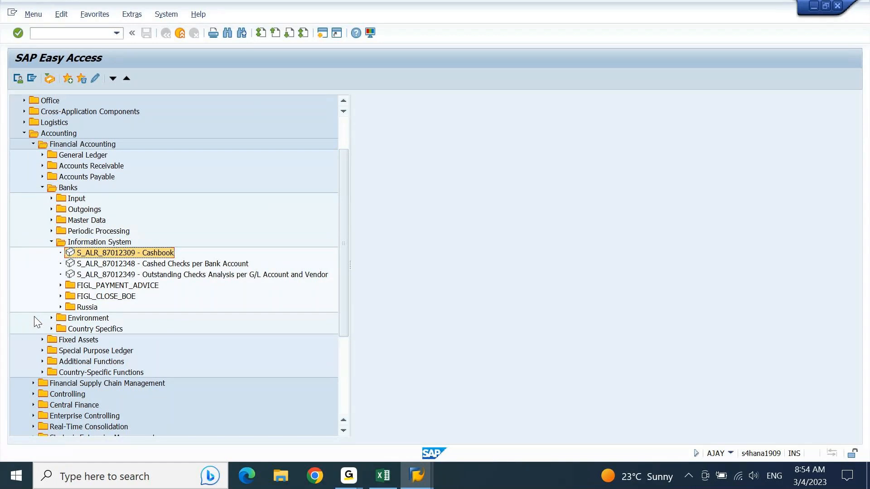
key(Return)
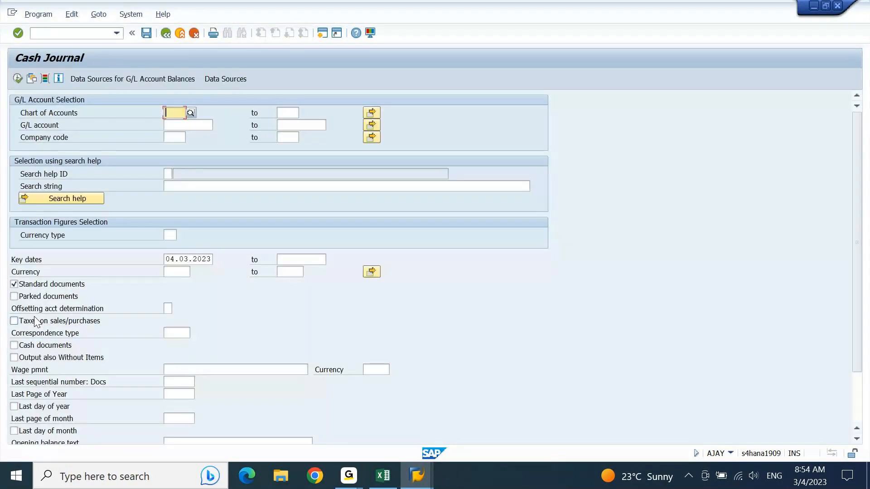
key(F3)
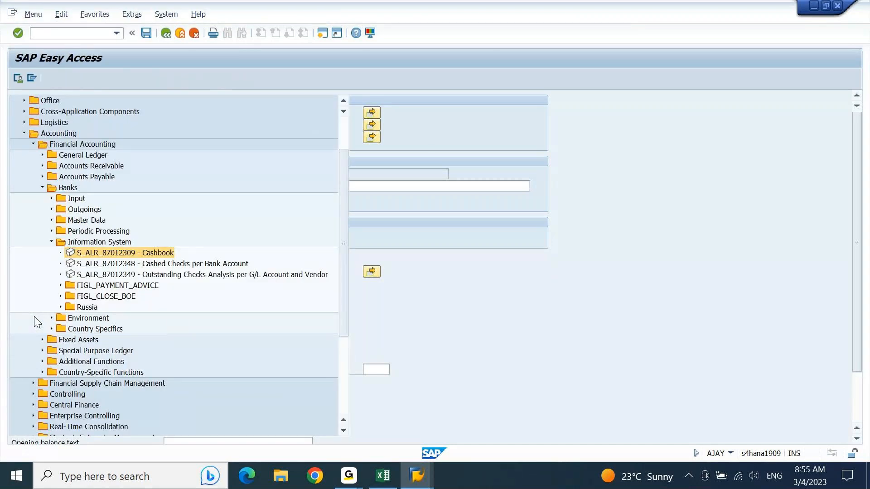
Expand FIGL_PAYMENT_ADVICE and inspect both Payment Advice Overview subfolders.
key(Down)
key(Down)
key(Down)
key(Right)
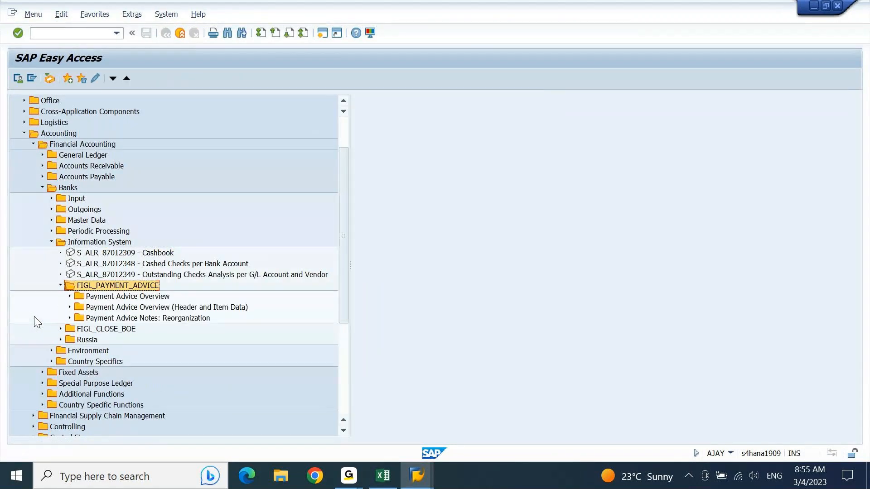
key(Down)
key(Right)
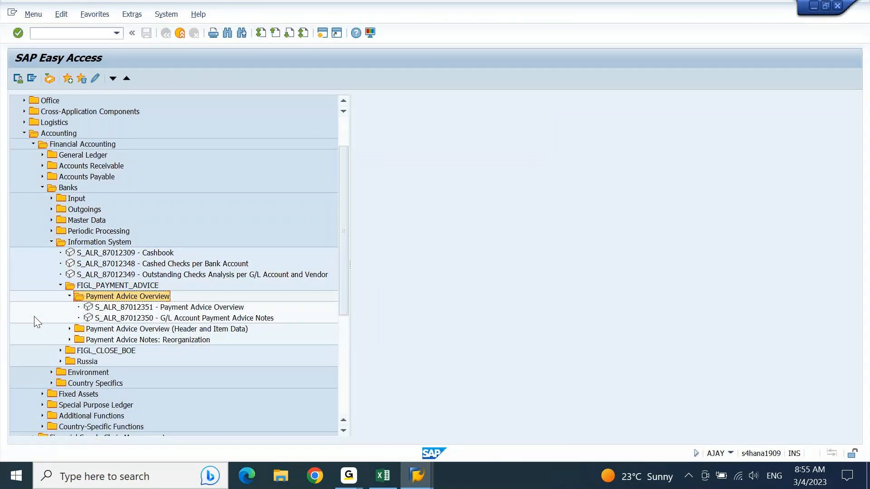
key(Left)
key(Up)
key(Down)
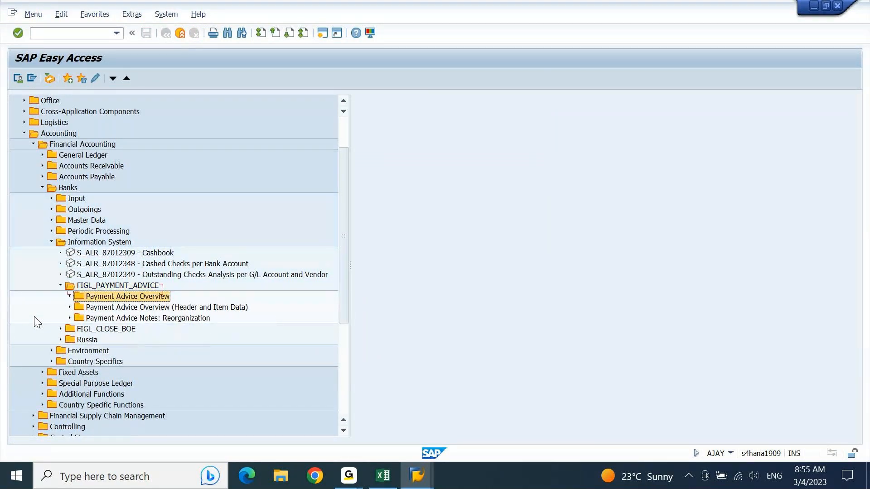
key(Down)
key(Right)
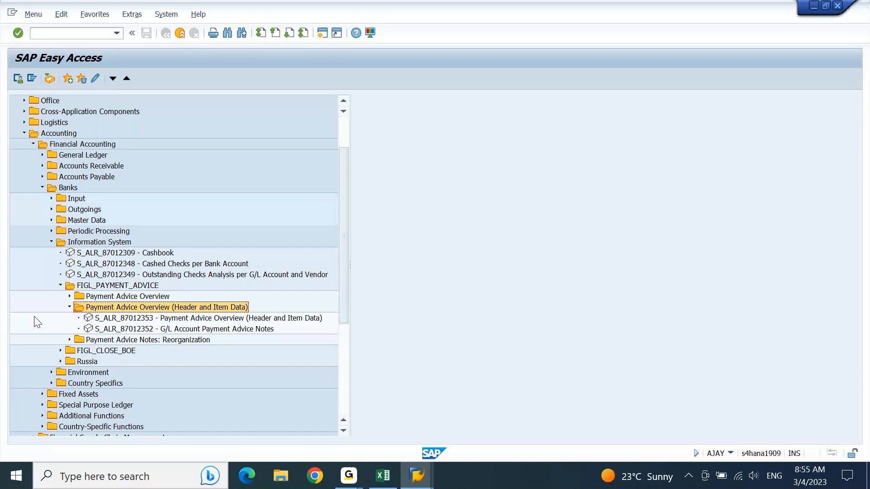
key(Left)
key(Up)
key(Up)
key(Left)
Expand and collapse the Russia reports folder.
key(Up)
key(Down)
key(Down)
key(Down)
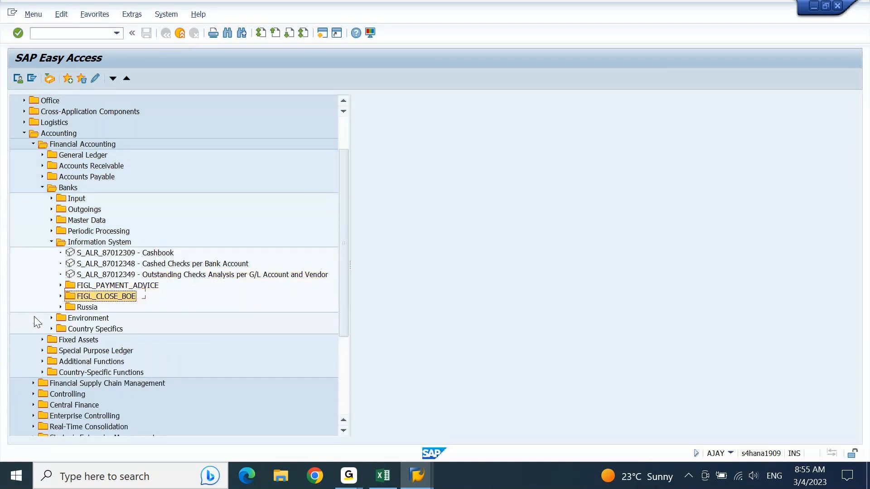
key(Right)
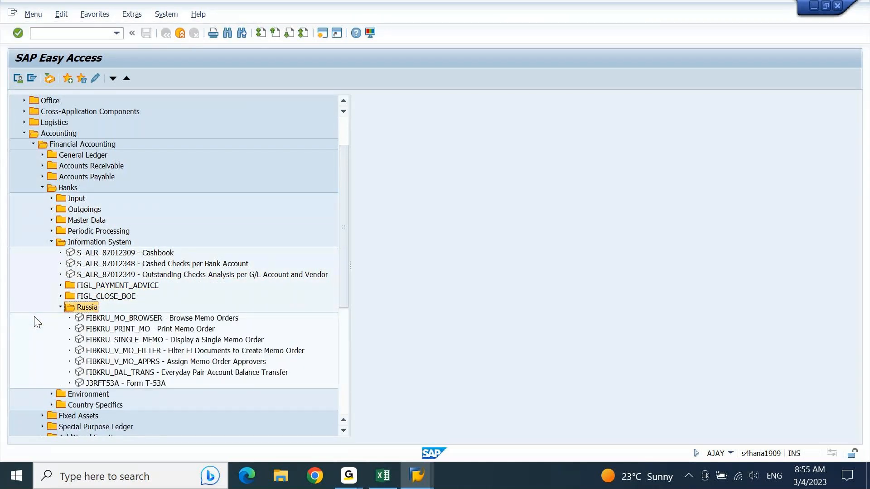
key(Left)
key(Up)
key(Right)
key(Left)
key(Up)
key(Up)
key(Up)
key(Up)
key(Up)
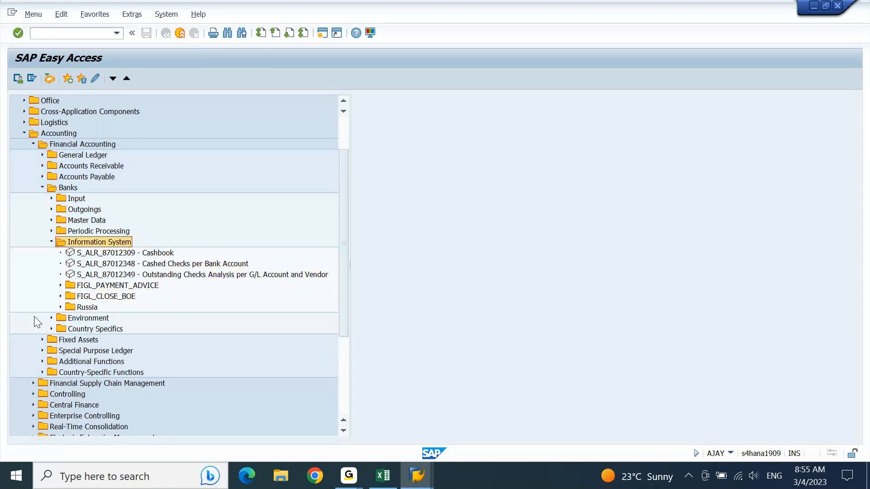
Expand FIGL_CLOSE_BOE and FIGL_PAYMENT_ADVICE, then collapse the bank Information System folder.
key(Down)
key(Down)
key(Down)
key(Down)
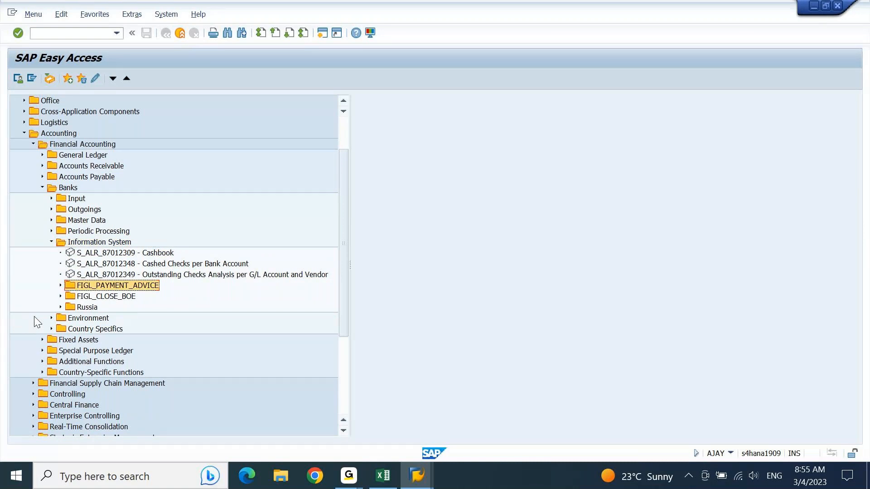
key(Down)
key(Right)
key(Up)
key(Right)
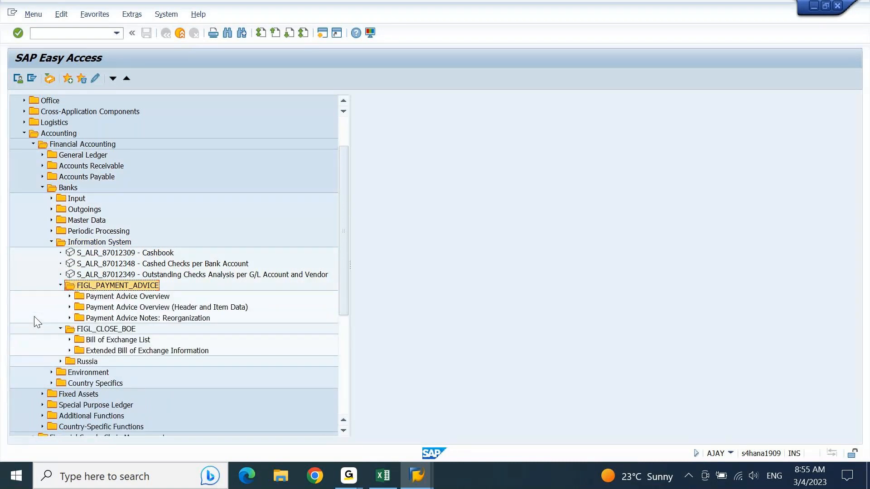
key(Up)
key(Up)
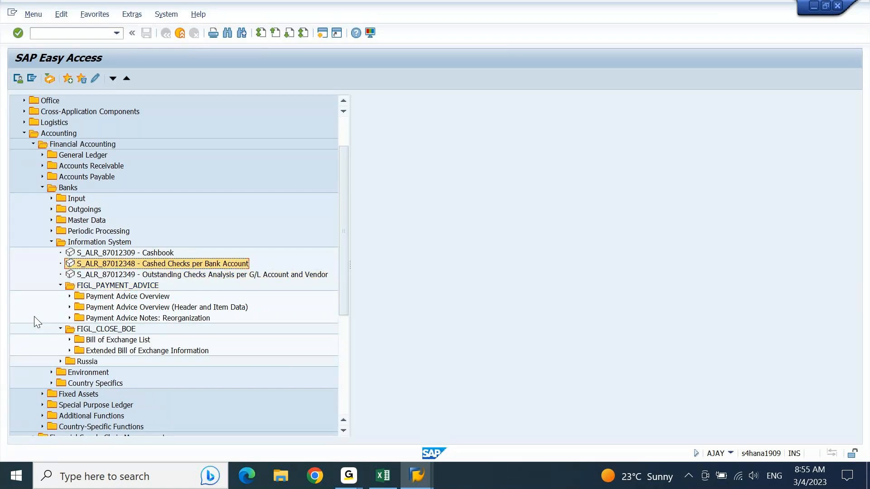
key(Up)
key(Up)
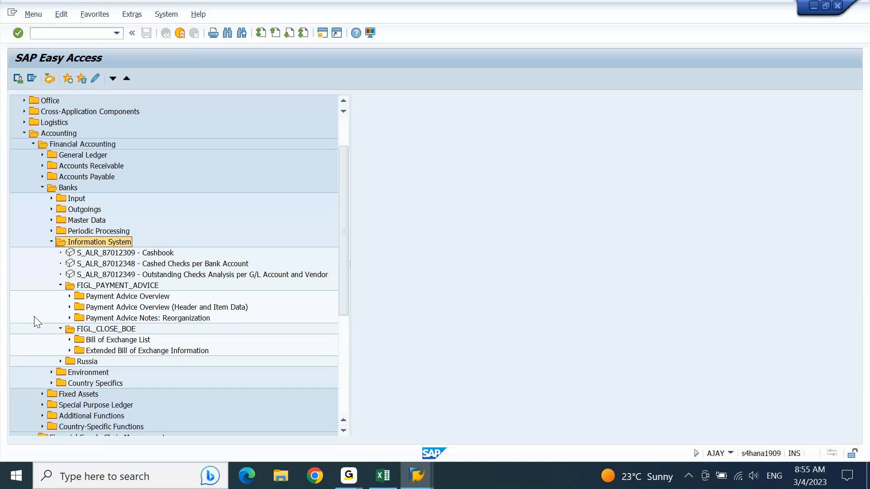
key(Left)
Expand Master Data > Bank Master Record and open Display Bank Directory (S_P99_41000166).
key(Up)
key(Up)
key(Right)
key(Down)
key(Down)
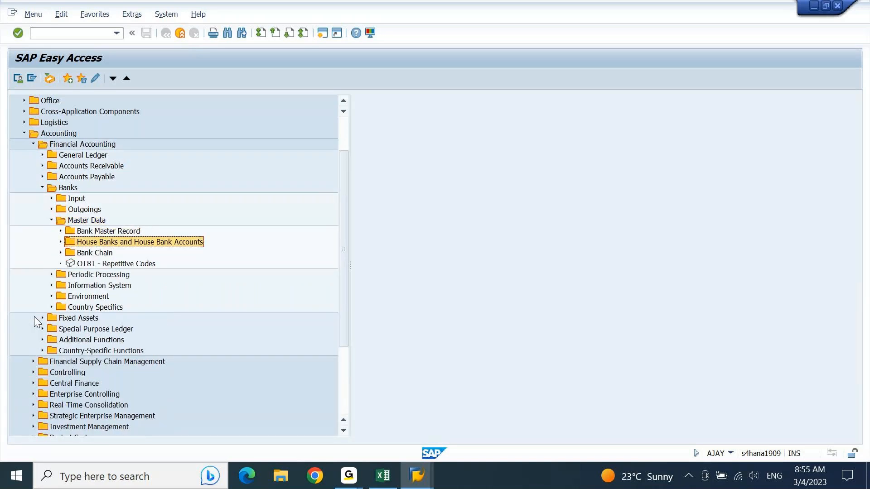
key(Up)
key(Right)
key(Down)
key(Down)
key(Down)
key(Down)
key(Down)
key(Down)
key(Down)
key(Down)
key(Down)
key(Down)
key(Down)
key(Down)
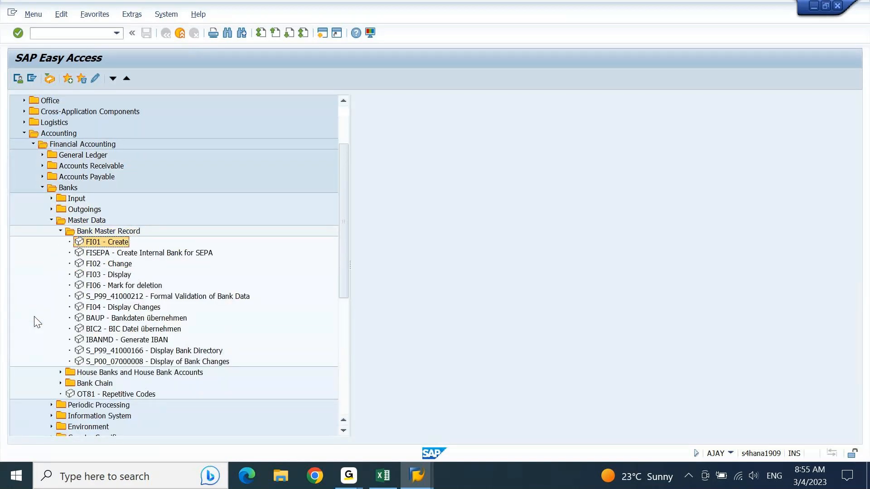
key(Up)
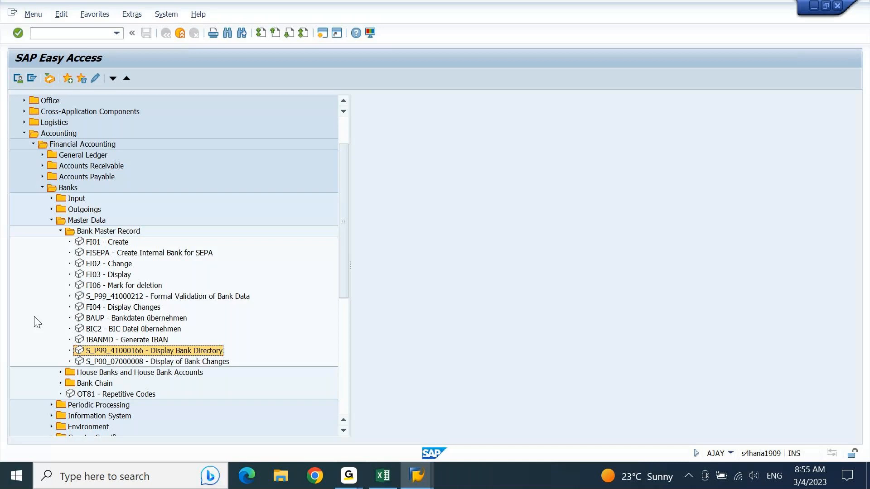
key(Return)
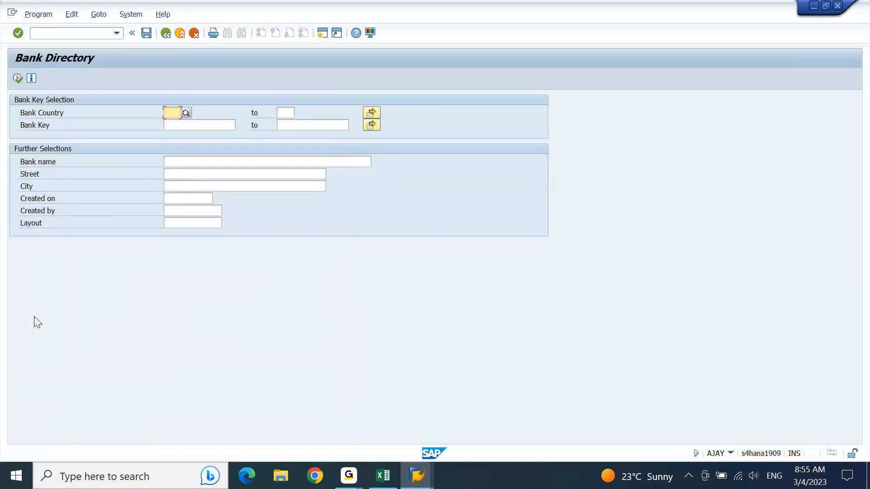
Run the bank directory for bank country IN, then rerun it with empty selections for all countries.
text(IN)
key(Return)
key(F8)
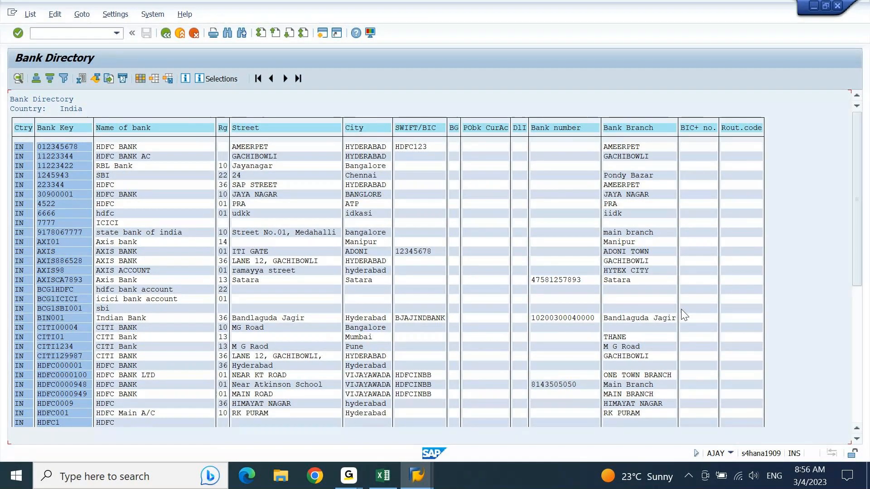
key(F3)
key(F3)
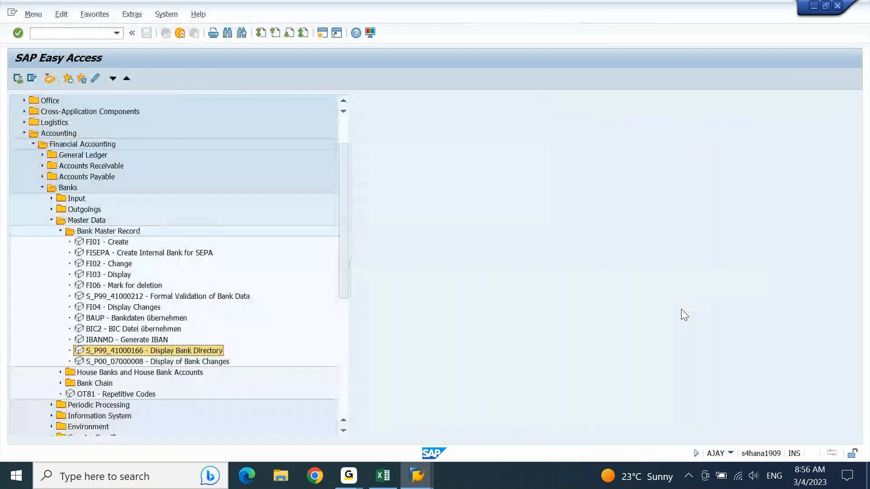
key(Return)
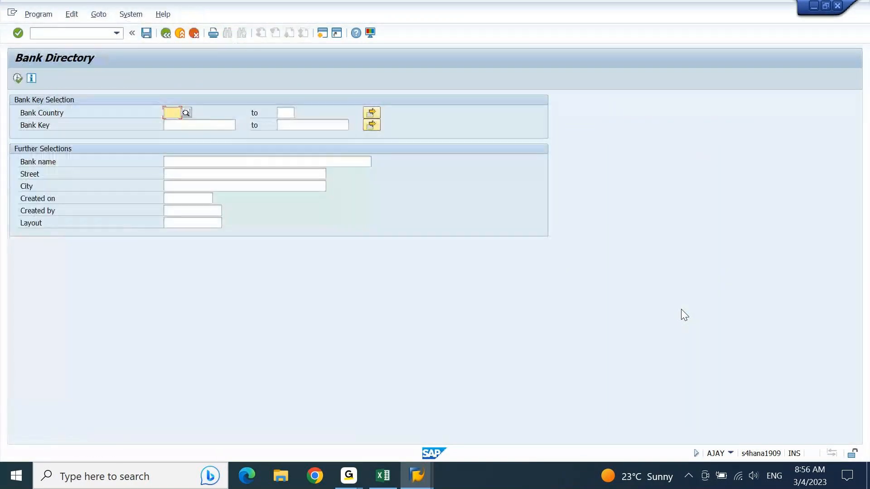
key(F8)
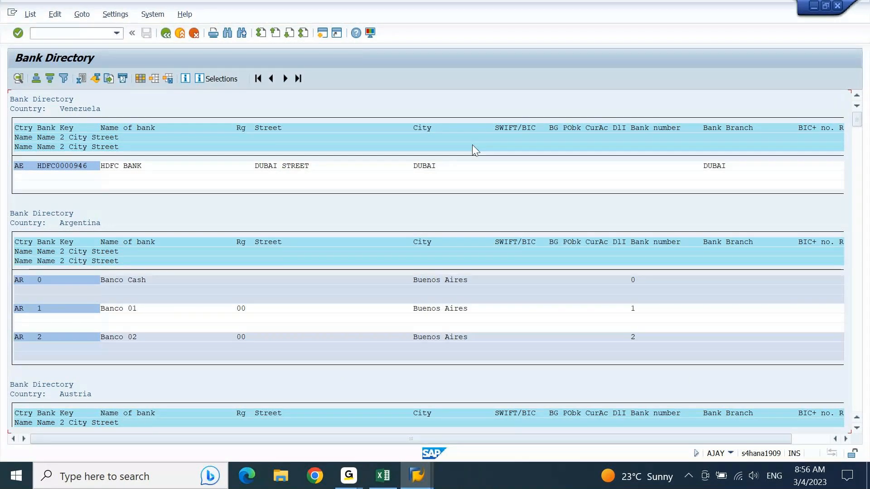
click(140, 78)
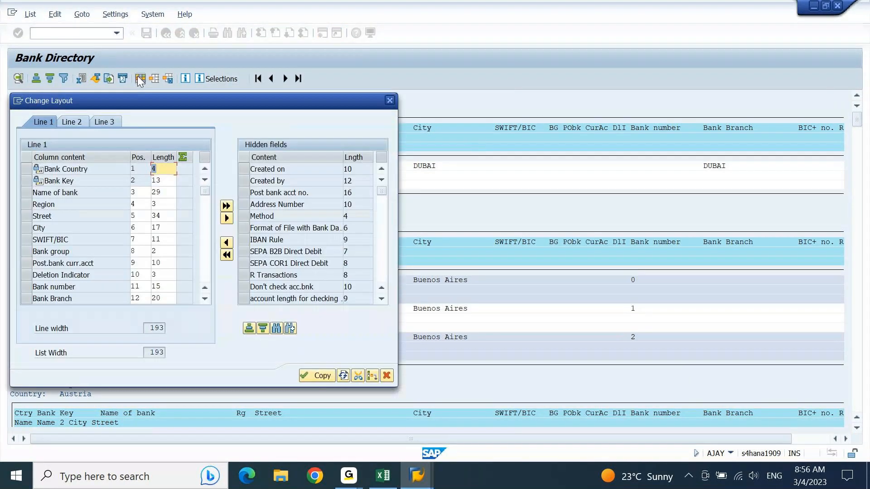
click(205, 270)
click(64, 121)
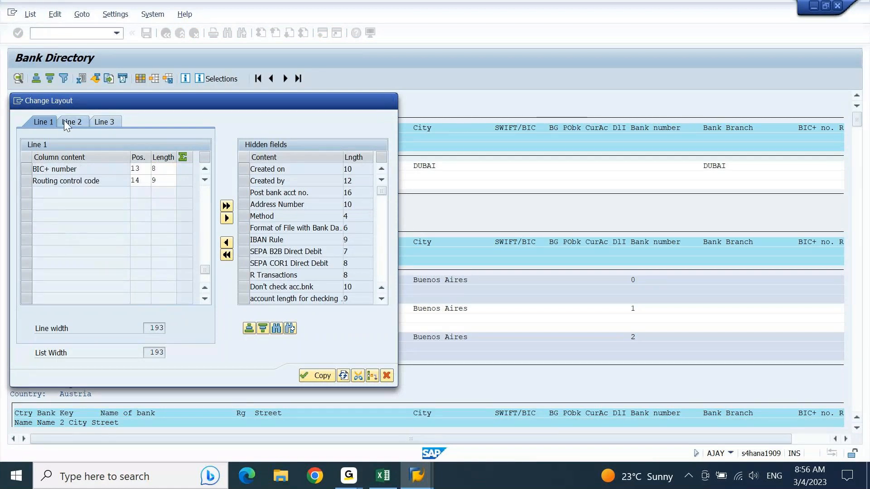
click(97, 121)
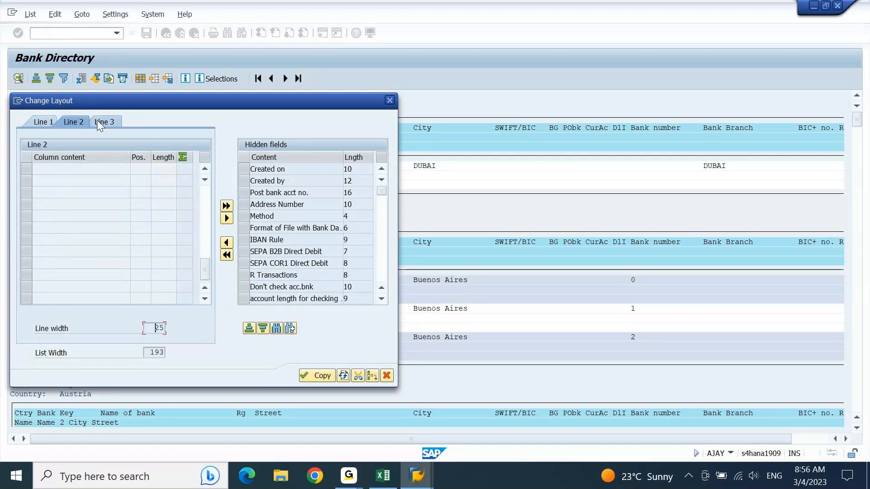
click(41, 121)
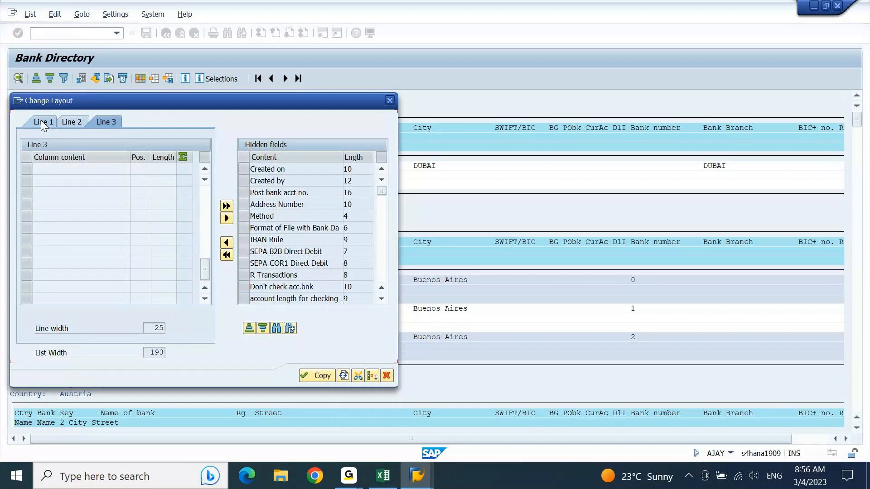
click(382, 298)
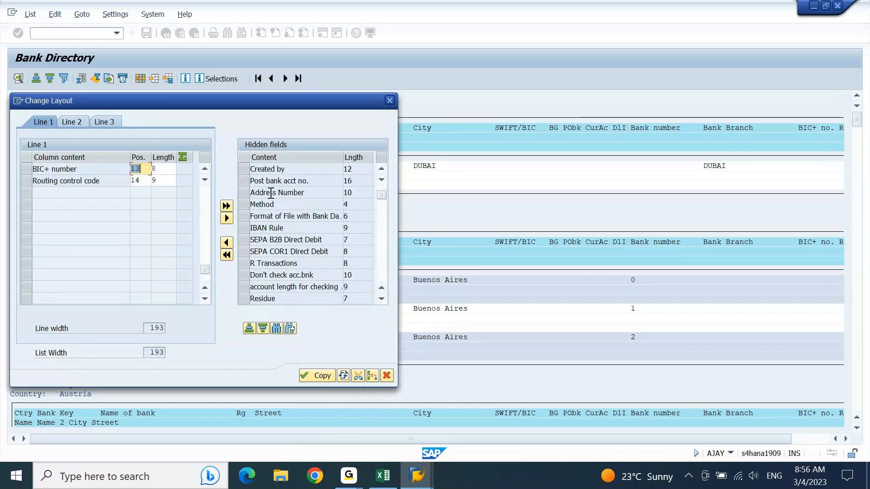
click(251, 331)
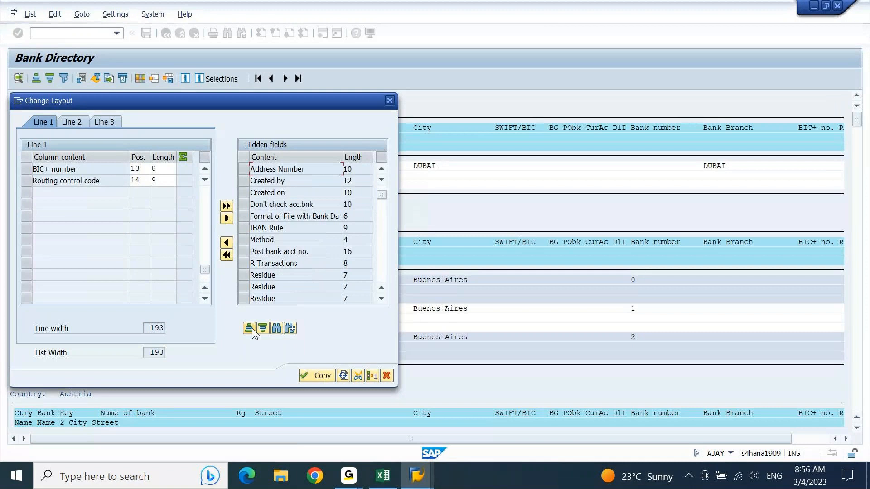
click(380, 181)
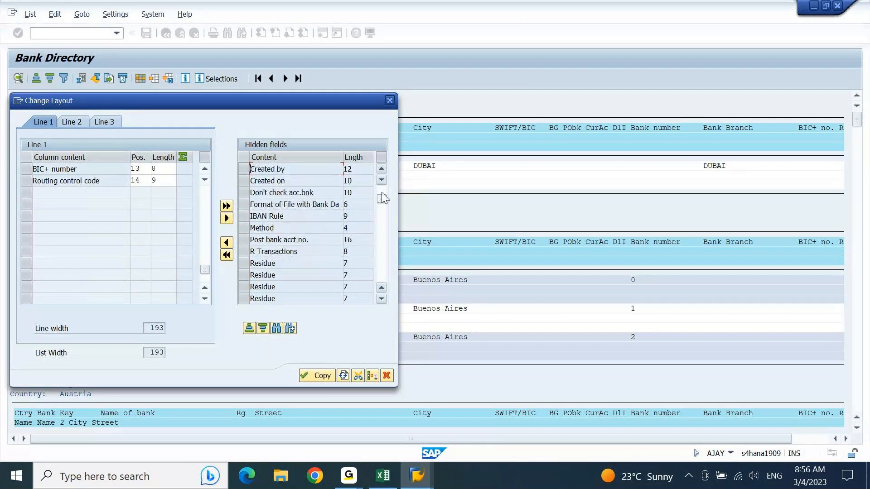
drag(381, 199, 383, 178)
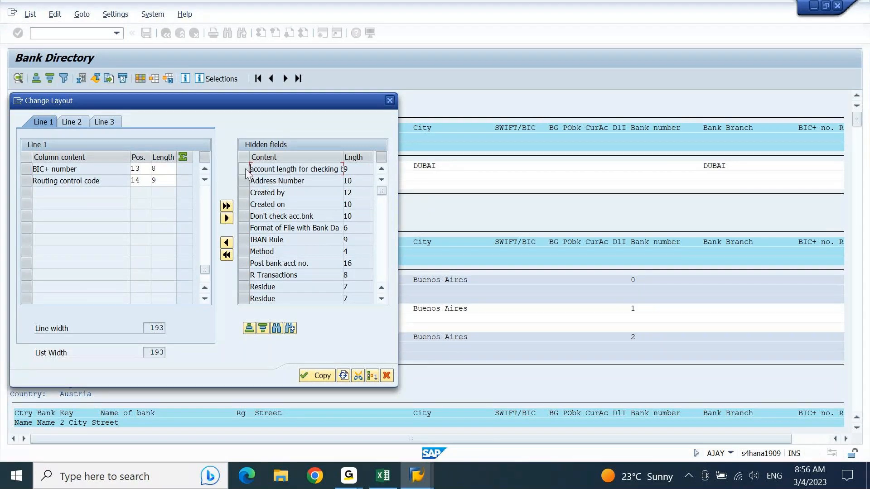
click(205, 208)
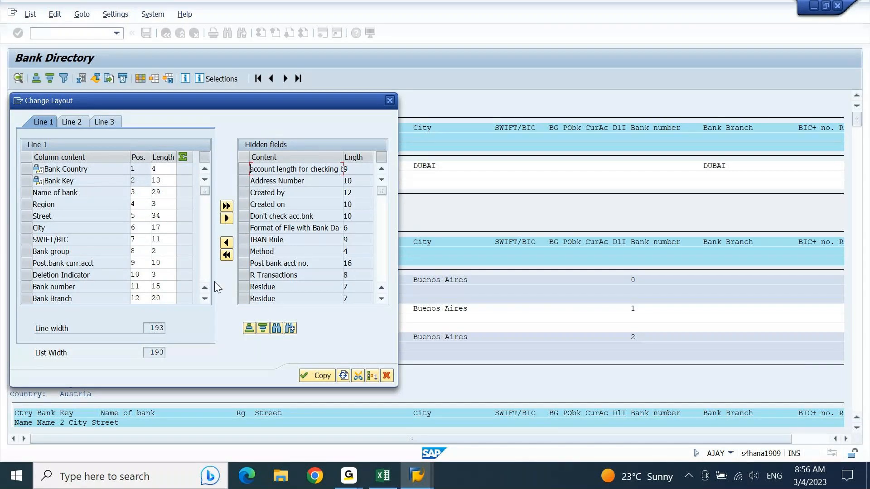
click(204, 301)
click(204, 301)
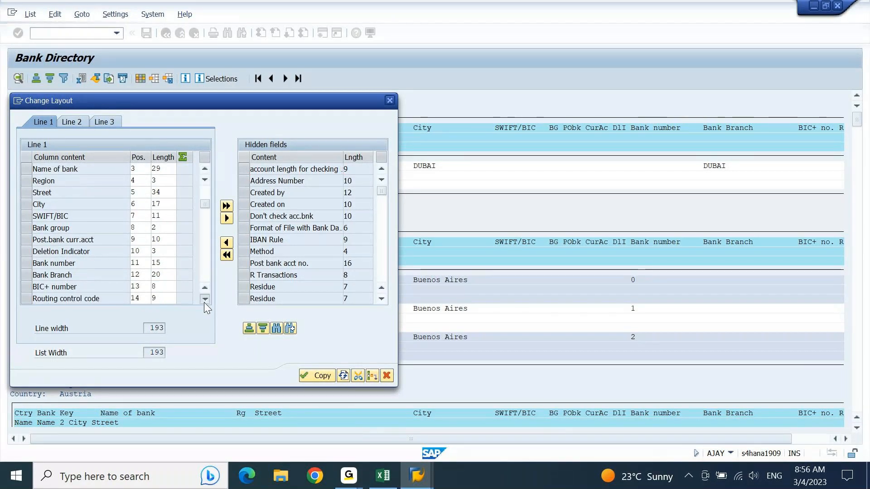
click(204, 301)
click(204, 301)
click(204, 301)
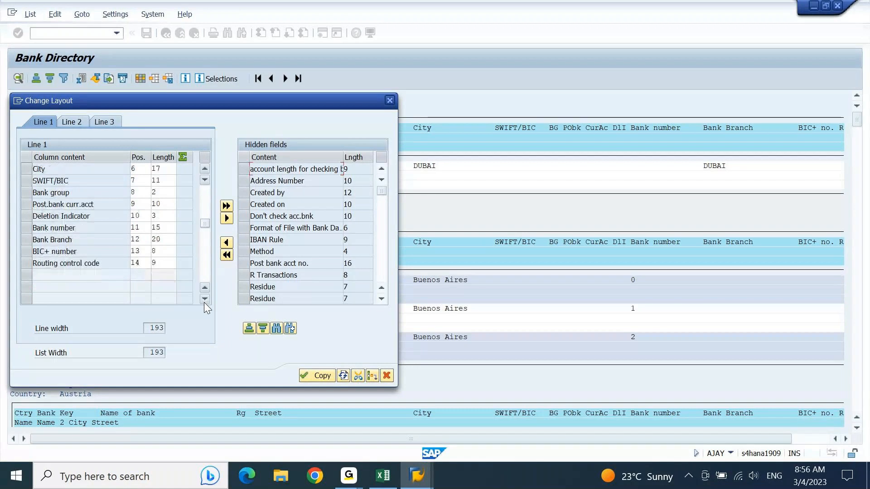
click(389, 101)
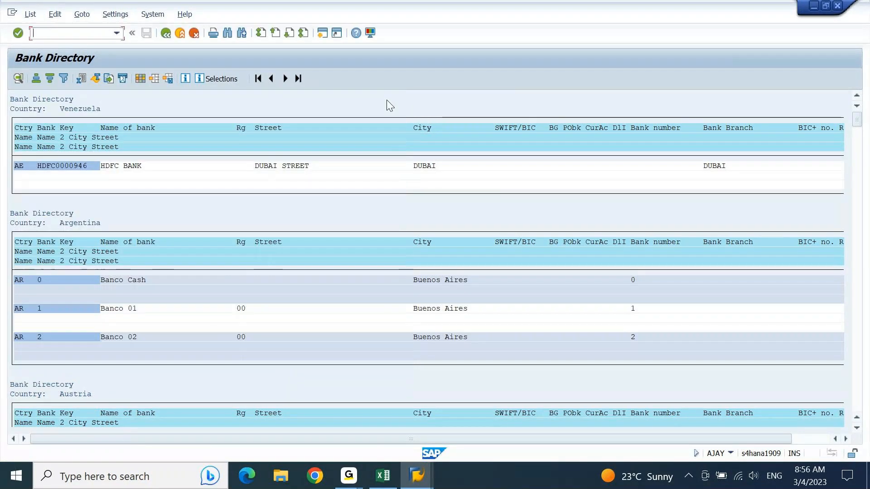
Rerun the bank directory for country 'in', then exit it and collapse the Bank Master Record folder.
click(166, 35)
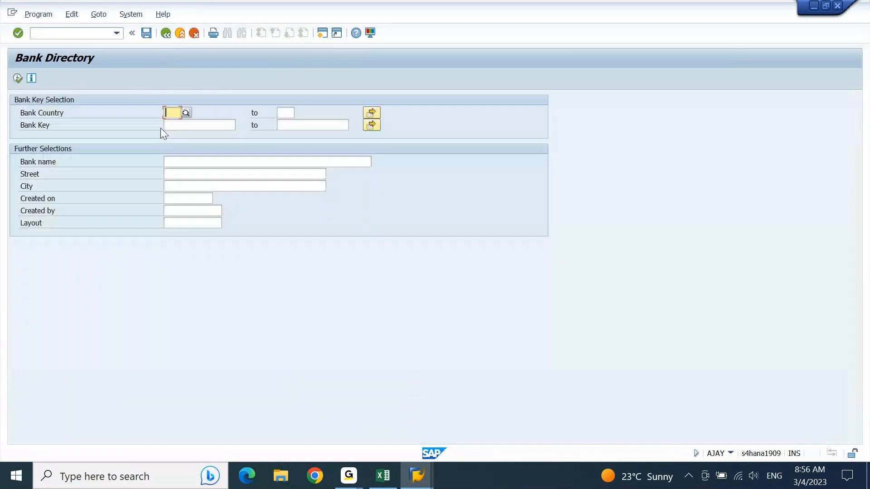
text(in)
key(F8)
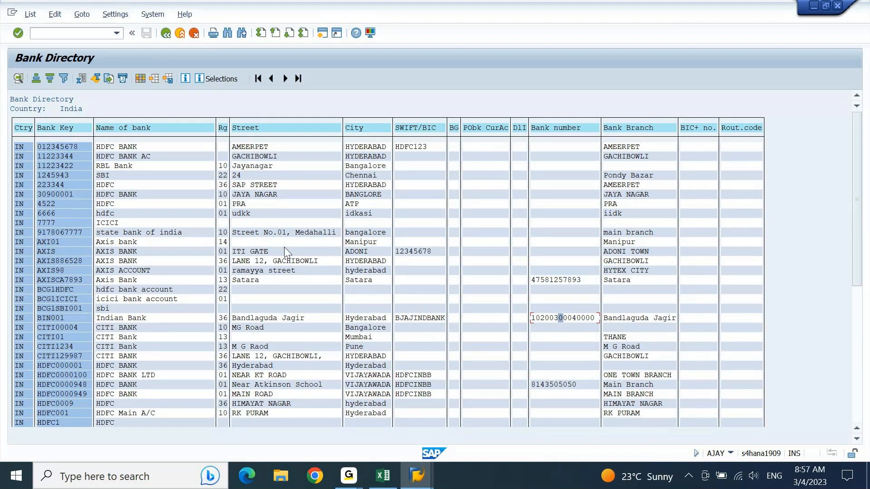
key(F3)
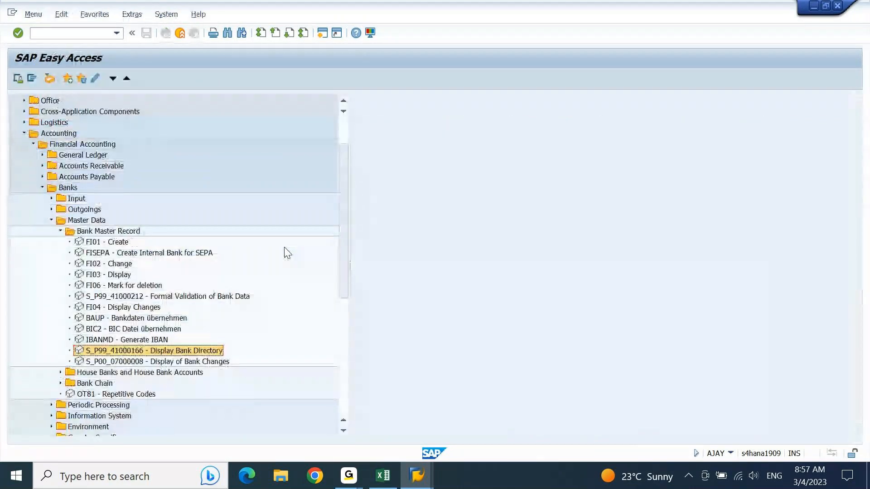
key(Up)
key(Up)
key(Up)
key(Up)
key(Up)
key(Up)
key(Up)
key(Up)
key(Up)
key(Up)
key(Up)
key(Left)
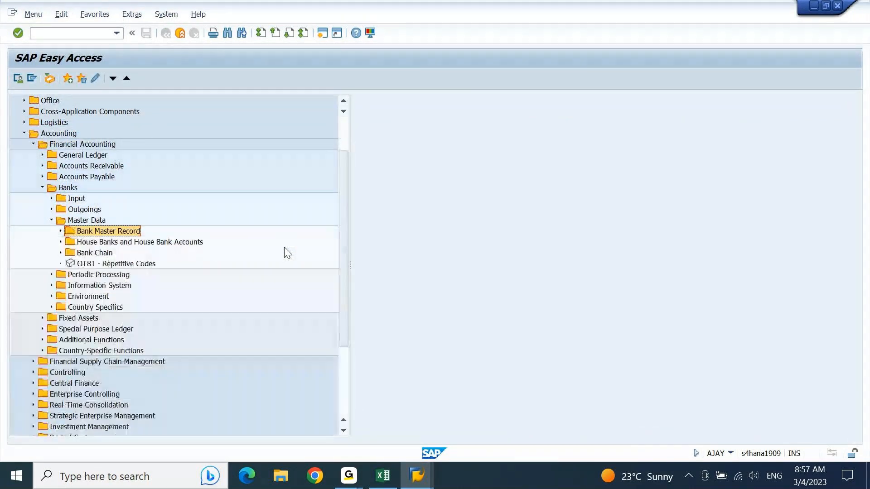
Check the Cost center row in the Excel notes, then return to SAP Easy Access.
key(alt+Tab)
click(284, 247)
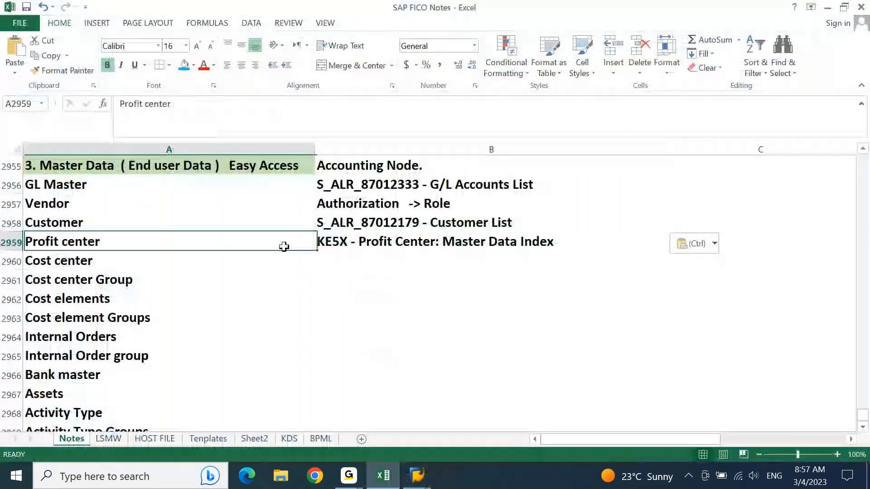
key(Down)
key(Down)
key(Down)
key(Down)
key(Down)
key(Down)
key(Down)
key(Down)
key(Down)
key(Down)
key(Down)
key(Down)
key(Down)
key(Down)
key(Down)
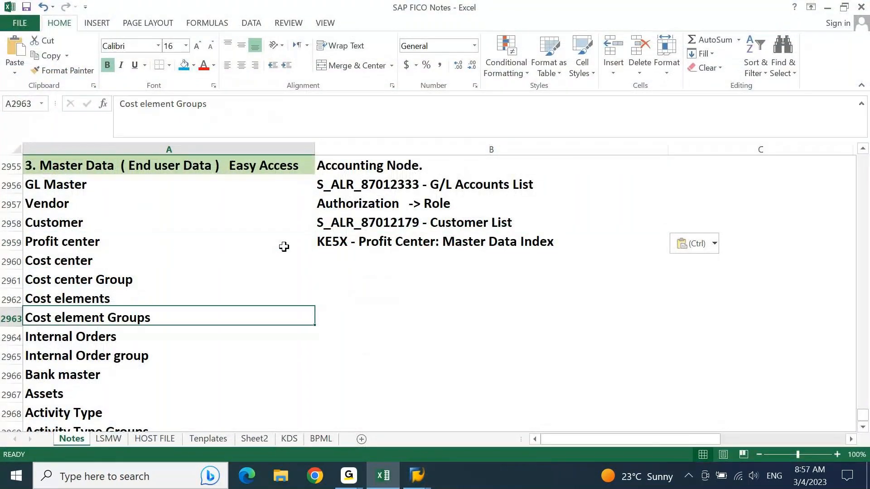
key(alt+Tab)
Collapse Banks and expand Fixed Assets > Information System > Reports on Asset Accounting.
key(Up)
key(Up)
key(Up)
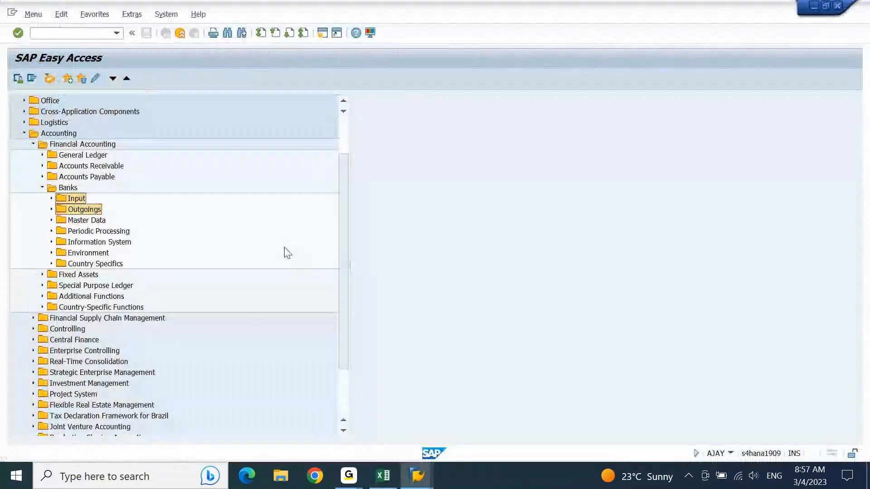
key(Left)
key(Down)
key(Right)
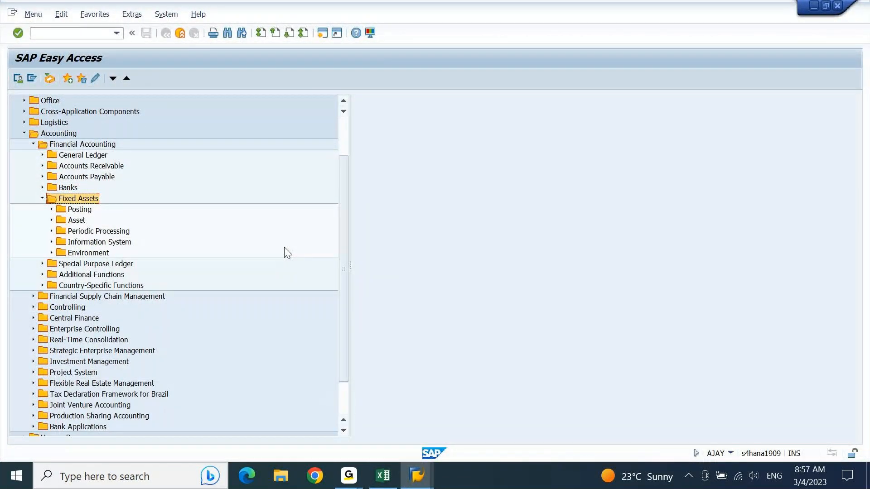
key(Down)
key(Down)
key(Down)
key(Down)
key(Right)
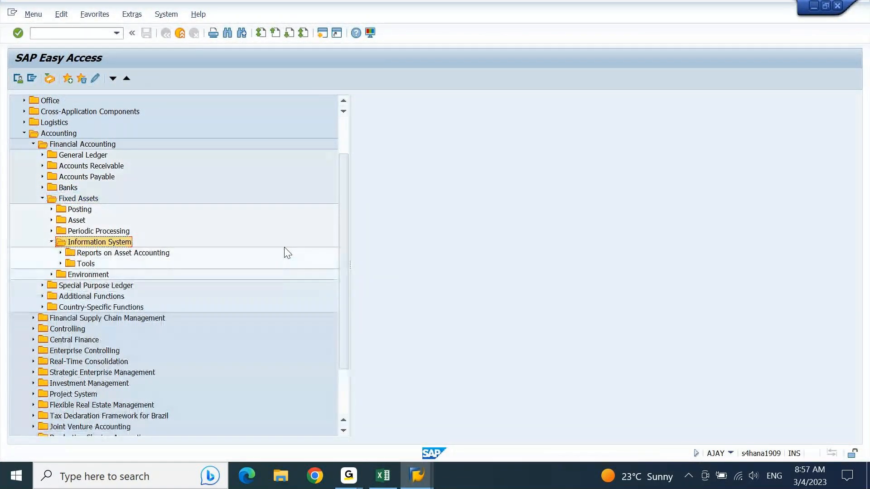
key(Down)
key(Right)
Browse the asset report folders from Depreciation forecast through Taxes, History and Individual Asset.
key(Down)
key(Down)
key(Down)
key(Down)
key(Down)
key(Down)
key(Down)
key(Up)
key(Up)
key(Up)
key(Up)
key(Up)
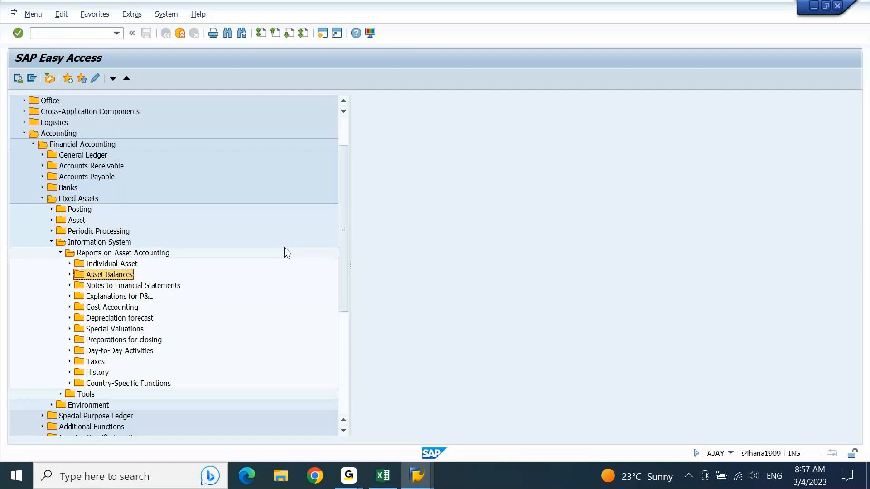
key(Down)
key(Down)
key(Down)
key(Down)
key(Down)
key(Down)
key(Down)
key(Down)
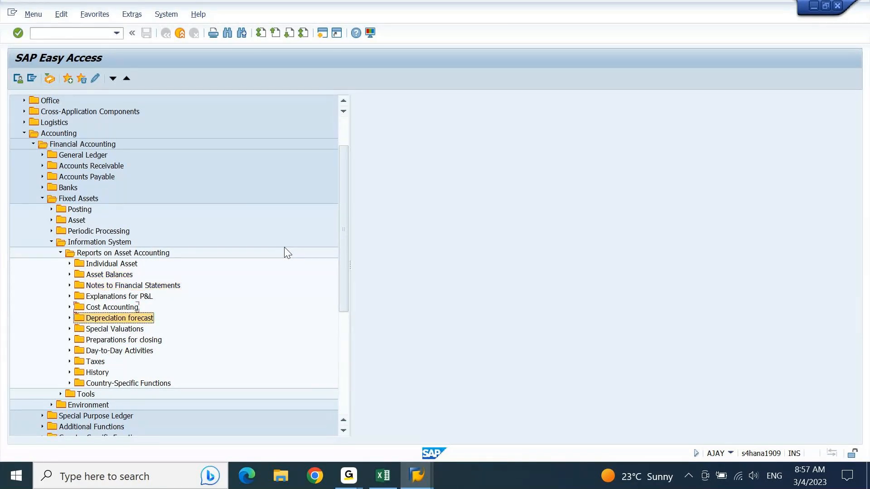
key(Down)
key(Up)
key(Up)
key(Up)
key(Up)
key(Up)
key(Up)
key(Up)
key(Up)
key(Up)
key(Right)
key(Left)
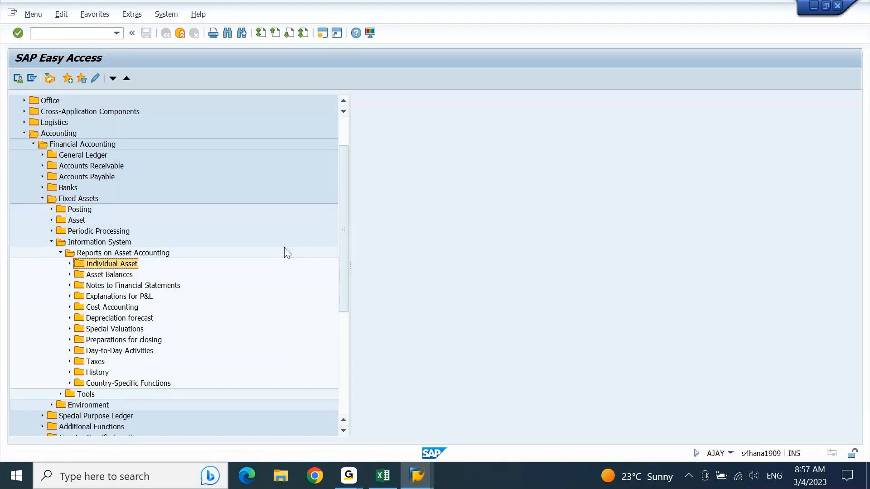
Expand Asset Balances > Asset Lists to view its eight balance reports, then collapse them.
key(Down)
key(Right)
key(Down)
key(Right)
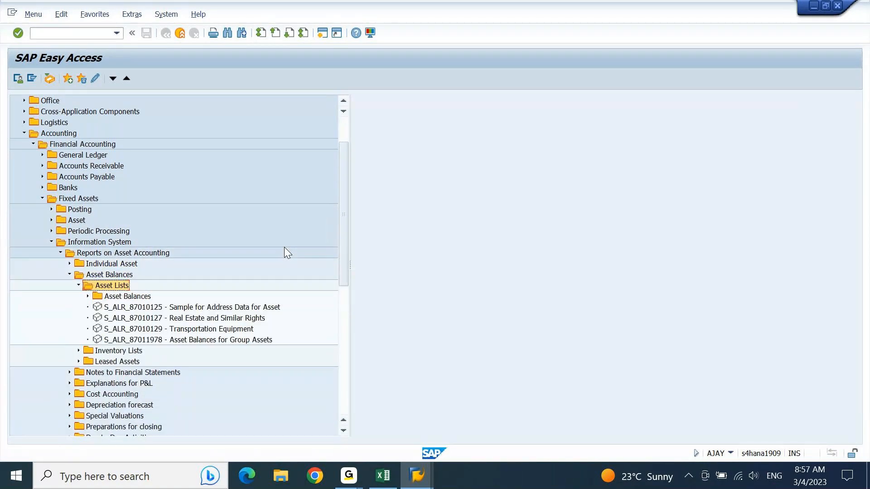
key(Down)
key(Right)
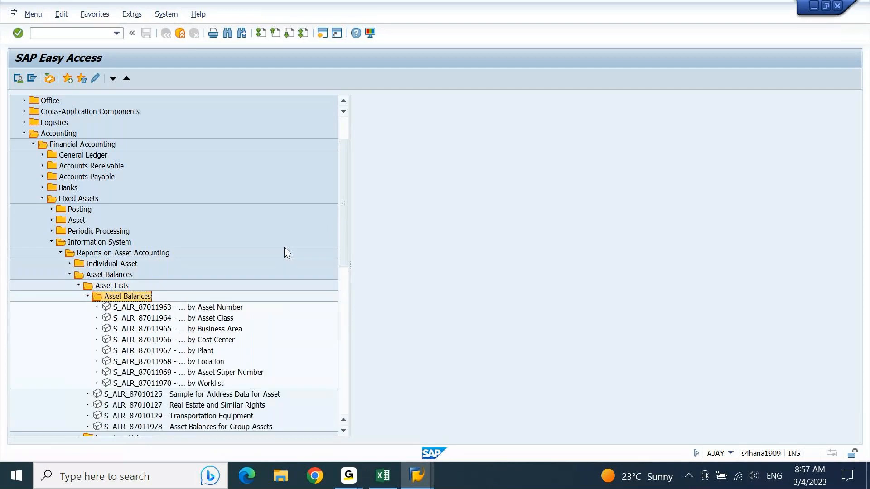
key(Left)
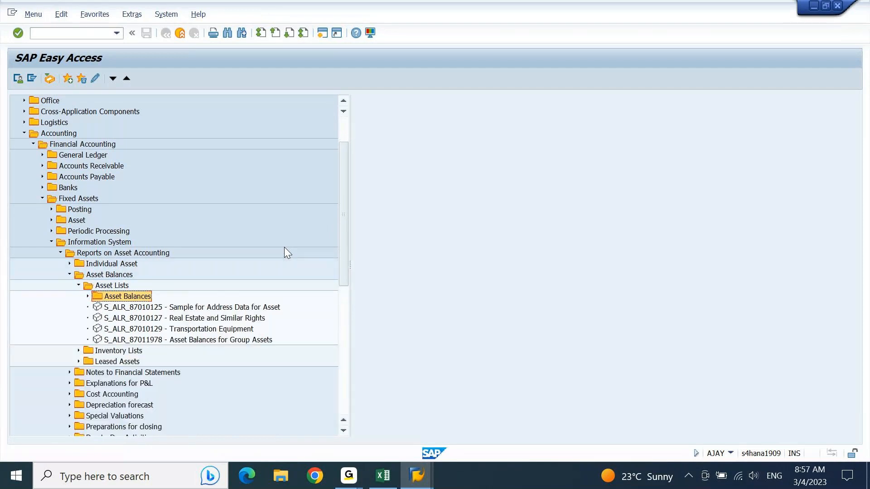
key(Up)
key(Left)
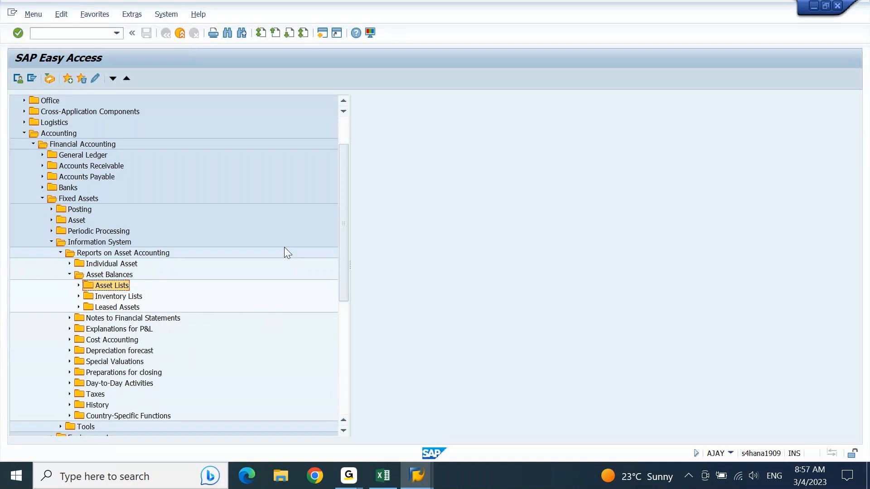
Look inside Inventory Lists > Physical Inventory List, then collapse Asset Balances.
key(Down)
key(Down)
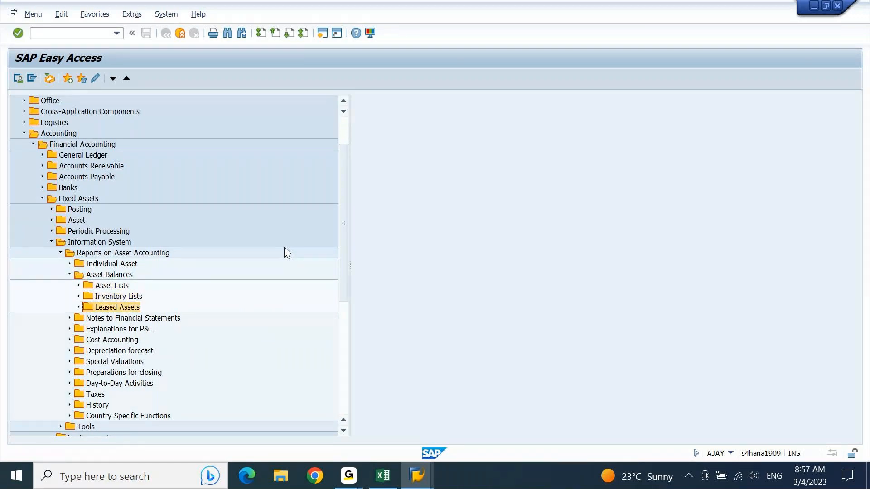
key(Up)
key(Right)
key(Down)
key(Right)
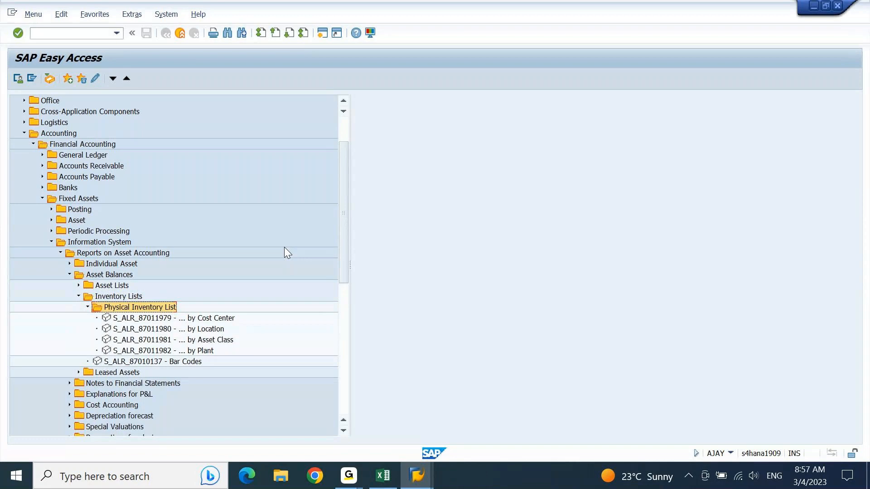
key(Left)
key(Up)
key(Left)
key(Left)
key(Left)
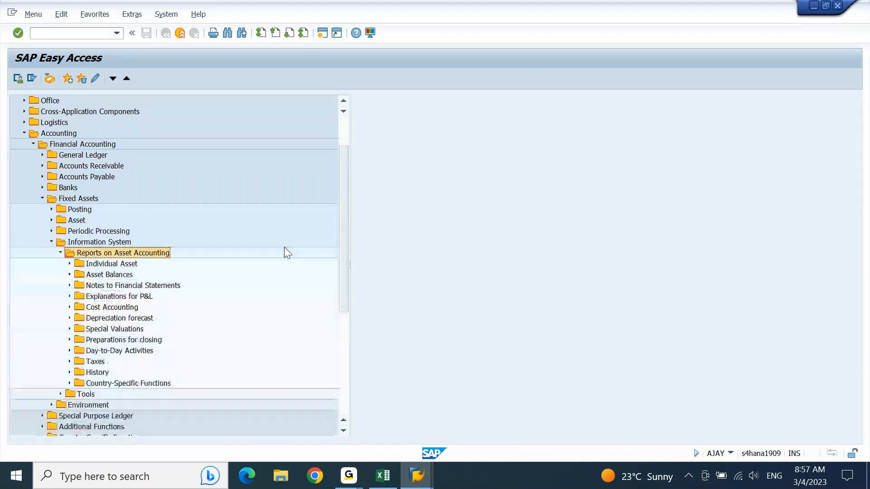
key(Up)
key(Down)
key(Down)
key(Down)
key(Down)
key(Down)
key(Down)
key(Down)
key(Down)
key(Down)
key(Down)
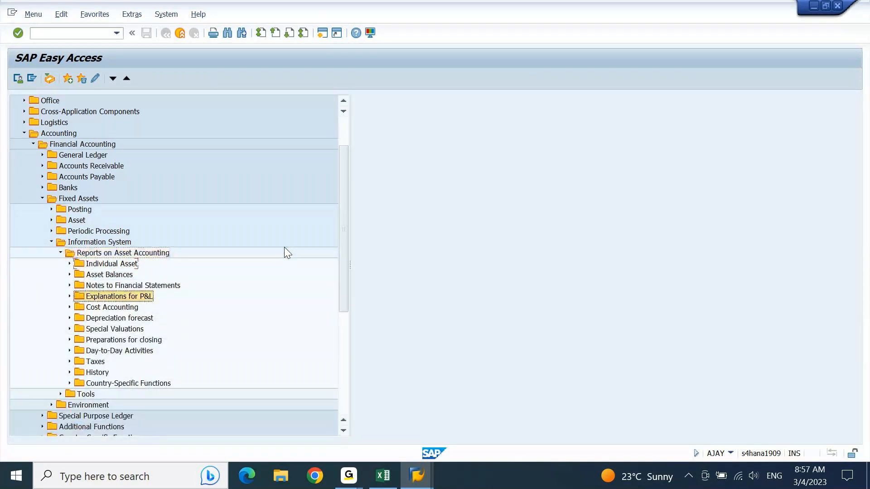
Review the seven Day-to-Day Activities > International reports, including S_ALR_87012060, then collapse them.
key(Up)
key(Up)
key(Right)
key(Down)
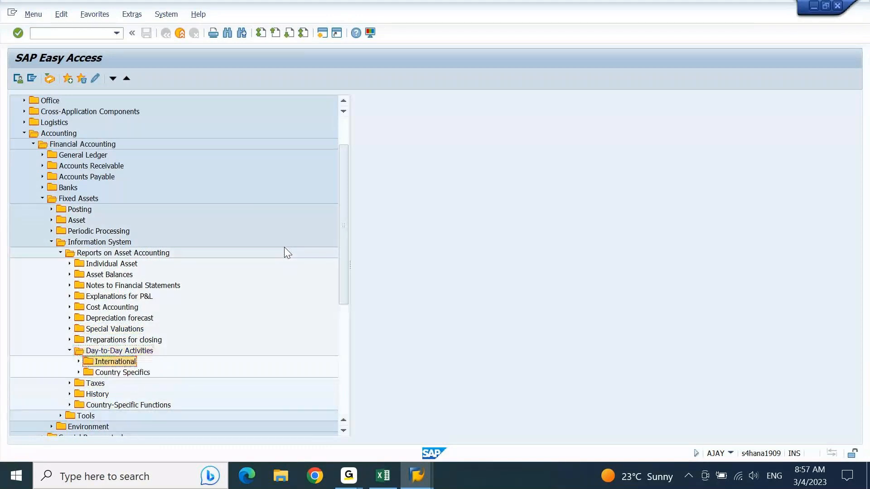
key(Right)
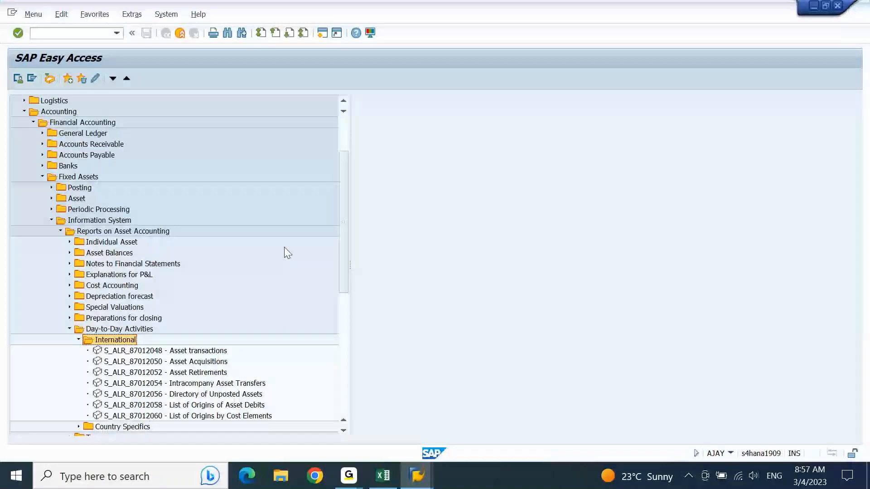
key(Down)
key(Down)
key(Down)
key(Down)
key(Down)
key(Down)
key(Down)
key(Down)
key(Up)
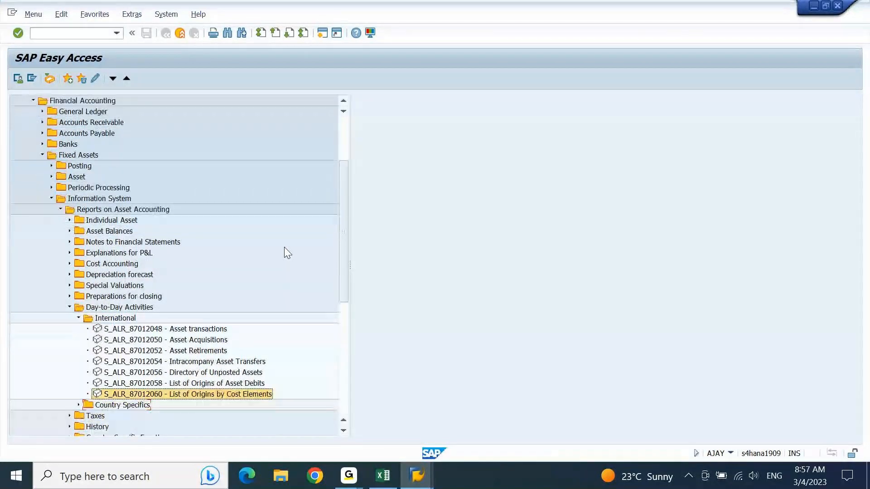
key(Left)
key(Left)
key(Left)
key(Left)
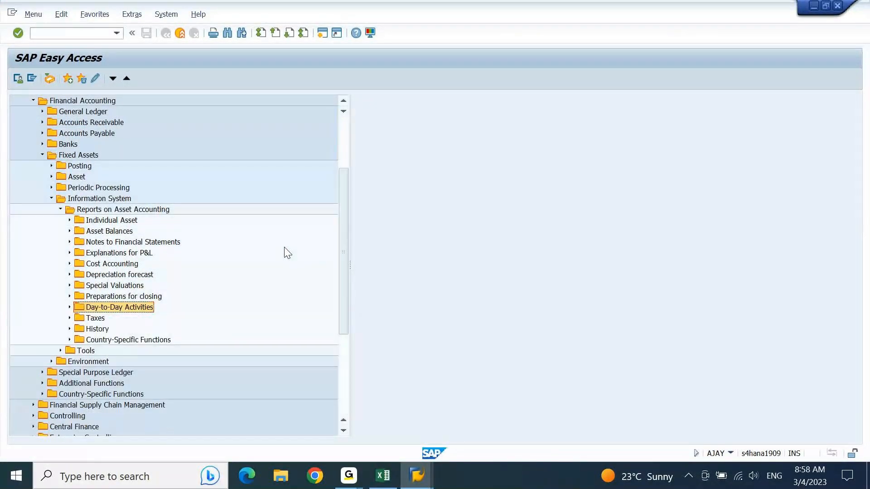
Peek into the Preparations for closing, Special Valuations and Cost Accounting folders.
key(Up)
key(Right)
key(Left)
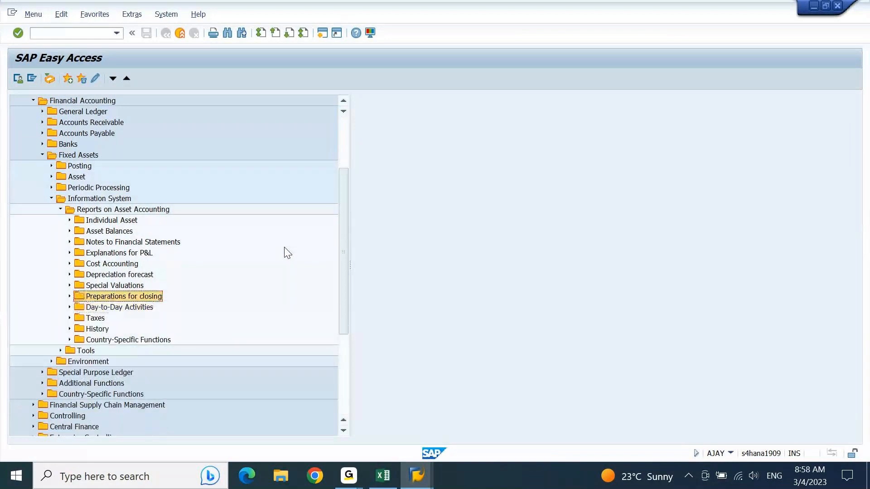
key(Up)
key(Right)
key(Left)
key(Up)
key(Up)
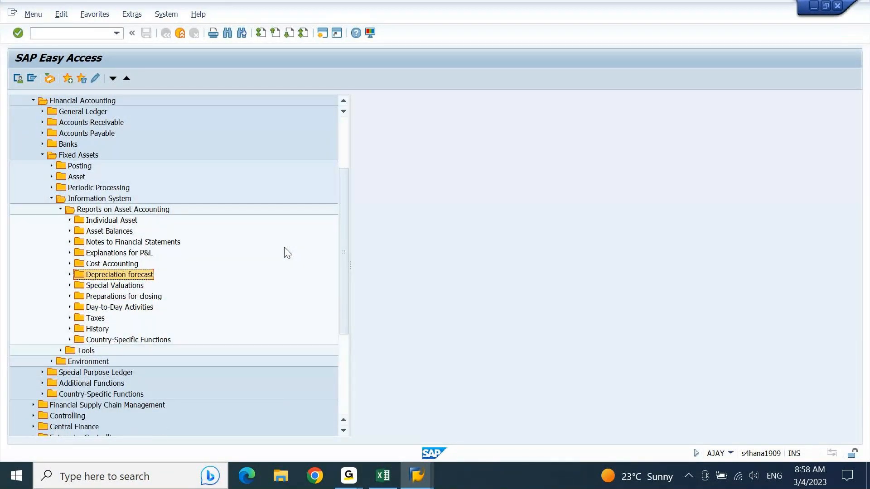
key(Right)
key(Left)
Expand Explanations for P&L > International and look at its Depreciation reports.
key(Up)
key(Right)
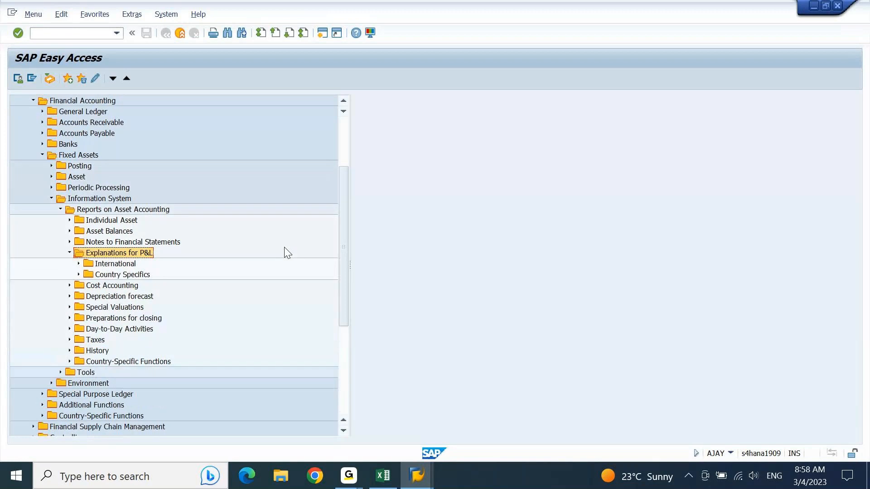
key(Down)
key(Right)
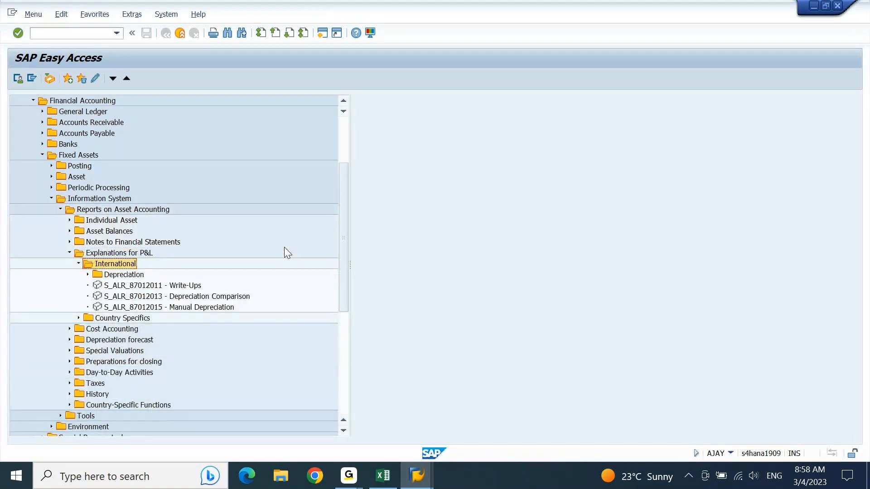
key(Down)
key(Right)
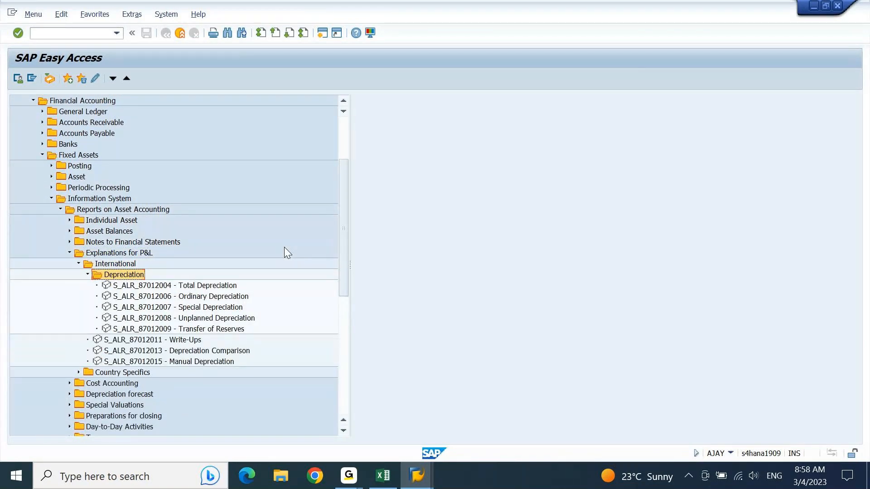
key(Left)
Expand Notes to Financial Statements > International to show its three reports.
key(Up)
key(Right)
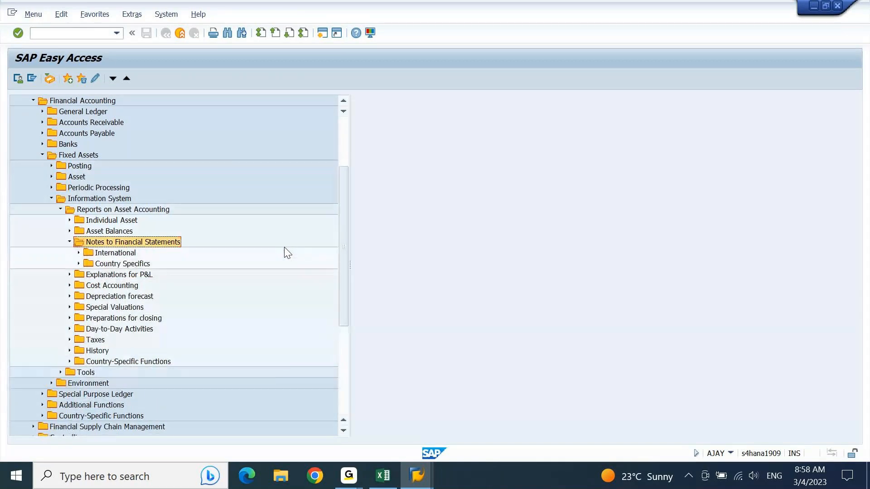
key(Down)
key(Right)
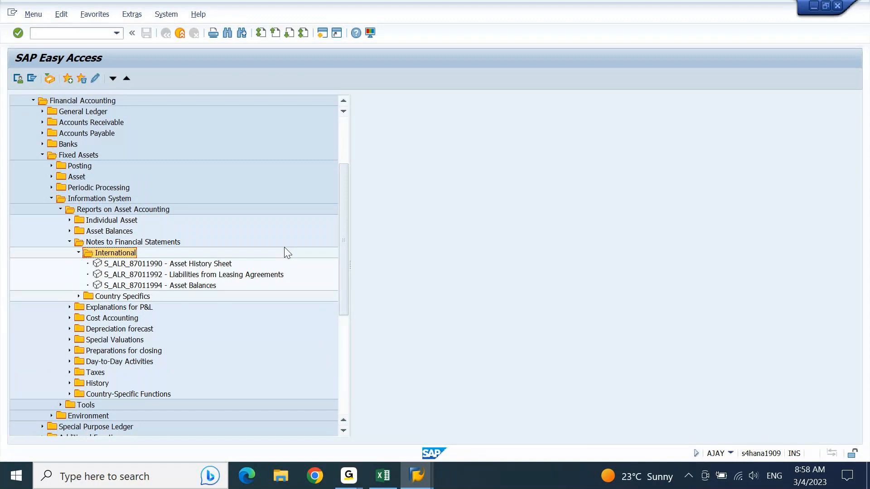
Recheck the Asset Balances and Individual Asset folders, then select Notes to Financial Statements.
key(Up)
key(Up)
key(Right)
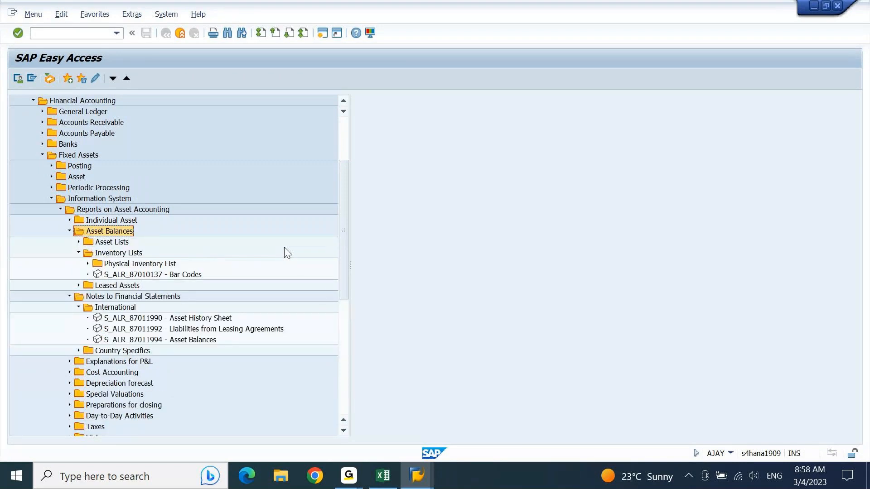
key(Left)
key(Up)
key(Right)
key(Left)
key(Down)
key(Right)
key(Left)
key(Down)
key(Down)
key(Down)
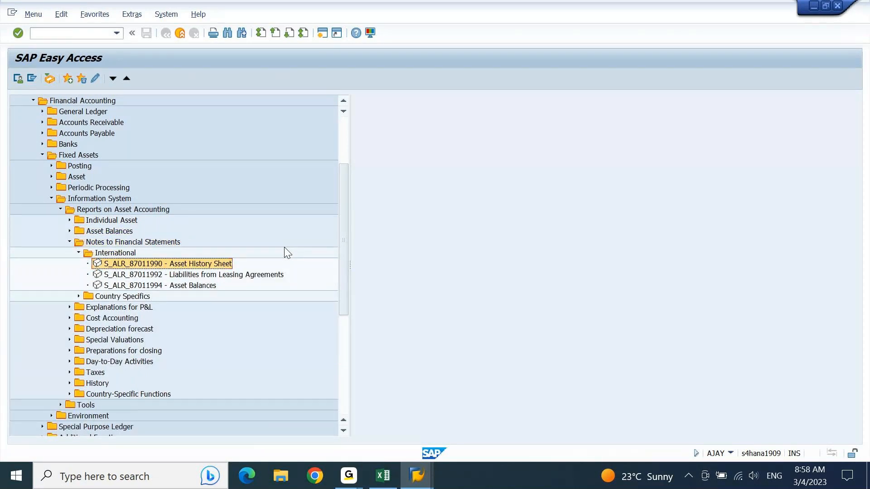
Run S_ALR_87011990 Asset History Sheet for AJ10, dismiss 'No data was selected', and exit.
key(Return)
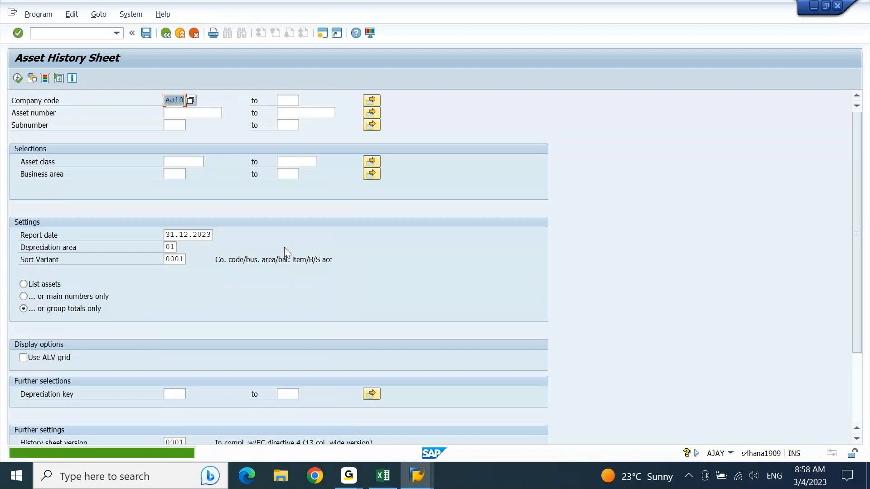
key(F8)
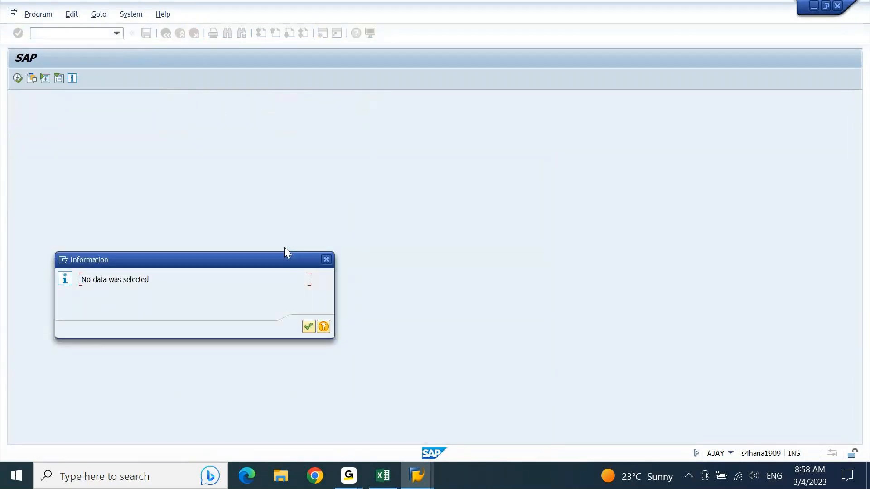
key(Return)
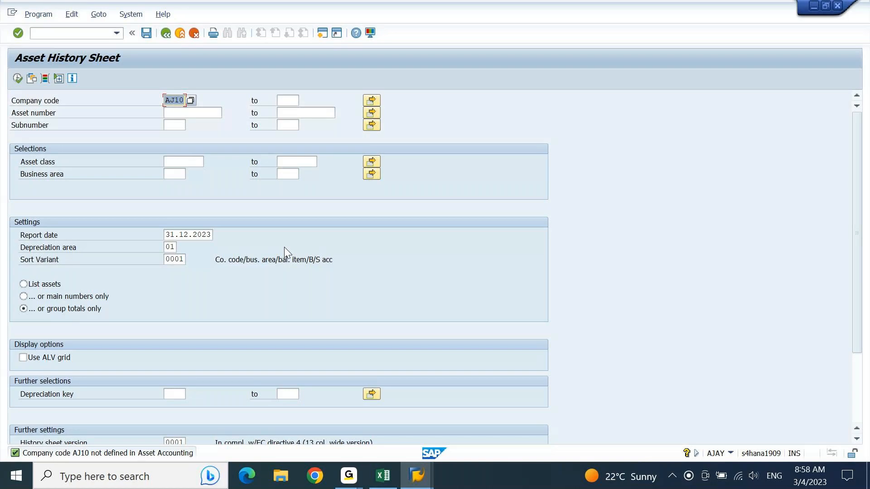
key(F3)
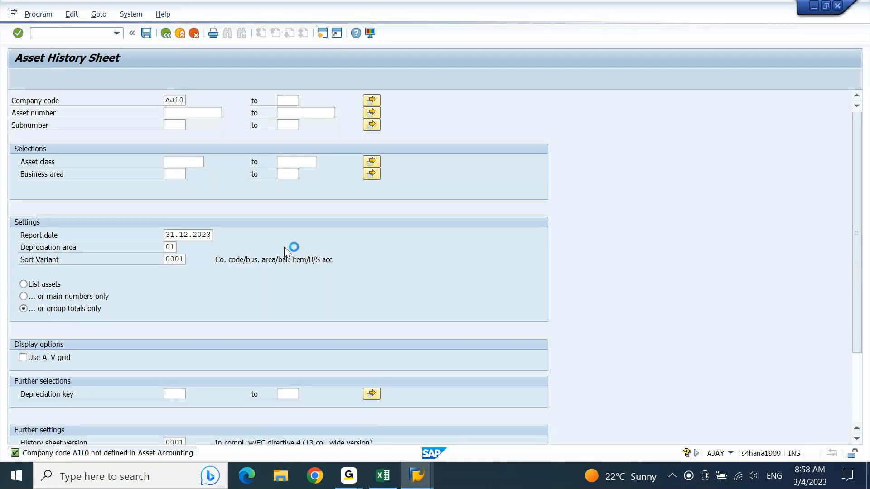
key(Down)
key(Down)
key(Up)
key(Up)
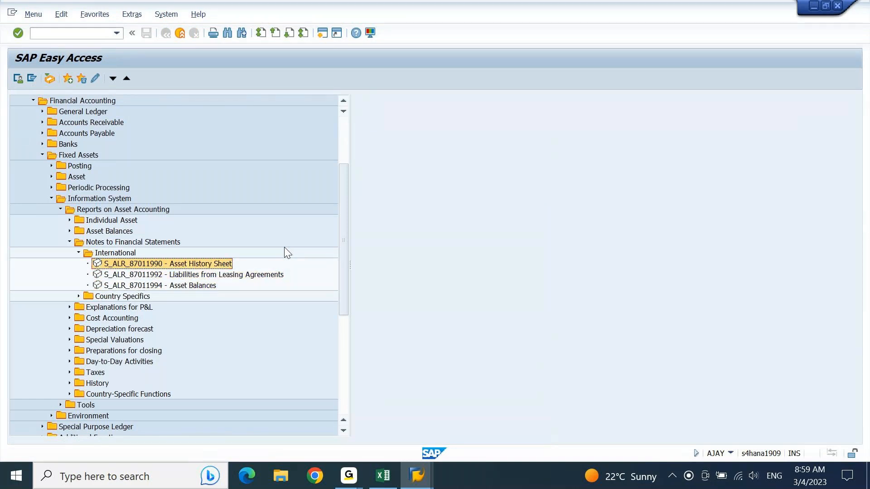
Open the Physical Inventory List by Asset Class report under Asset Balances > Inventory Lists.
key(Left)
key(Left)
key(Left)
key(Left)
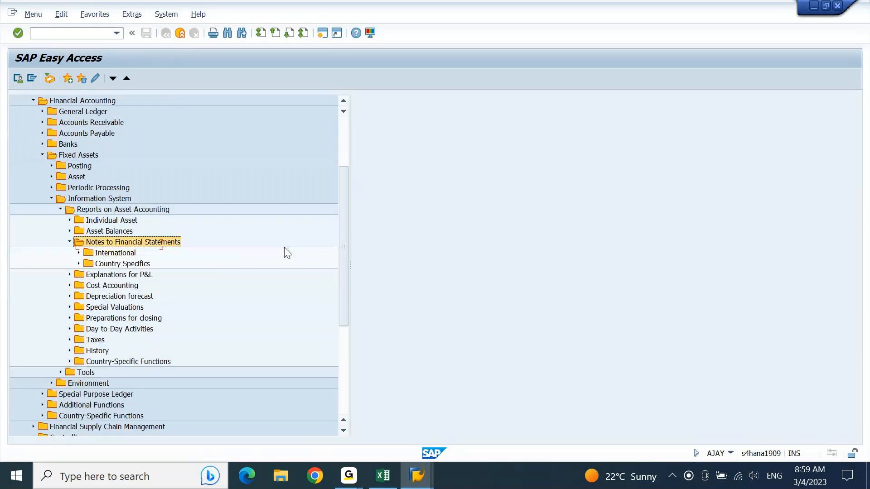
key(Up)
key(Right)
key(Down)
key(Down)
key(Down)
key(Right)
key(Down)
key(Down)
key(Down)
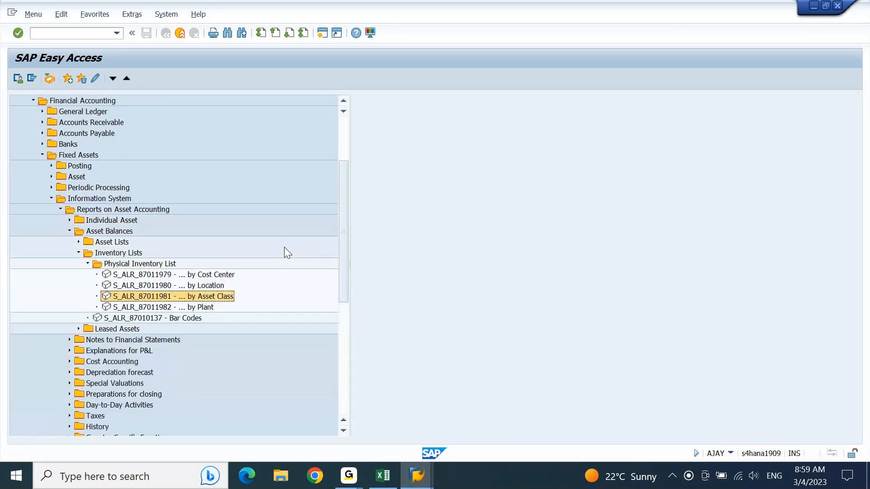
key(Return)
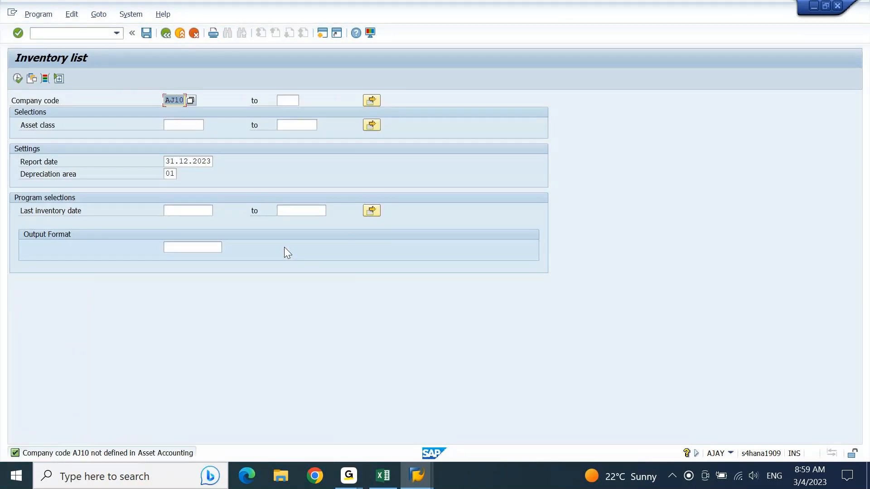
Replace company code AJ10 with HM10 from the company code list and execute the report.
key(Delete)
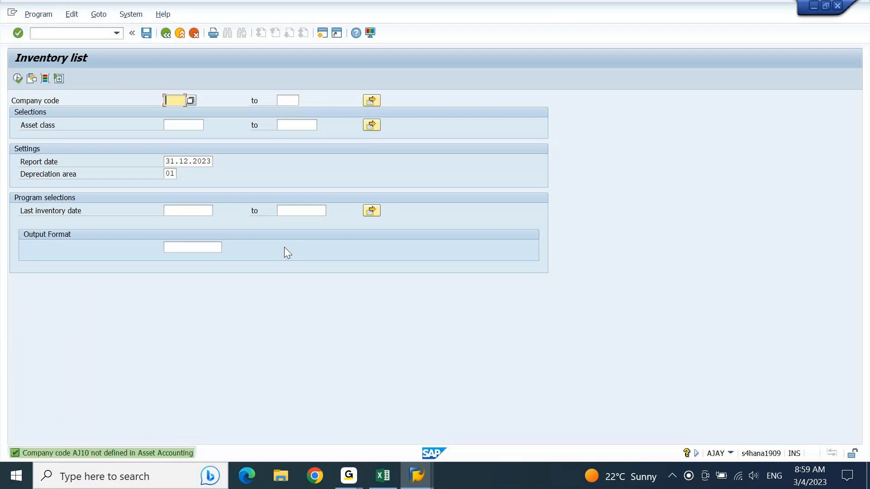
key(Return)
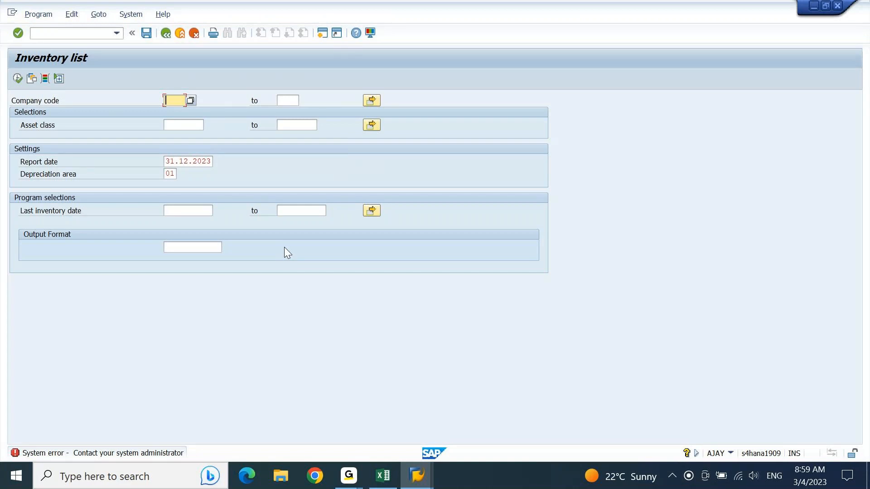
key(F3)
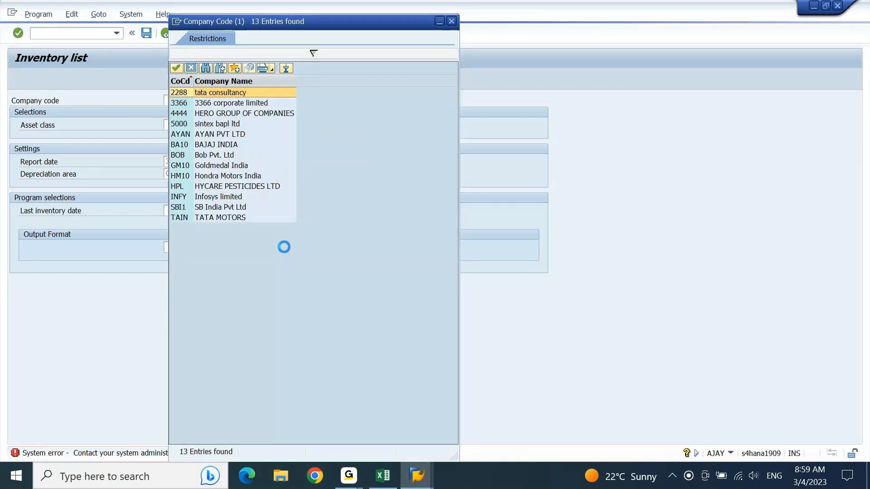
key(Down)
key(Down)
key(Down)
key(Down)
key(Down)
key(Down)
key(Down)
key(Down)
key(Down)
key(Down)
key(Down)
key(Down)
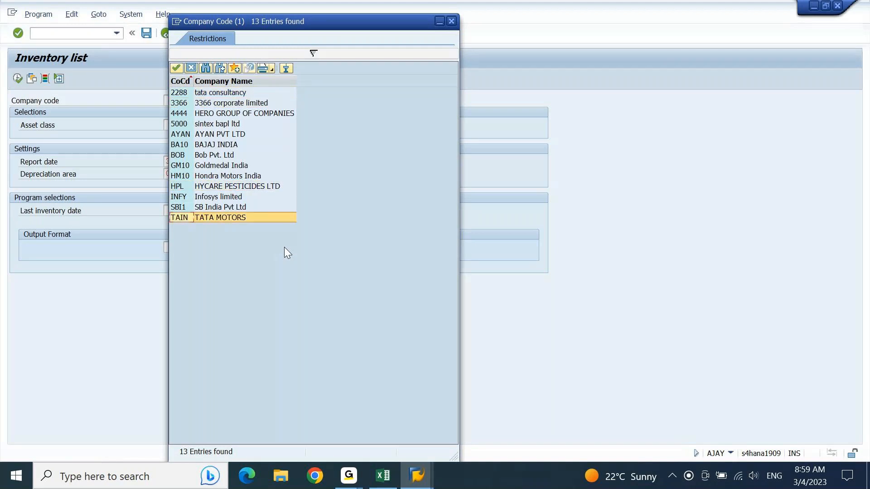
key(Up)
key(Up)
key(Up)
key(Up)
key(Escape)
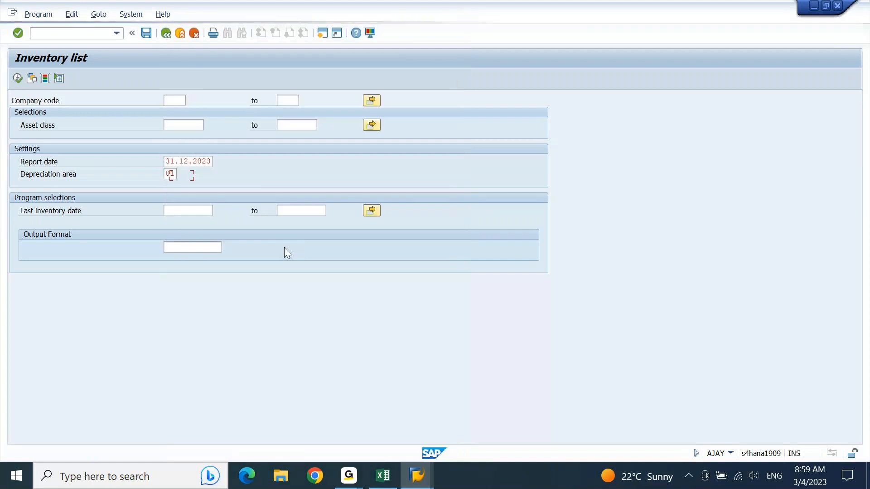
key(F8)
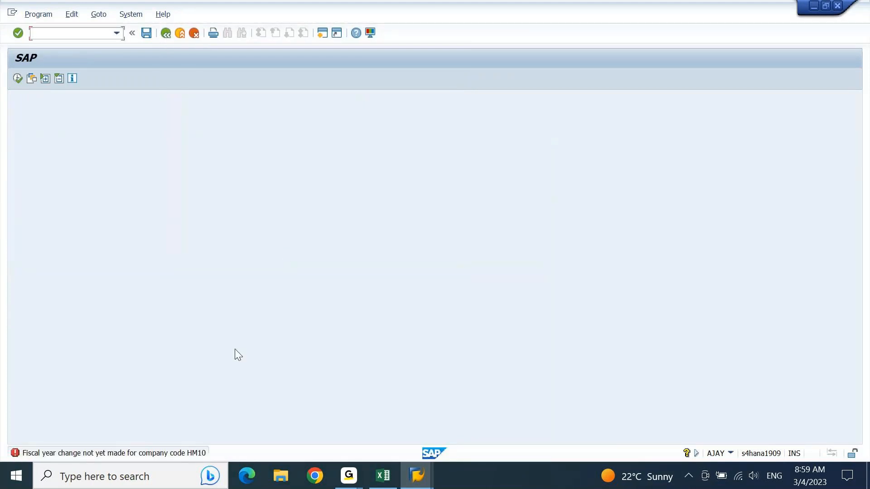
Read the Performance Assistant explanation of HM10's fiscal-year-change error, close it, and go back.
double_click(164, 455)
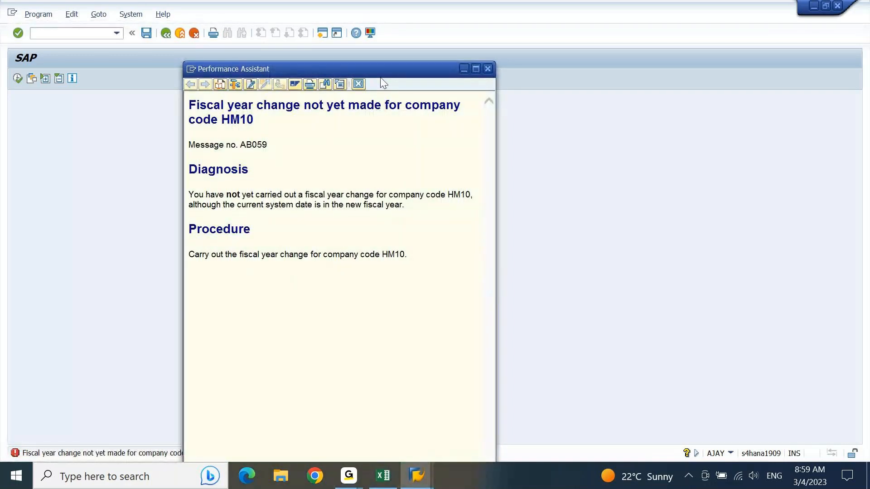
drag(384, 83, 404, 67)
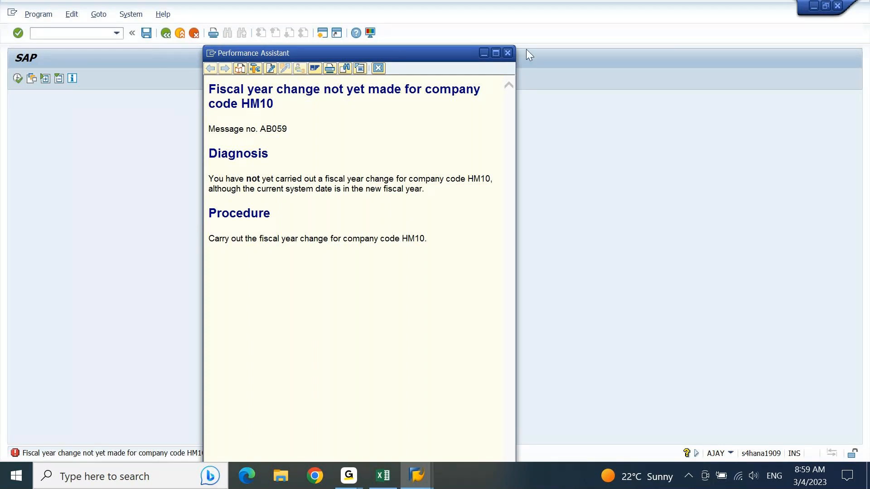
click(506, 53)
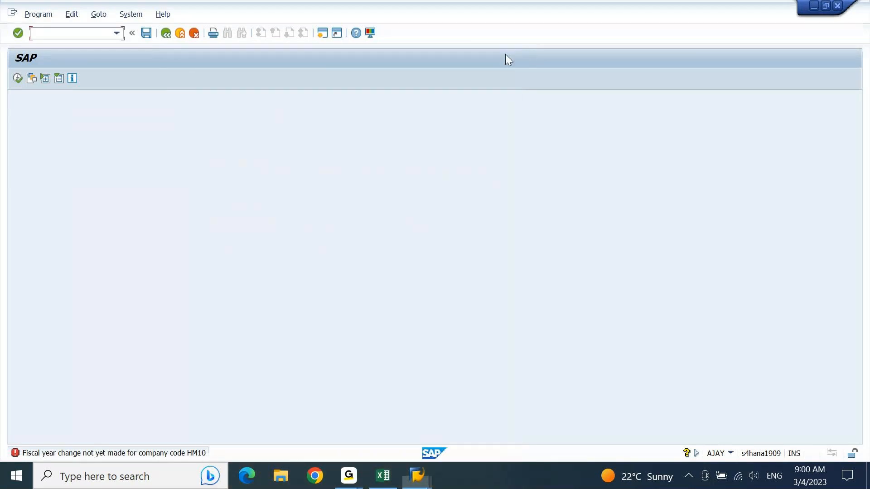
click(169, 36)
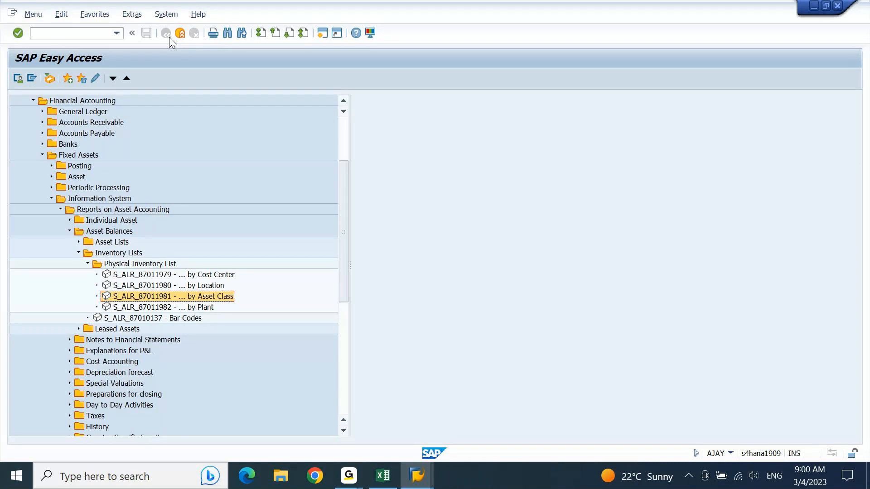
Go back to the main SAP Easy Access menu and enter transaction FAA_CMP.
key(Return)
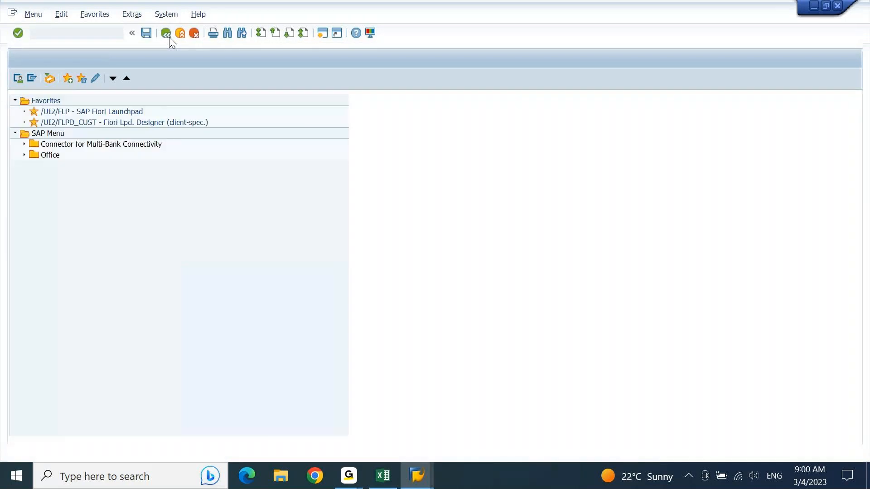
click(169, 36)
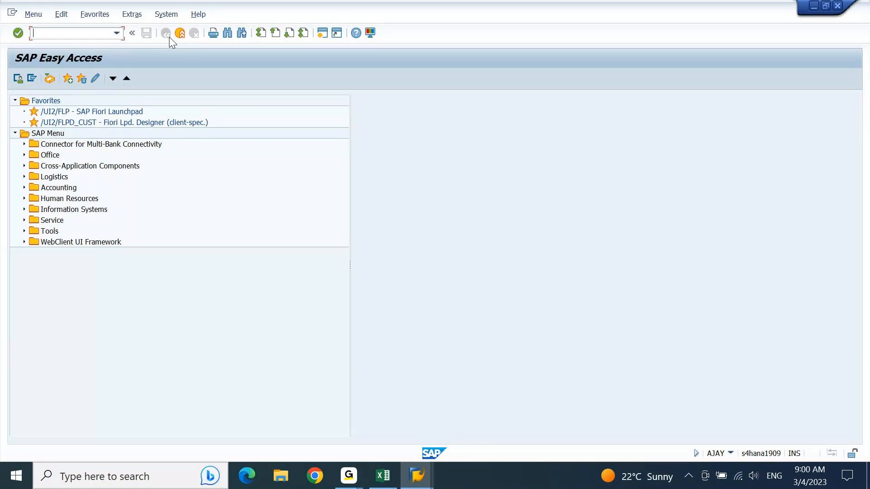
text(FAA_CMP)
In FAA_CMP, check HM10 ledger 0L's highest fiscal year 2022, then relaunch S_ALR_87011981.
key(Return)
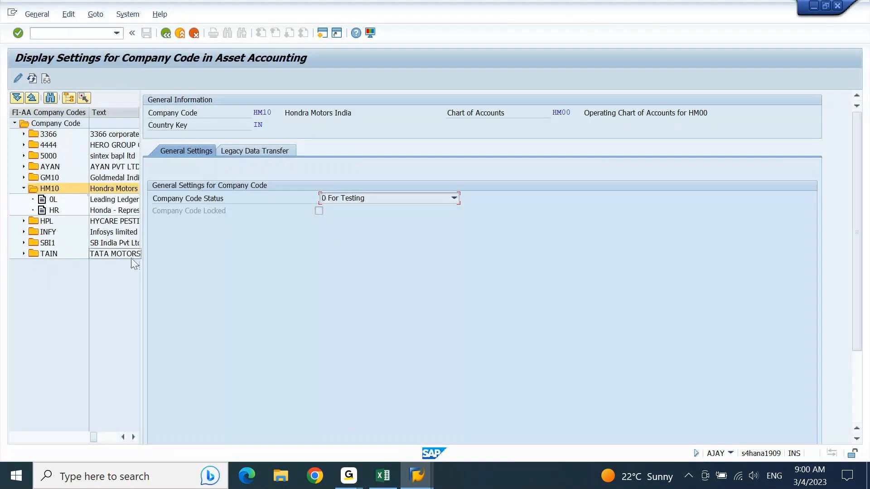
drag(140, 271, 235, 263)
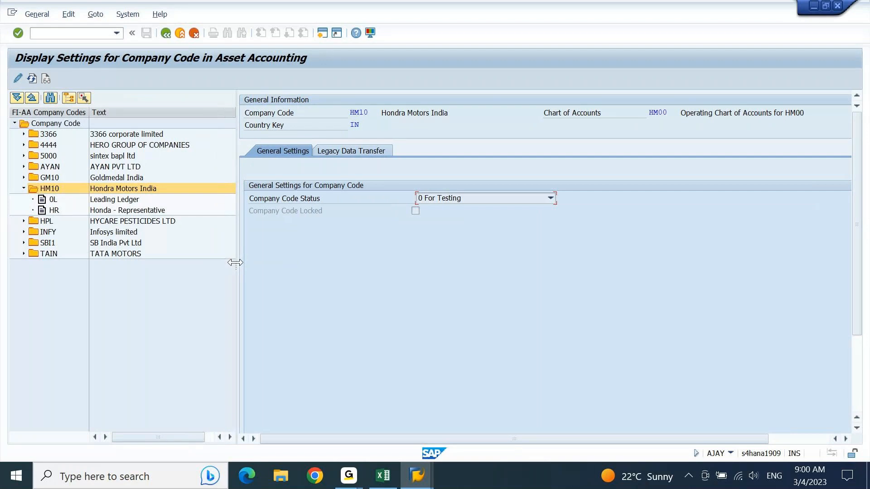
click(51, 202)
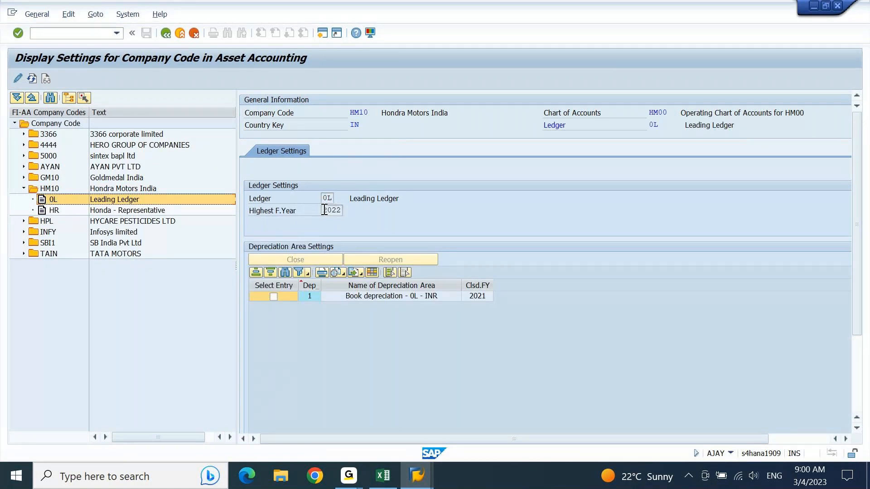
drag(325, 210, 364, 216)
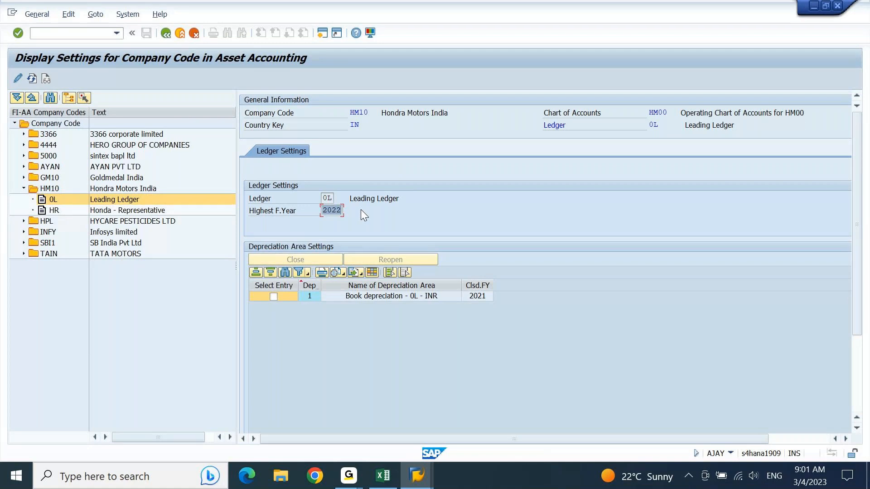
key(alt+Tab)
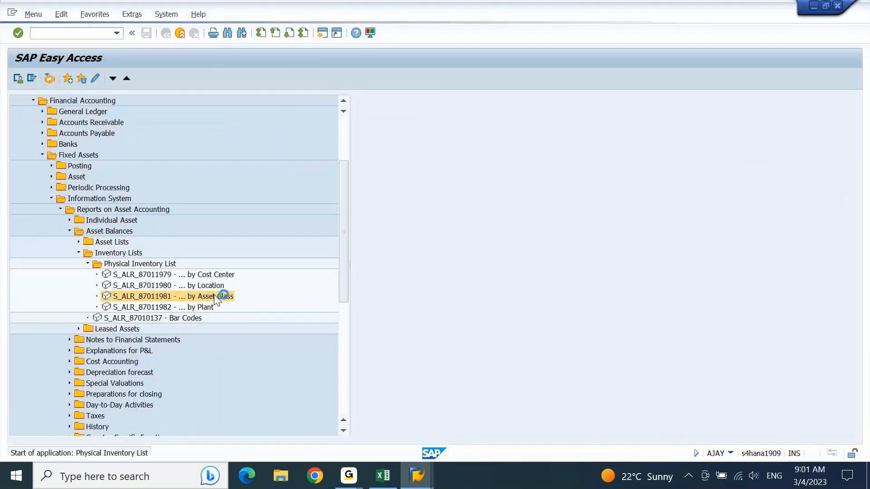
double_click(215, 297)
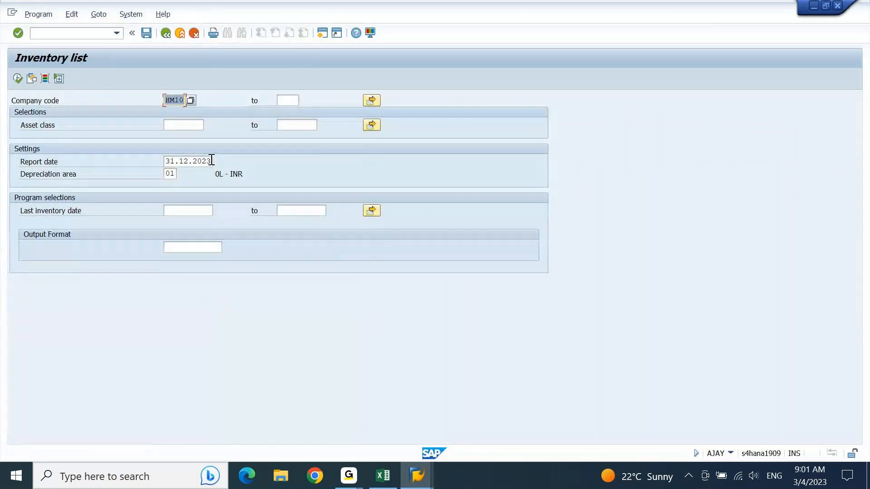
Change the report date to 31.12.2022 and rerun the HM10 inventory list.
click(212, 159)
key(BackSpace)
text(2)
key(F8)
click(18, 80)
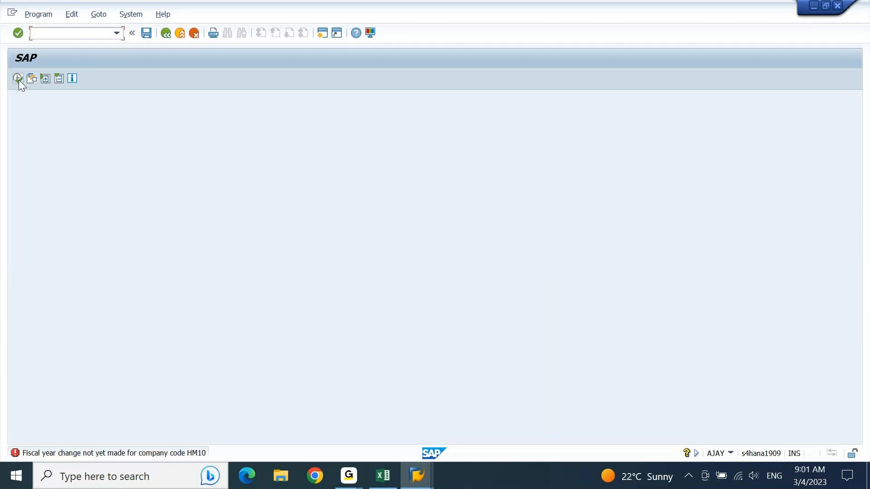
key(alt+Tab)
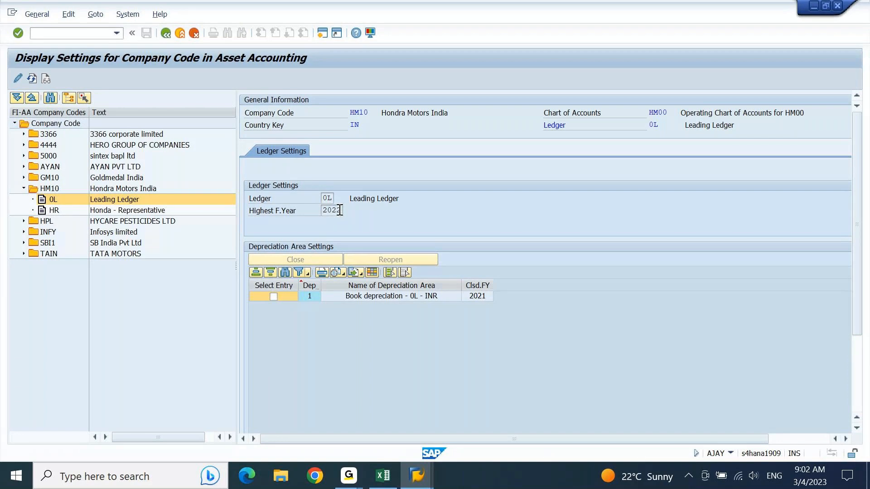
Exit the FAA_CMP display and start transaction FAGLGVTR for Balance Carryforward.
key(F3)
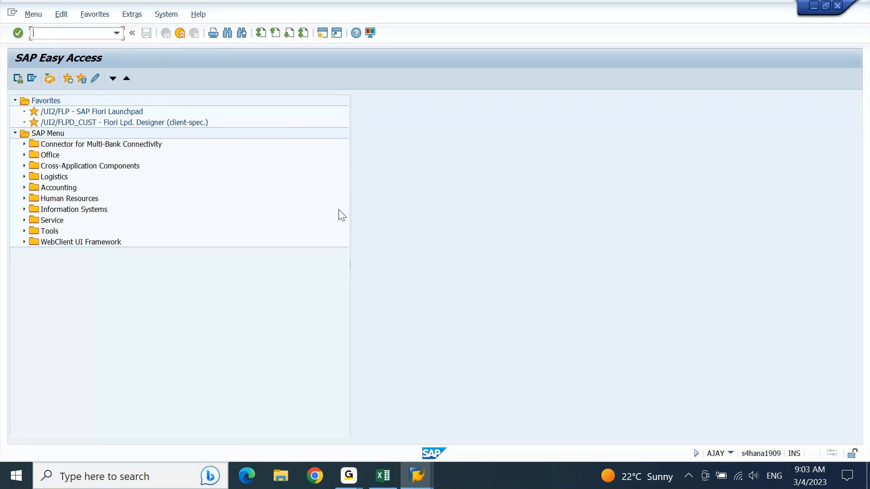
text(FAGLGVTR)
key(Return)
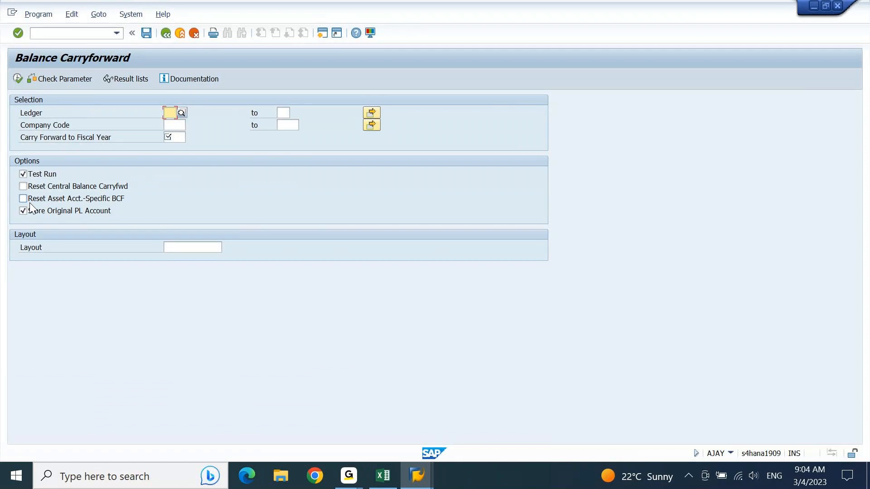
Exit FAGLGVTR and rerun FAA_CMP from the command history to reach HM10's Asset Accounting settings.
key(F3)
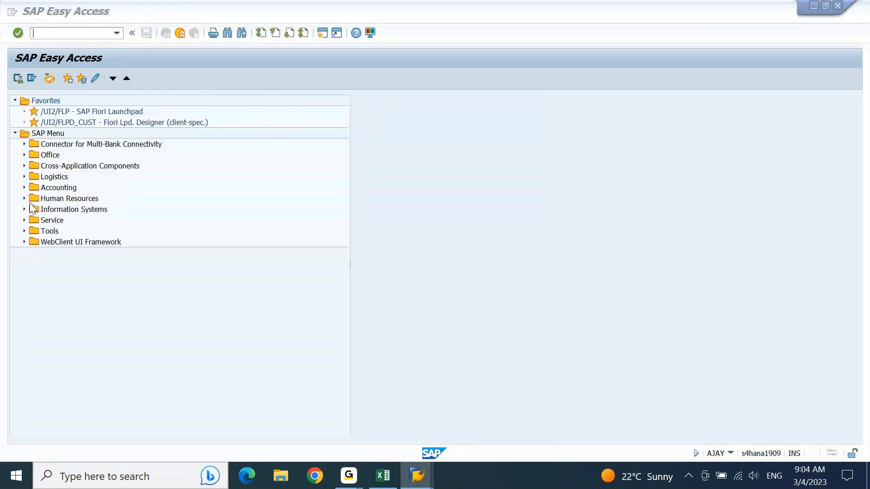
key(alt+Tab)
key(alt+Tab)
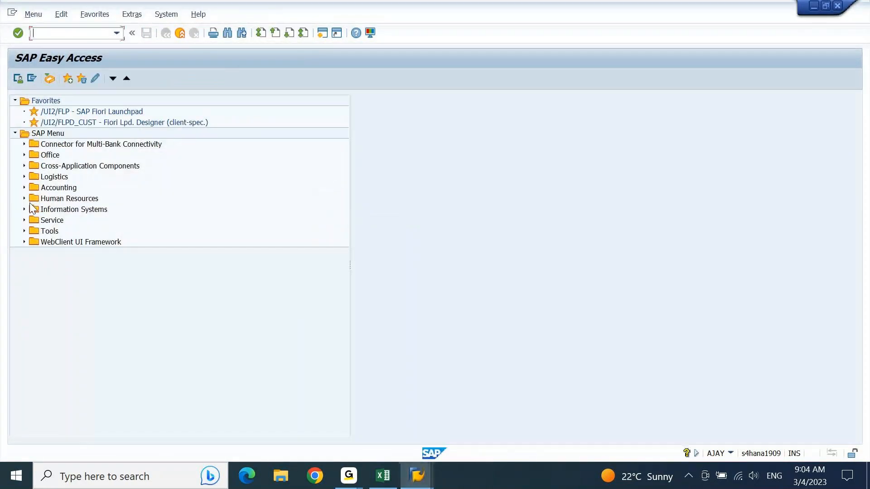
key(Down)
key(Down)
key(Down)
key(Up)
key(Return)
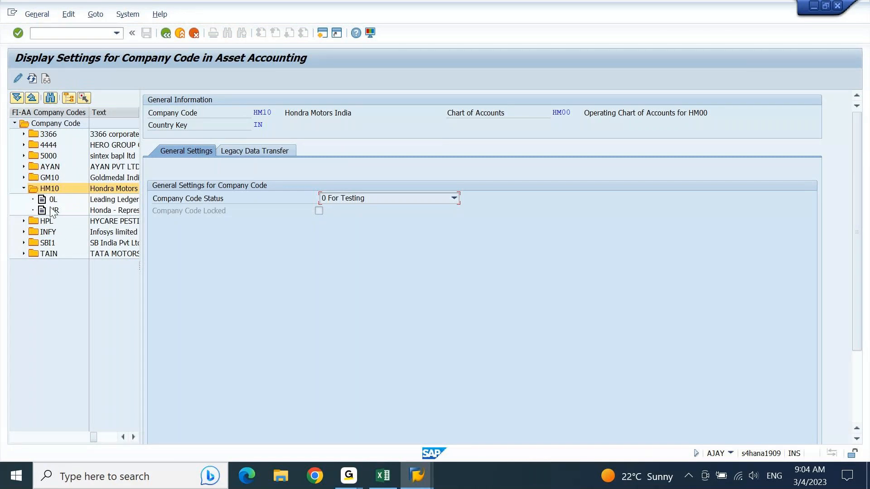
Check HM10's HR ledger: depreciation area 3 closed for 2021, highest fiscal year 2022, then return to Easy Access.
click(51, 211)
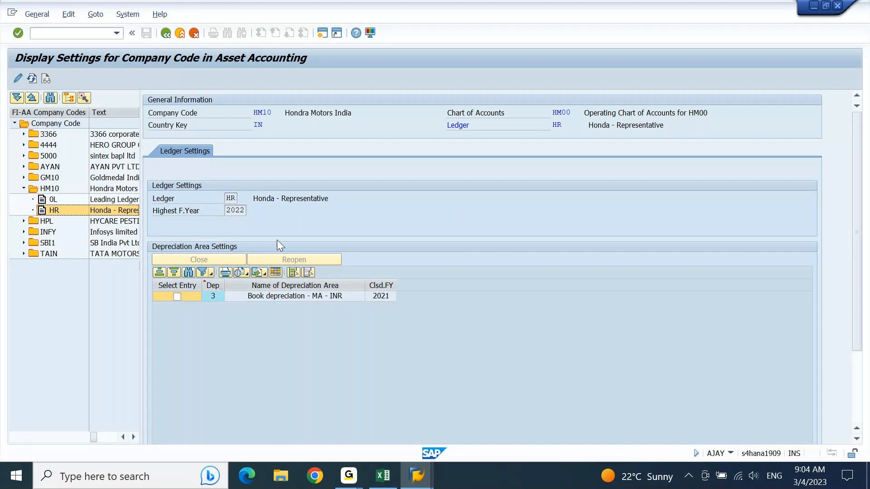
click(317, 299)
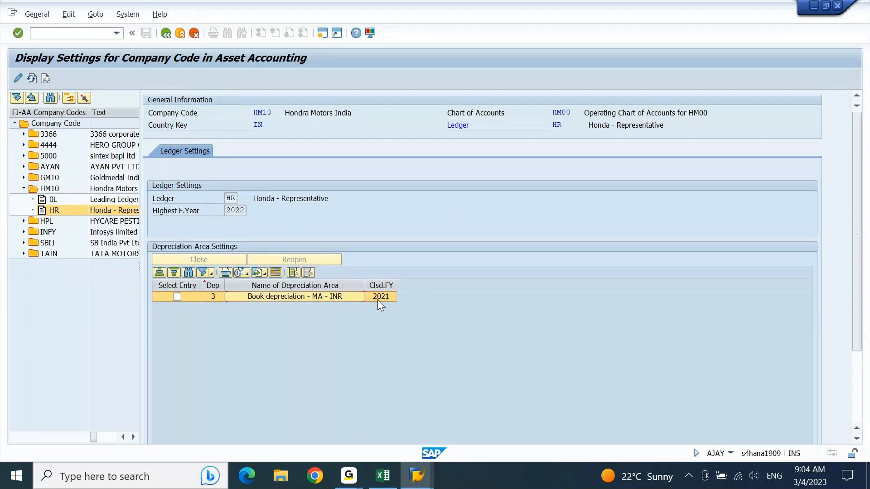
click(241, 213)
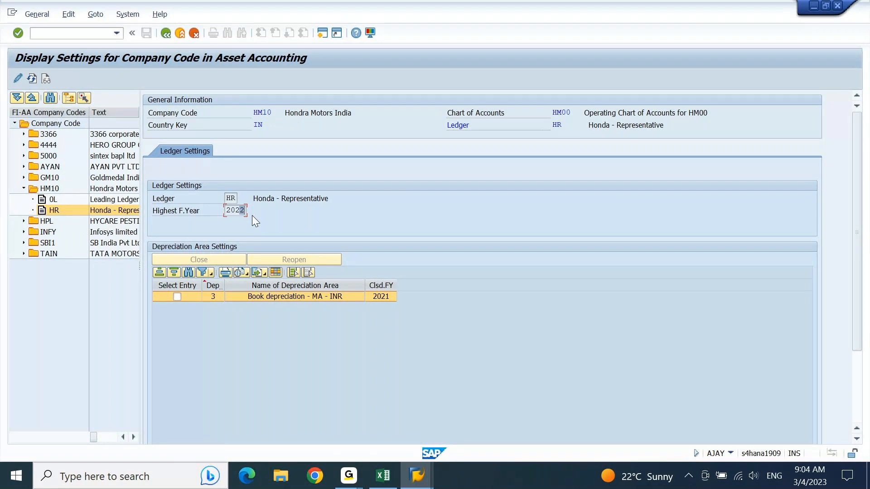
key(alt+Tab)
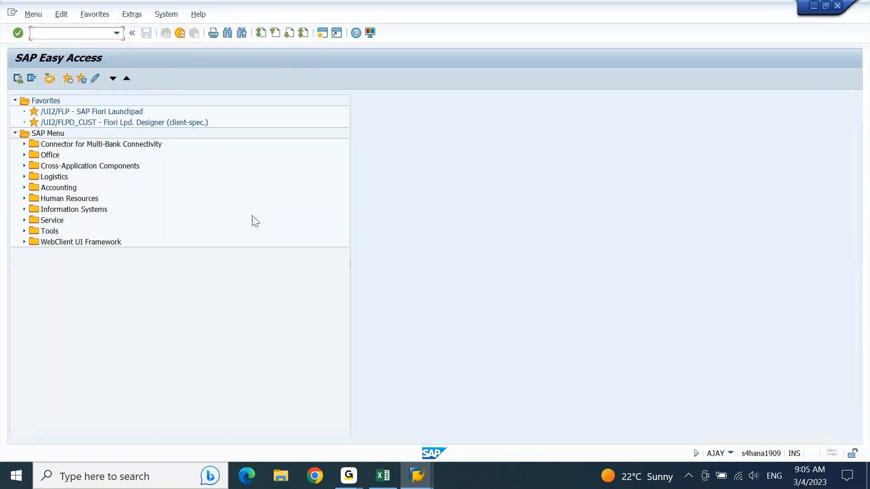
key(alt+Tab)
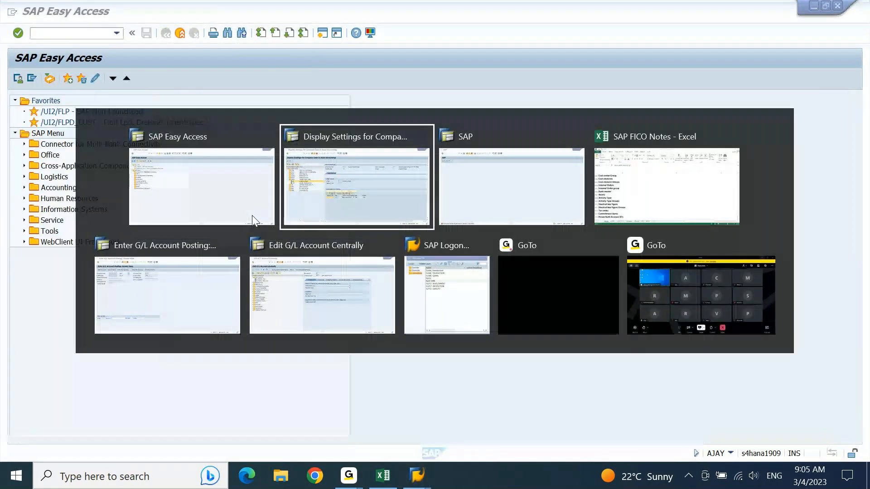
key(alt+Tab)
key(alt+Tab)
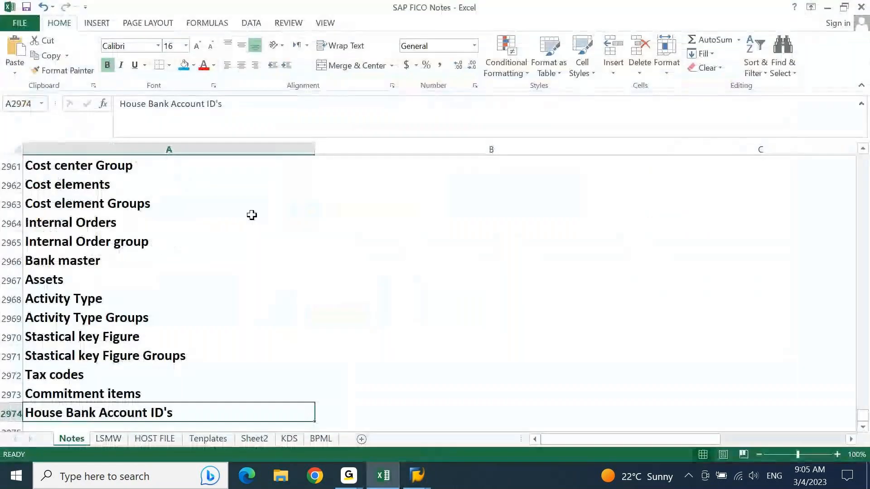
key(Up)
key(Up)
key(Up)
key(Up)
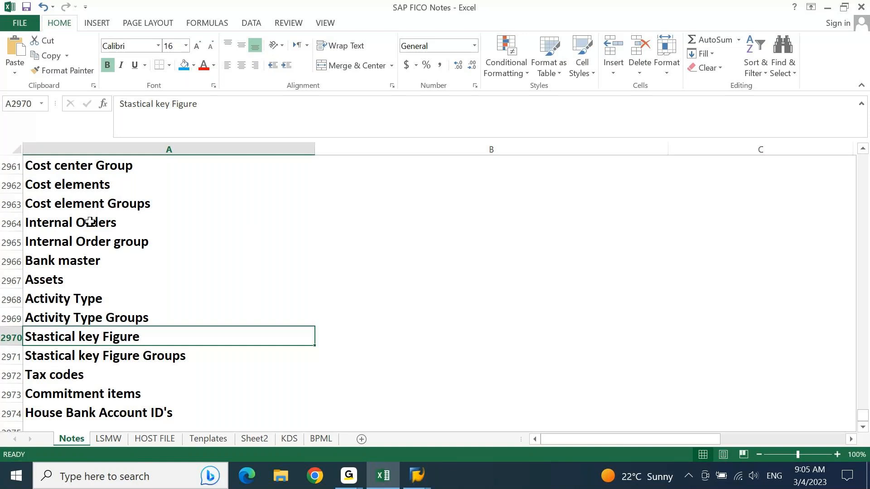
key(alt+Tab)
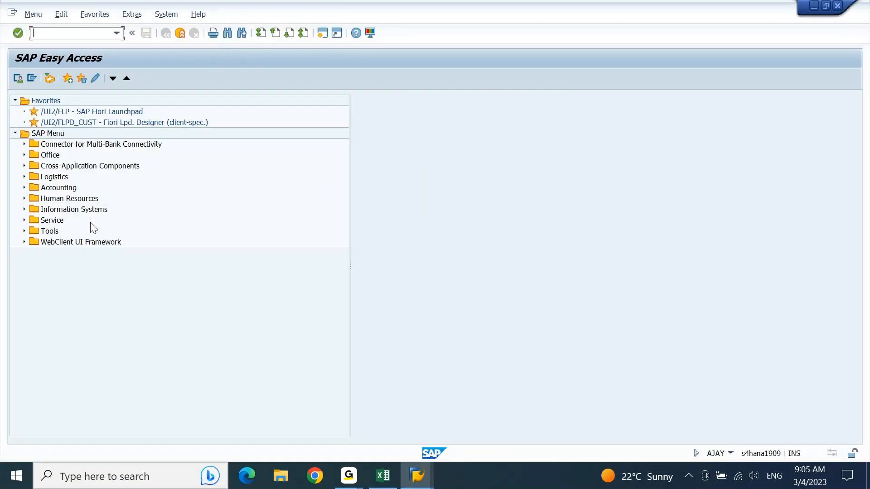
click(58, 191)
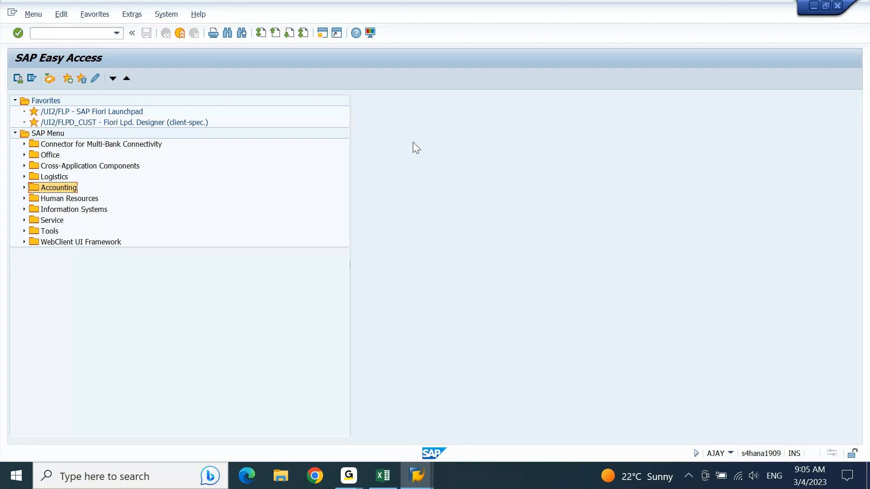
Expand the SAP Menu tree through Accounting > Controlling > Cost Element Accounting.
key(Right)
key(Down)
key(Down)
key(Down)
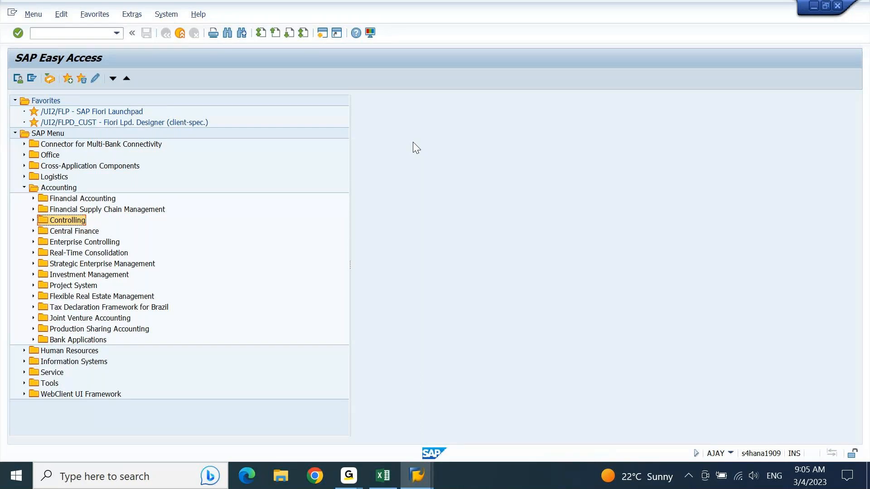
key(Right)
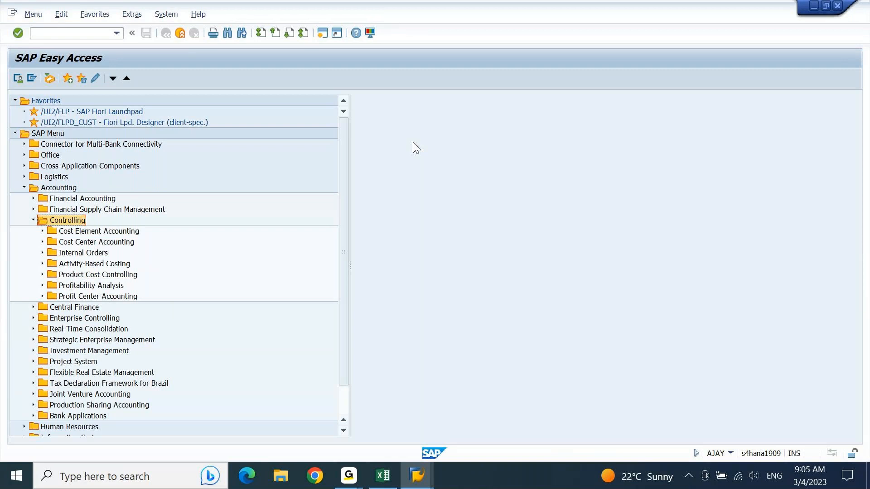
key(Down)
key(Right)
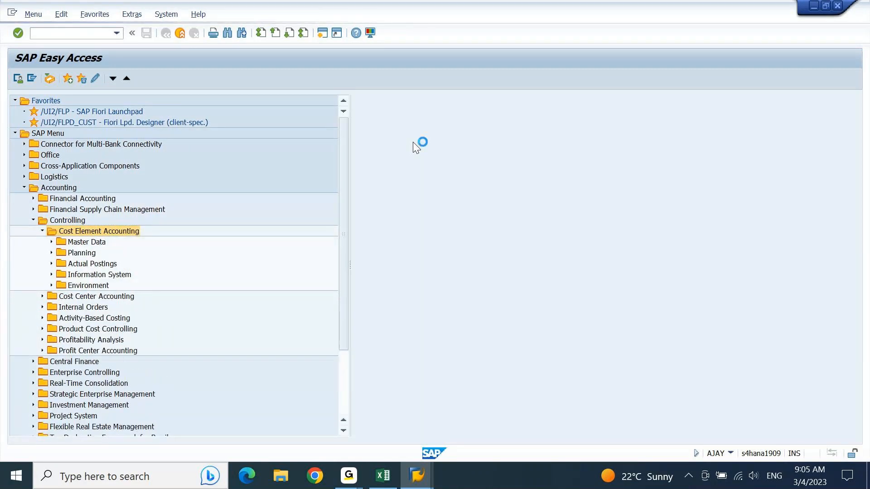
key(Down)
key(Down)
key(Down)
key(Down)
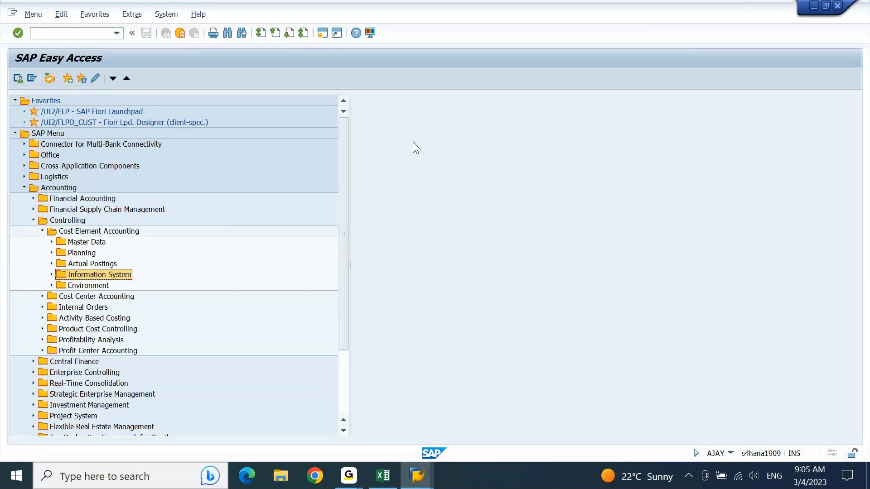
key(Up)
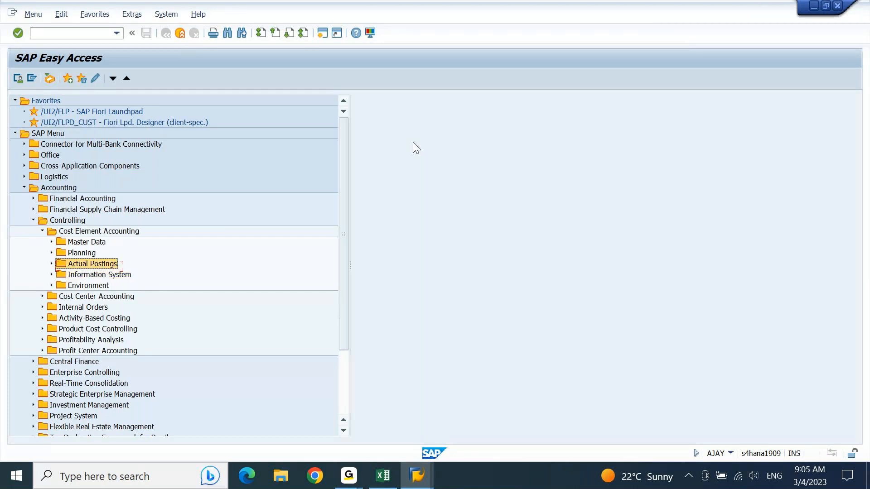
key(Left)
key(Left)
key(Right)
key(Down)
key(Down)
key(Down)
Drill into Information System > Reports > Master Data Indexes and run KA23 Cost Elements.
key(Down)
key(Right)
key(Down)
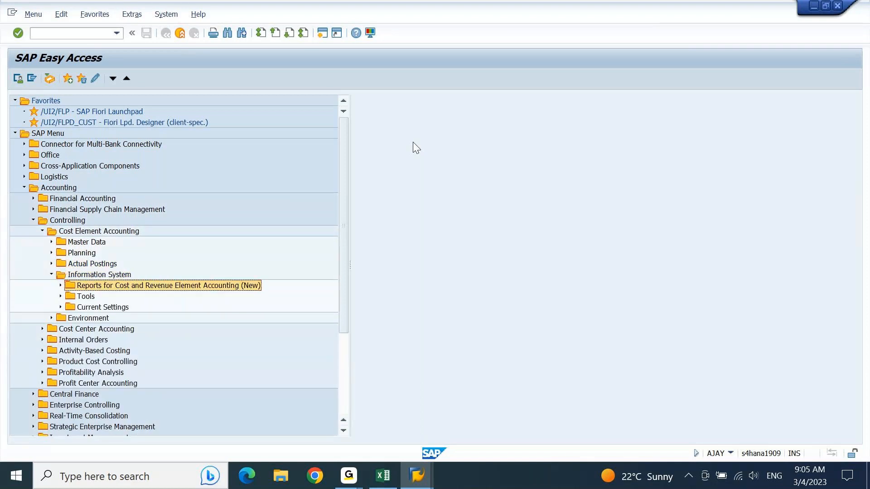
key(Right)
key(Down)
key(Right)
key(Left)
key(Down)
key(Down)
key(Right)
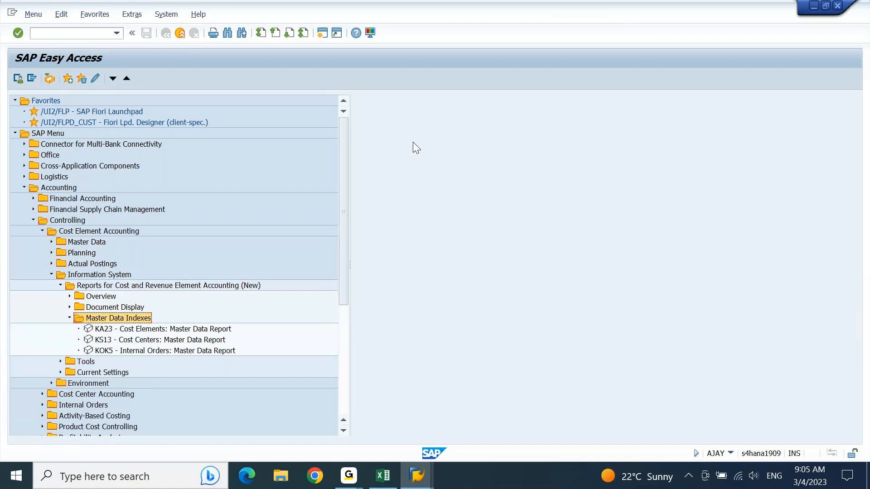
key(Down)
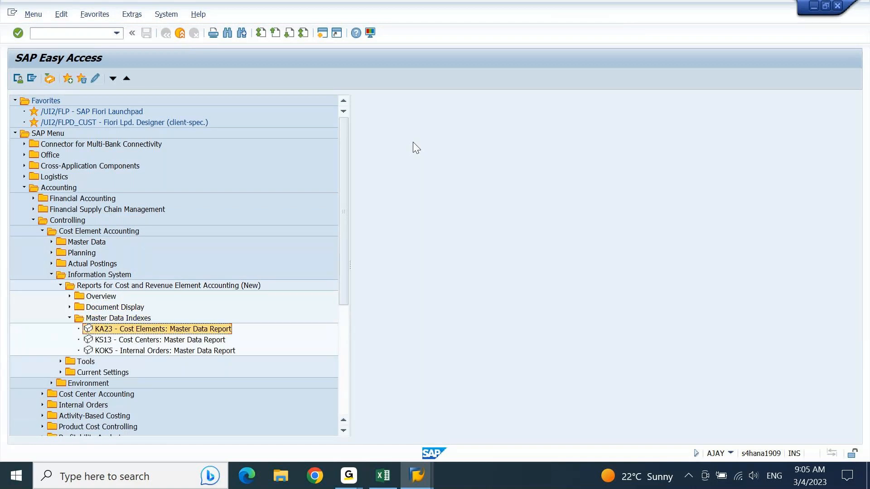
key(Return)
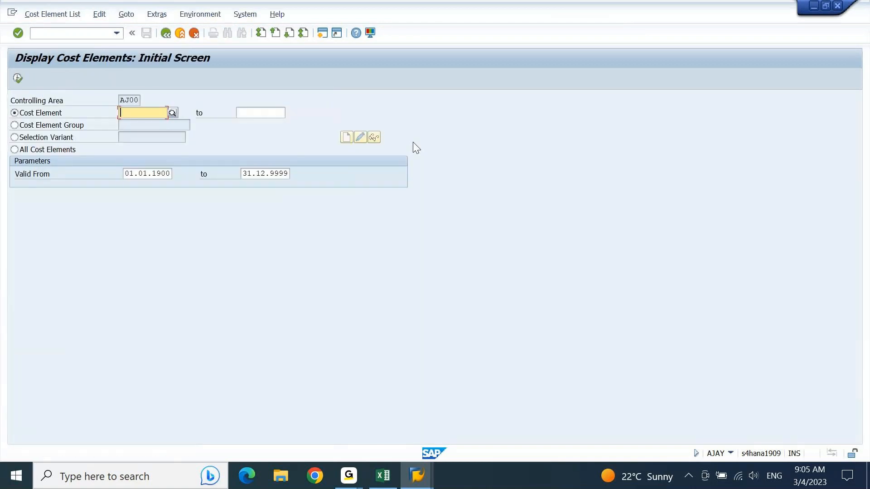
Verify controlling area AJ00 under Extras > Set Controlling Area, then exit KA23 to Easy Access.
key(Return)
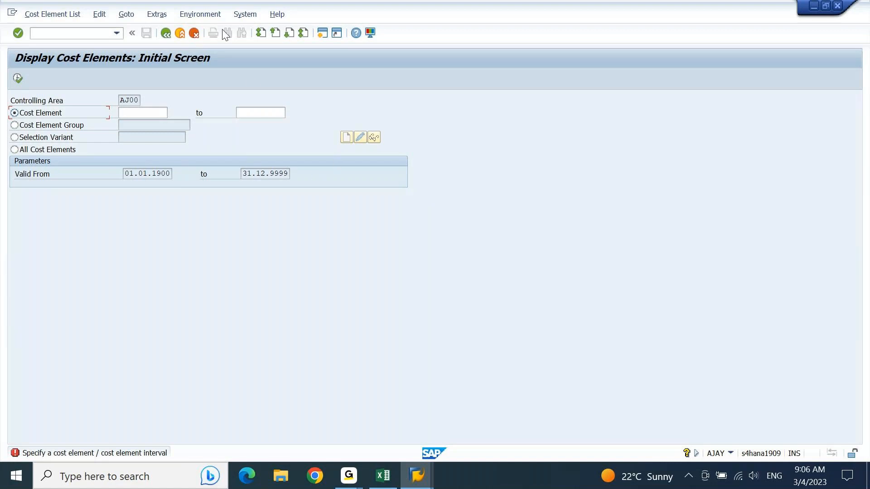
click(211, 14)
click(157, 14)
click(163, 27)
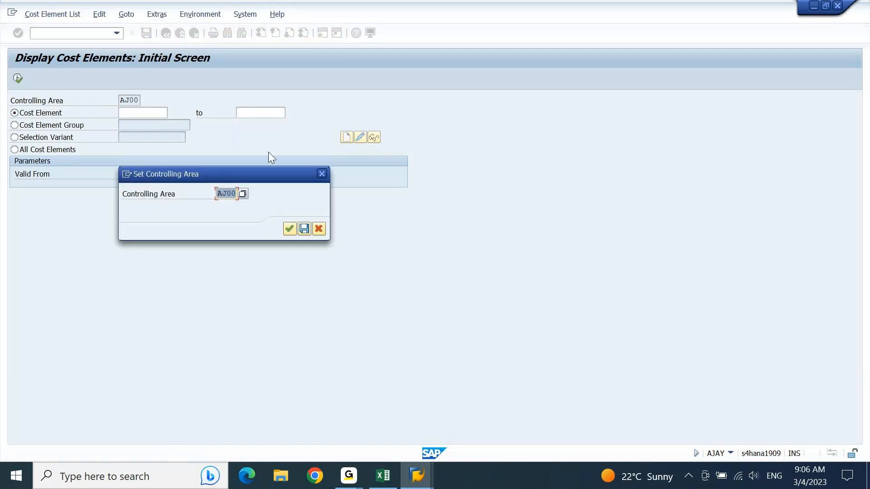
click(321, 175)
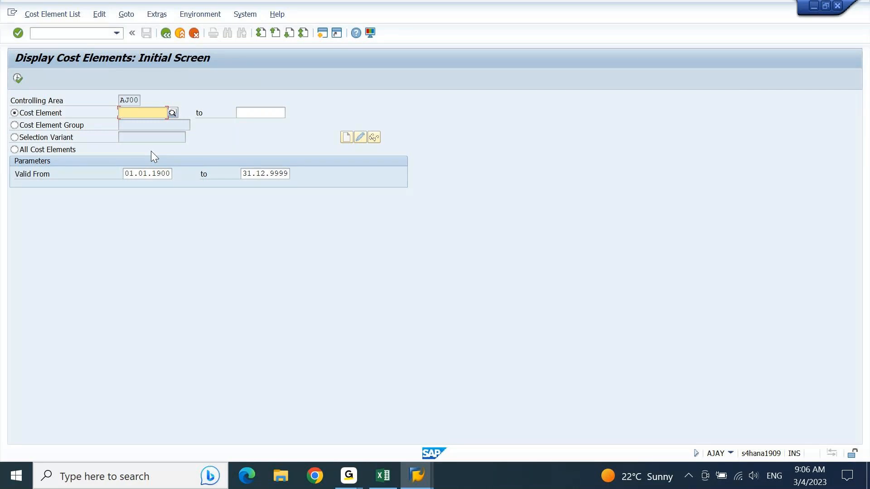
key(F3)
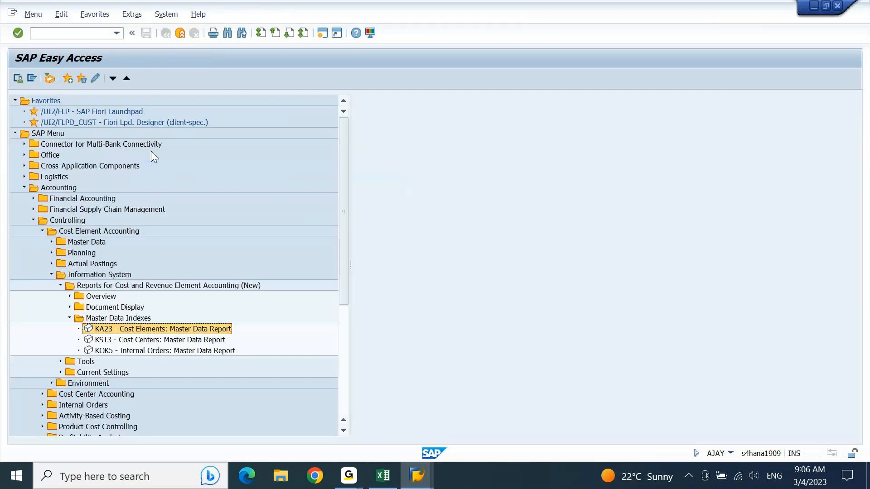
Launch KS13 from the tree and try running it without any cost center entered.
key(Down)
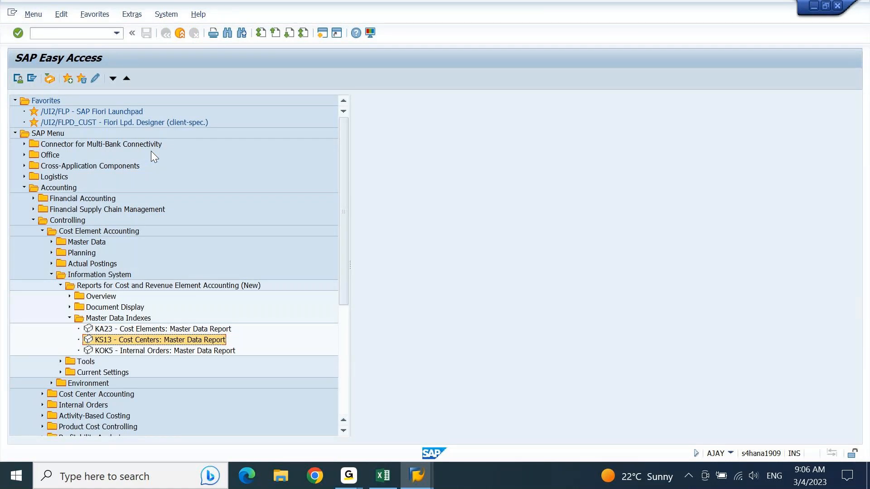
key(Return)
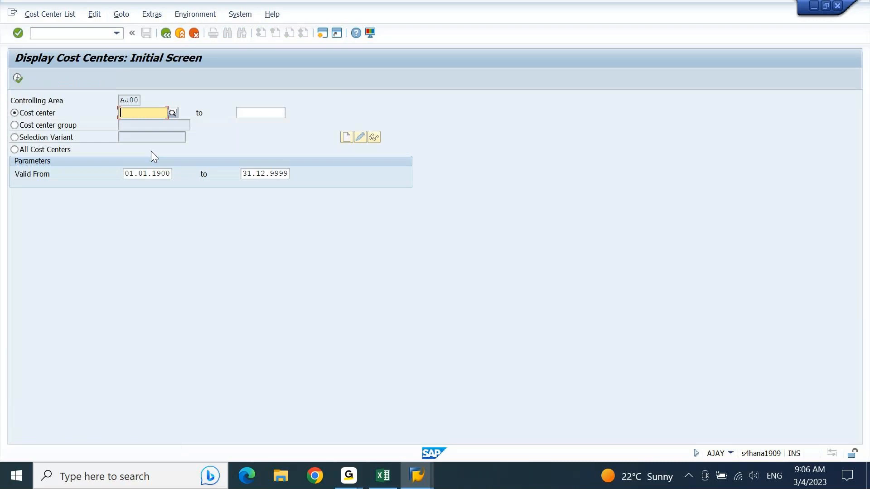
key(F8)
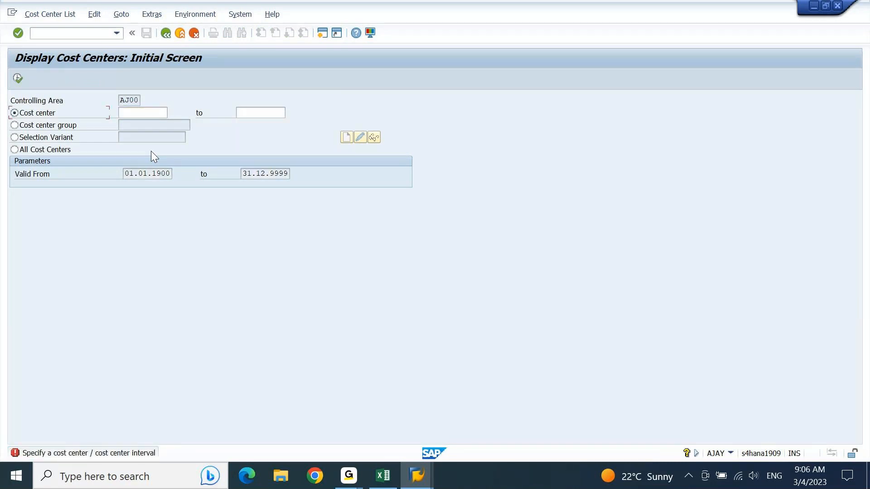
click(151, 116)
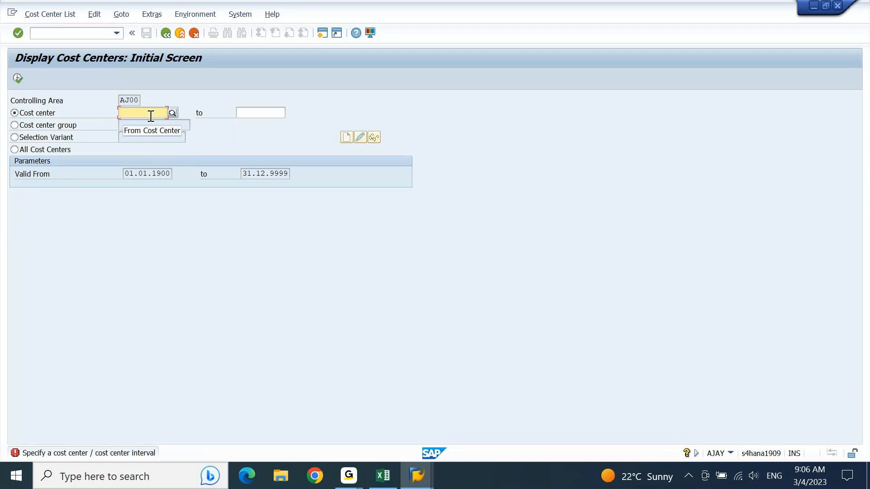
key(Return)
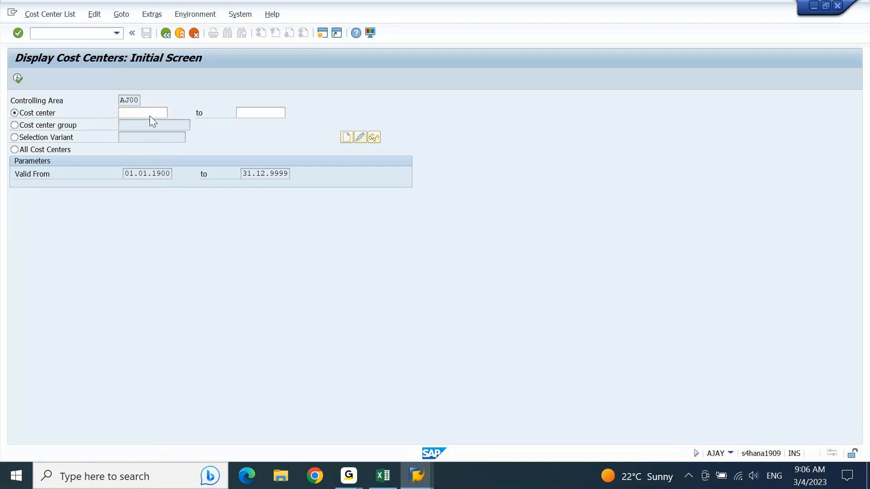
key(Return)
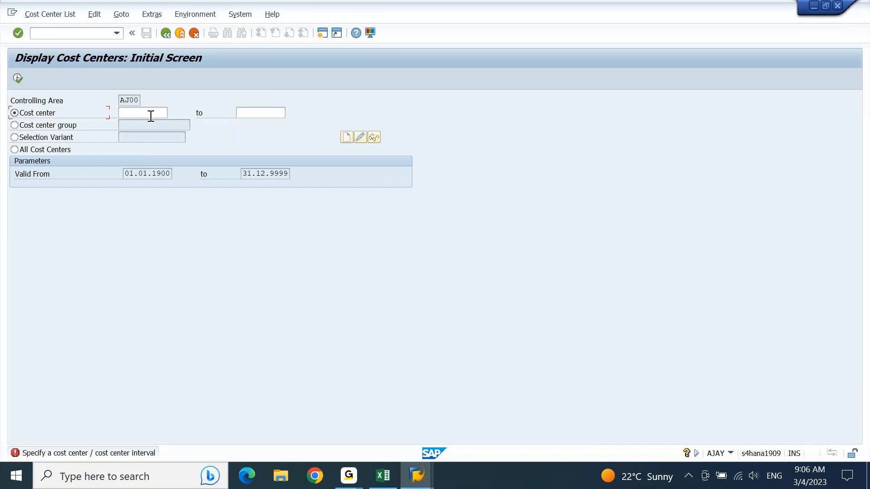
Execute KS13 for All Cost Centers, then switch back to Cost center and open its search.
click(25, 152)
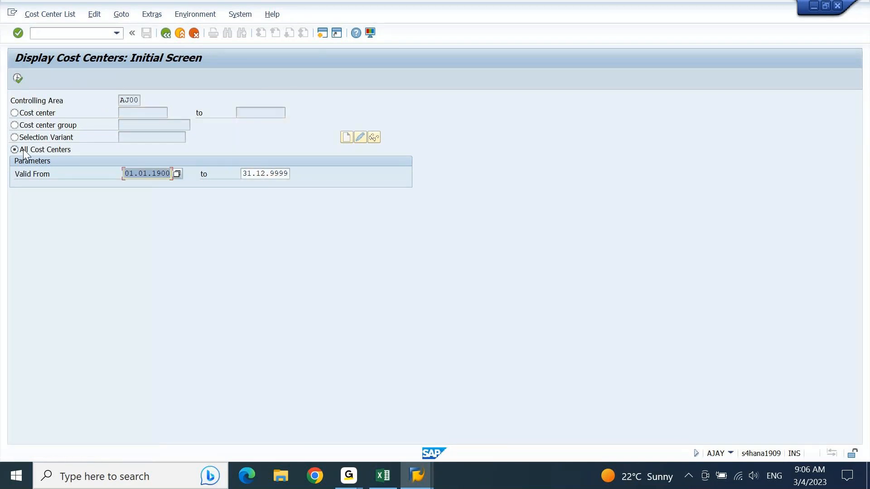
click(17, 79)
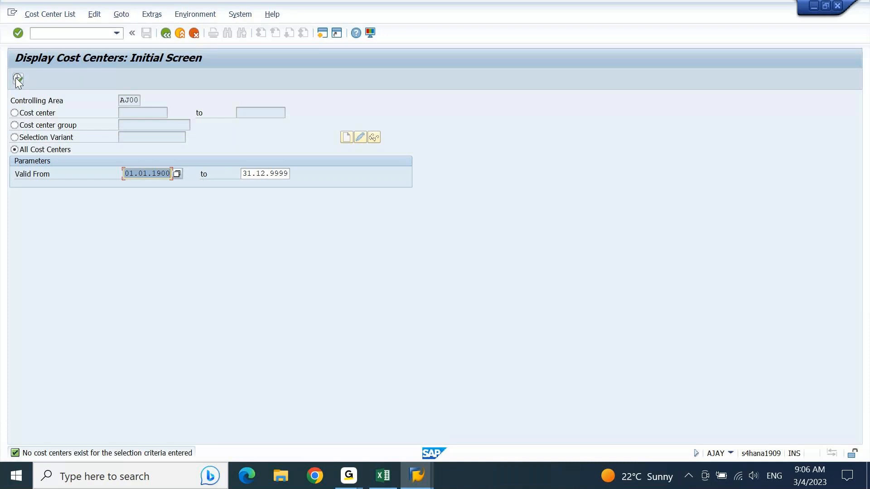
key(Return)
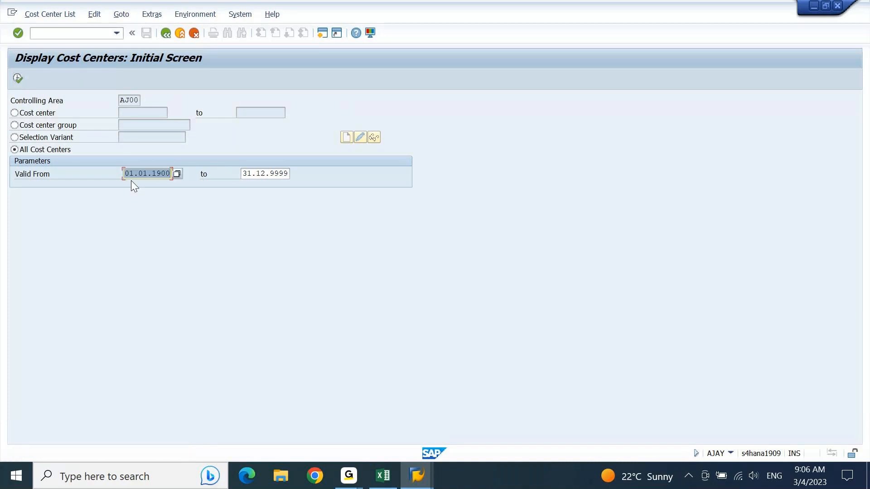
click(15, 113)
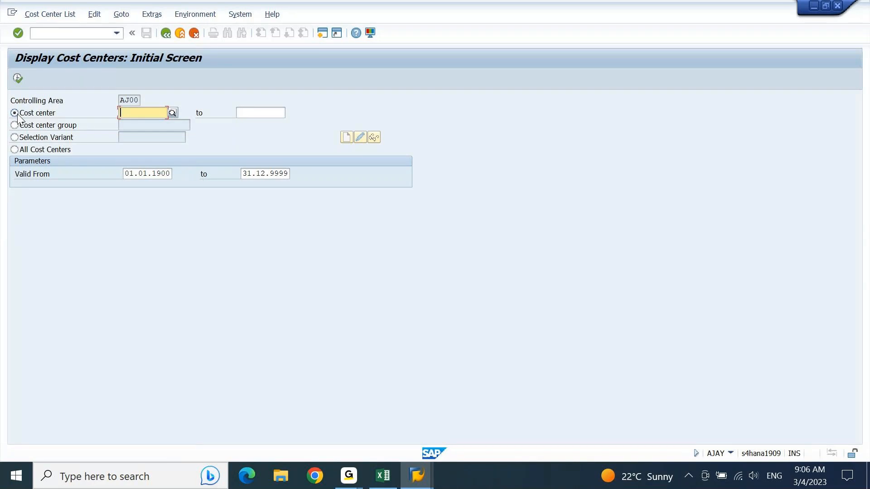
key(F8)
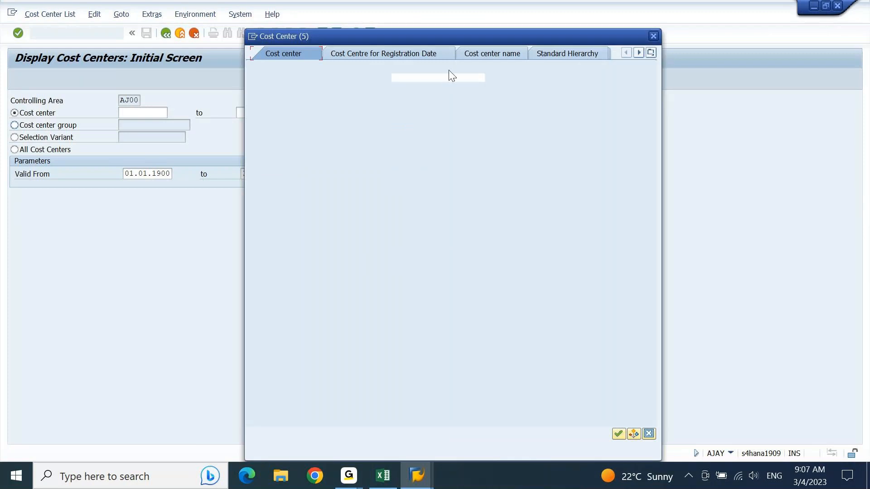
Search cost centers by company code aj10, find no values, and close the search.
drag(416, 133, 310, 152)
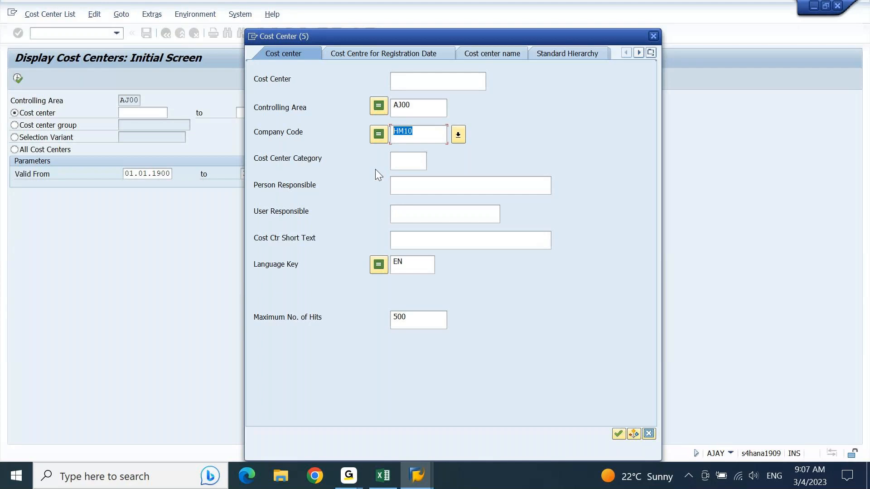
text(aj10)
key(Return)
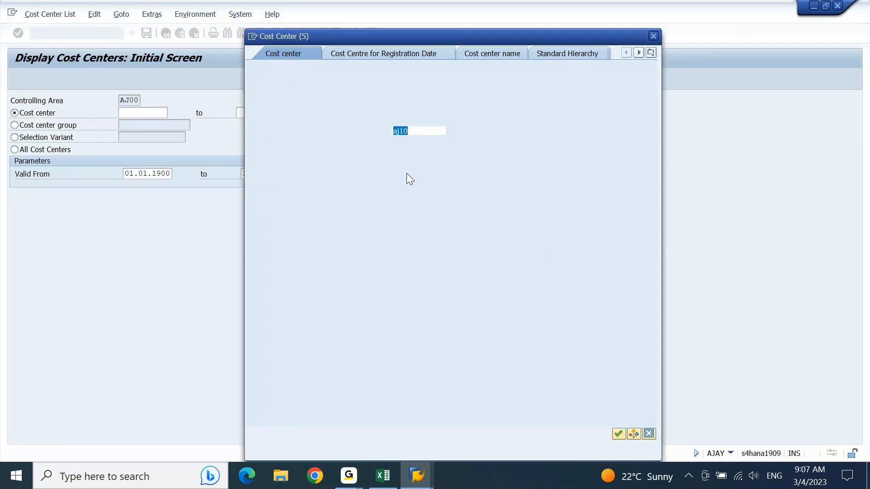
click(618, 432)
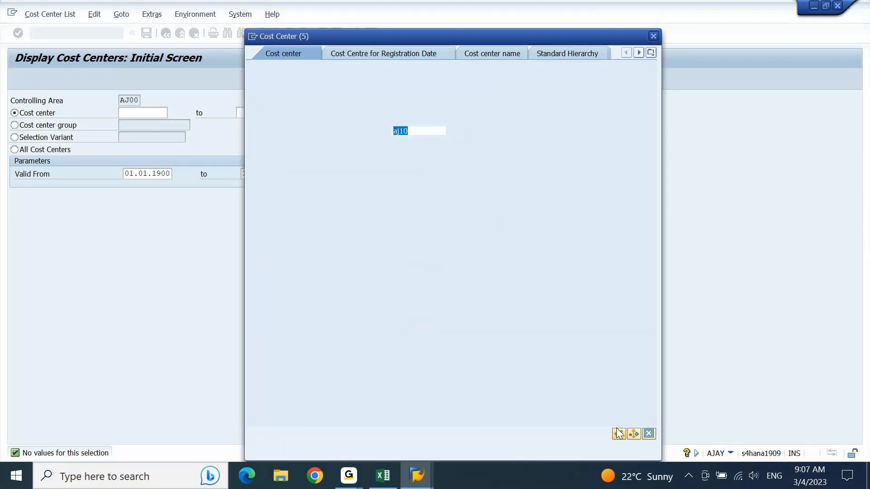
click(654, 36)
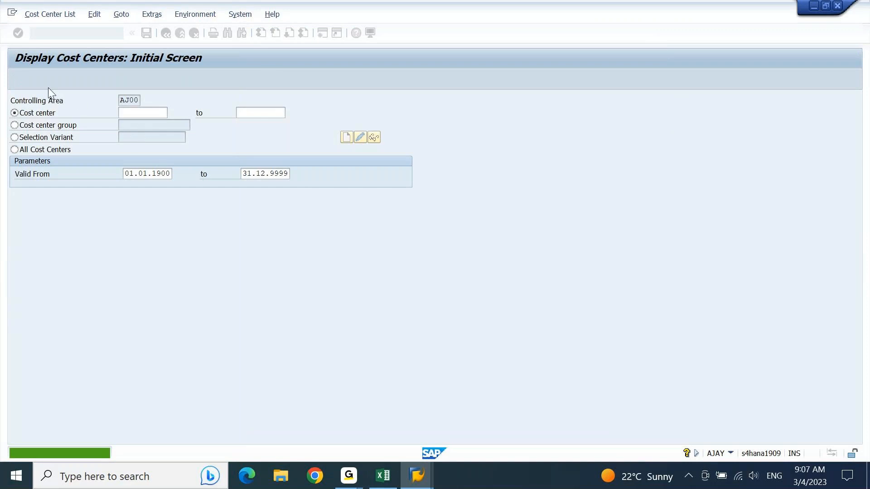
Execute KS13 for All Cost Centers and confirm controlling area AJ00 via Extras > Controlling Area.
click(26, 150)
click(17, 79)
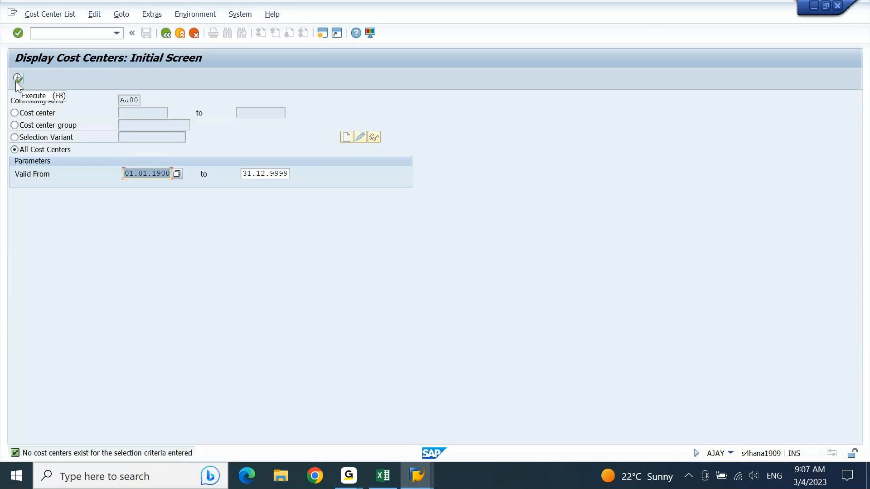
click(140, 14)
click(151, 42)
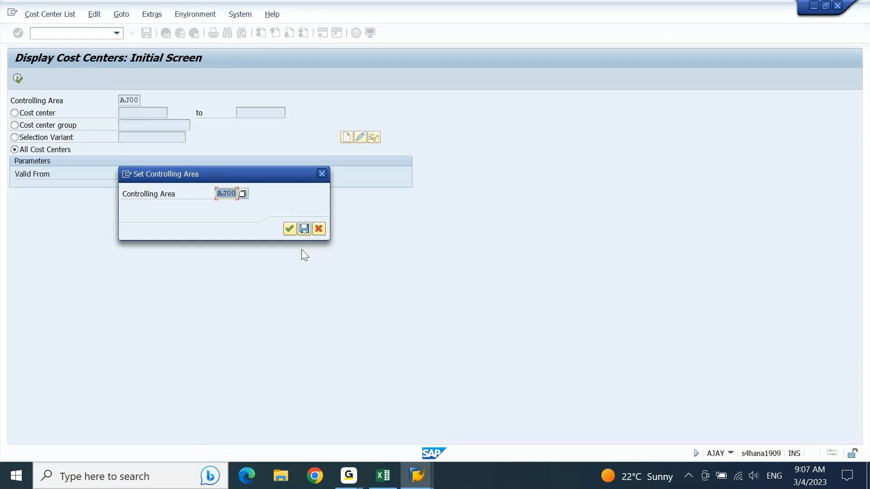
click(290, 230)
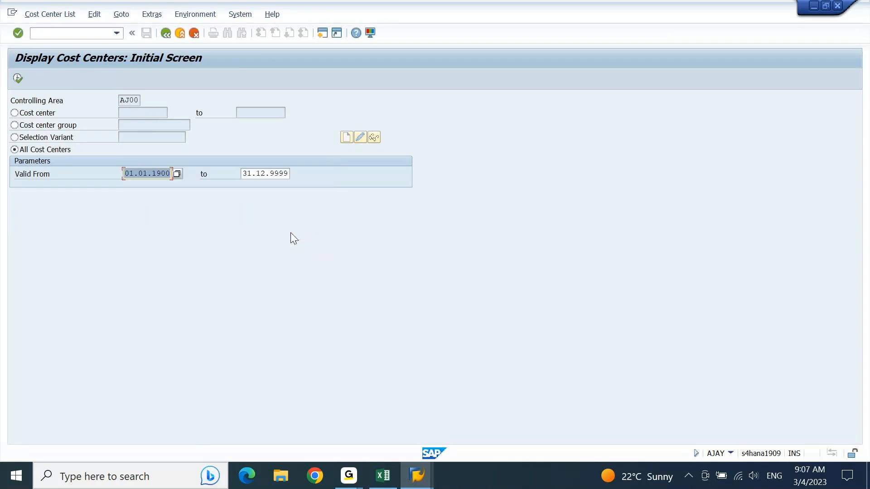
click(323, 38)
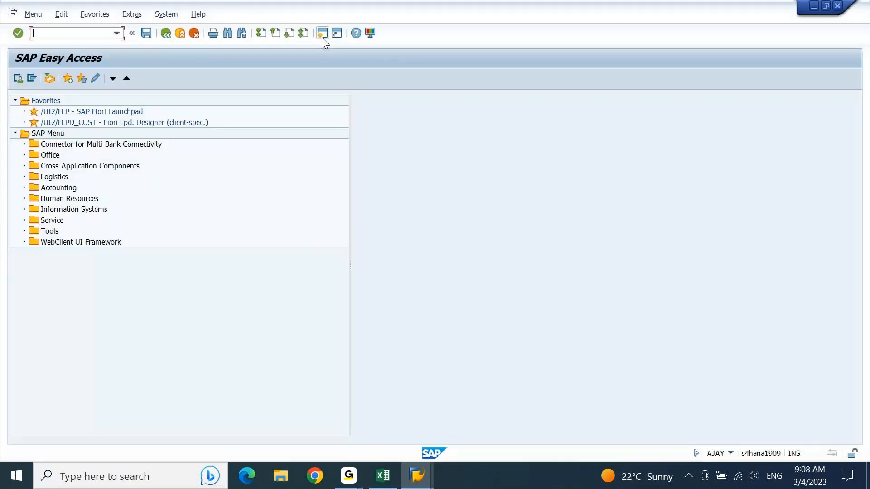
text(ks03)
key(Return)
key(F4)
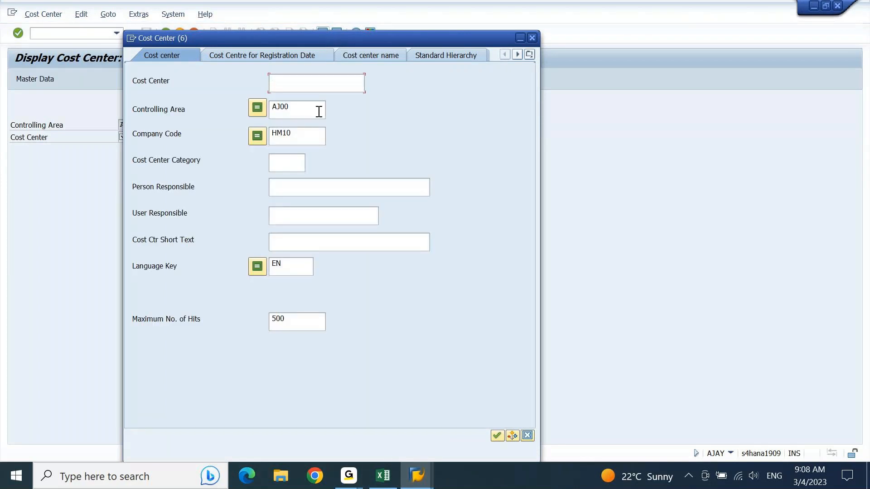
double_click(301, 136)
key(Delete)
key(Return)
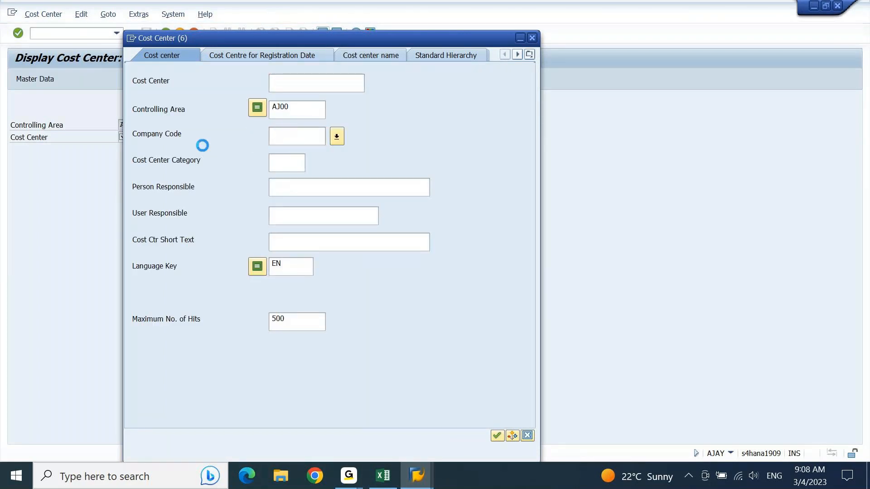
key(Return)
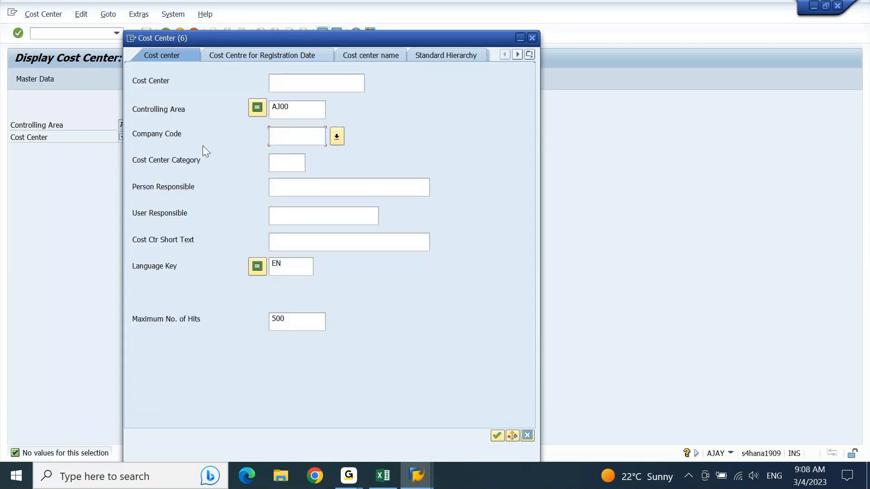
click(531, 39)
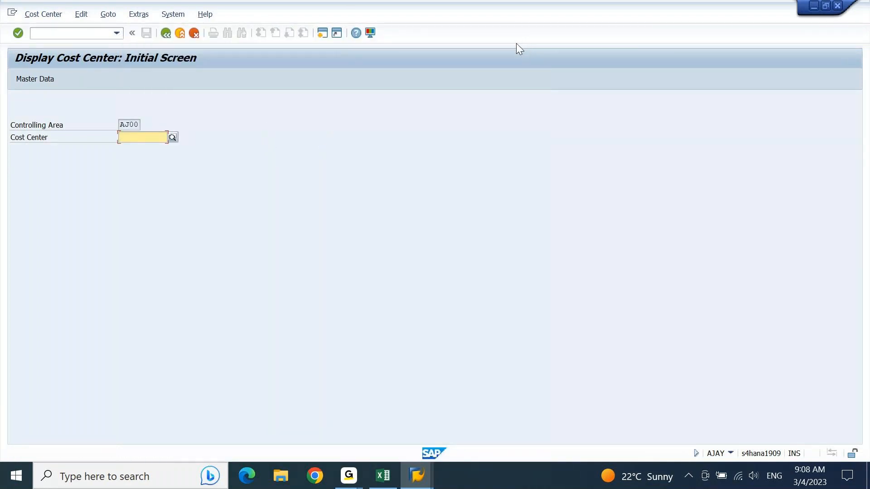
text(aj)
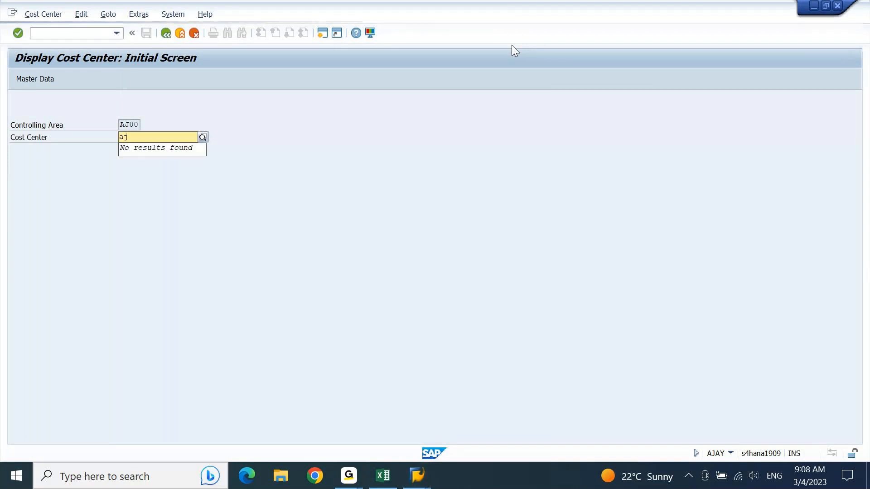
key(BackSpace)
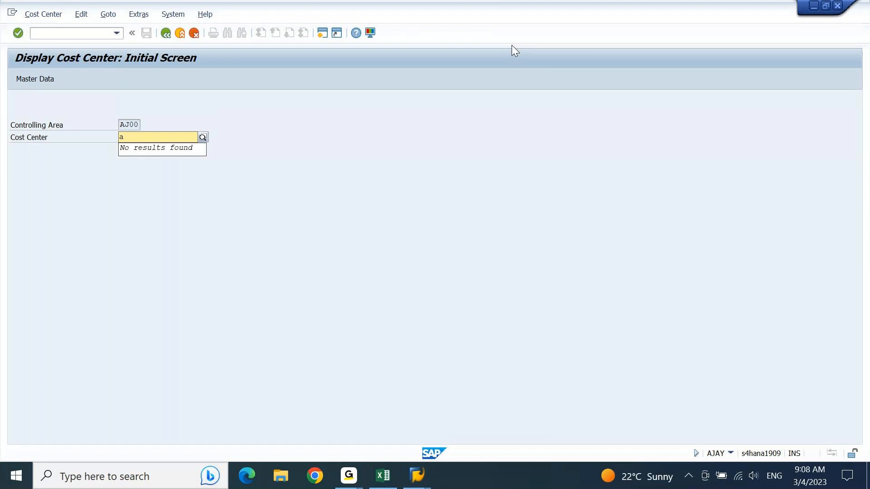
key(BackSpace)
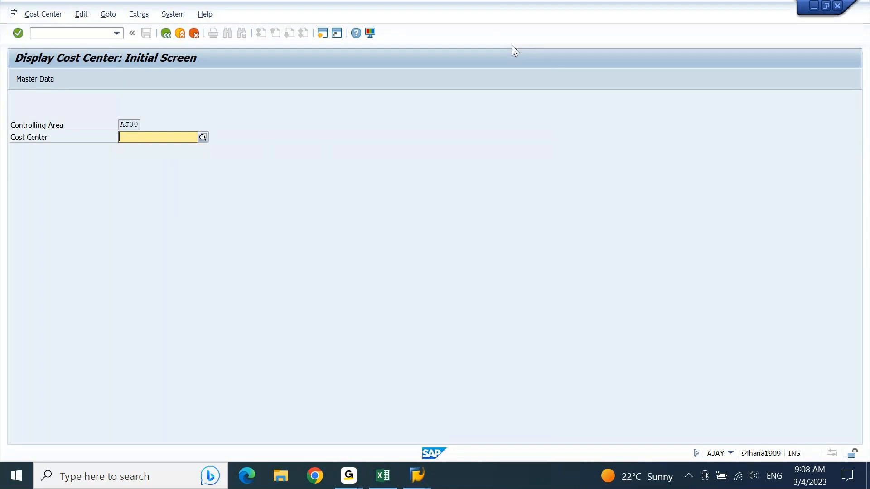
click(837, 7)
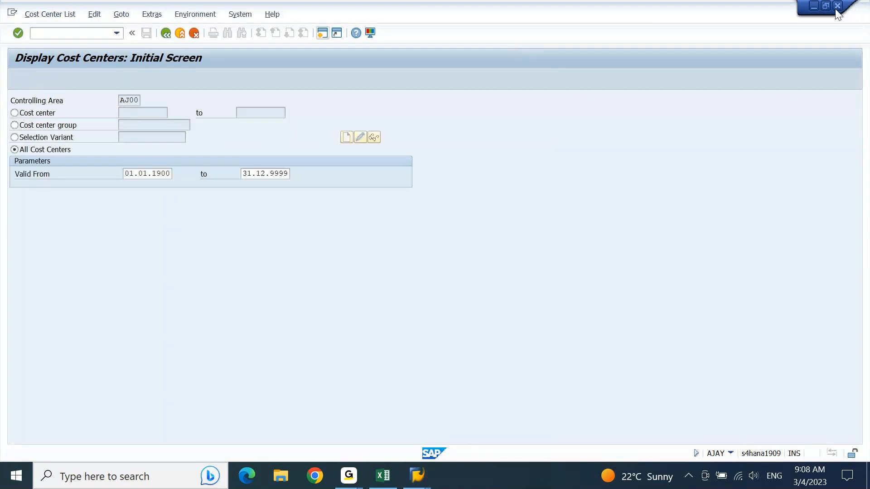
Go back to Easy Access, launch KOK5 internal orders report, and choose variant SAP&01 Standard.
click(167, 37)
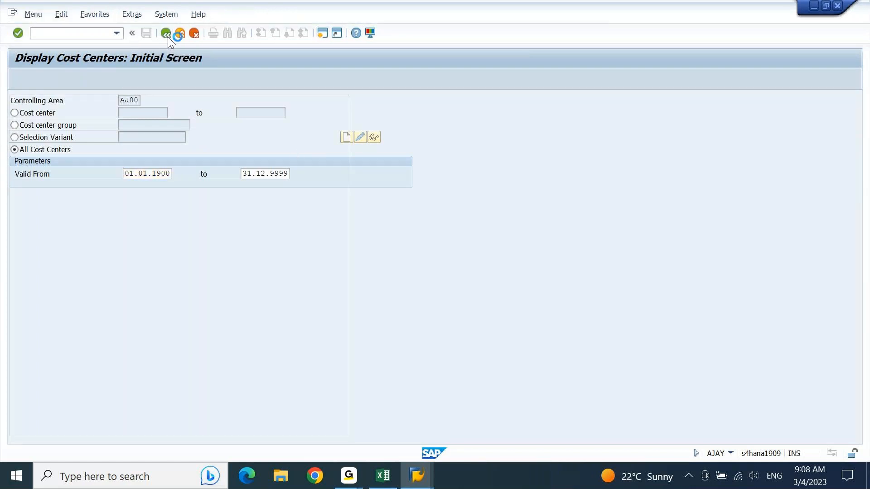
key(Down)
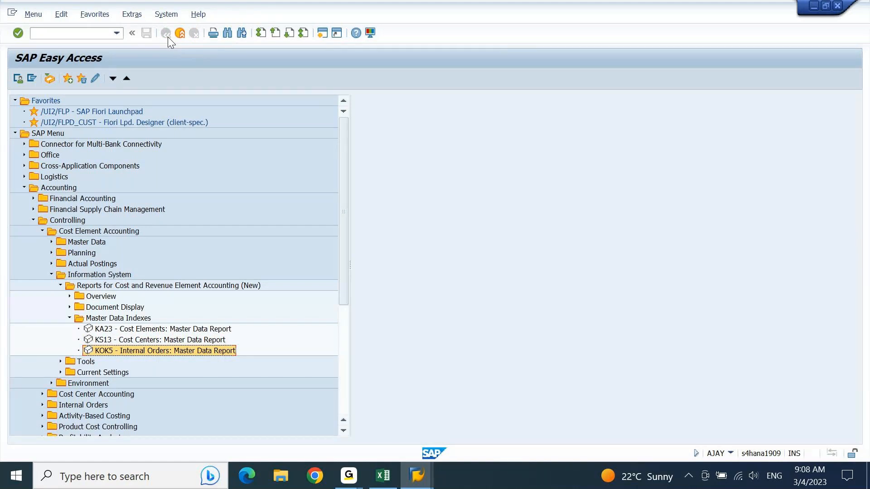
key(Return)
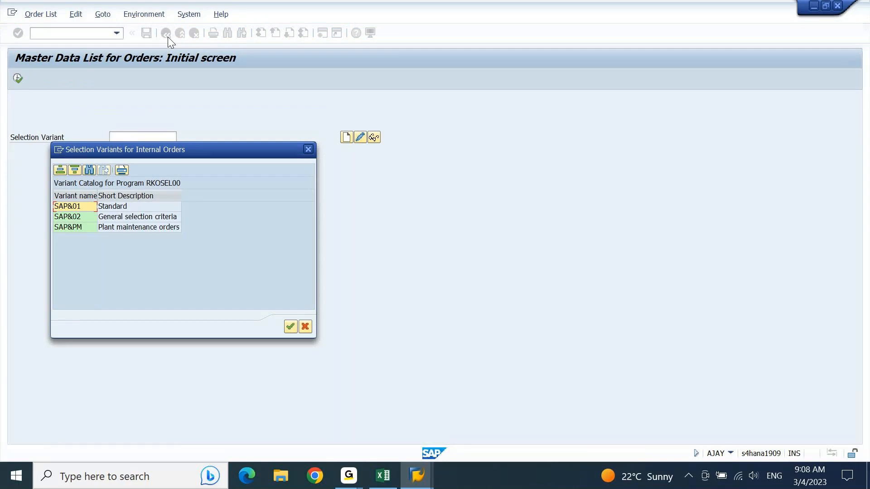
double_click(88, 206)
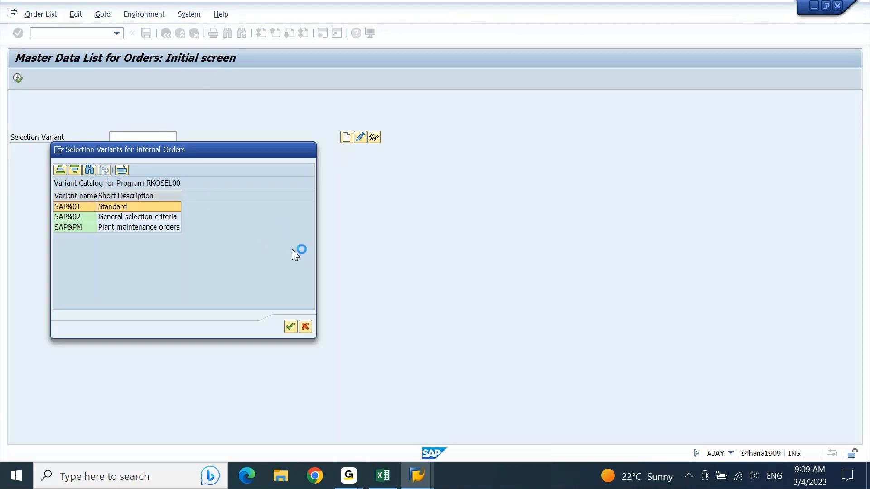
Bring the SAP FICO Notes workbook forward and select checklist items GL Master through House Bank Account ID's.
click(384, 476)
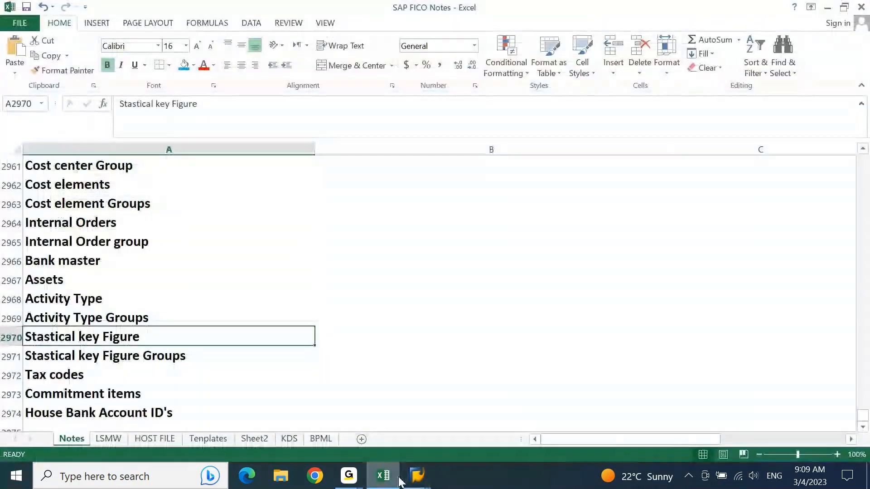
key(alt+Tab)
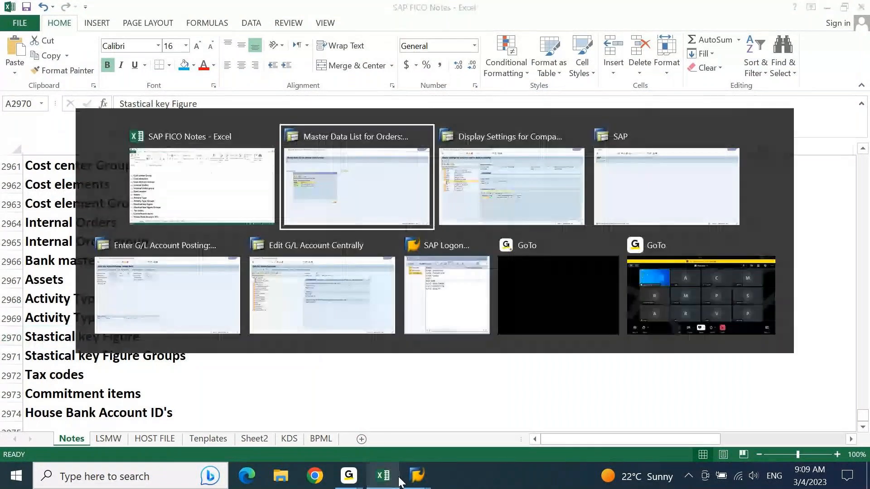
key(alt+shift+Tab)
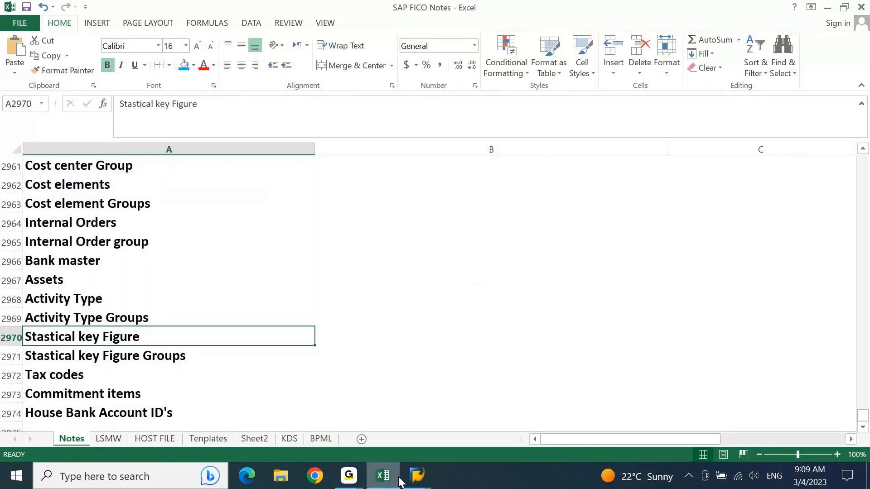
key(Down)
key(Down)
key(Down)
key(Down)
key(ctrl+Up)
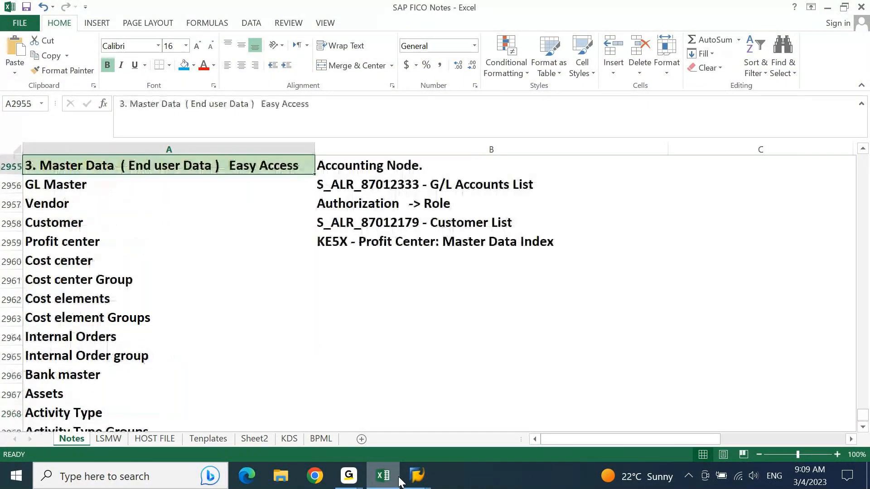
key(Down)
key(ctrl+shift+Down)
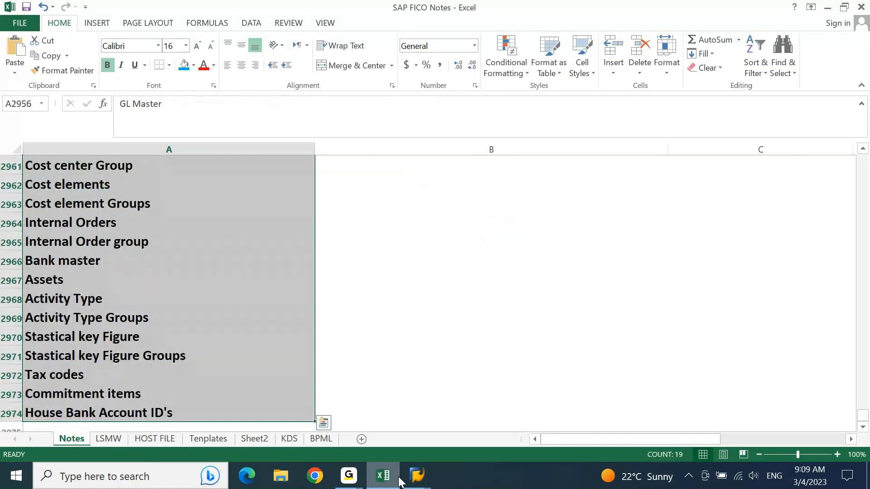
Reselect all column A checklist items below the master data section heading.
key(Up)
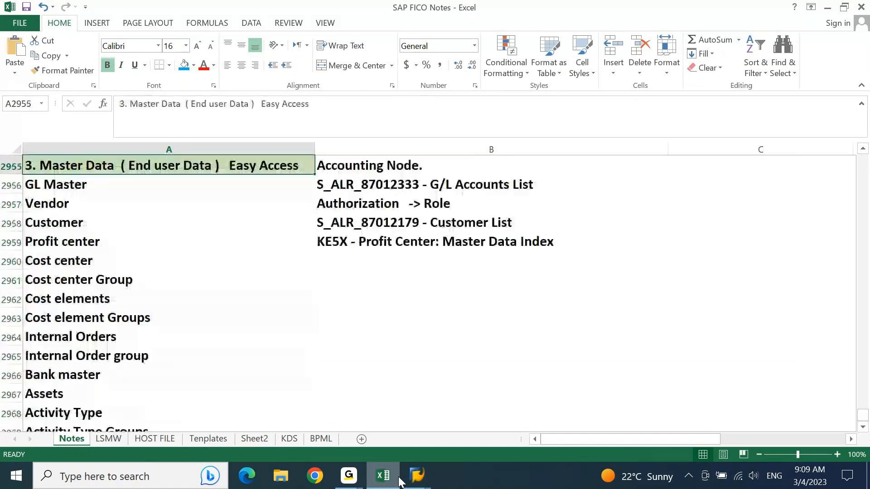
key(Down)
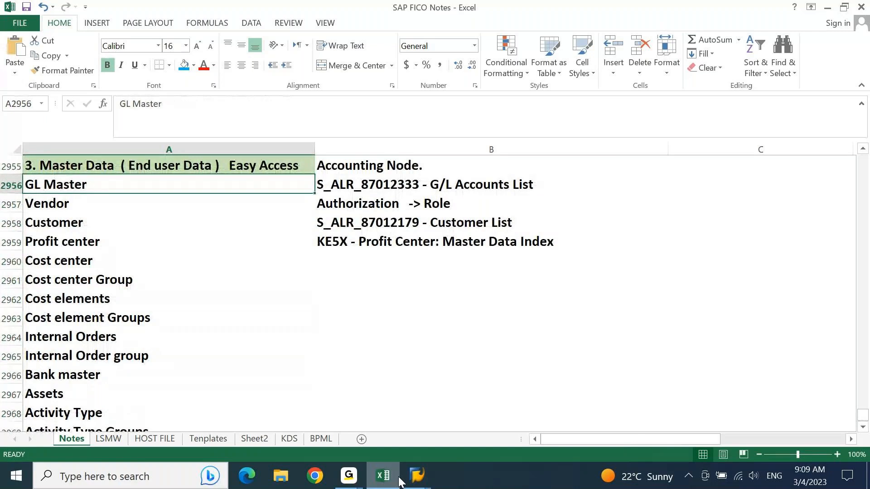
key(ctrl+shift+Down)
key(ctrl+shift+Up)
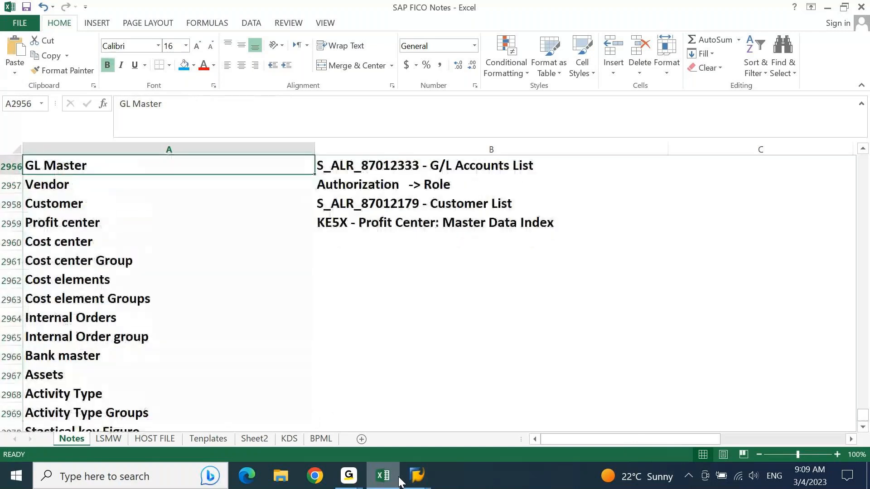
key(Up)
key(Down)
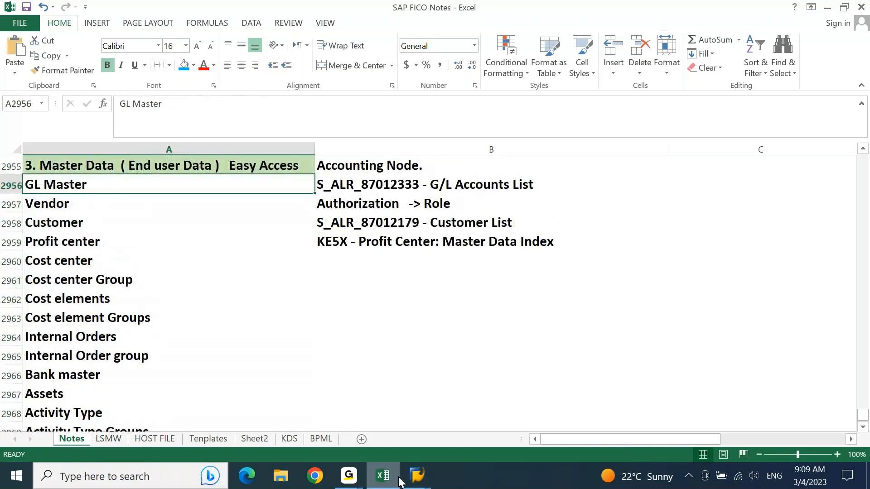
key(ctrl+shift+Down)
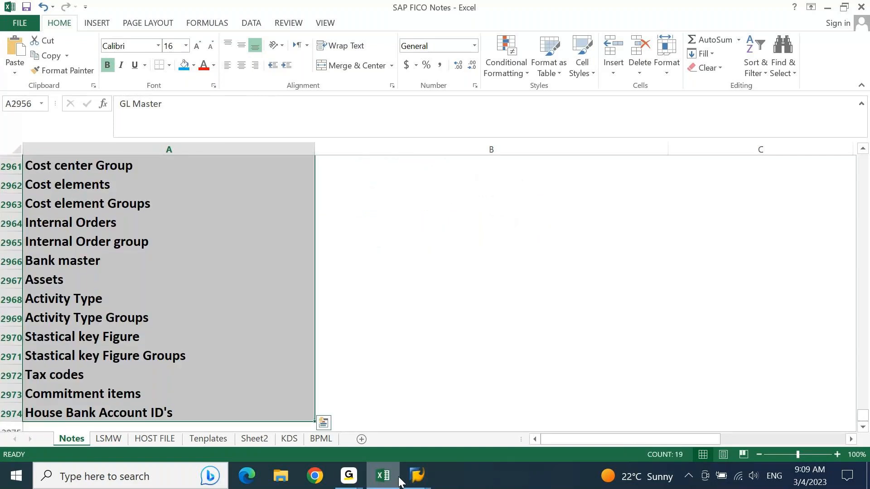
key(Up)
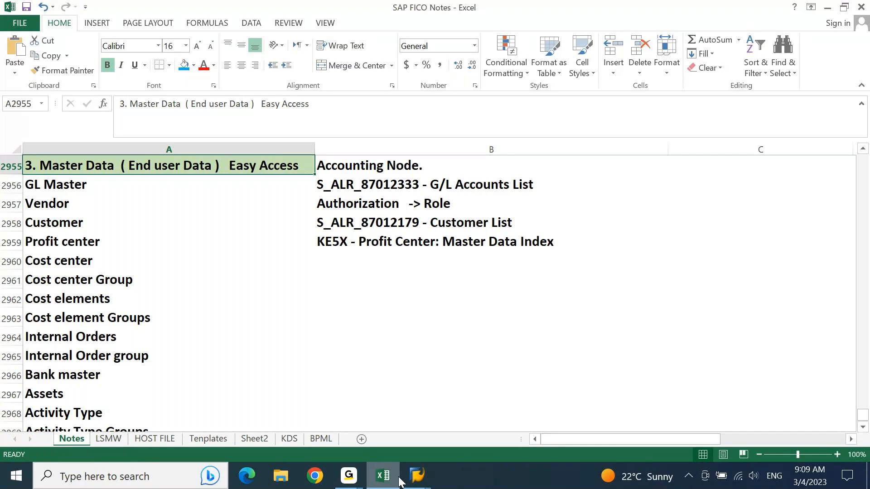
Select the checklist items down to row 2976, then return to the master data heading.
drag(399, 480, 168, 375)
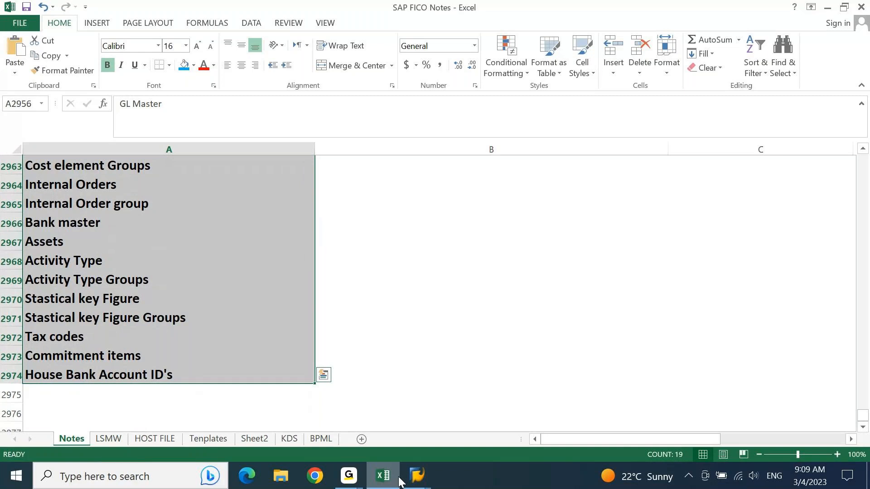
key(shift+BackSpace)
key(Down)
key(Down)
key(Down)
key(Down)
key(Down)
key(Down)
key(Down)
key(Down)
key(Down)
key(Down)
key(Down)
key(Down)
key(Down)
key(Down)
key(Down)
key(Down)
key(Down)
key(Down)
key(Down)
key(Down)
key(Down)
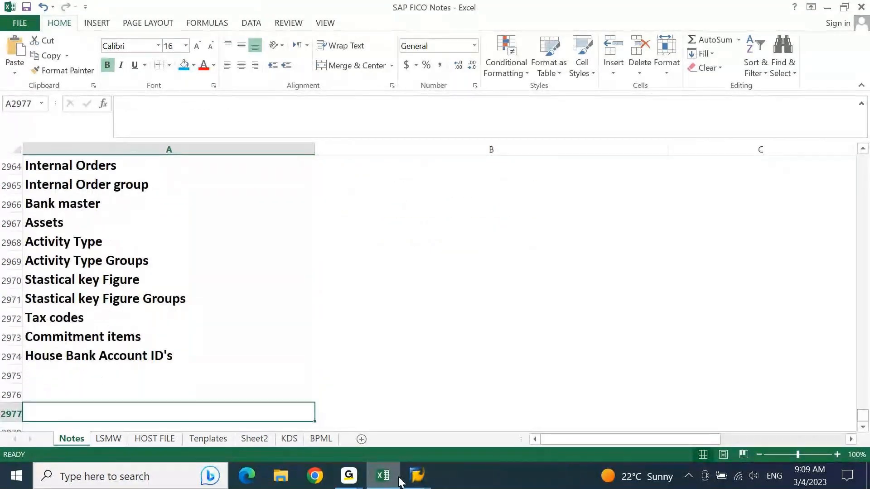
key(Up)
key(Up)
key(Up)
key(Up)
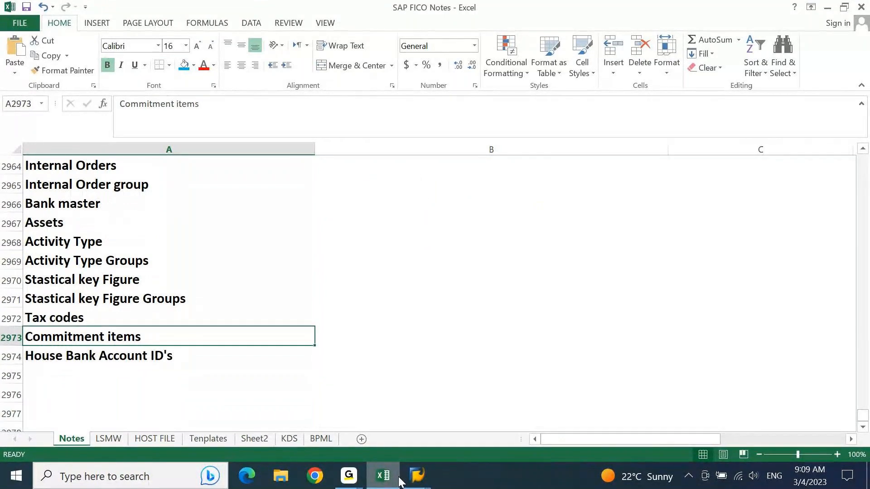
key(ctrl+Up)
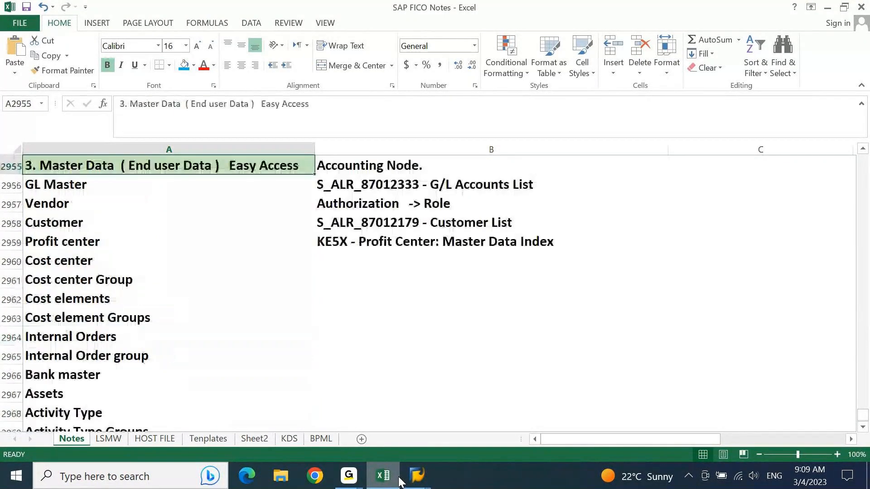
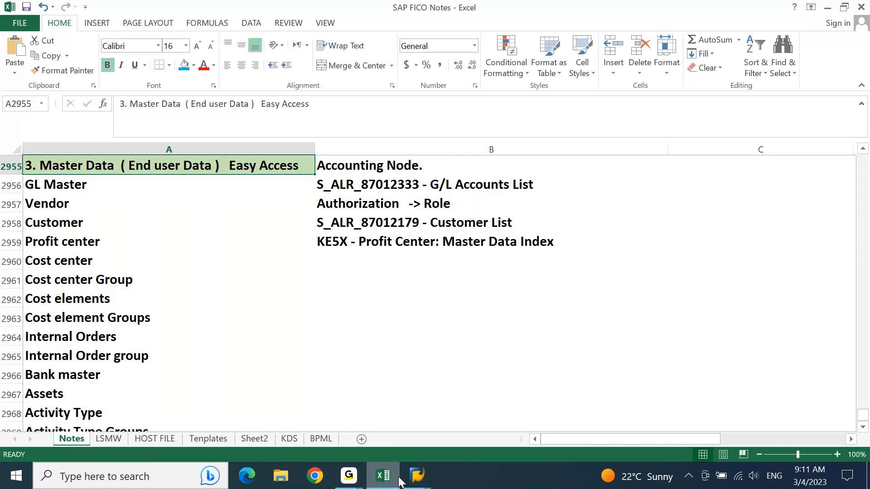
key(Down)
key(ctrl+shift+Down)
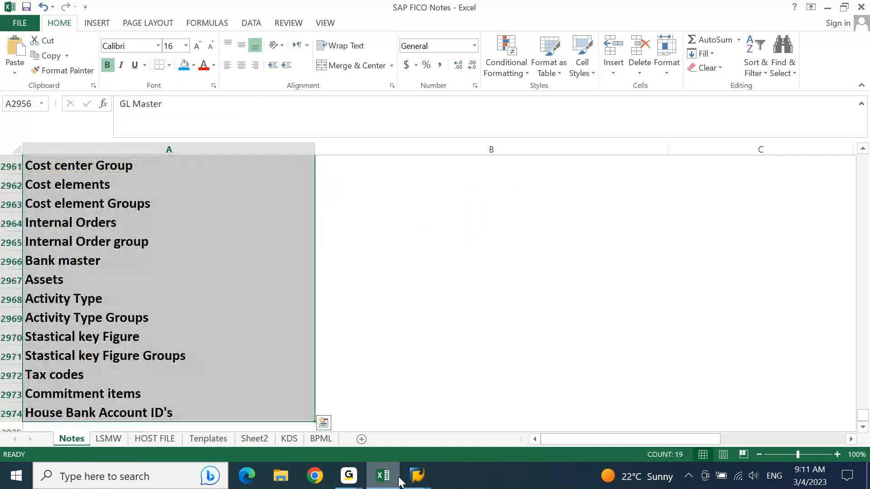
key(Up)
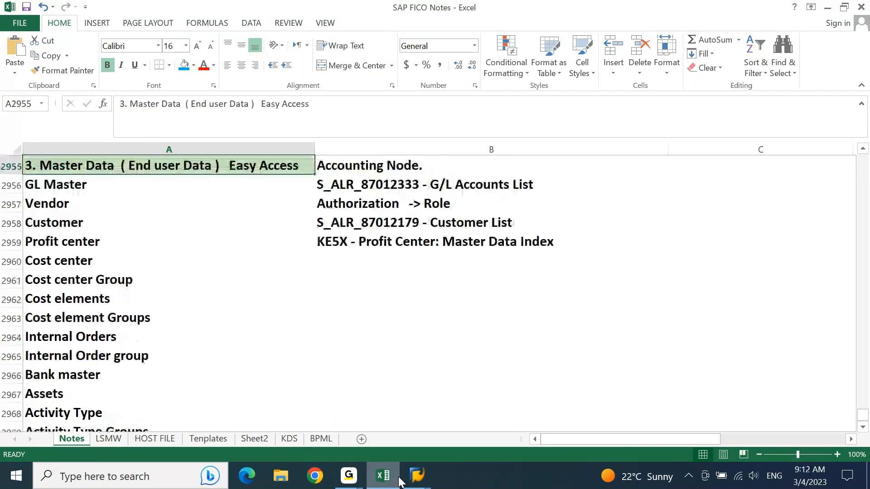